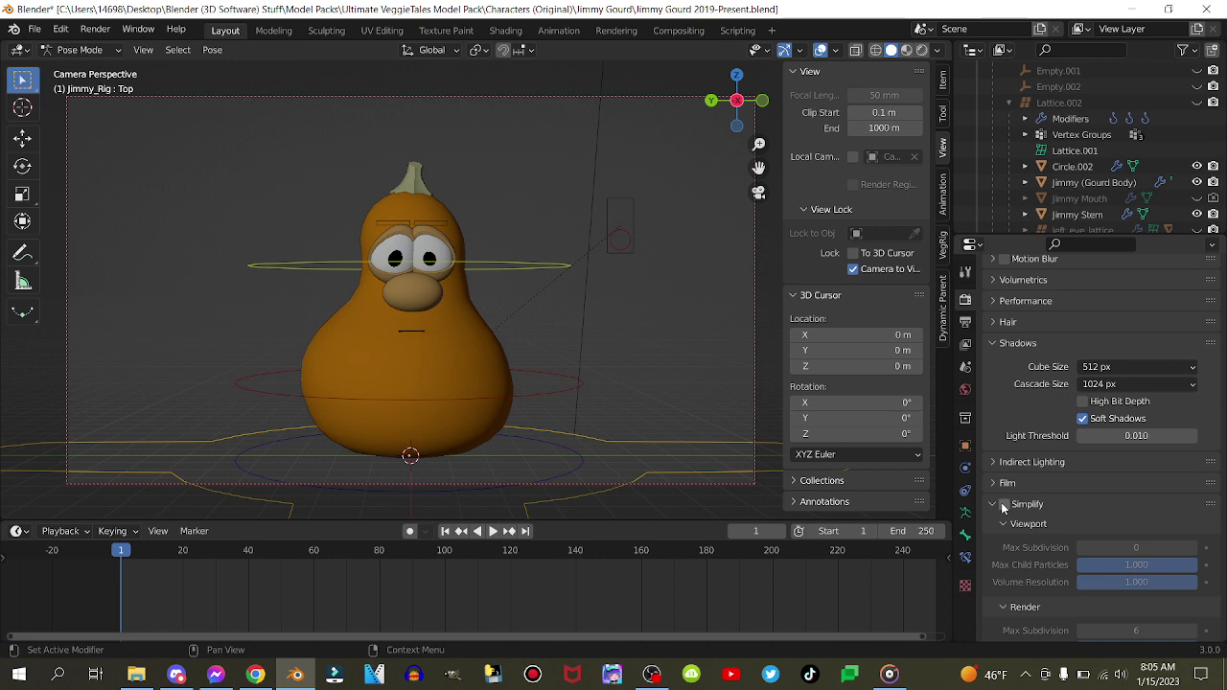
pyautogui.click(652, 674)
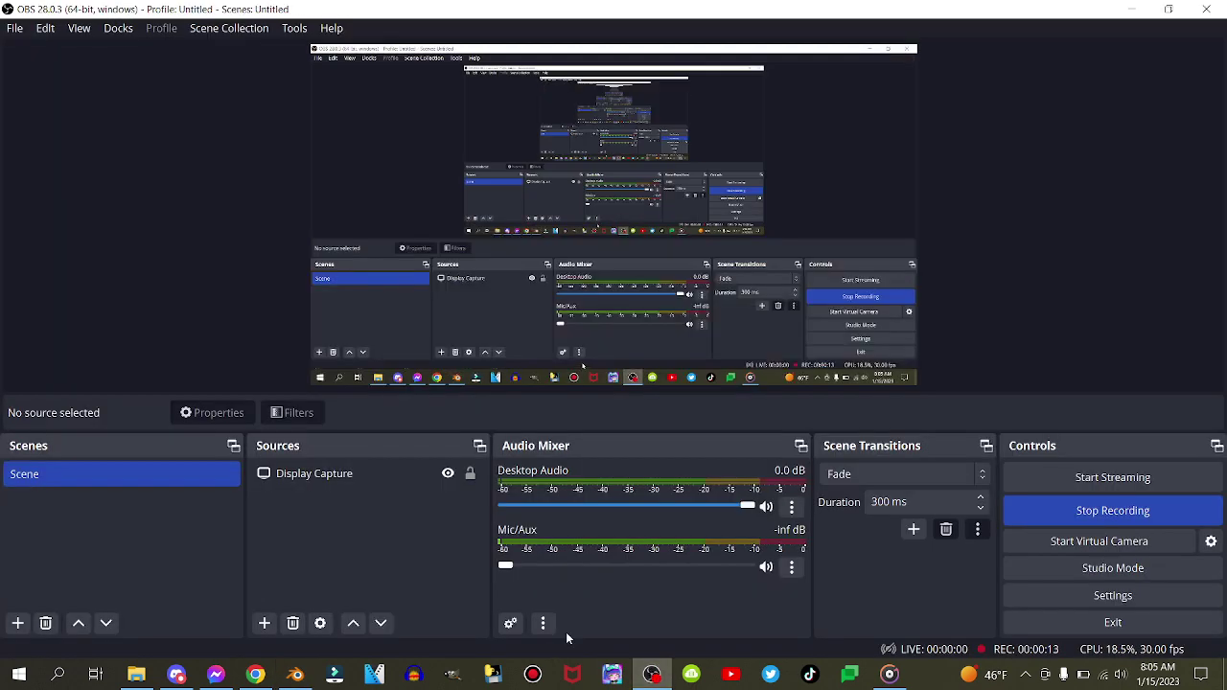
pyautogui.click(295, 674)
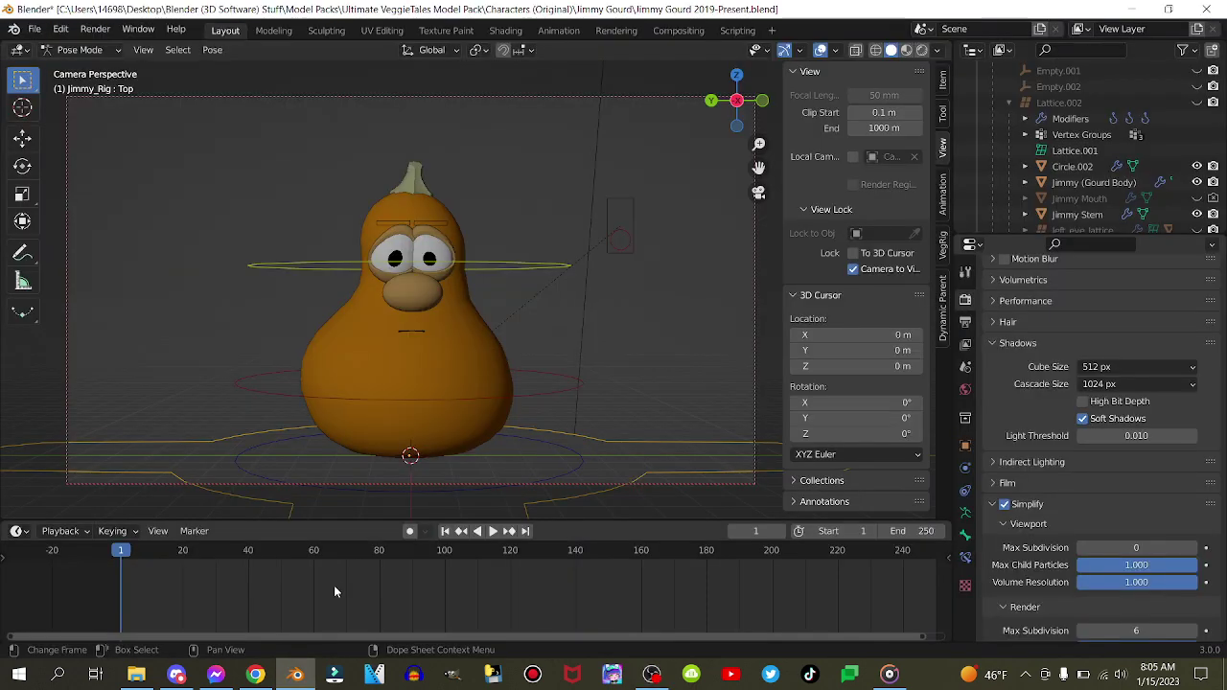
# - Copy the pose of the rig's Top control and insert a Location, Rotation & Scale keyframe for it at frame 0
pyautogui.click(468, 269)
pyautogui.scroll(5, 1103, 431)
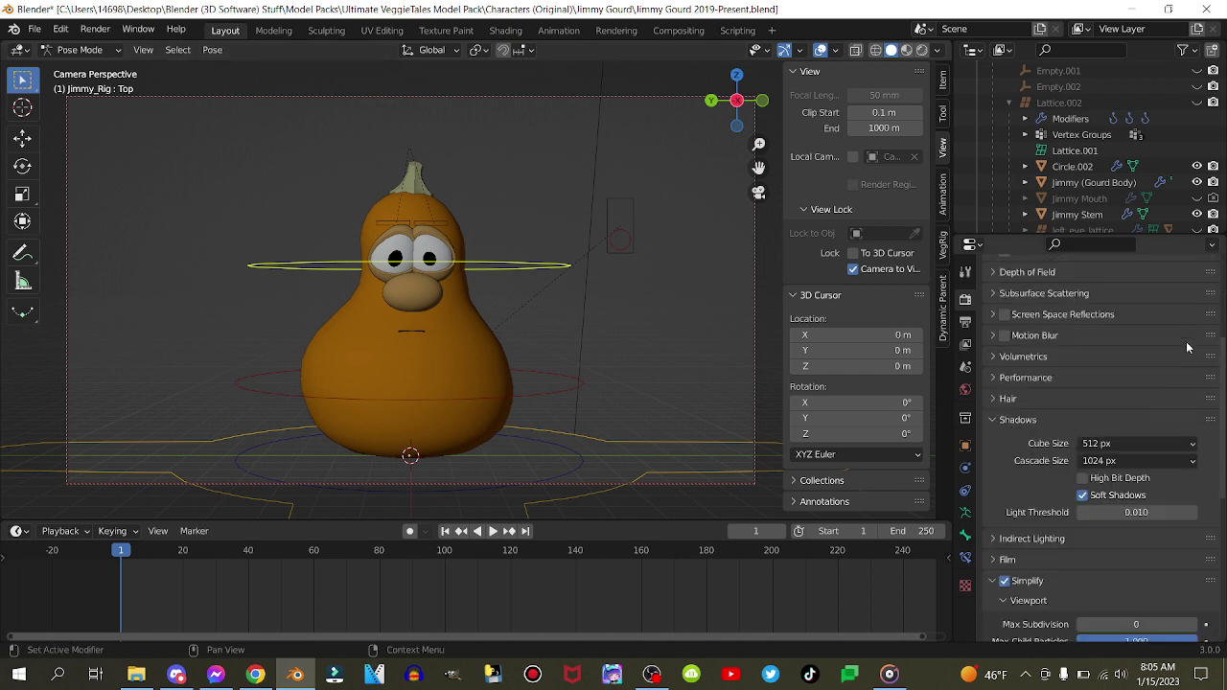
pyautogui.hotkey('ctrl', 'c')
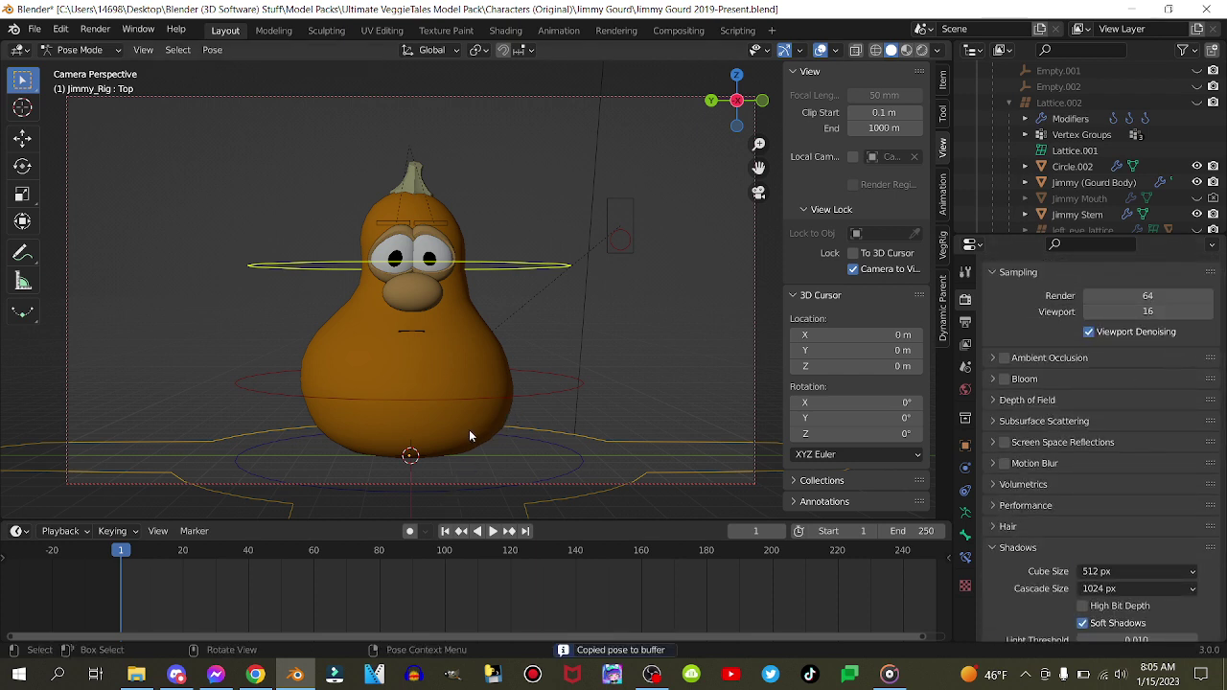
pyautogui.press('Left')
pyautogui.press('i')
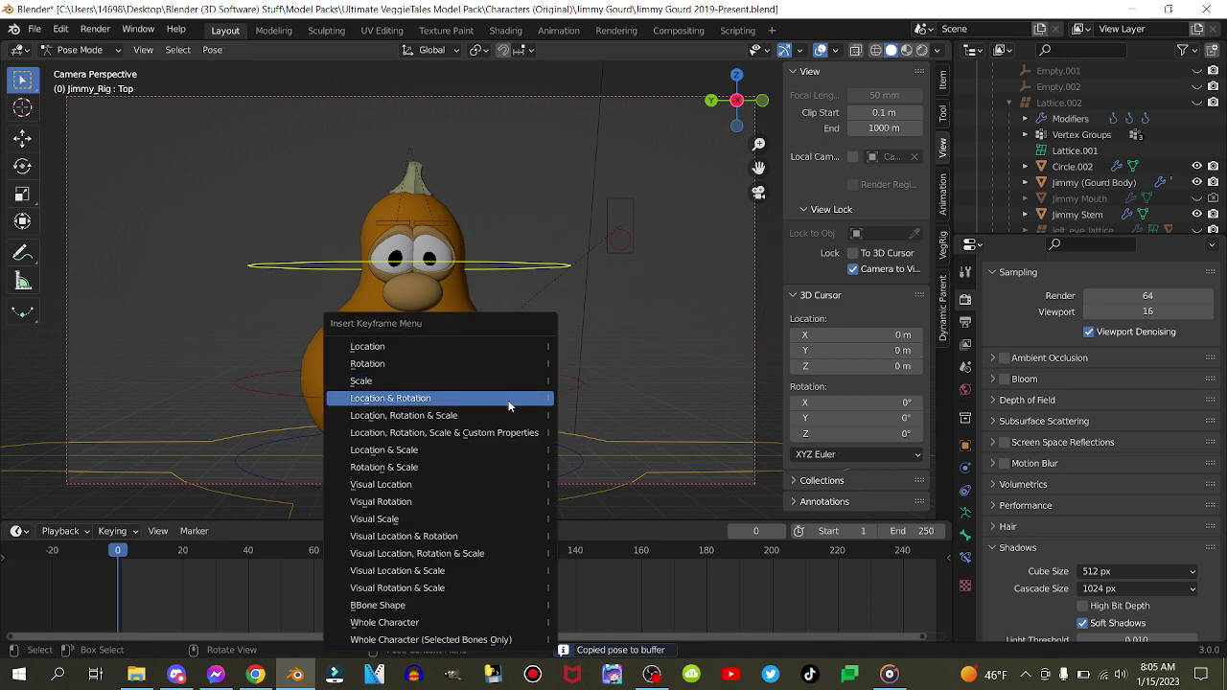
pyautogui.click(501, 415)
# - Turn on auto keying and lower the Top control slightly along Z at frame 1
pyautogui.press('Right')
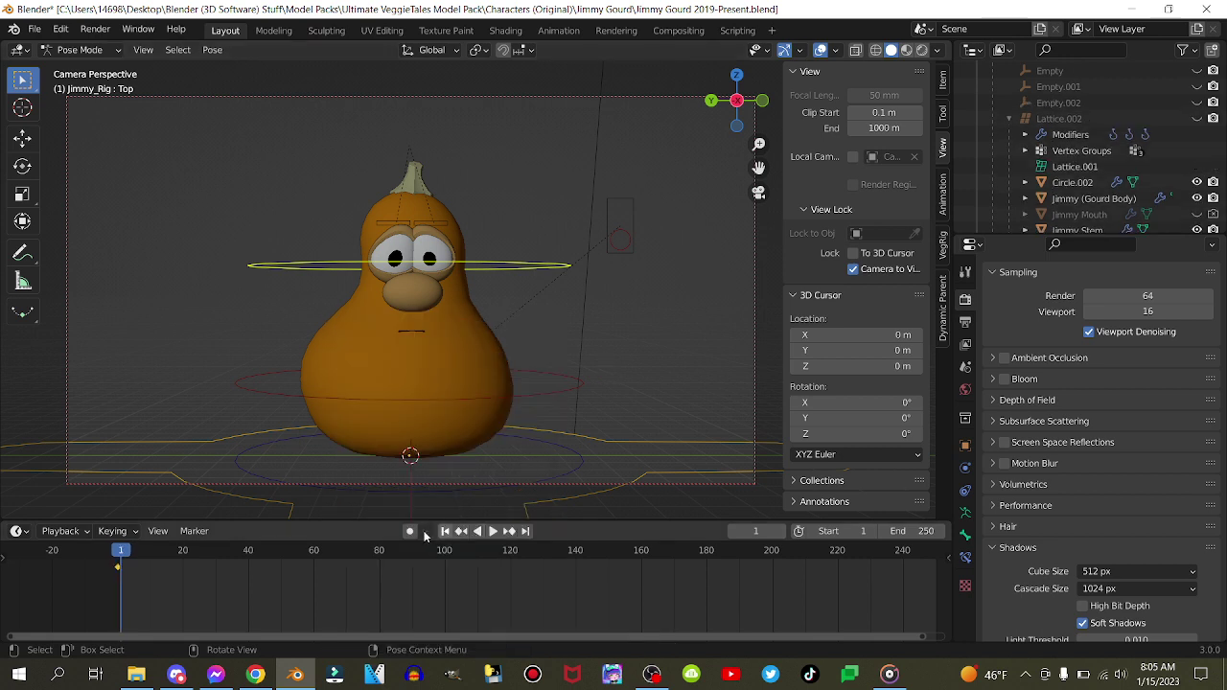
pyautogui.click(22, 138)
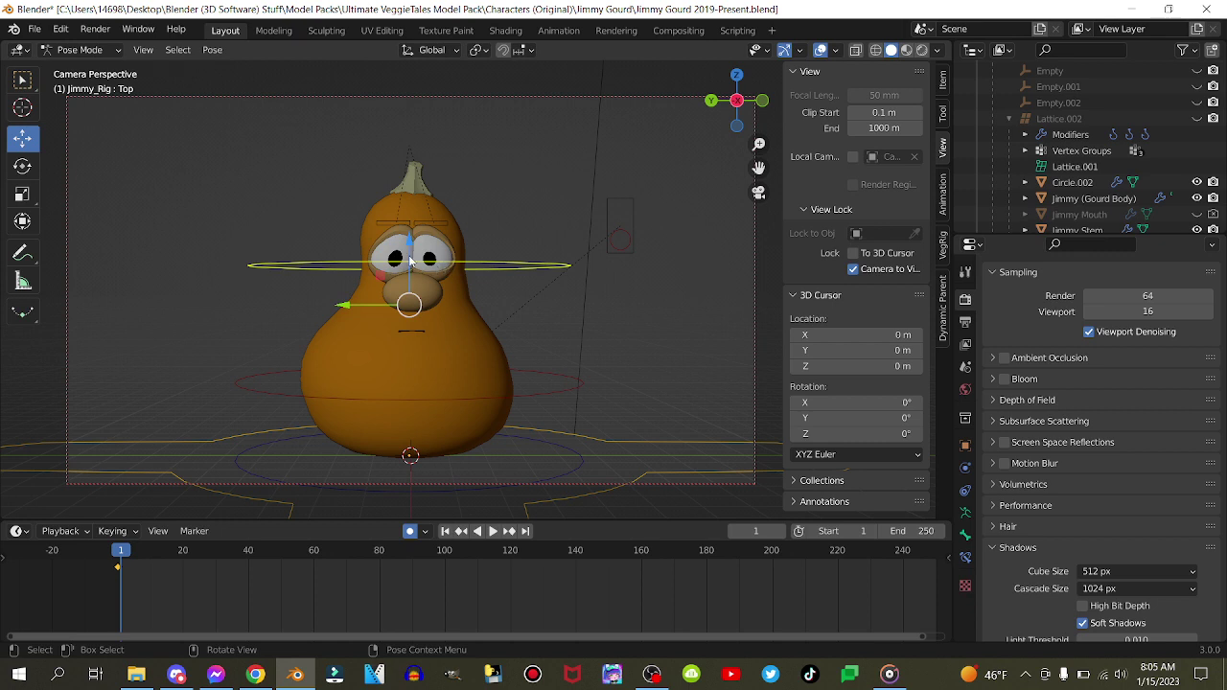
pyautogui.moveTo(410, 260); pyautogui.dragTo(423, 261)
# - Paste the copied pose onto the Top control at frame 8
pyautogui.press('Right')
pyautogui.press('Right')
pyautogui.press('Right')
pyautogui.press('Right')
pyautogui.press('Right')
pyautogui.press('Right')
pyautogui.press('Right')
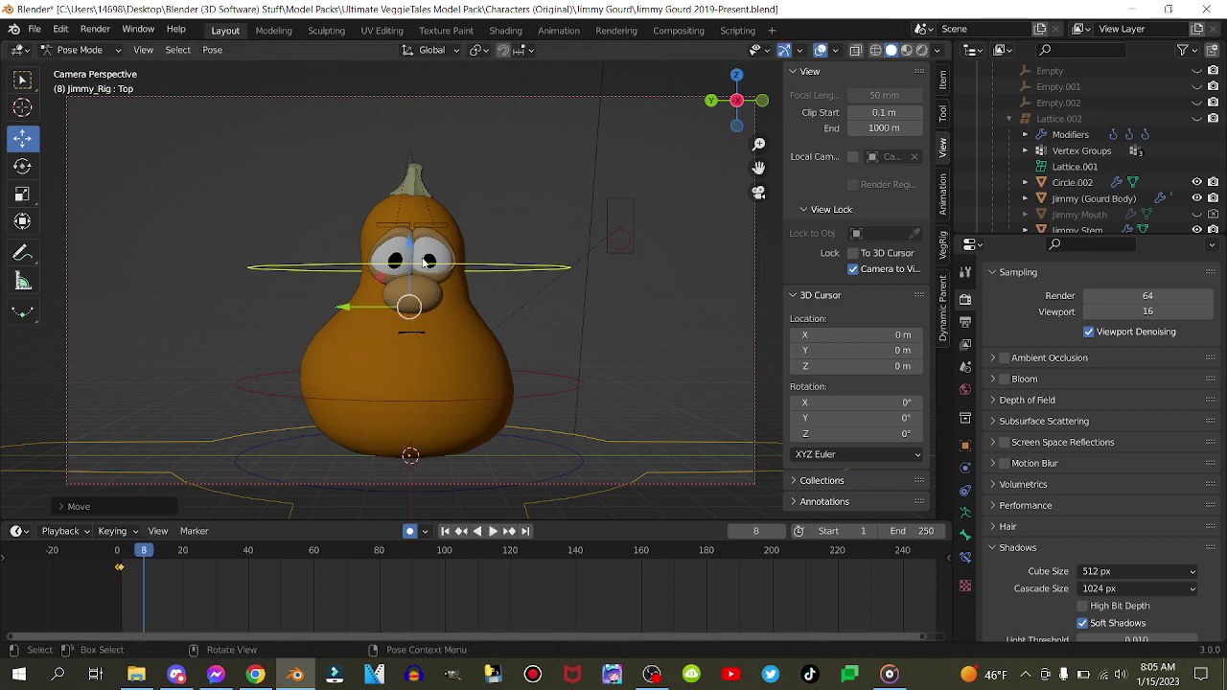
pyautogui.hotkey('ctrl', 'v')
# - Raise the Top control slightly at frame 14 to stretch the gourd's body upward
pyautogui.press('space')
pyautogui.press('space')
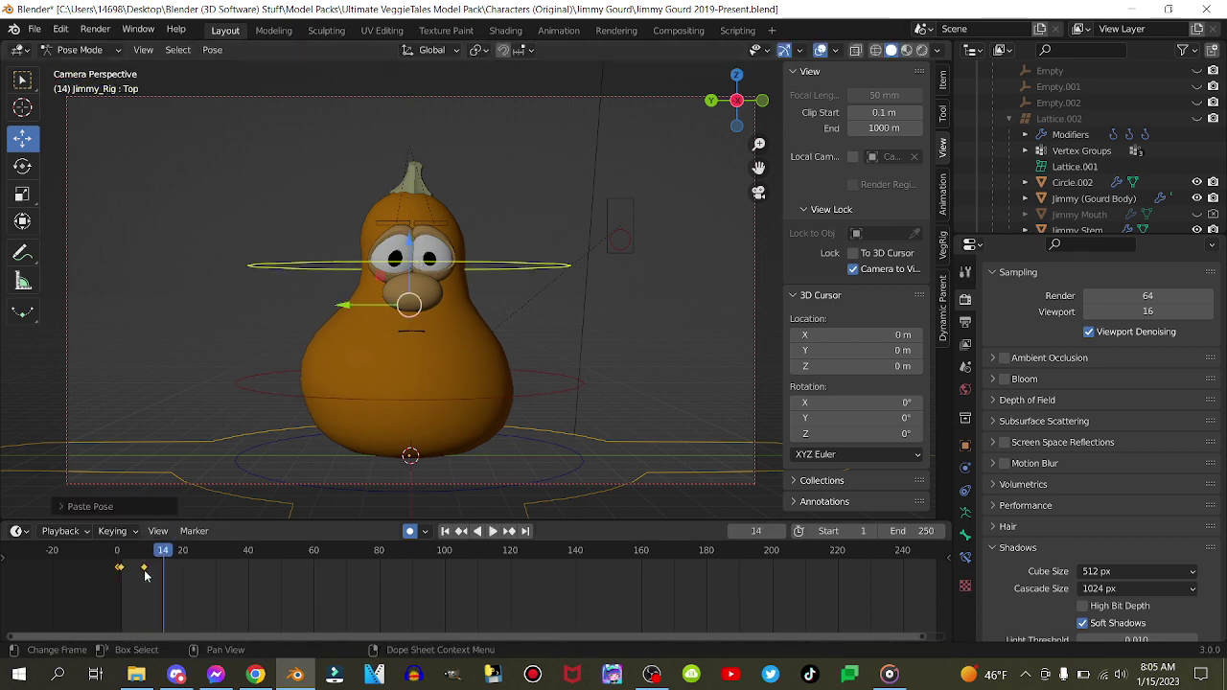
pyautogui.scroll(4, 284, 604)
pyautogui.press('XF86AudioLowerVolume')
pyautogui.moveTo(206, 588); pyautogui.dragTo(384, 635, button='middle')
pyautogui.scroll(3, 383, 635)
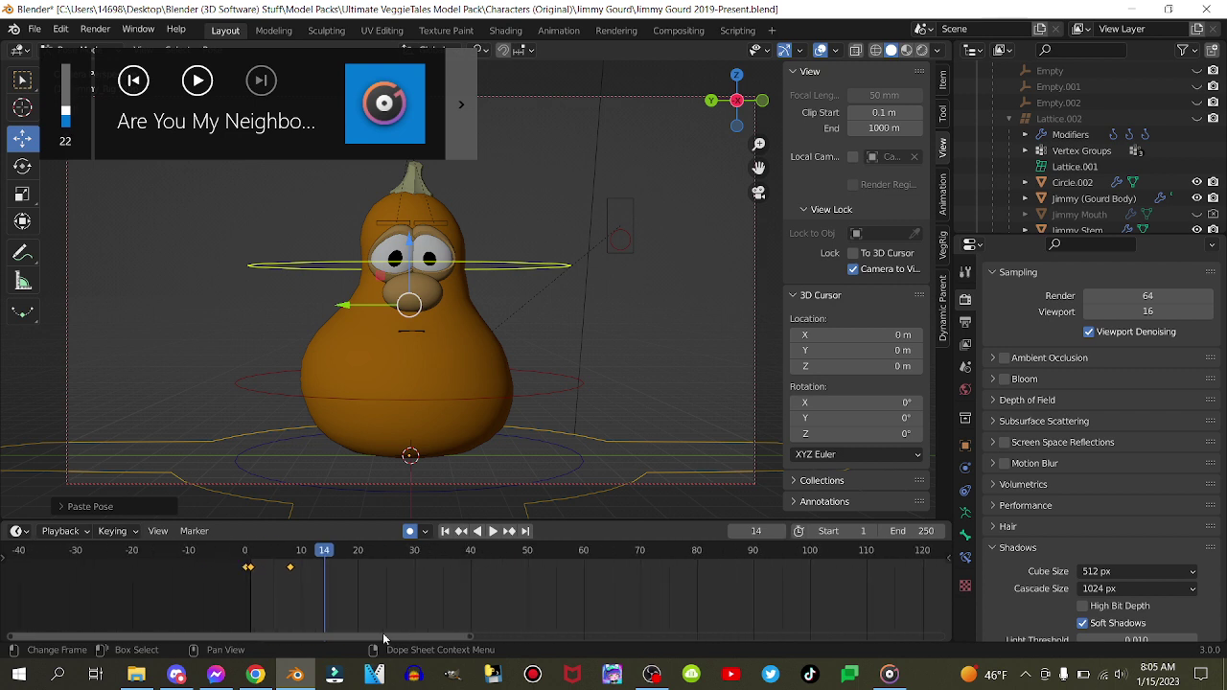
pyautogui.scroll(1, 382, 632)
pyautogui.press('g')
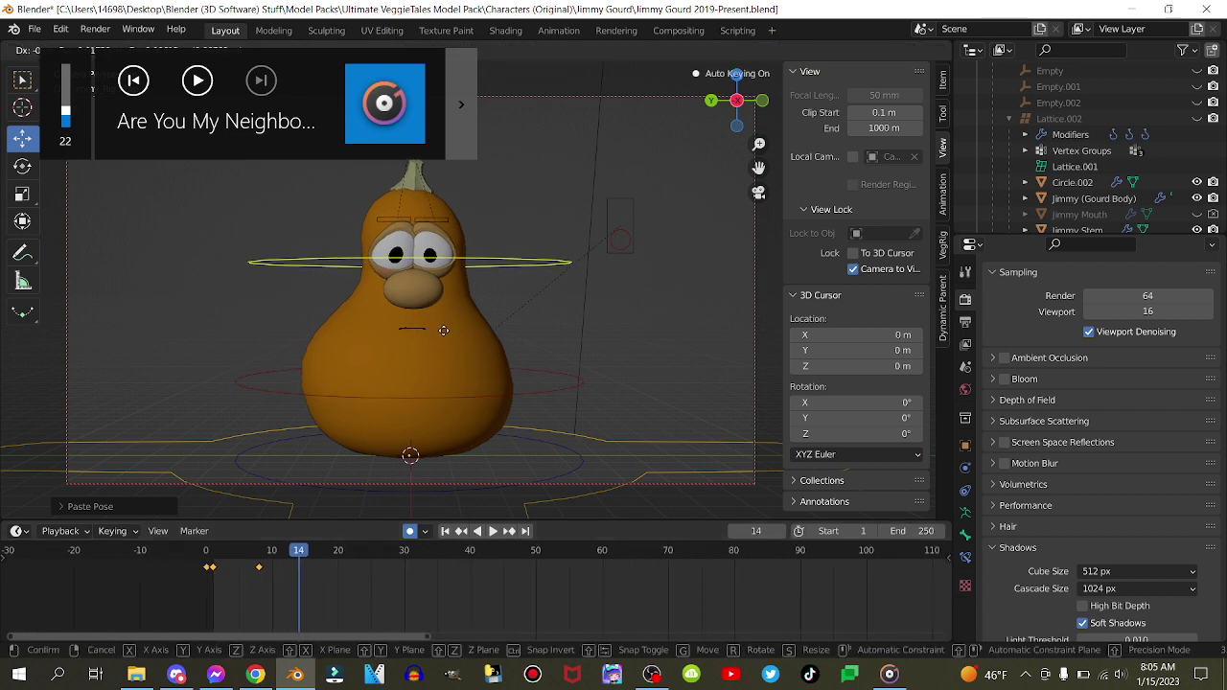
pyautogui.click(443, 328)
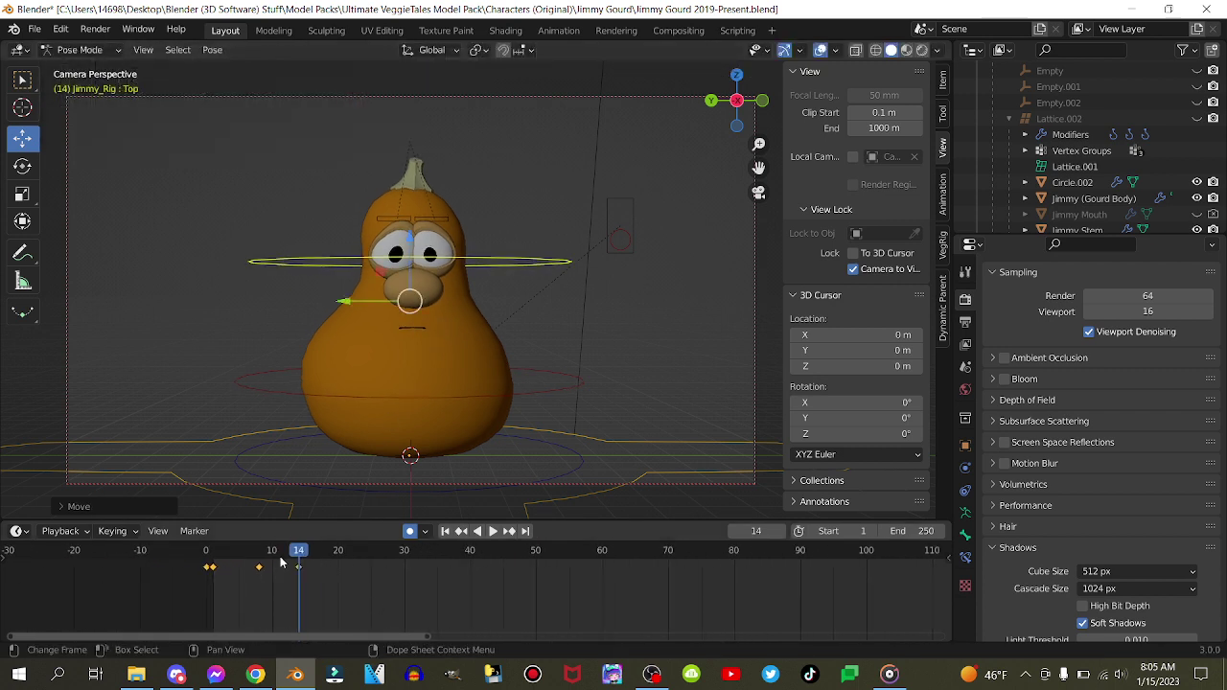
# - Paste the copied pose at frame 11 and lower the Top control about 0.22 m along global Z
pyautogui.press('Left')
pyautogui.press('Left')
pyautogui.press('Left')
pyautogui.hotkey('ctrl', 'v')
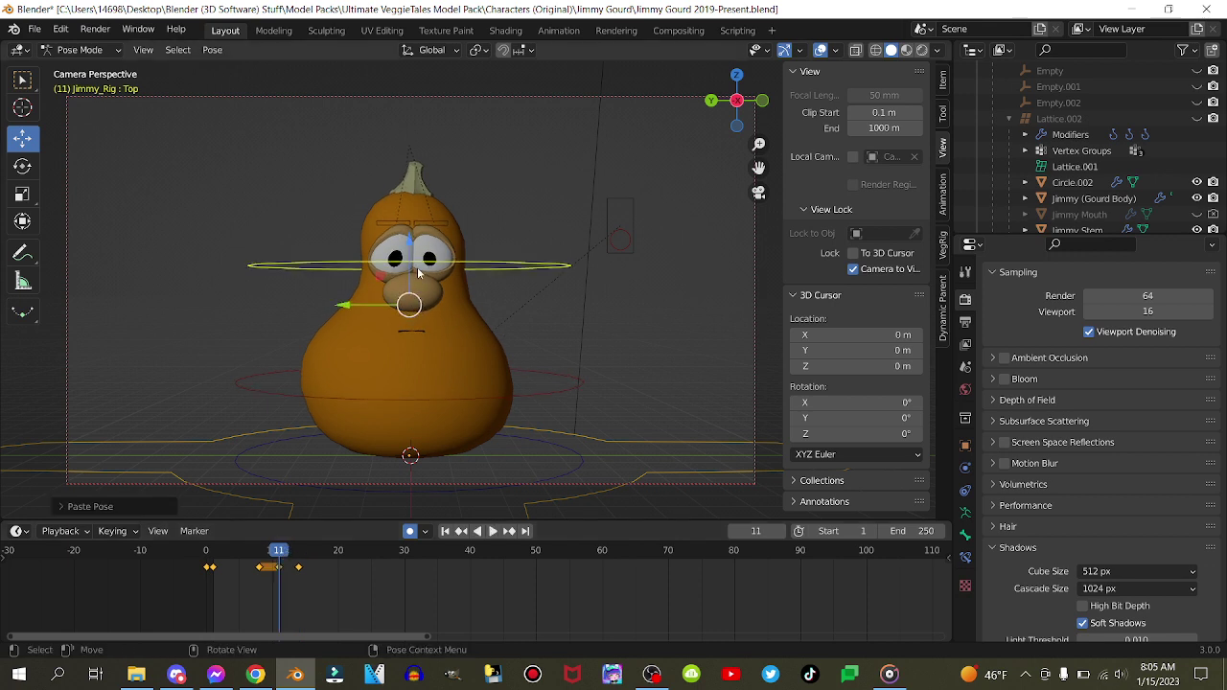
pyautogui.press('g')
pyautogui.press('z')
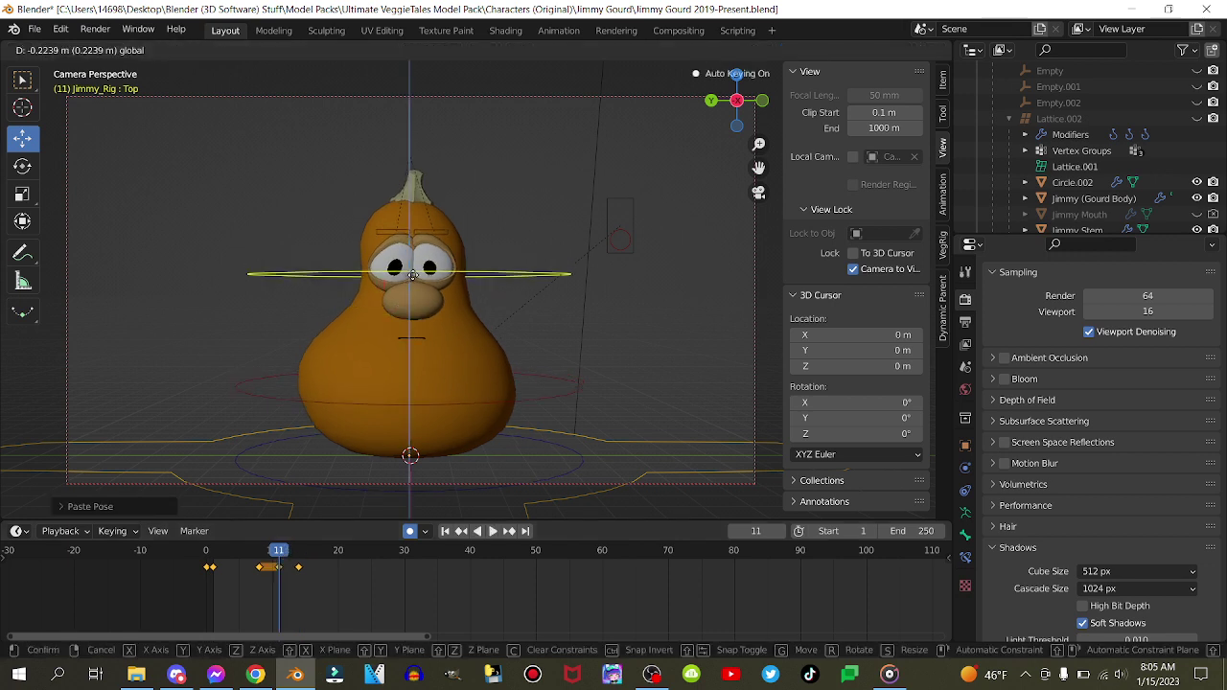
pyautogui.click(412, 275)
# - Play back the animation to check the head bounce across the first keyframes
pyautogui.click(217, 560)
pyautogui.press('space')
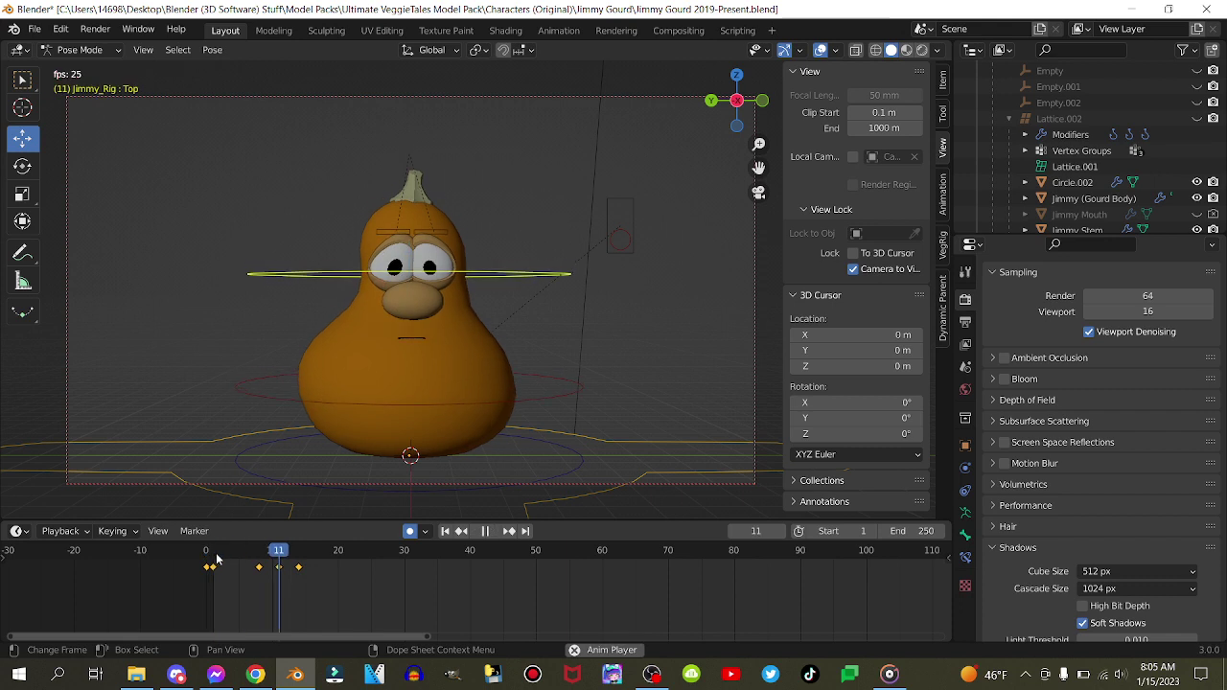
pyautogui.press('space')
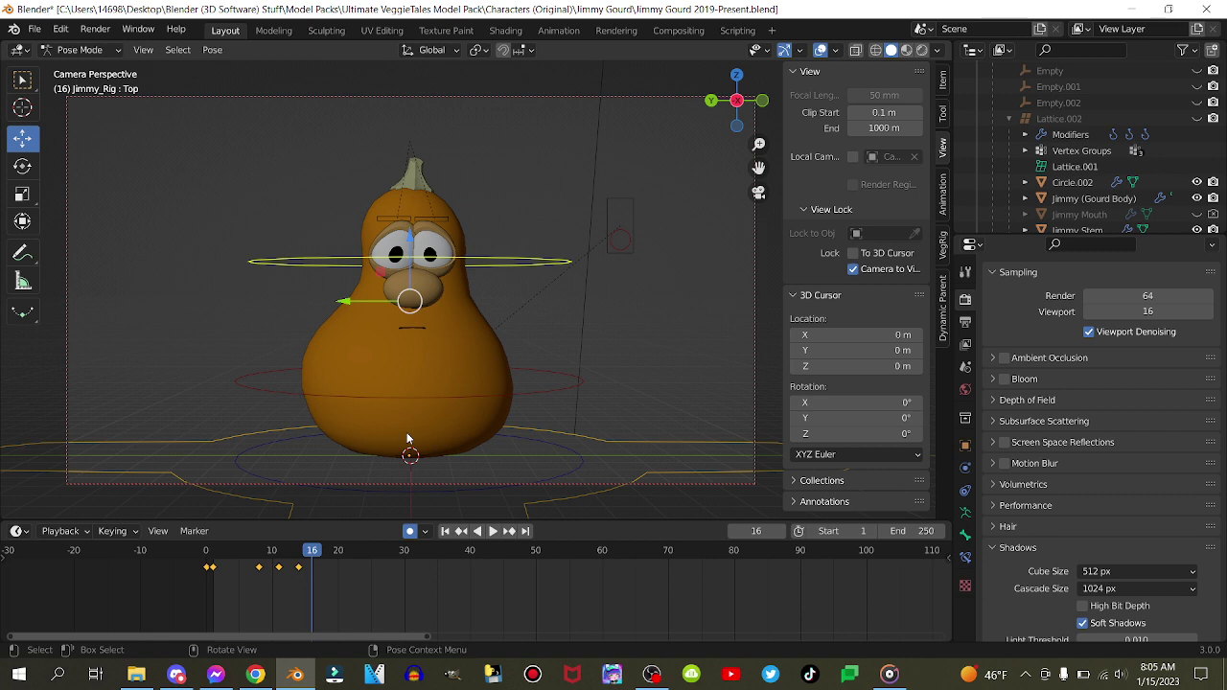
# - At frame 21, shift the Top control sideways toward negative Y, tilt it with a trackball rotation and lower it
pyautogui.press('Right')
pyautogui.press('Right')
pyautogui.press('Right')
pyautogui.press('Right')
pyautogui.press('Right')
pyautogui.press('g')
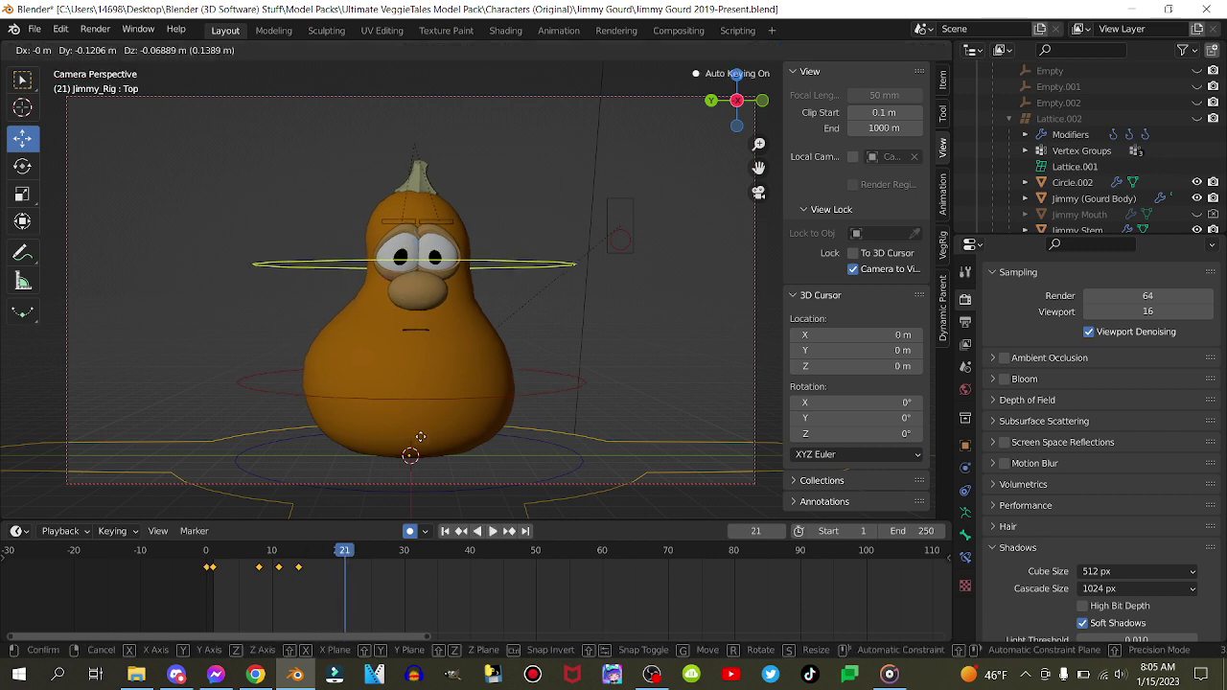
pyautogui.click(422, 444)
pyautogui.press('r')
pyautogui.press('r')
pyautogui.click(427, 449)
pyautogui.press('g')
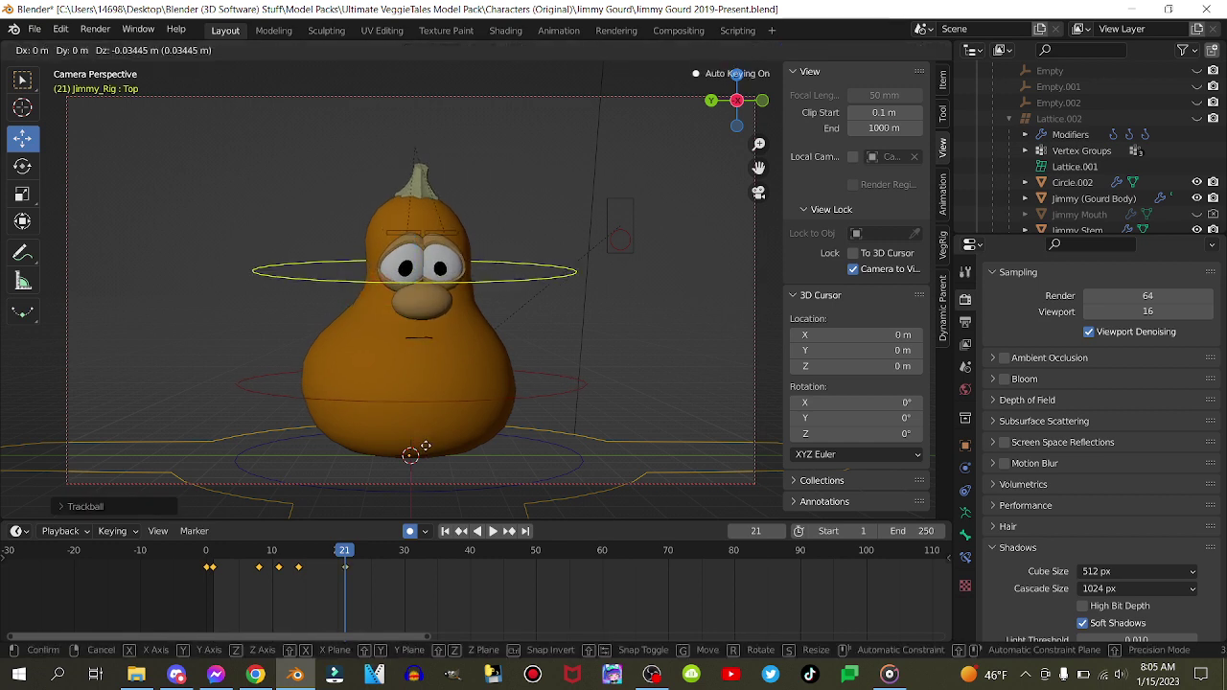
pyautogui.click(426, 451)
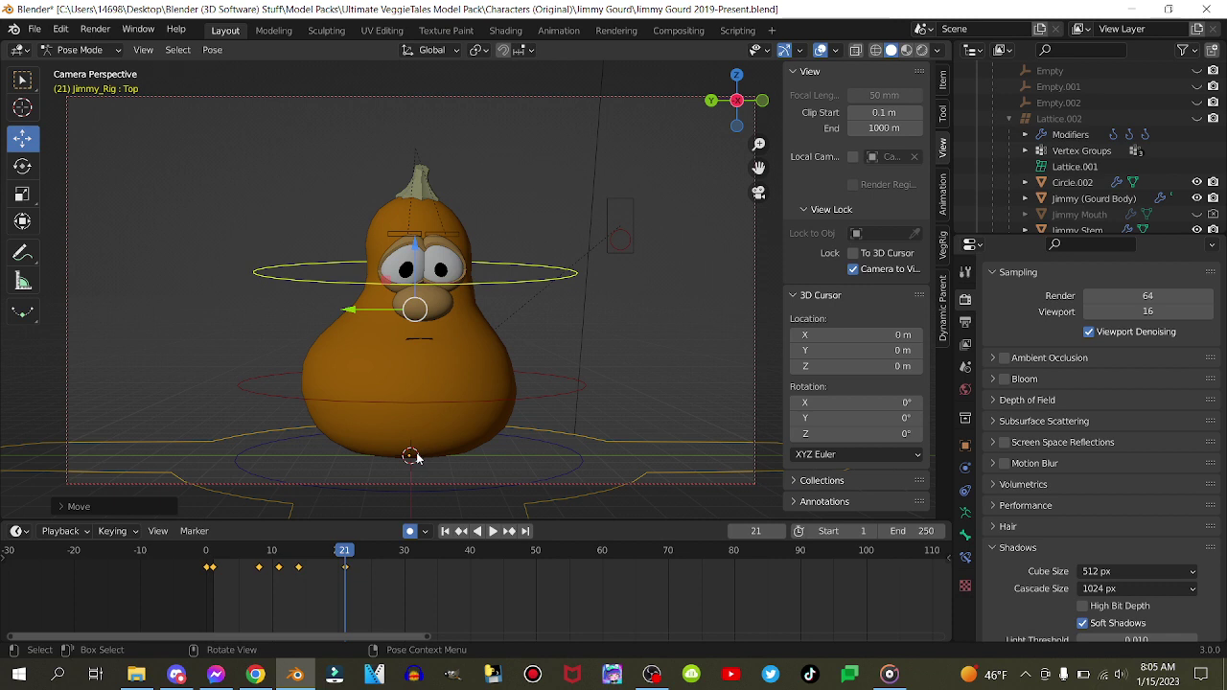
# - Raise the Top control slightly along Z at frame 17
pyautogui.moveTo(276, 554); pyautogui.dragTo(318, 556)
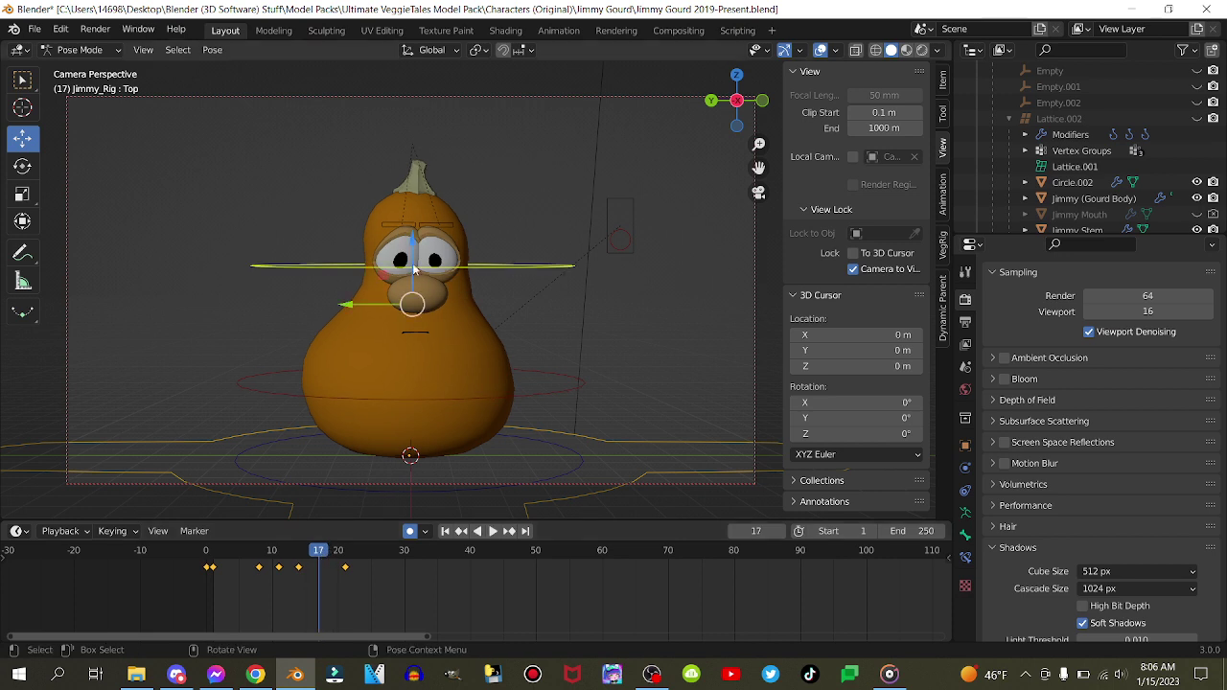
pyautogui.moveTo(414, 269); pyautogui.dragTo(417, 253)
pyautogui.click(59, 531)
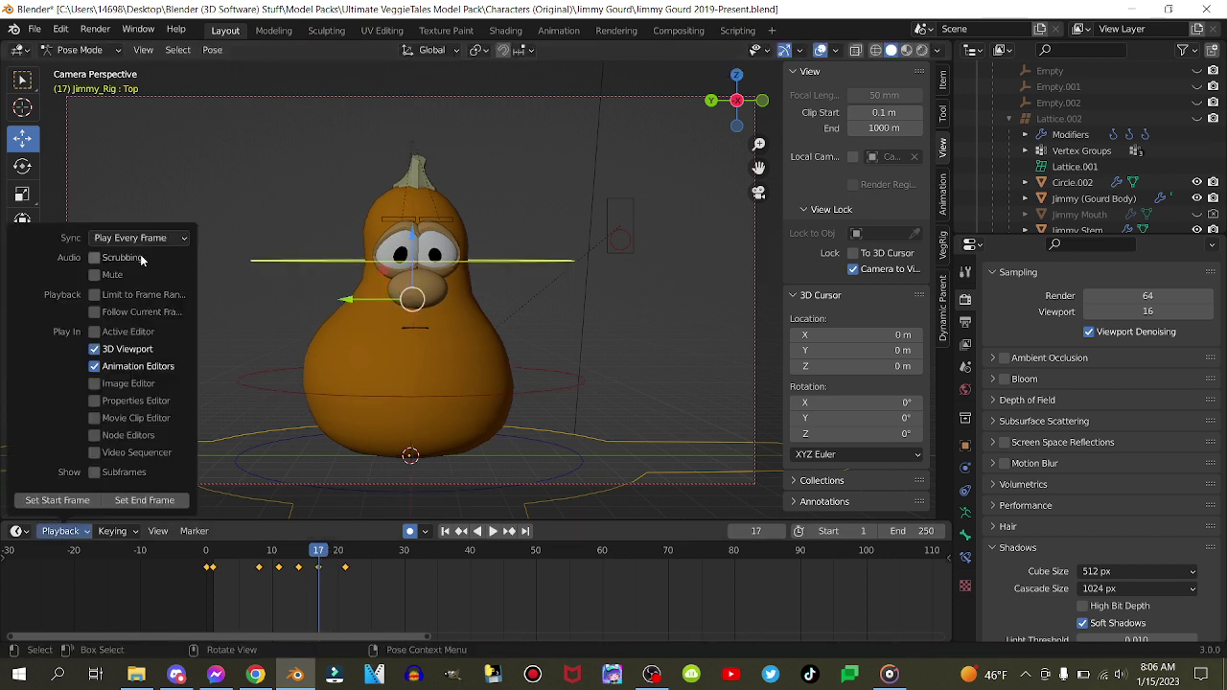
# - Insert a Location, Rotation & Scale keyframe for the Top control at frame 20
pyautogui.moveTo(265, 554); pyautogui.dragTo(345, 556)
pyautogui.press('i')
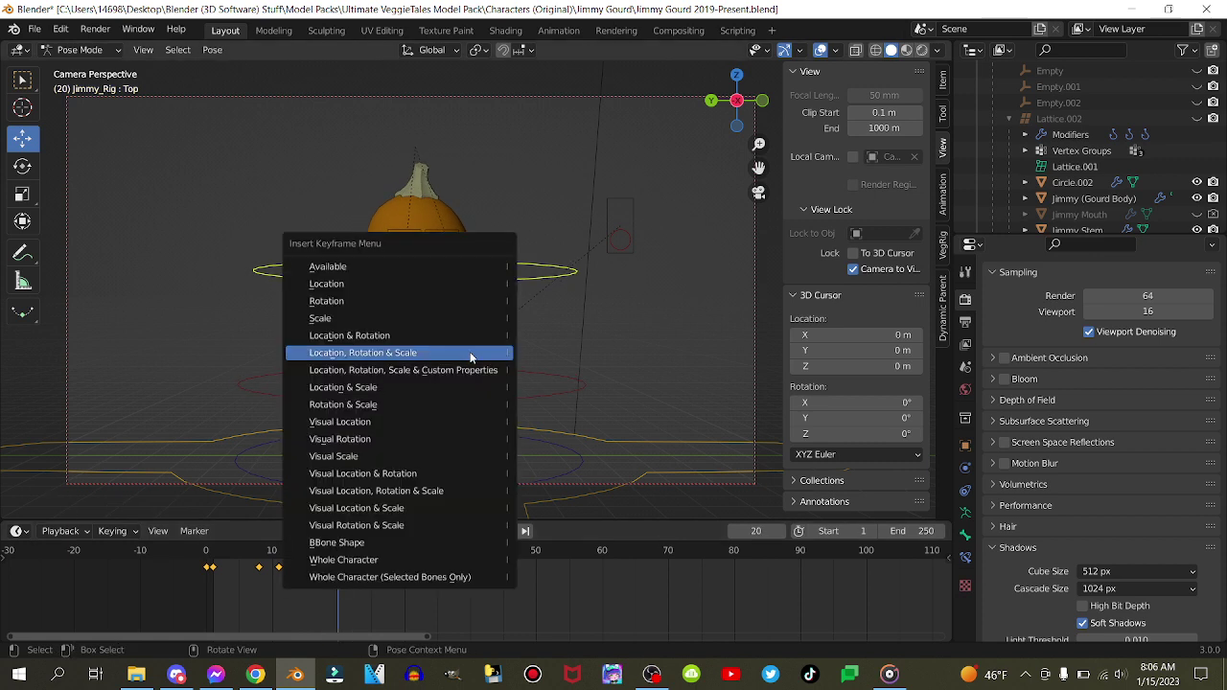
pyautogui.click(470, 353)
# - Move the Top control's last keyframe from frame 21 to frame 28
pyautogui.press('space')
pyautogui.press('space')
pyautogui.click(351, 555)
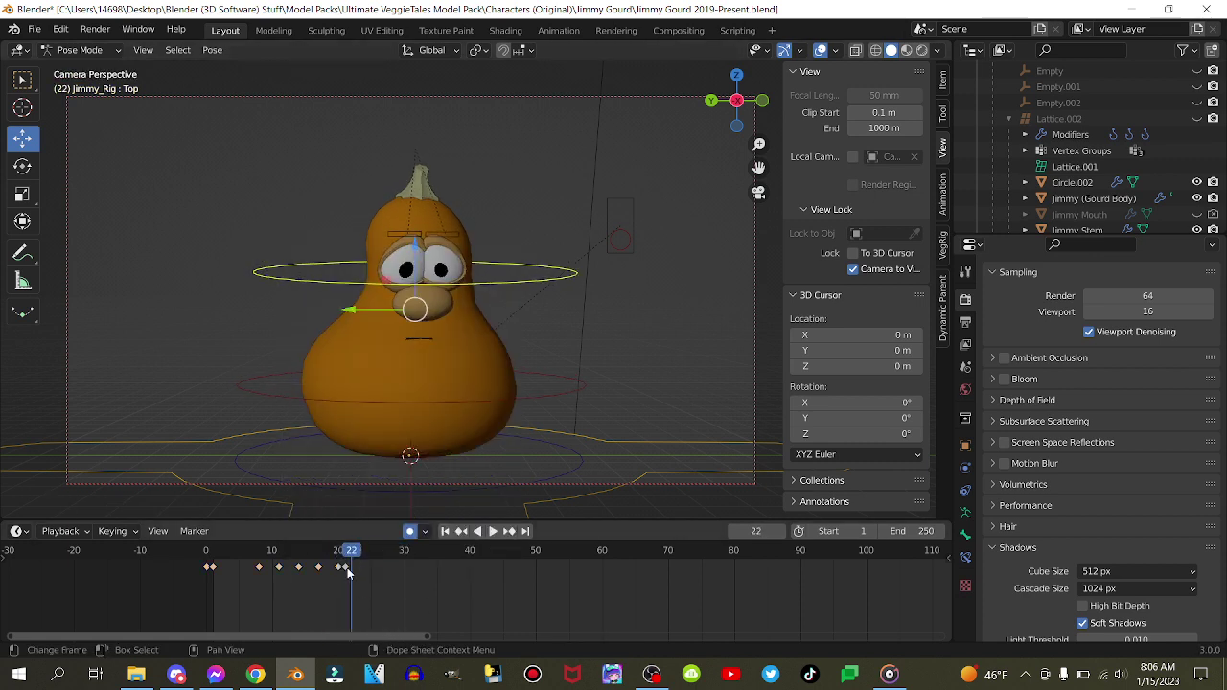
pyautogui.moveTo(346, 568); pyautogui.dragTo(393, 580)
# - Play back the animation to check the timing of the moved keyframe
pyautogui.click(248, 552)
pyautogui.press('space')
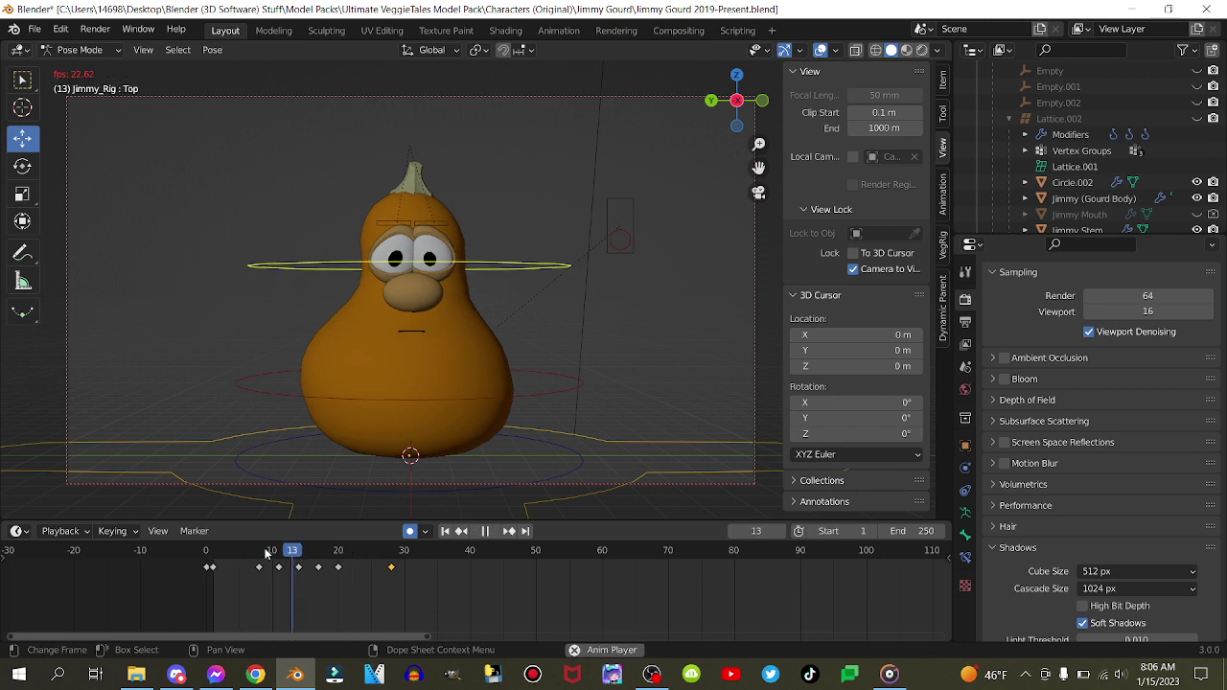
pyautogui.press('space')
pyautogui.press('space')
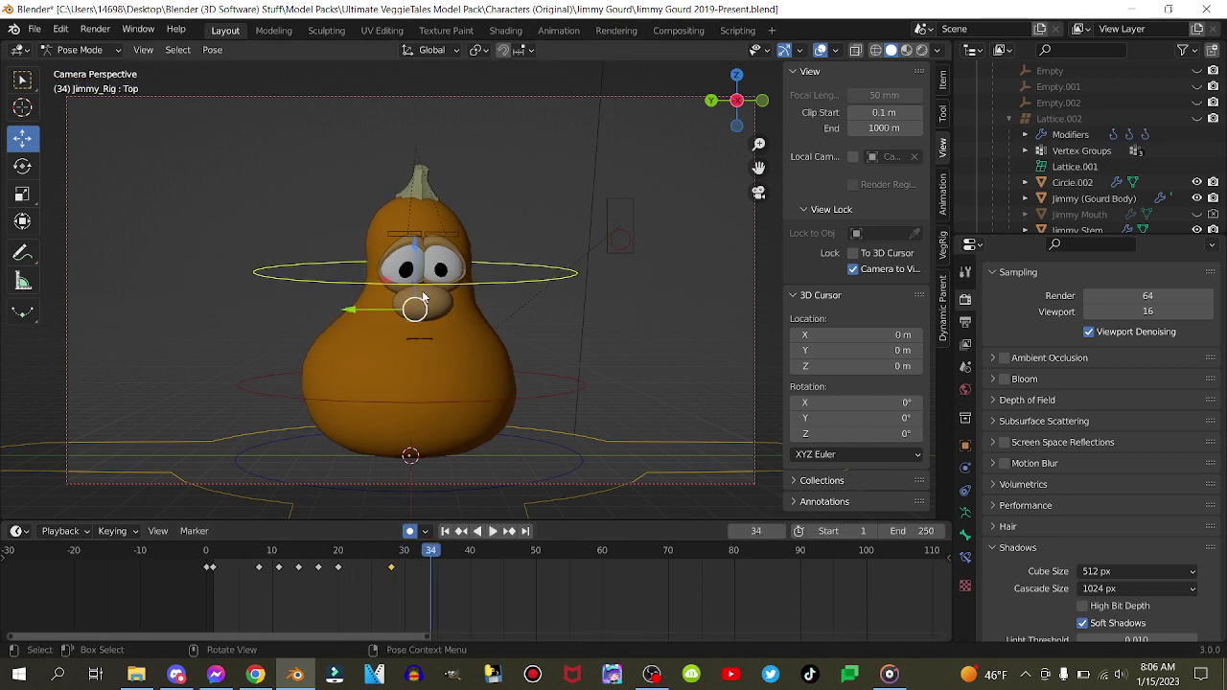
# - Insert a keyframe holding the Top control's current pose at frame 39
pyautogui.press('space')
pyautogui.click(412, 306)
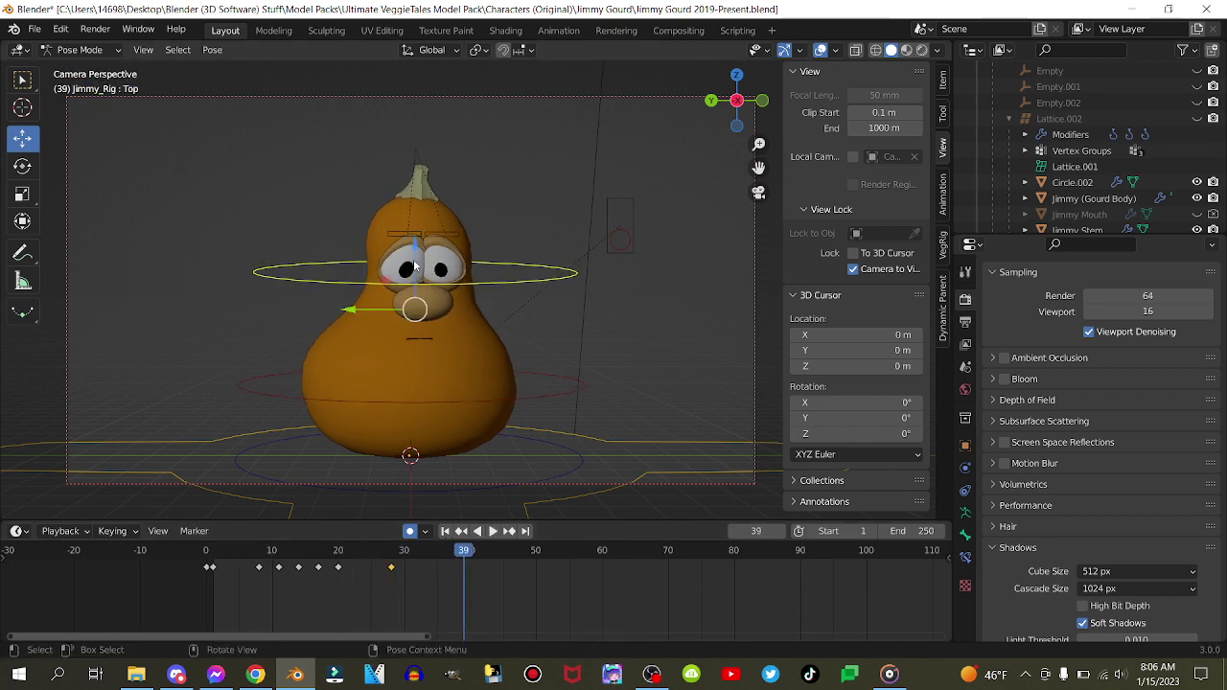
pyautogui.press('i')
pyautogui.click(412, 278)
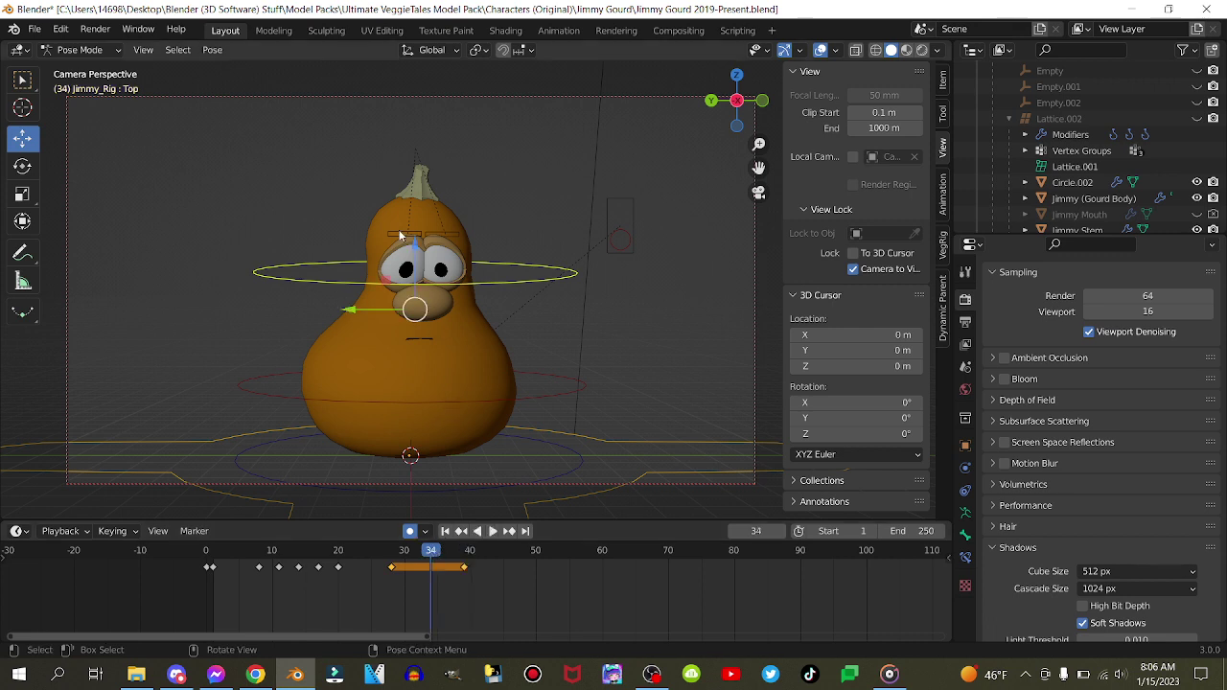
# - Move the Top control slightly along global Z at frame 34
pyautogui.moveTo(415, 247); pyautogui.dragTo(433, 248)
pyautogui.rightClick(433, 248)
pyautogui.press('g')
pyautogui.press('z')
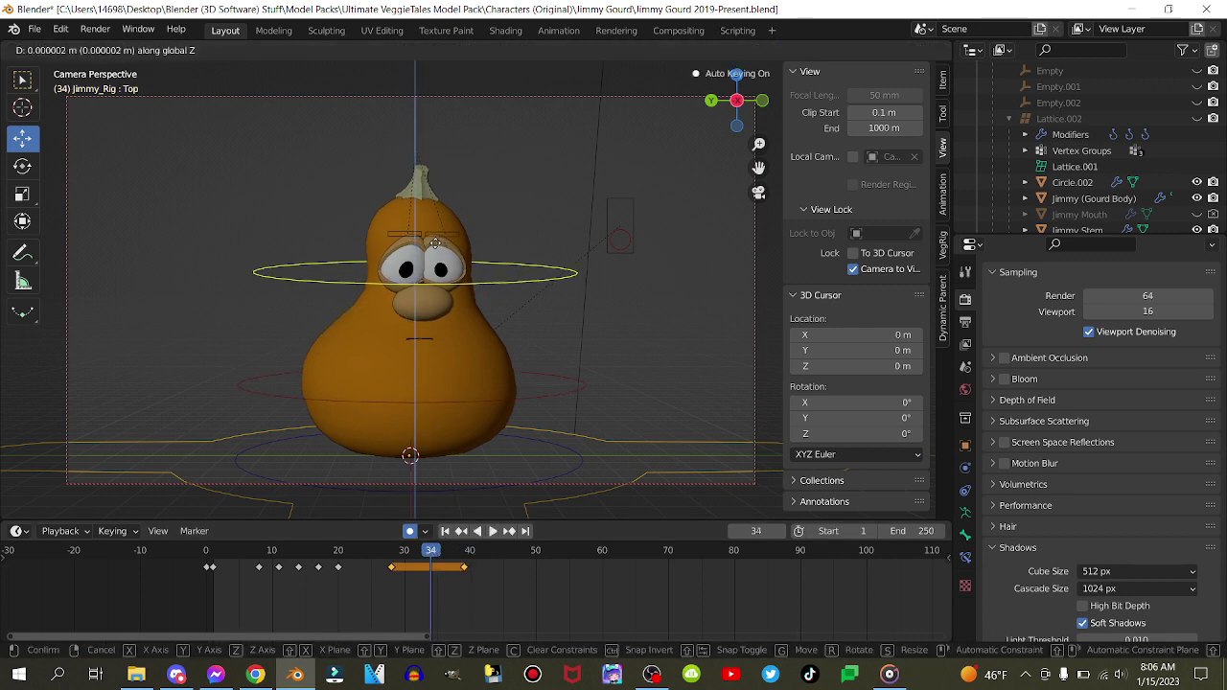
pyautogui.click(435, 243)
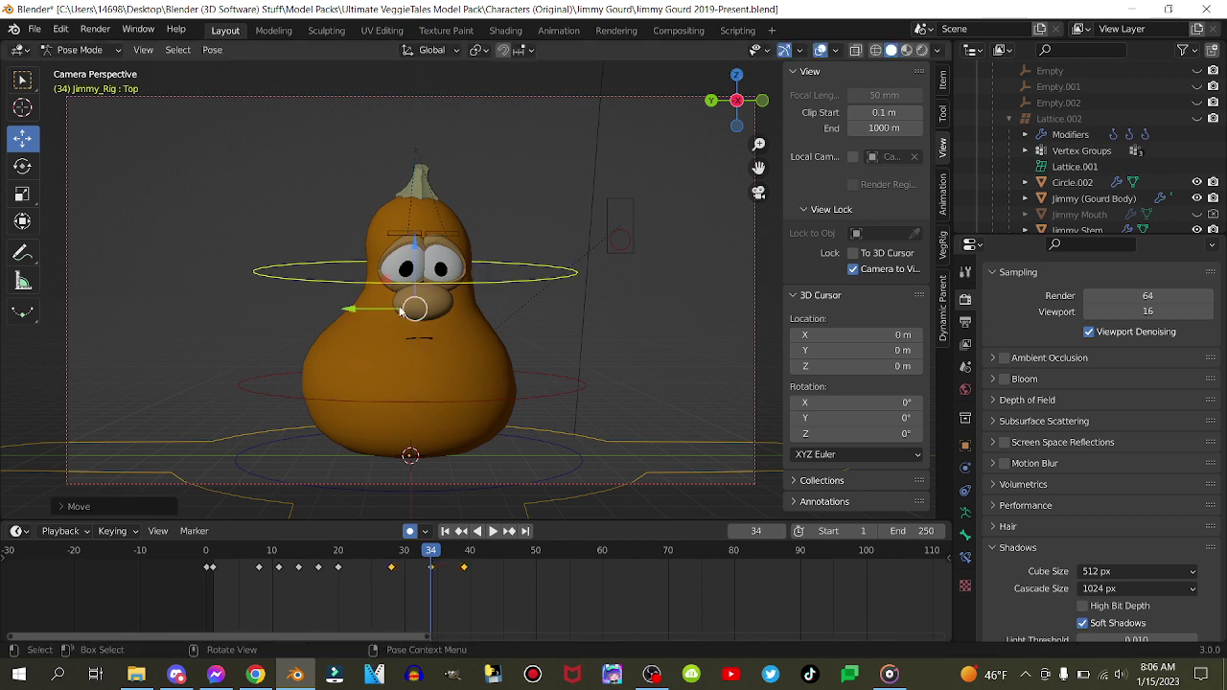
# - Replay the animation and readjust the Top control's height along global Z at frame 34
pyautogui.click(252, 553)
pyautogui.press('space')
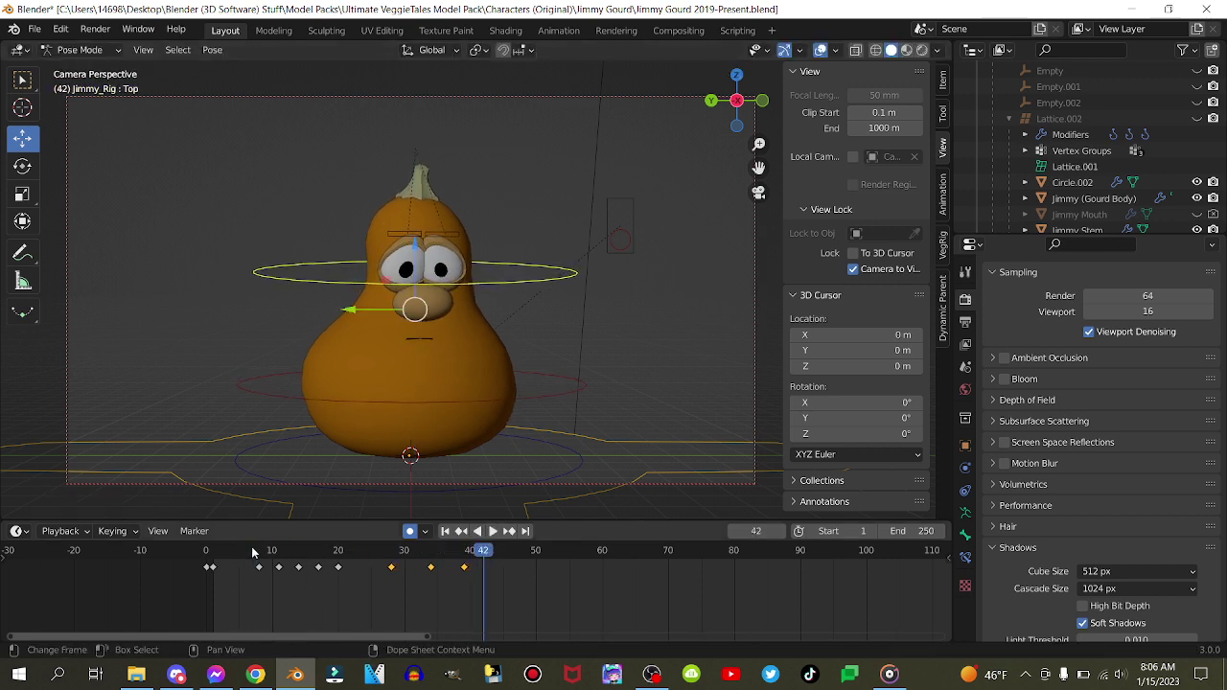
pyautogui.click(432, 556)
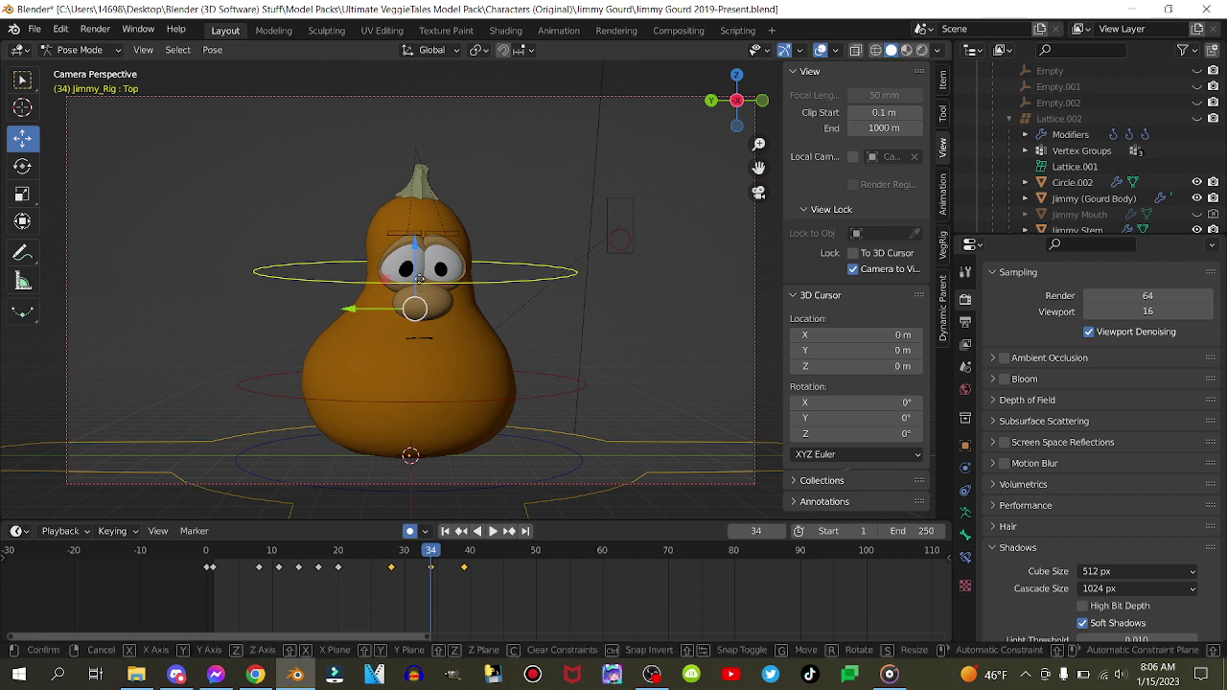
pyautogui.press('g')
pyautogui.press('z')
pyautogui.click(436, 356)
# - Paste the copied pose at frame 47 and move the Top control toward the camera along its local X axis
pyautogui.press('space')
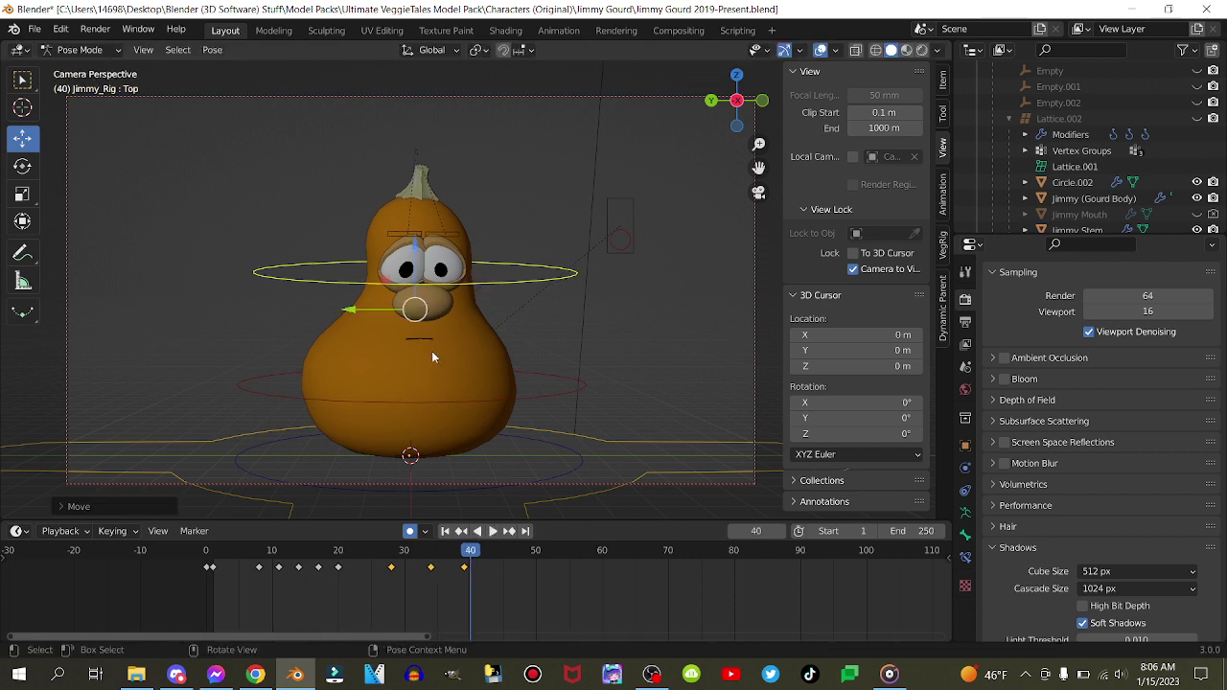
pyautogui.press('space')
pyautogui.hotkey('ctrl', 'v')
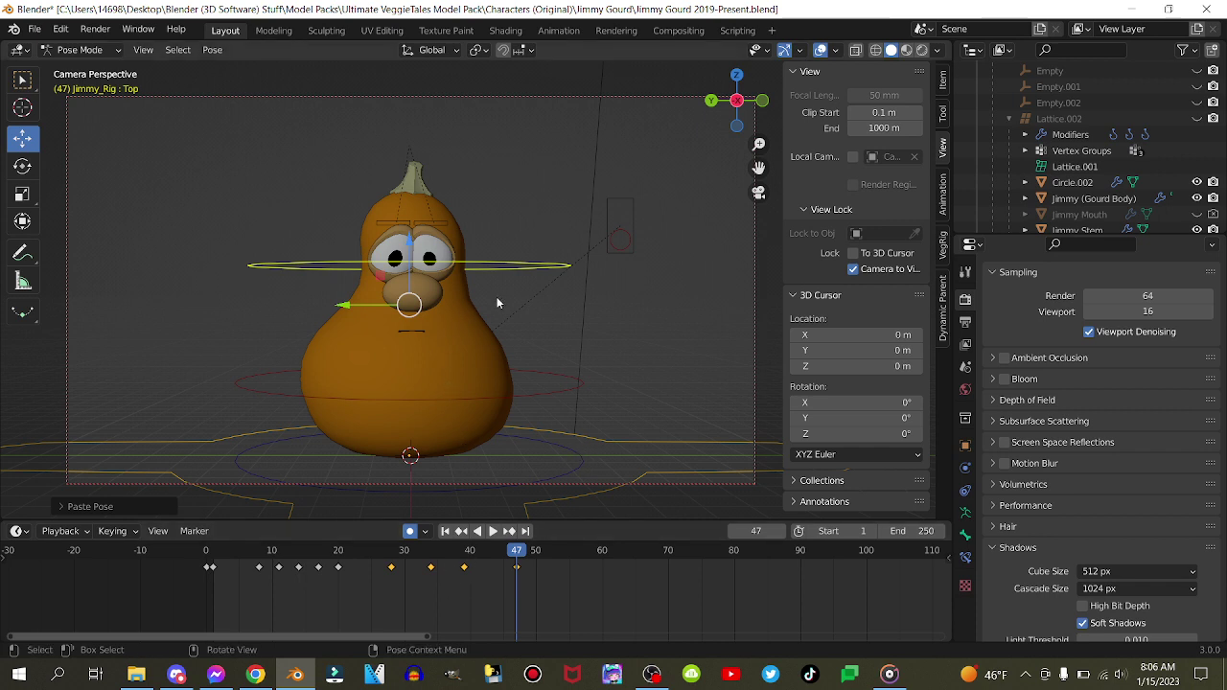
pyautogui.press('g')
pyautogui.press('x')
pyautogui.press('x')
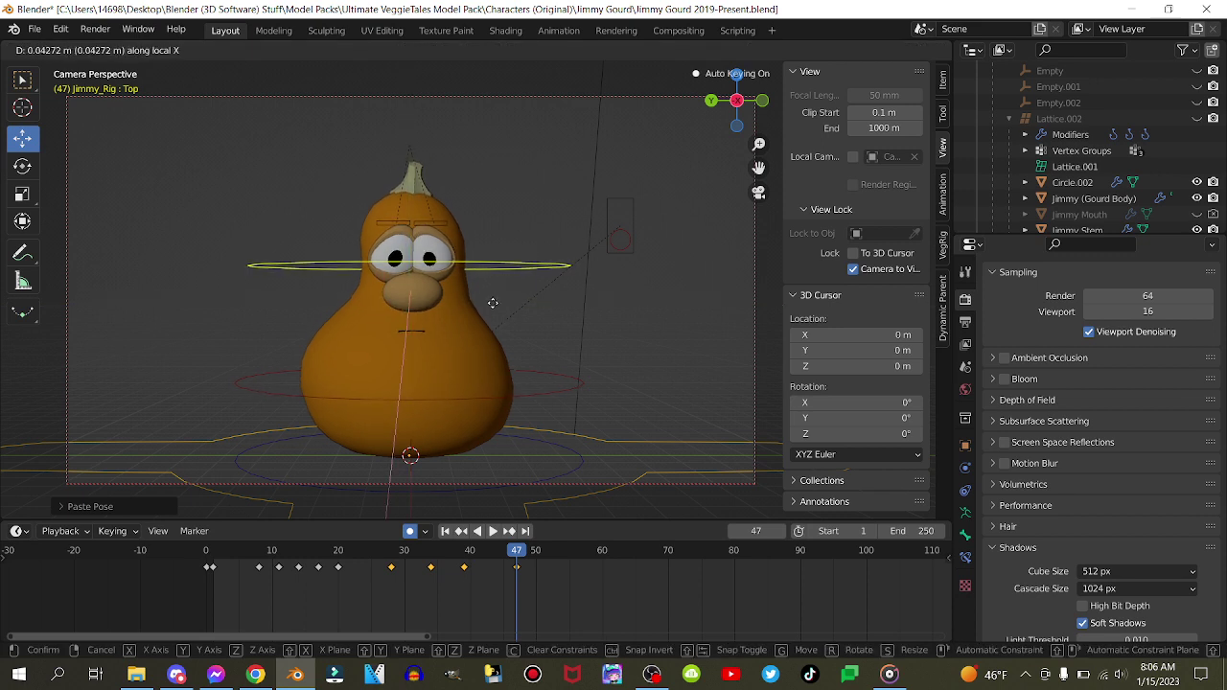
pyautogui.click(506, 272)
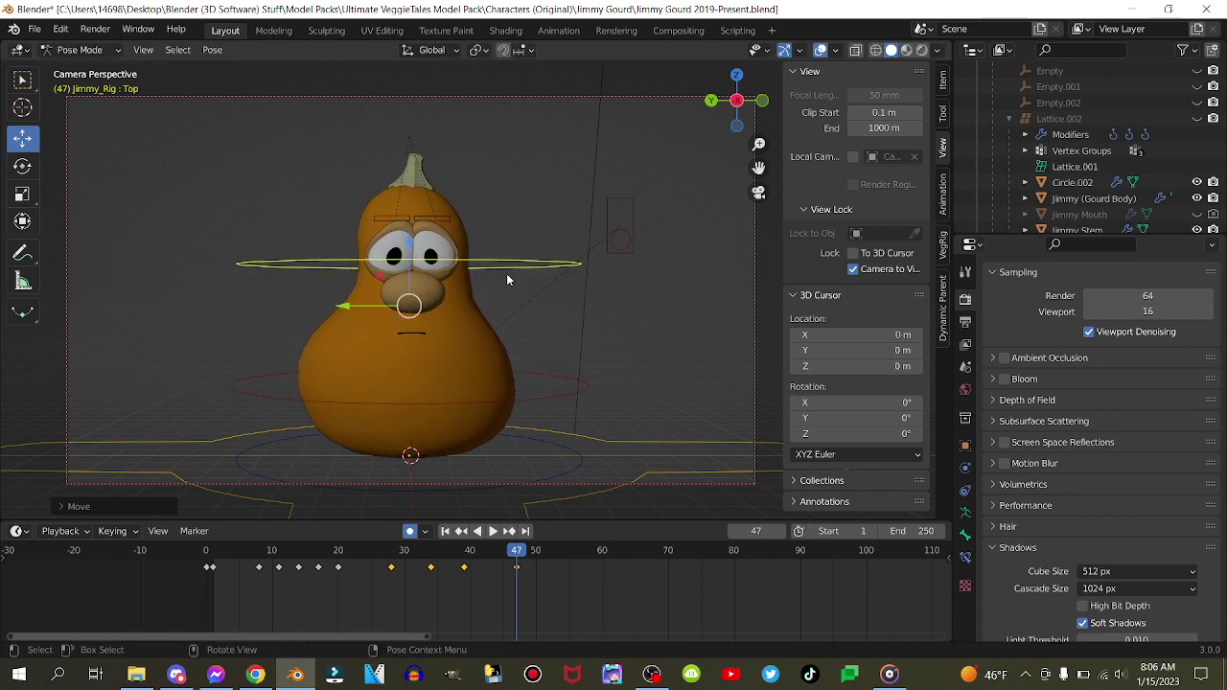
# - At frame 43, rotate the Top control about 4.6° around its local Z axis and lower it along global Z
pyautogui.click(490, 549)
pyautogui.press('r')
pyautogui.press('z')
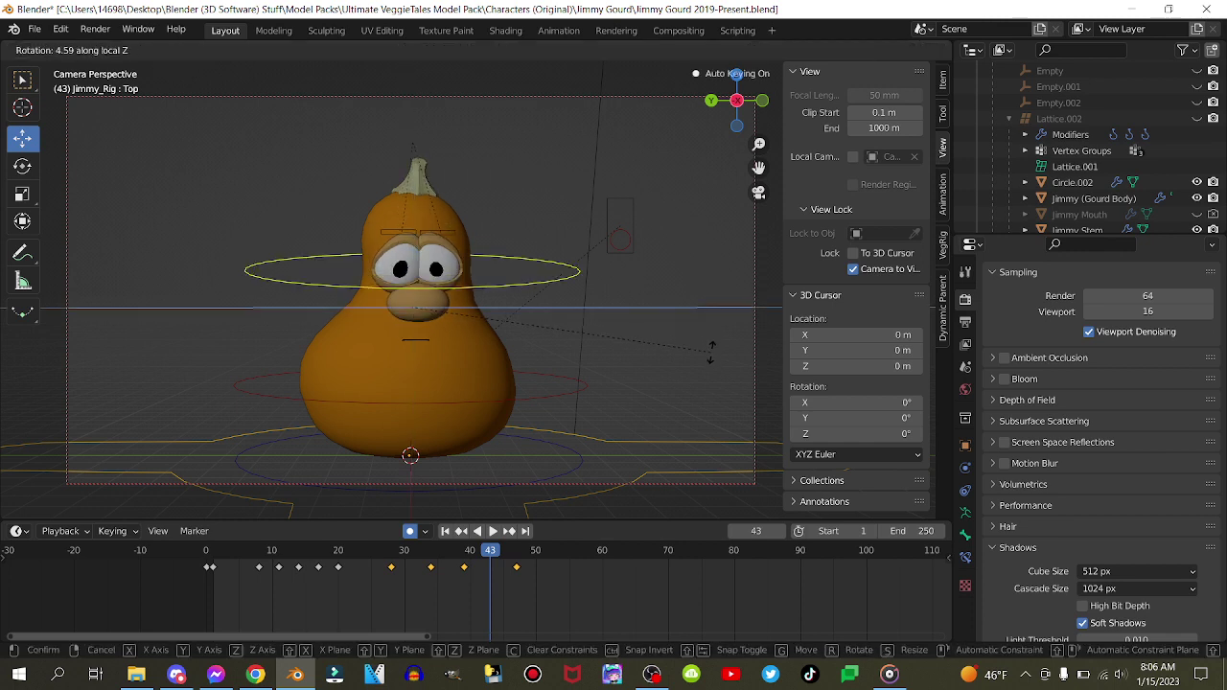
pyautogui.click(710, 354)
pyautogui.press('g')
pyautogui.press('z')
pyautogui.click(710, 360)
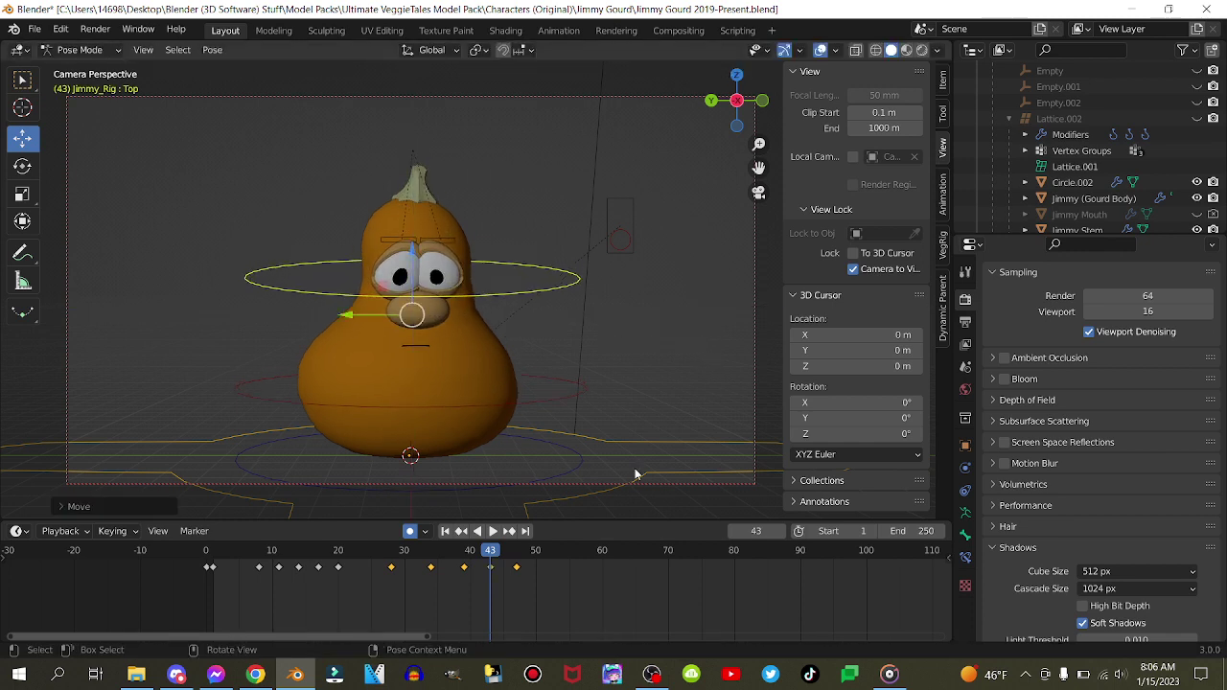
# - Select the Navigator control and insert a keyframe for it at frame 39
pyautogui.moveTo(479, 550); pyautogui.dragTo(467, 551)
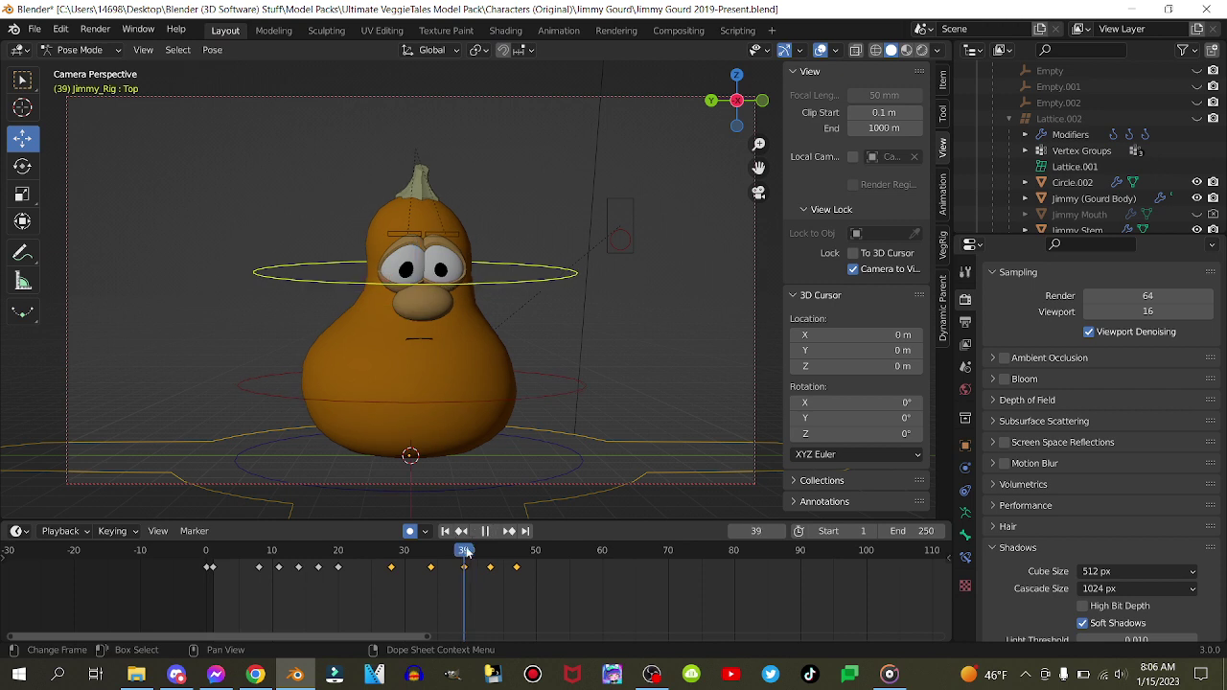
pyautogui.click(584, 428)
pyautogui.press('i')
pyautogui.click(600, 312)
# - At frame 47, move the Navigator control about 2 m toward the camera along its local X axis
pyautogui.press('space')
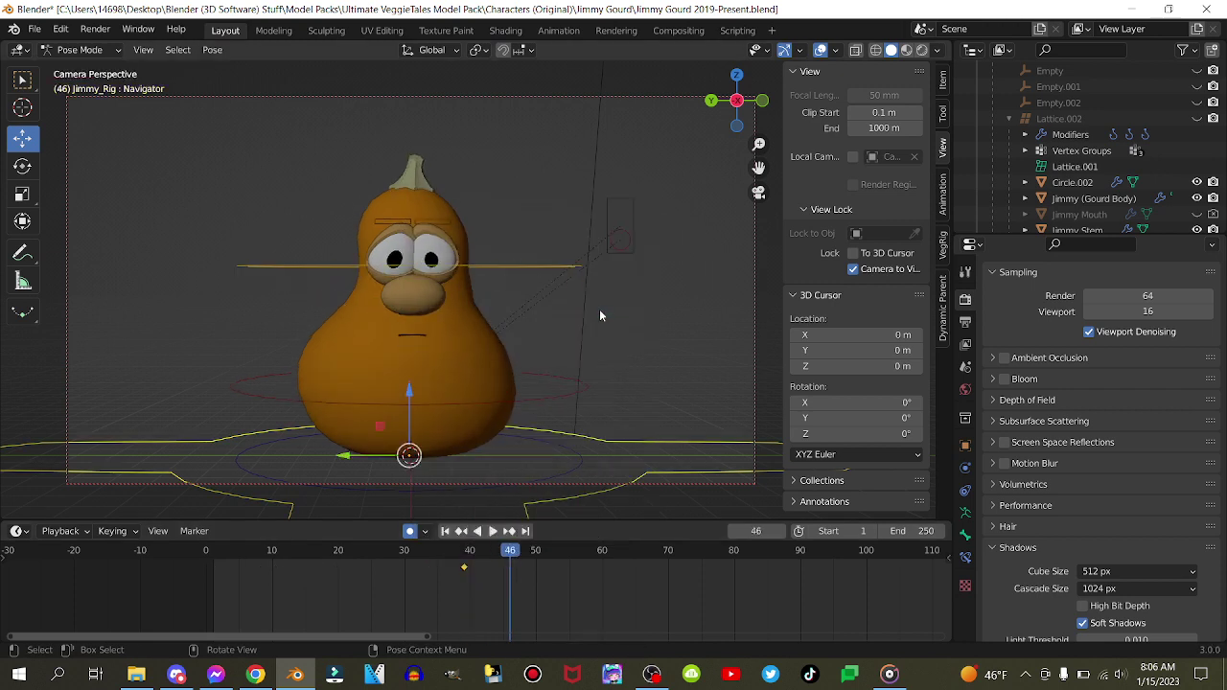
pyautogui.press('space')
pyautogui.press('g')
pyautogui.press('x')
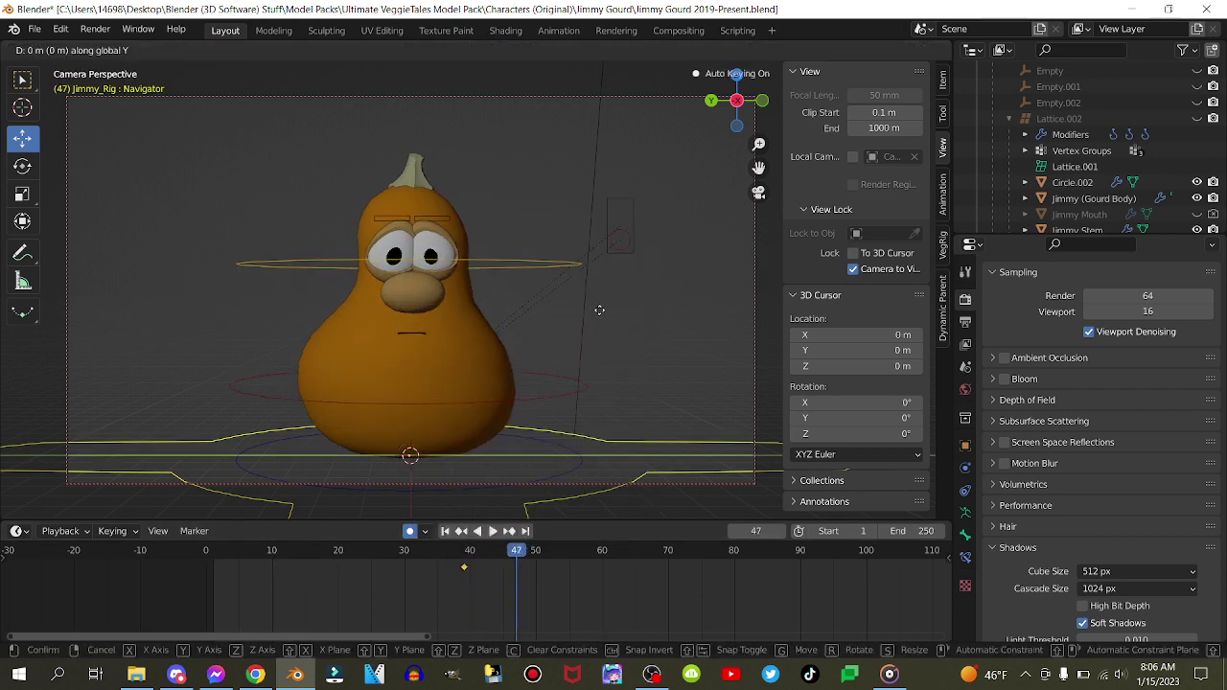
pyautogui.press('x')
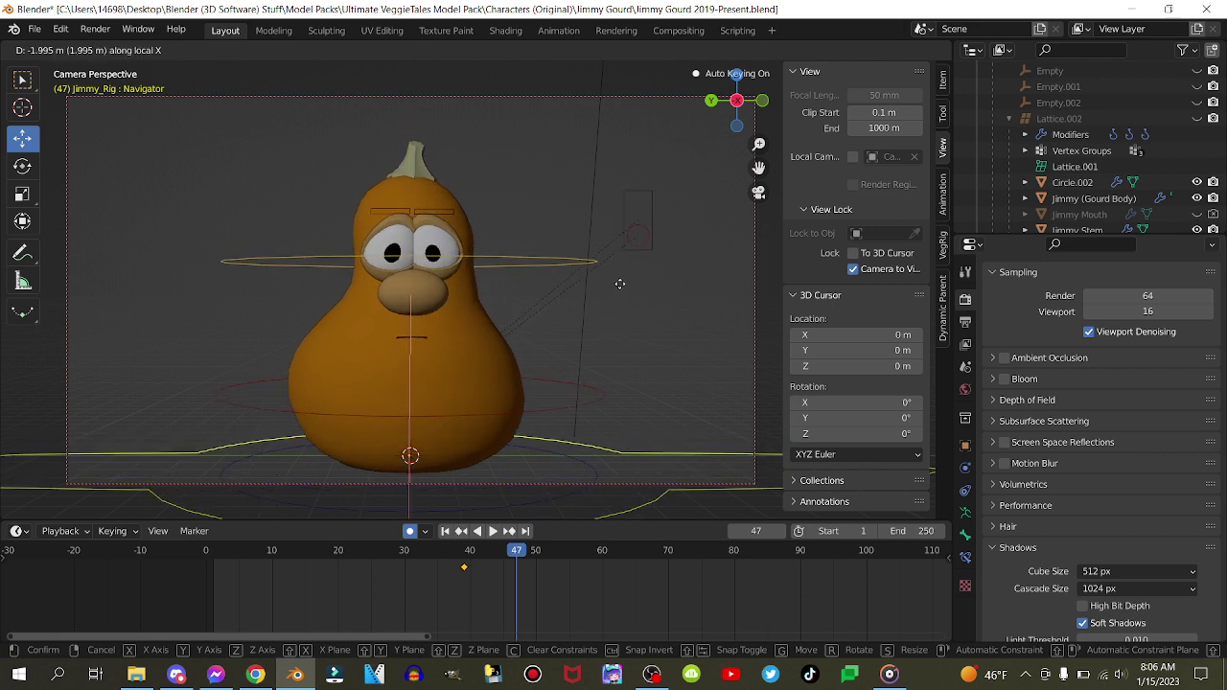
pyautogui.click(620, 284)
# - Select the Top control at frame 47, rotate it slightly around its local Z axis and raise it along Z
pyautogui.click(570, 268)
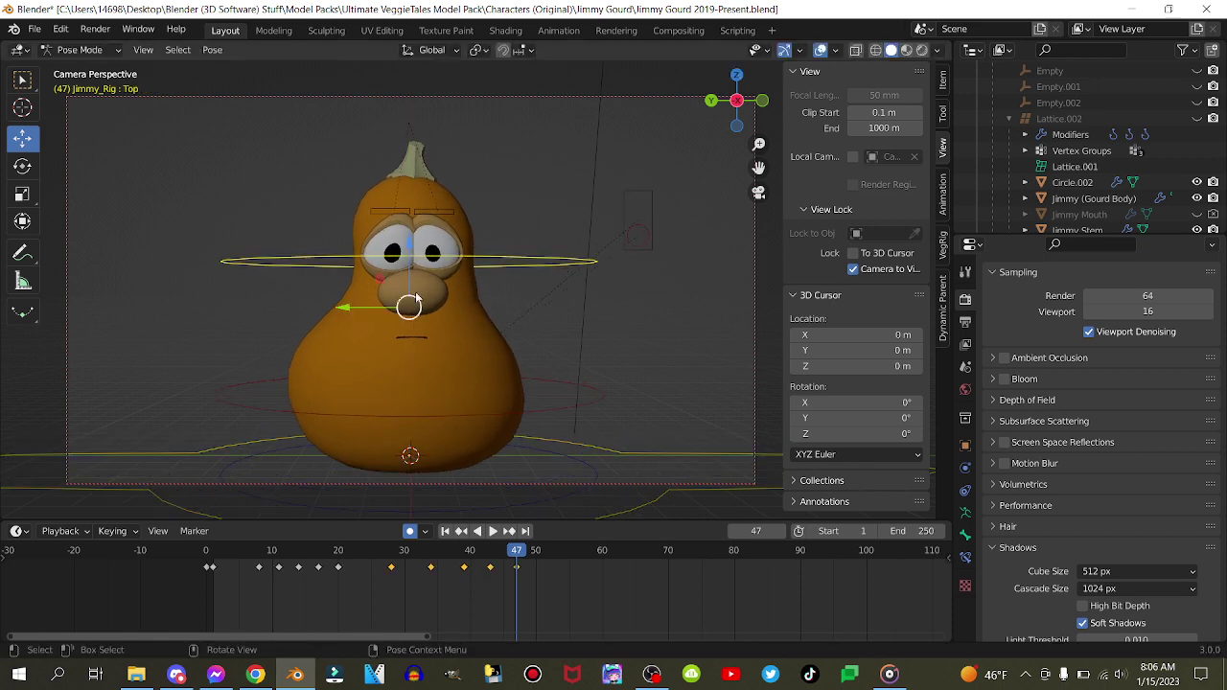
pyautogui.press('r')
pyautogui.press('z')
pyautogui.press('z')
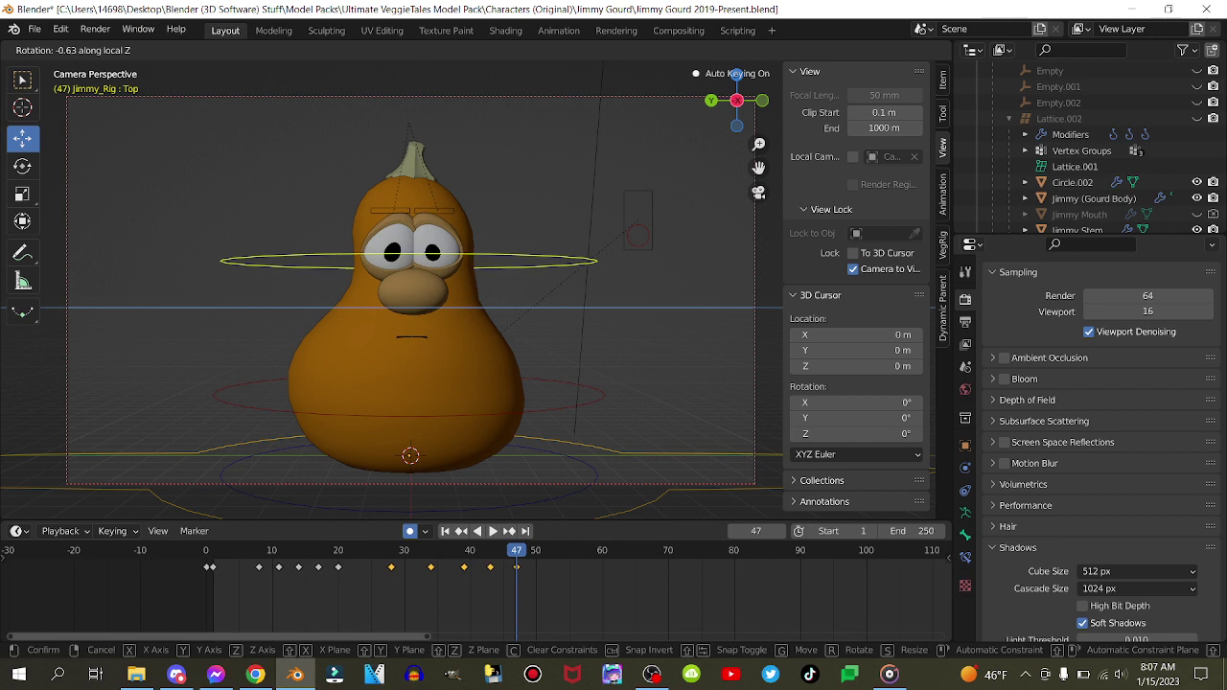
pyautogui.click(629, 302)
pyautogui.moveTo(406, 270); pyautogui.dragTo(406, 261)
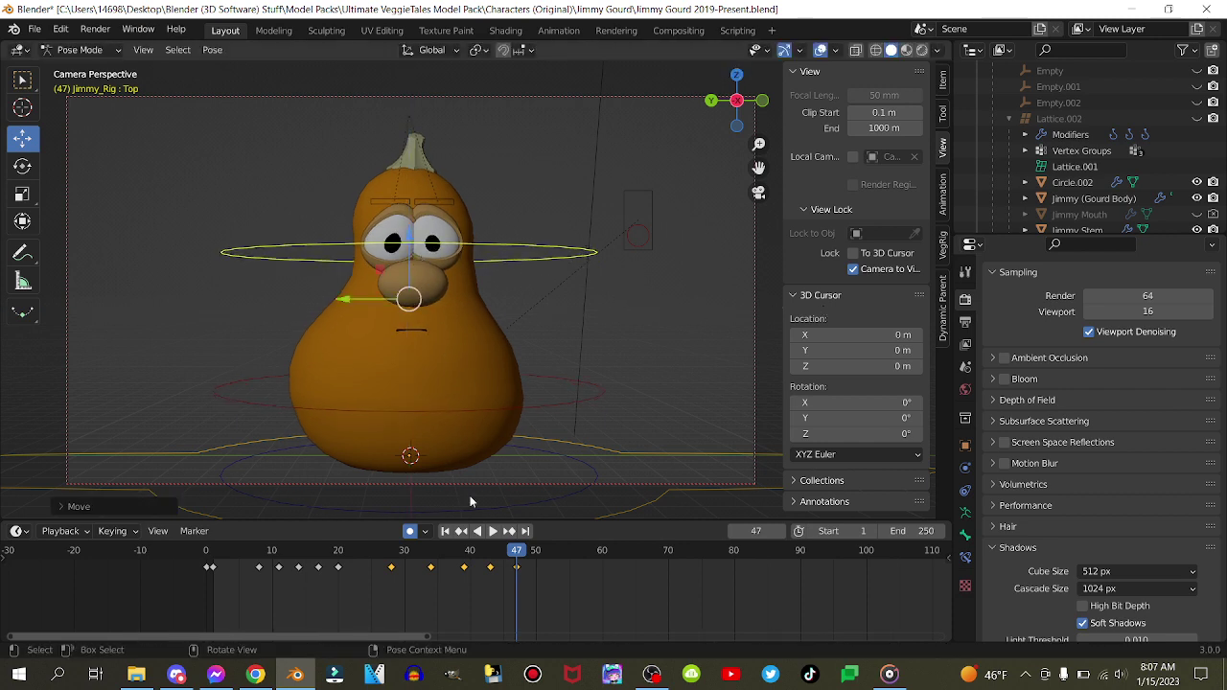
# - Replay the animation, then lower the Top control along global Z and tilt it with a trackball rotation at frame 58
pyautogui.click(254, 556)
pyautogui.press('space')
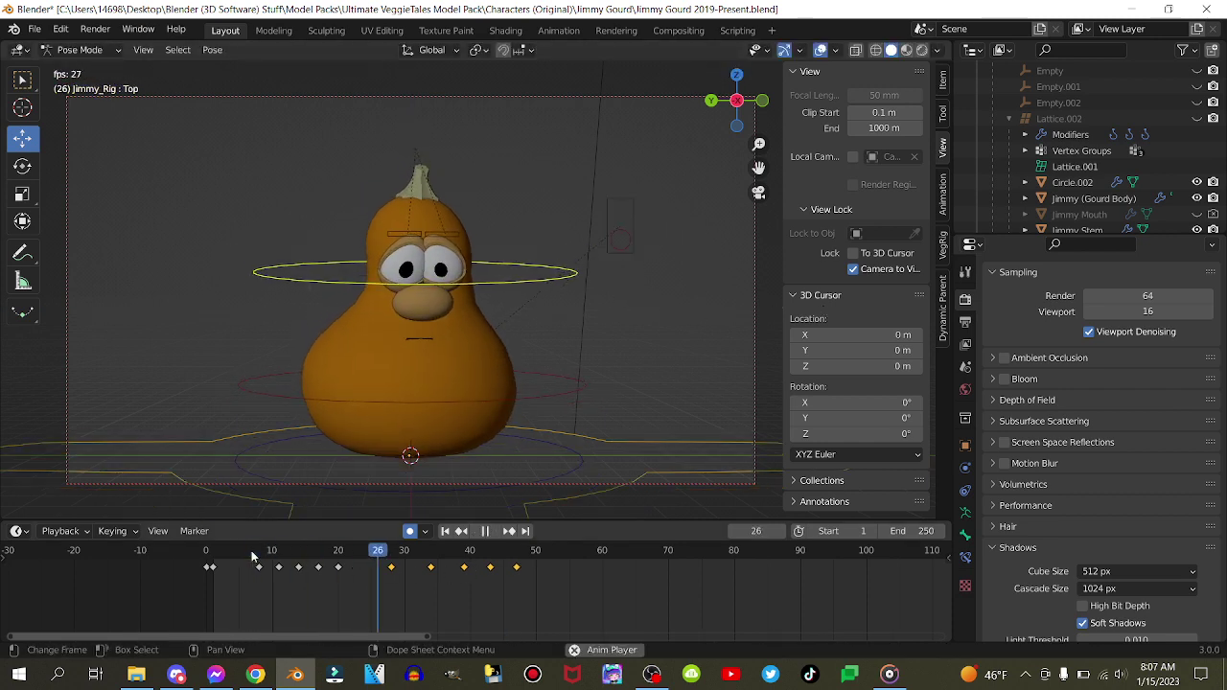
pyautogui.press('space')
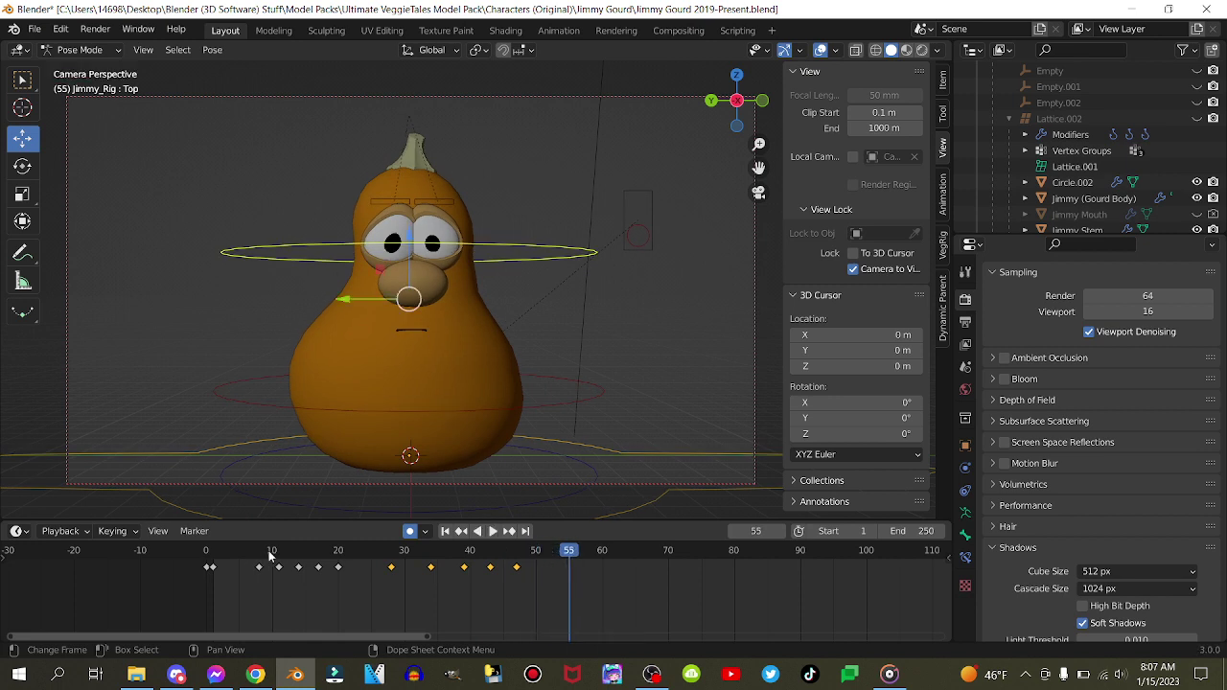
pyautogui.click(379, 550)
pyautogui.press('space')
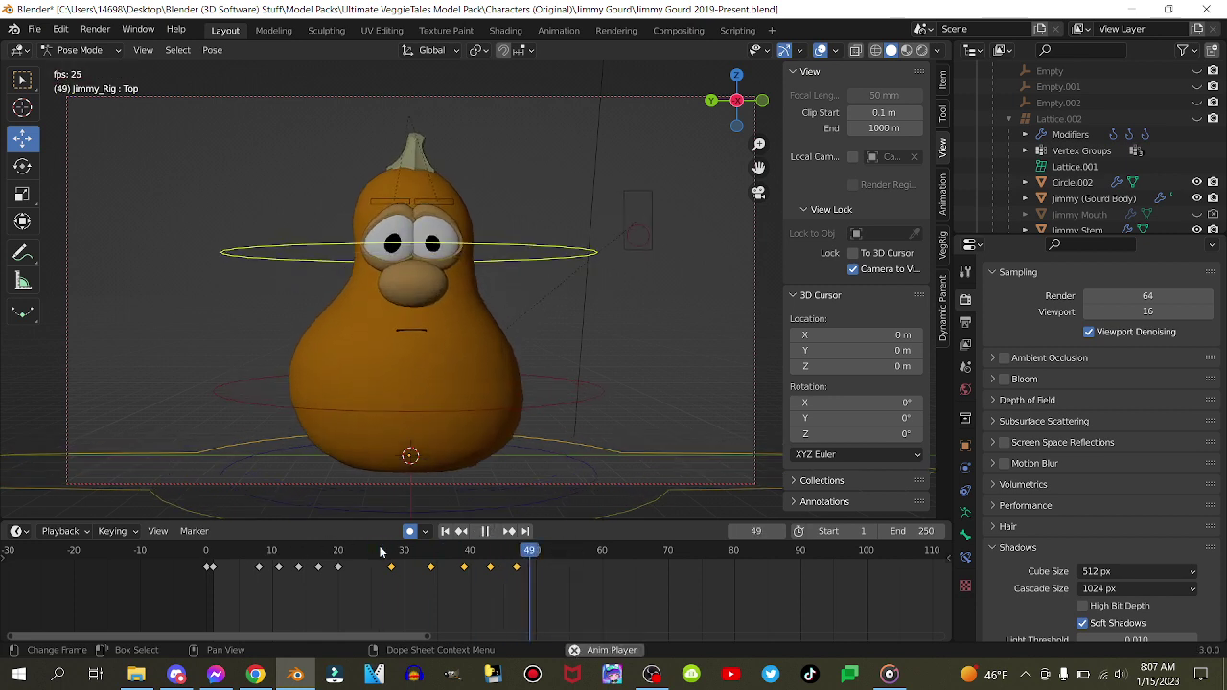
pyautogui.press('space')
pyautogui.press('g')
pyautogui.press('z')
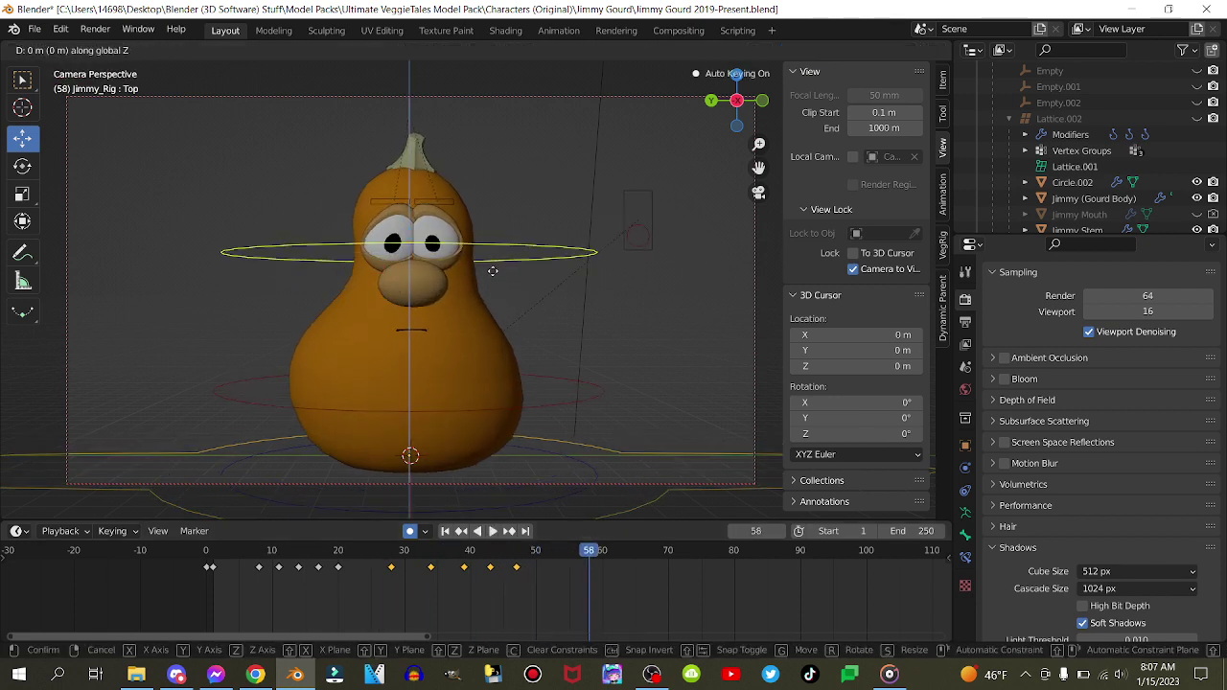
pyautogui.click(492, 275)
pyautogui.press('r')
pyautogui.press('r')
pyautogui.click(493, 285)
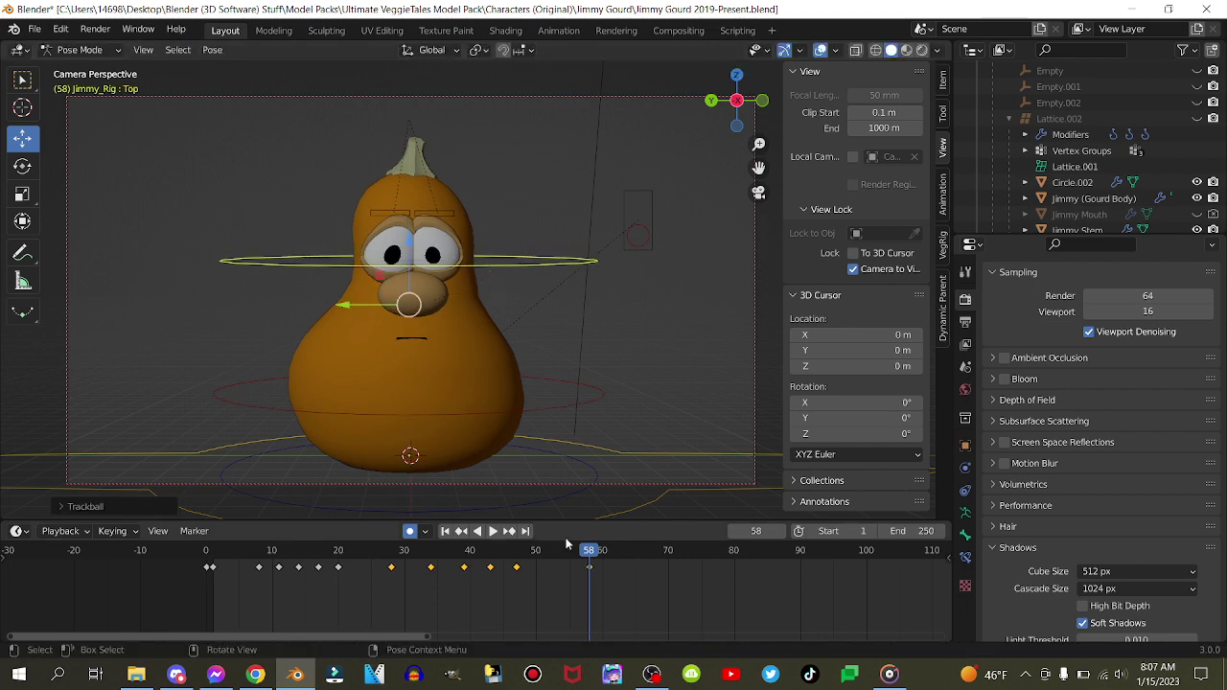
# - Add an in-between pose at frame 52 by tilting the Top control with a trackball rotation
pyautogui.click(458, 550)
pyautogui.press('space')
pyautogui.press('space')
pyautogui.click(548, 550)
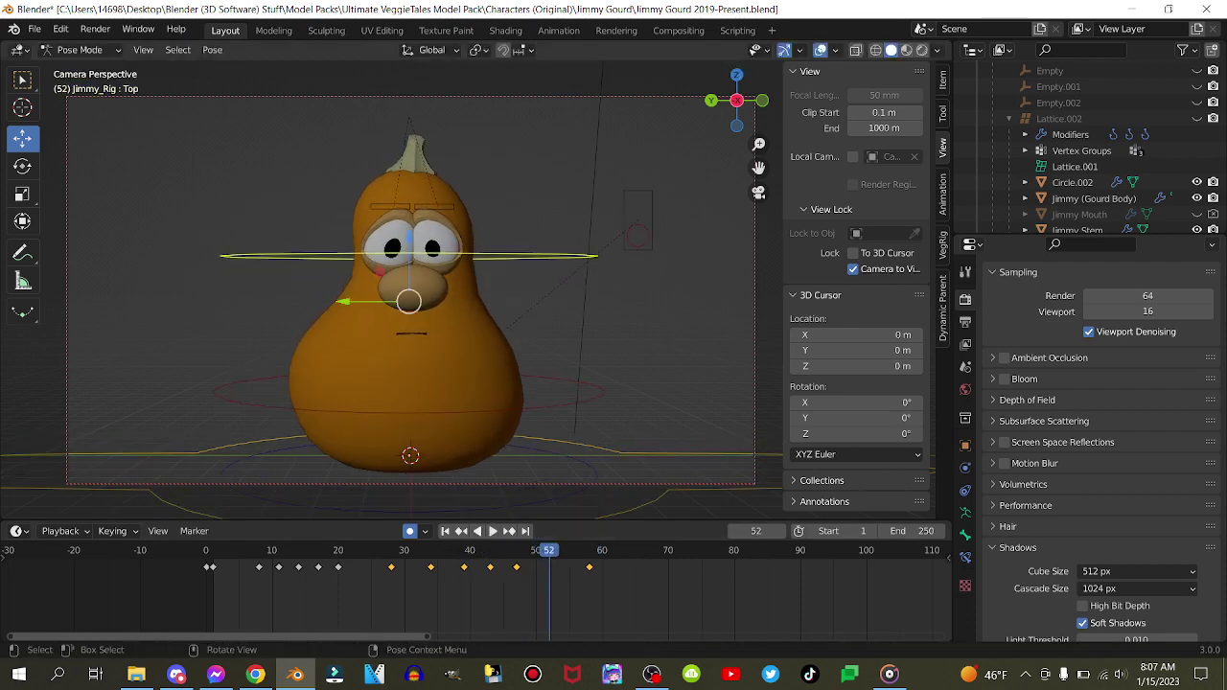
pyautogui.press('r')
pyautogui.press('r')
pyautogui.click(488, 494)
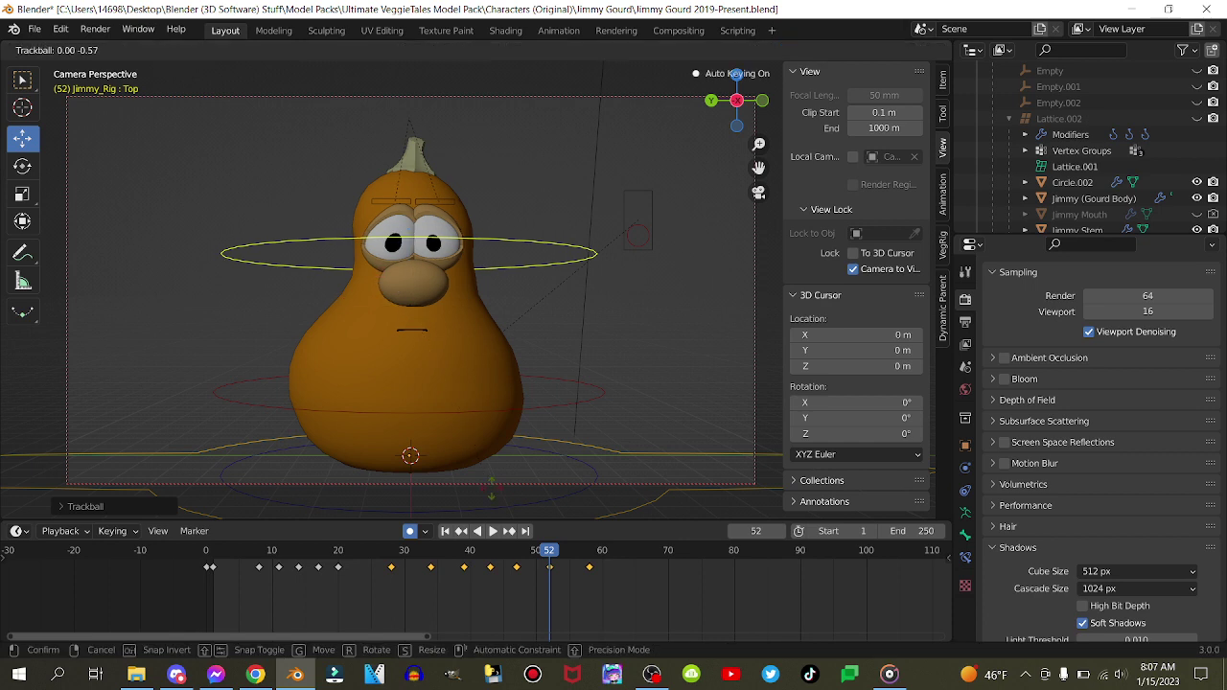
# - Lower the Top control at frame 57 and clear the redundant keyframe at frame 58
pyautogui.press('space')
pyautogui.press('space')
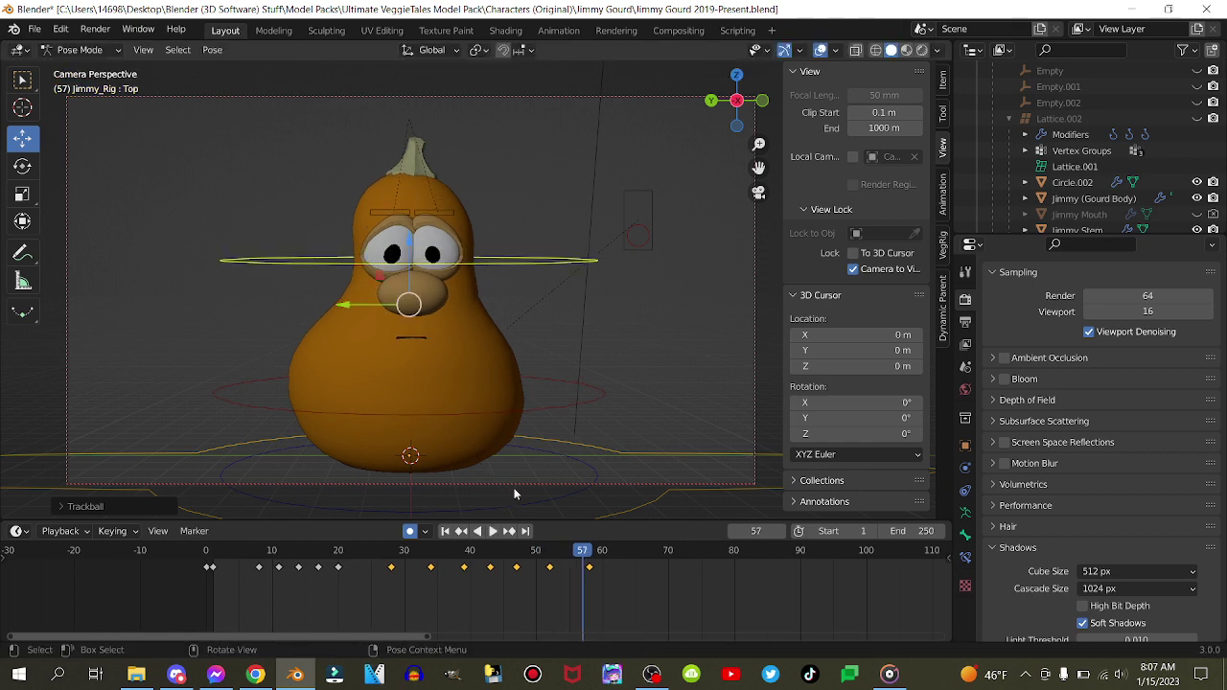
pyautogui.press('g')
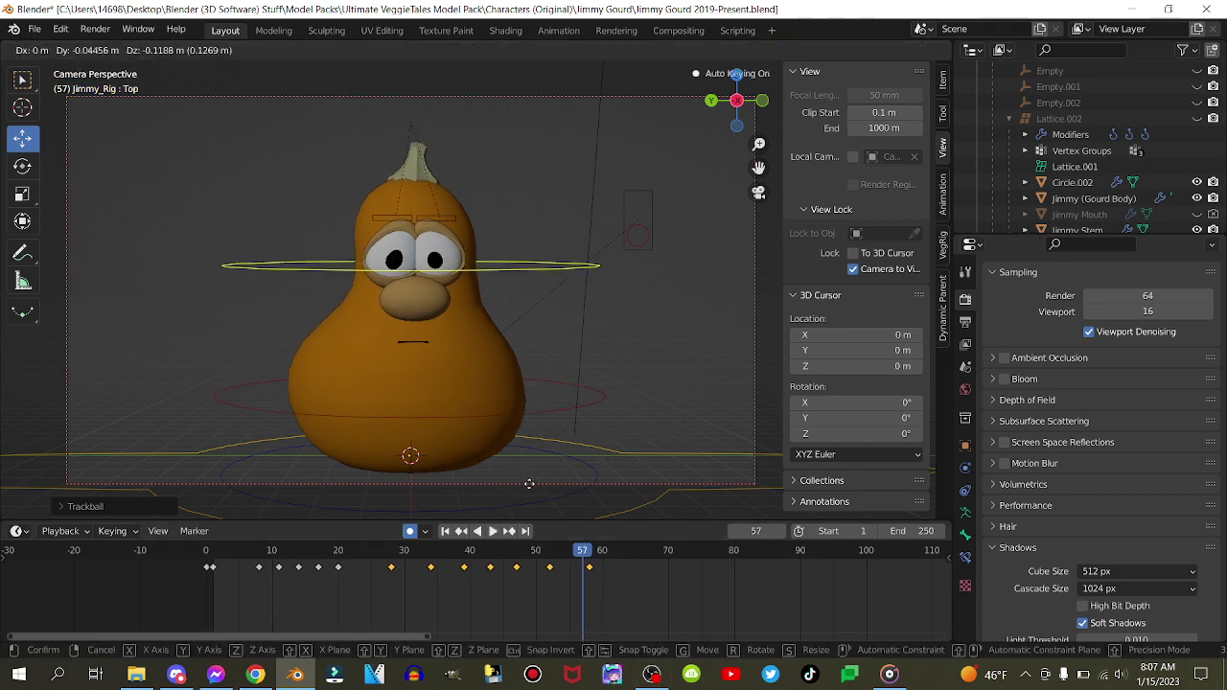
pyautogui.click(529, 484)
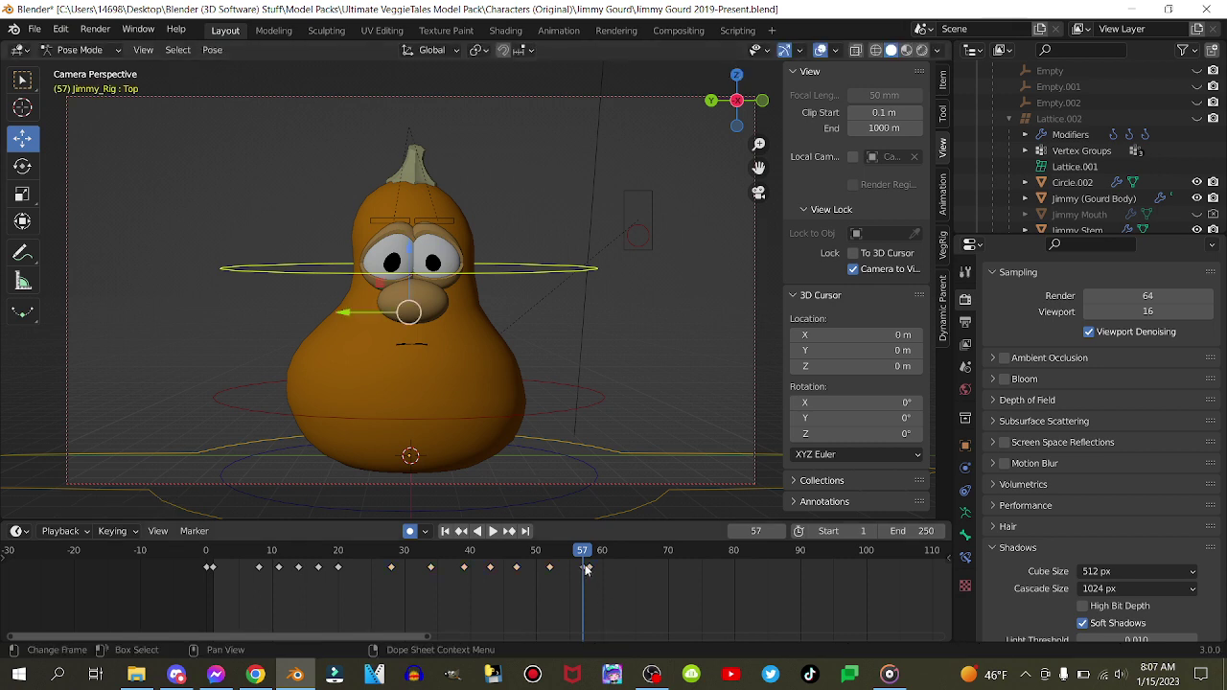
pyautogui.moveTo(585, 566); pyautogui.dragTo(584, 567)
# - Raise the Top control at frame 61 so the body stretches upward
pyautogui.press('space')
pyautogui.press('space')
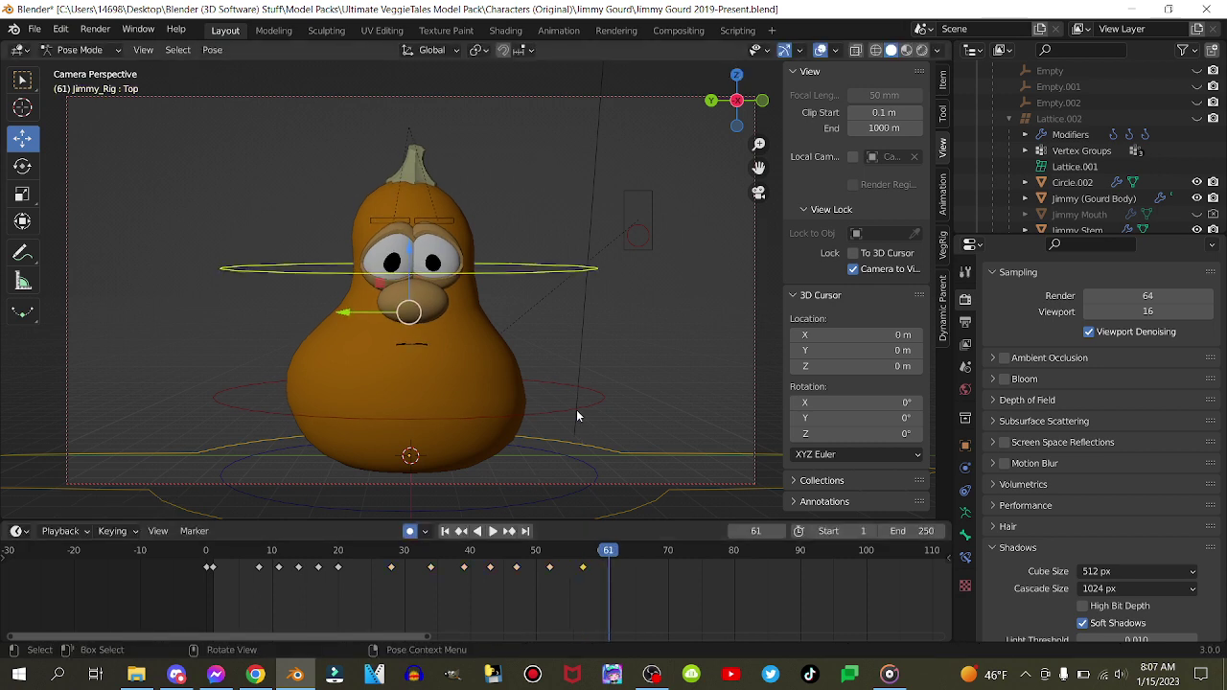
pyautogui.press('g')
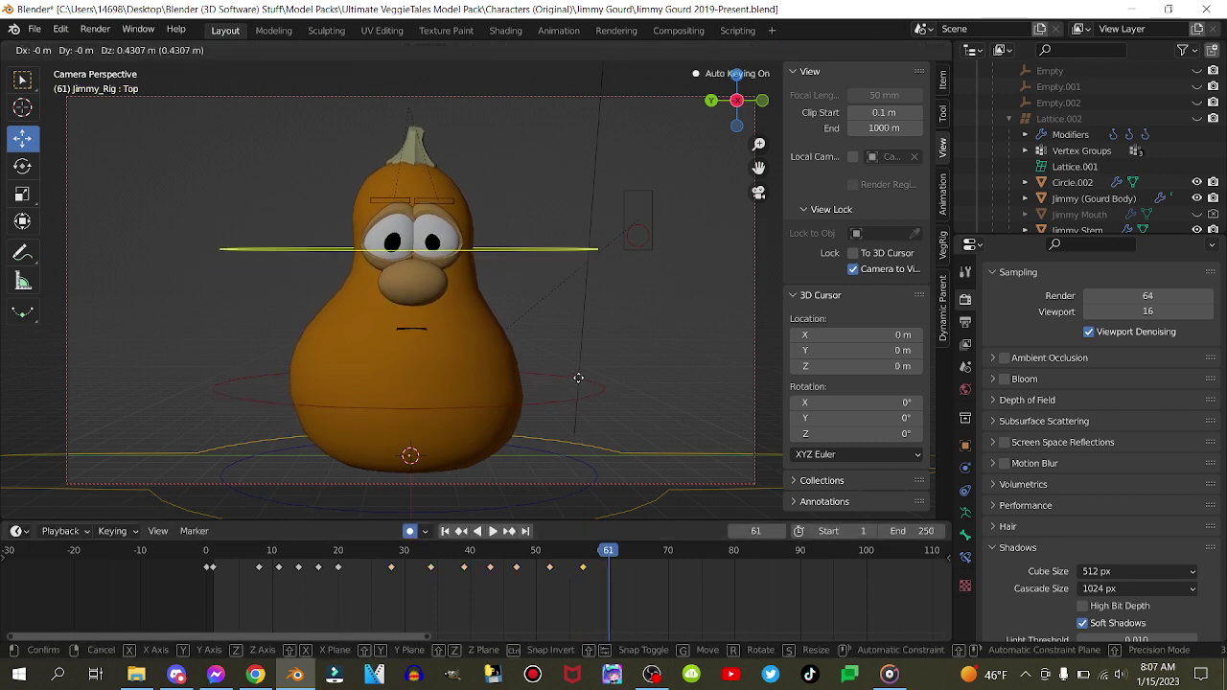
pyautogui.click(578, 382)
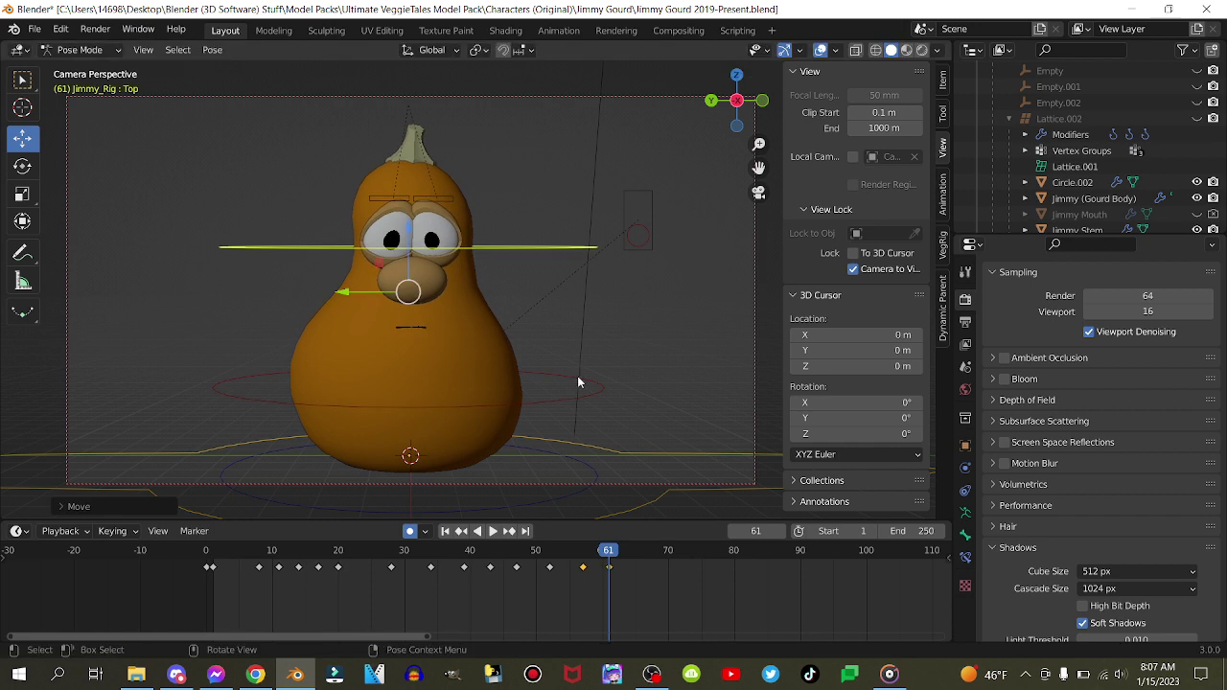
# - Replay the animation and tilt the Top control forward with a trackball rotation at frame 66
pyautogui.click(397, 547)
pyautogui.press('space')
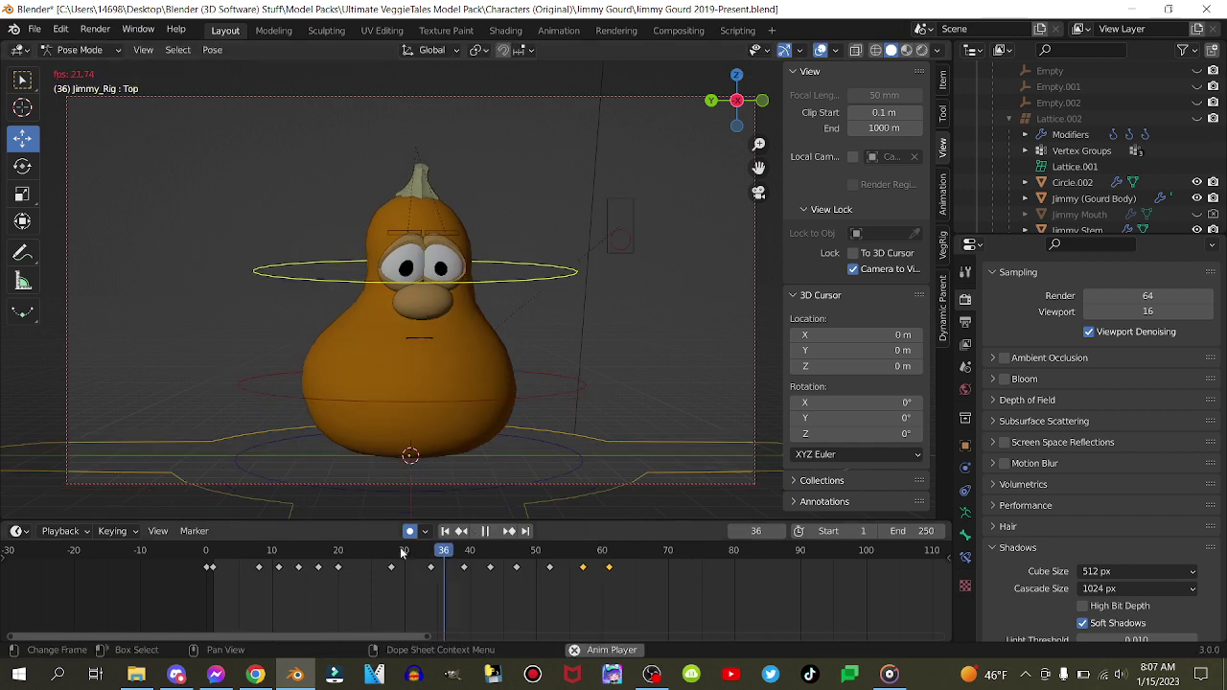
pyautogui.press('space')
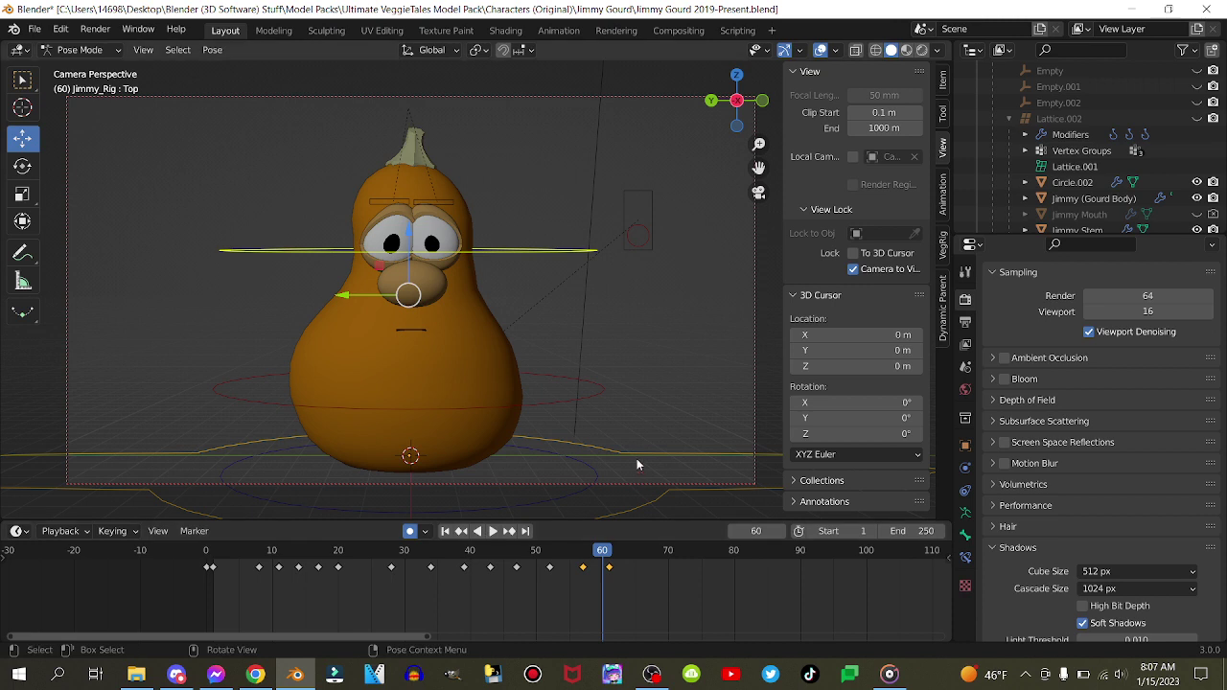
pyautogui.press('space')
pyautogui.press('space')
pyautogui.press('r')
pyautogui.press('r')
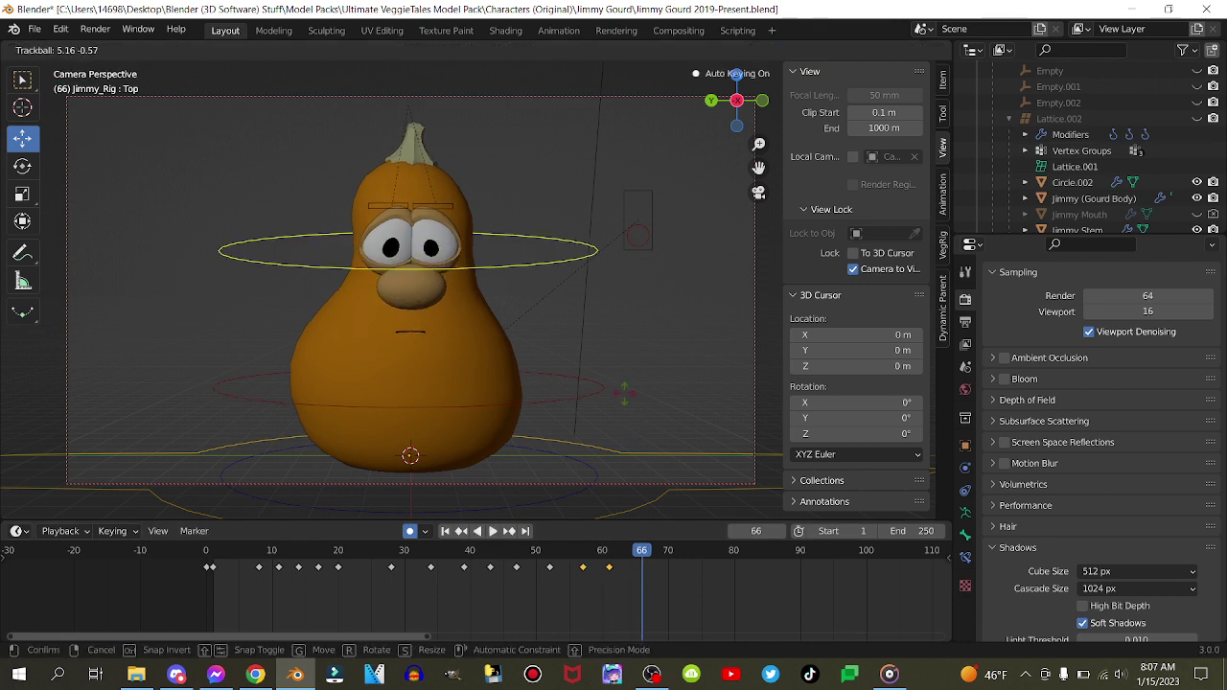
pyautogui.click(625, 402)
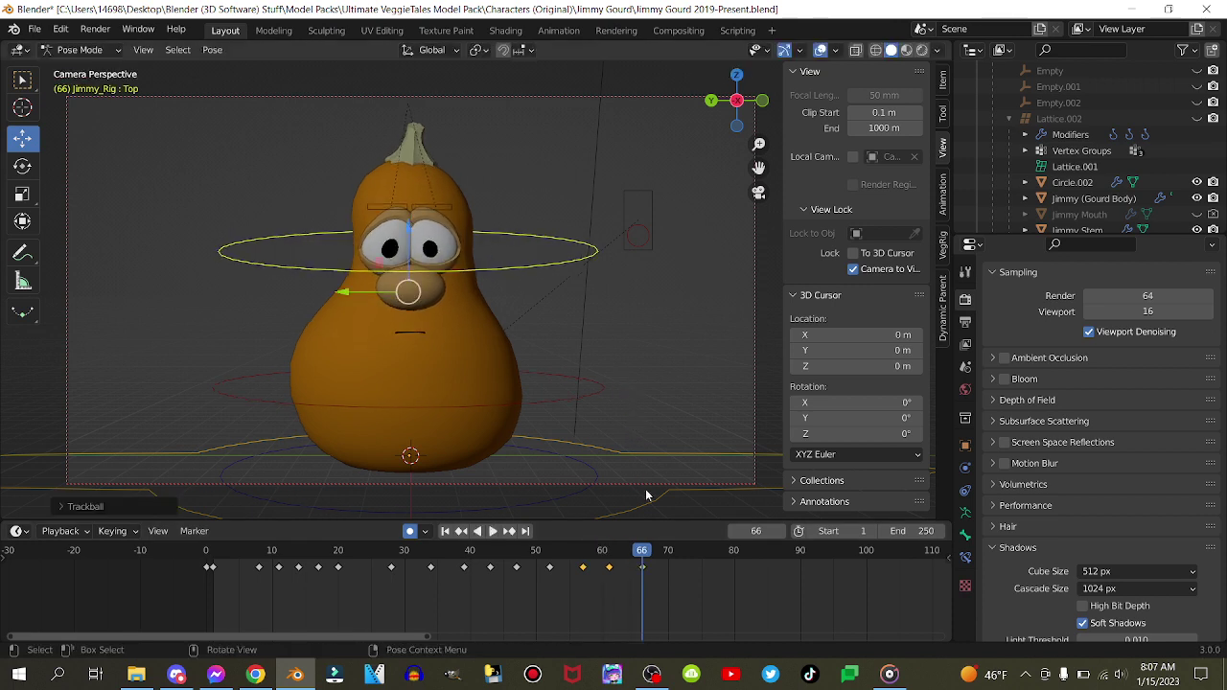
# - At frame 61, tilt the Top control backward with a trackball rotation
pyautogui.click(611, 550)
pyautogui.press('r')
pyautogui.press('r')
pyautogui.press('Return')
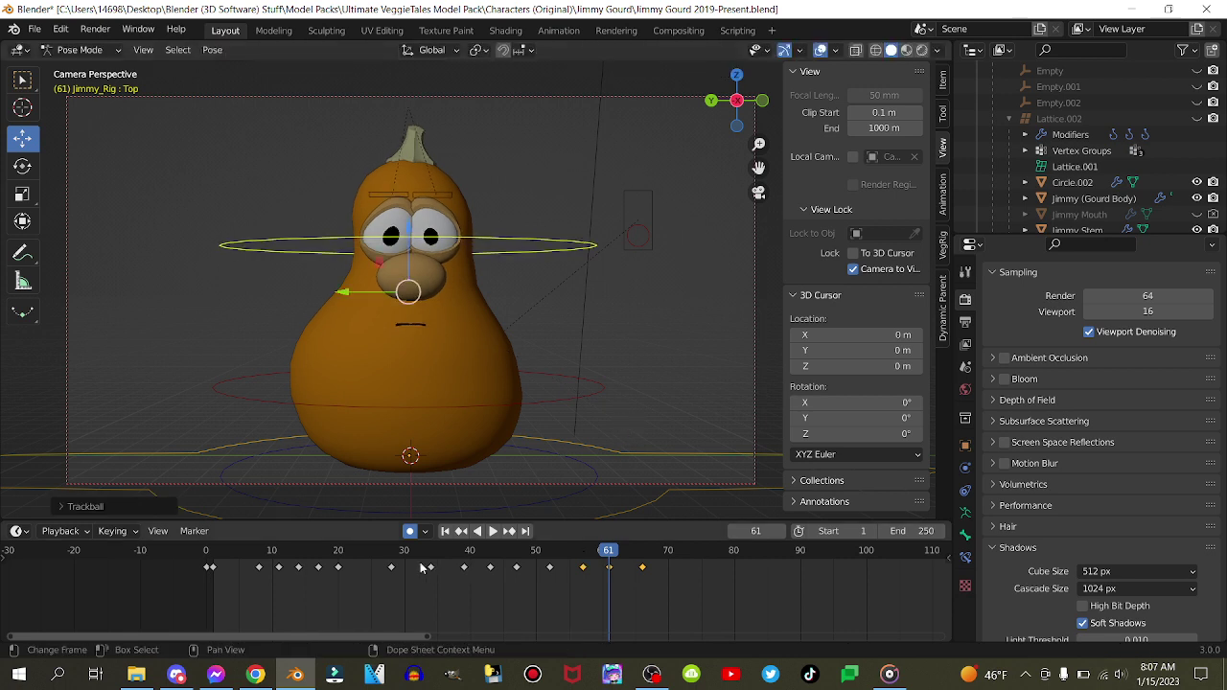
# - Replay the animation and try lowering the Top control at frame 72
pyautogui.click(402, 568)
pyautogui.press('space')
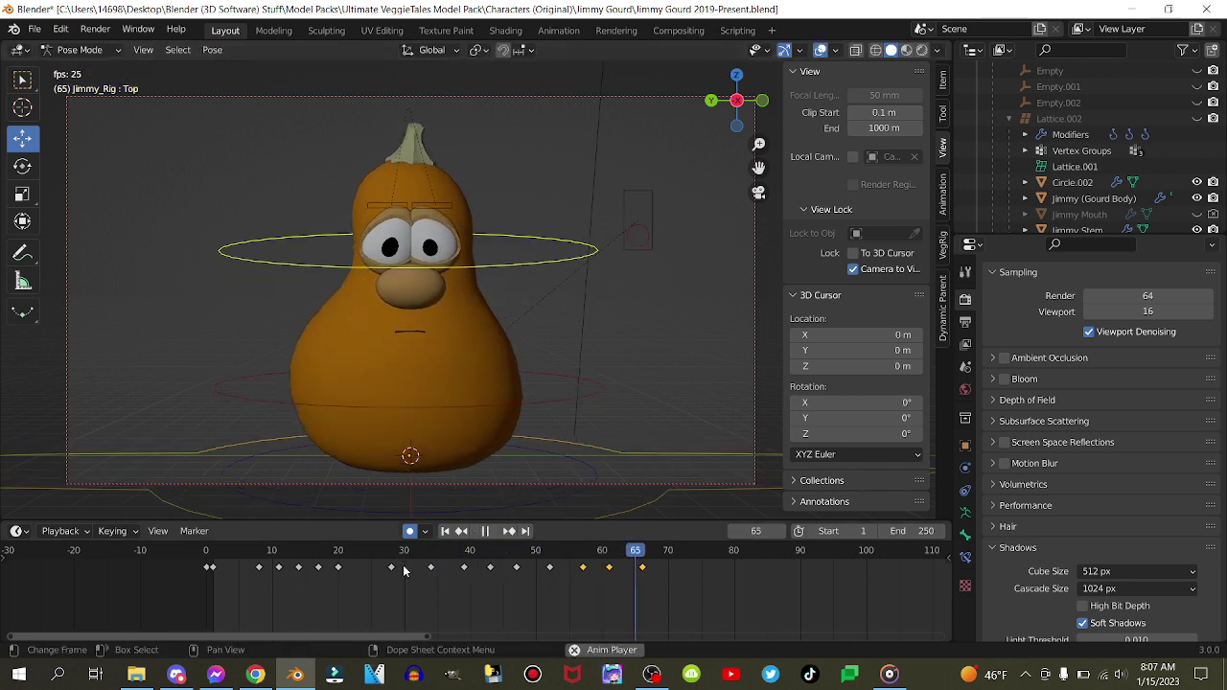
pyautogui.press('space')
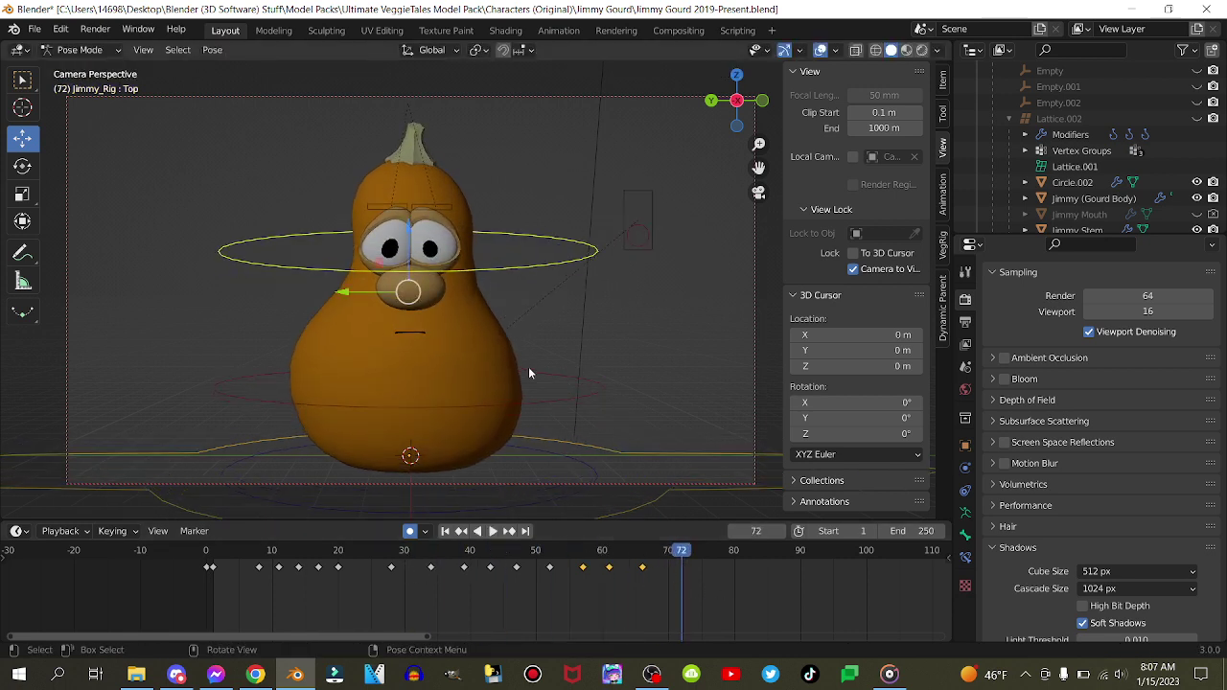
pyautogui.moveTo(413, 253); pyautogui.dragTo(416, 266)
pyautogui.rightClick(416, 267)
# - Step through the frames around the last keyframe and add a keyframe for the Top control at frame 64
pyautogui.moveTo(591, 544); pyautogui.dragTo(634, 539)
pyautogui.press('Right')
pyautogui.press('Right')
pyautogui.press('Right')
pyautogui.press('Right')
pyautogui.press('Right')
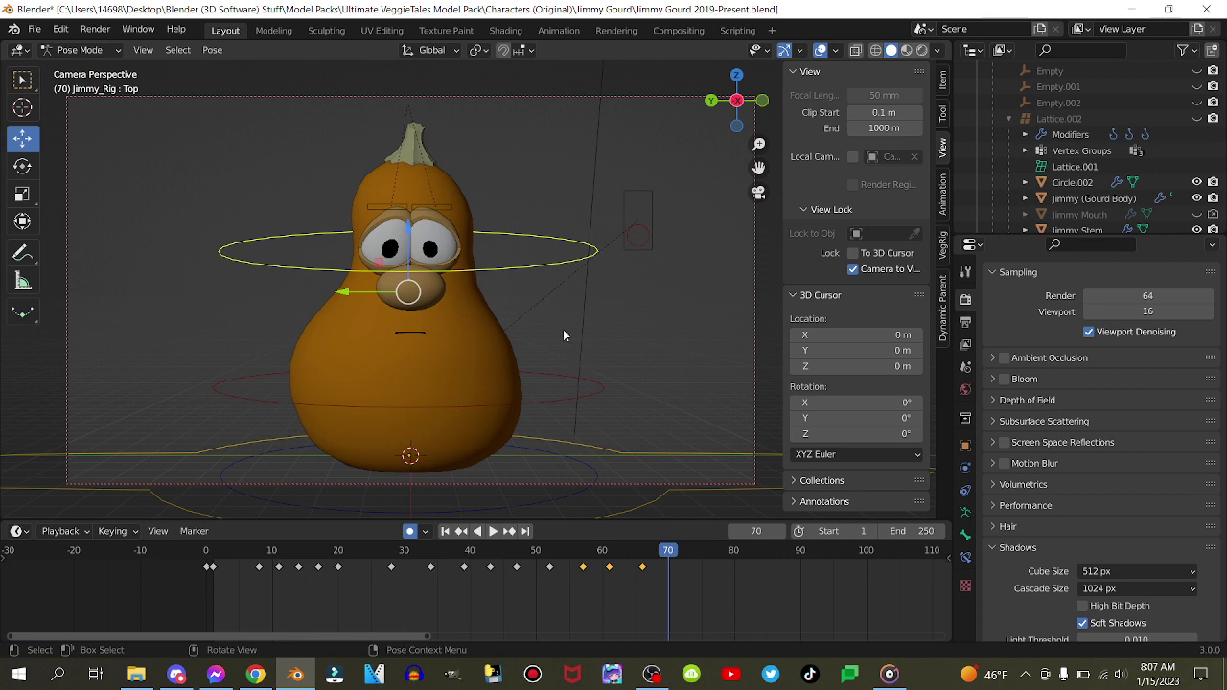
pyautogui.press('Left')
pyautogui.press('Left')
pyautogui.press('Left')
pyautogui.press('Left')
pyautogui.press('Left')
pyautogui.press('Left')
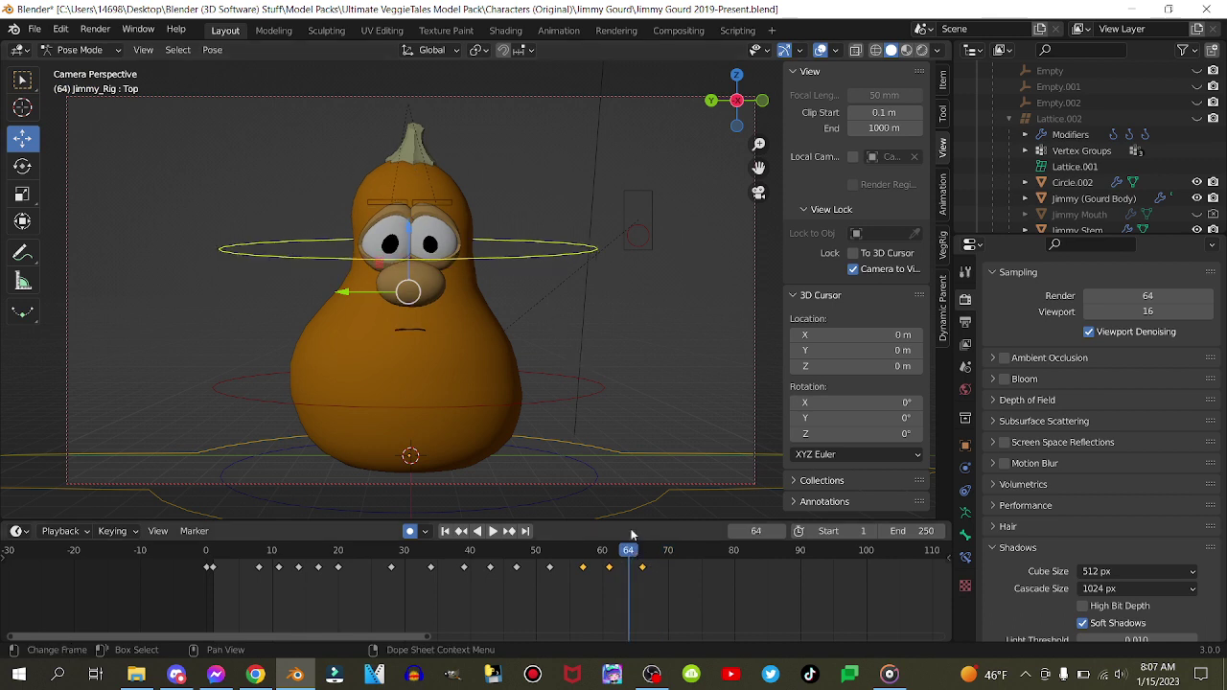
# - Move the Top control's last keyframe from frame 66 to frame 73
pyautogui.click(642, 557)
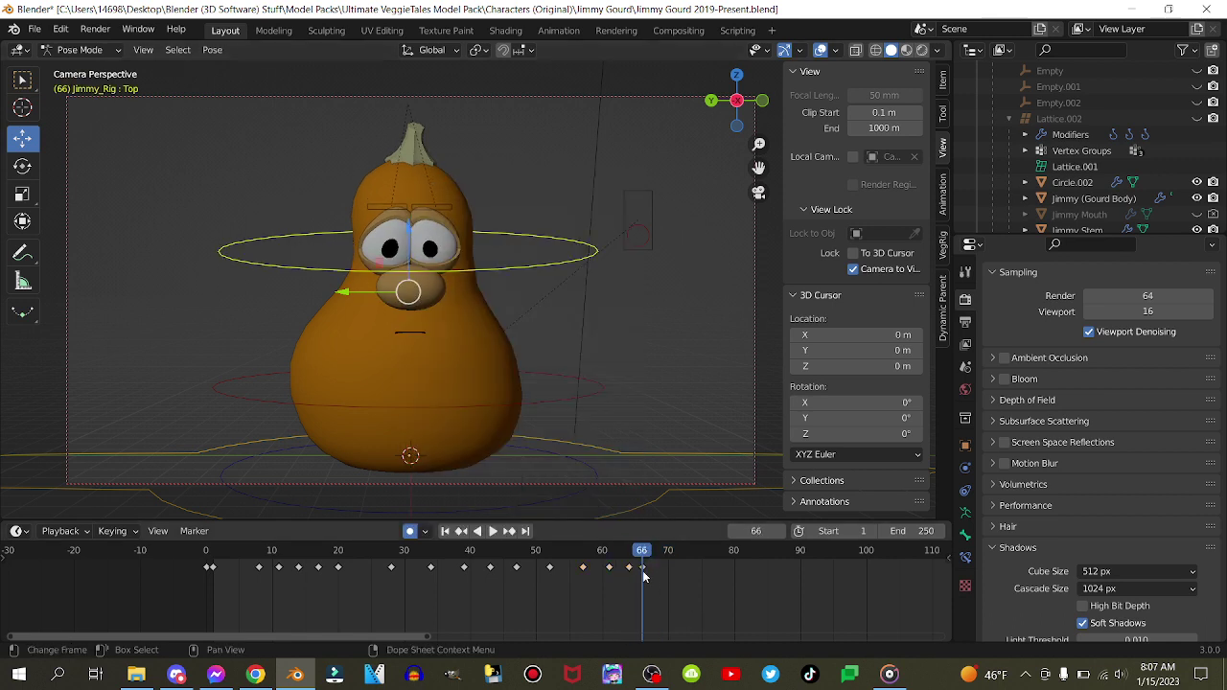
pyautogui.moveTo(643, 571)
pyautogui.mouseDown()
pyautogui.moveTo(688, 574)
pyautogui.moveTo(628, 571)
pyautogui.mouseUp()
pyautogui.click(550, 562)
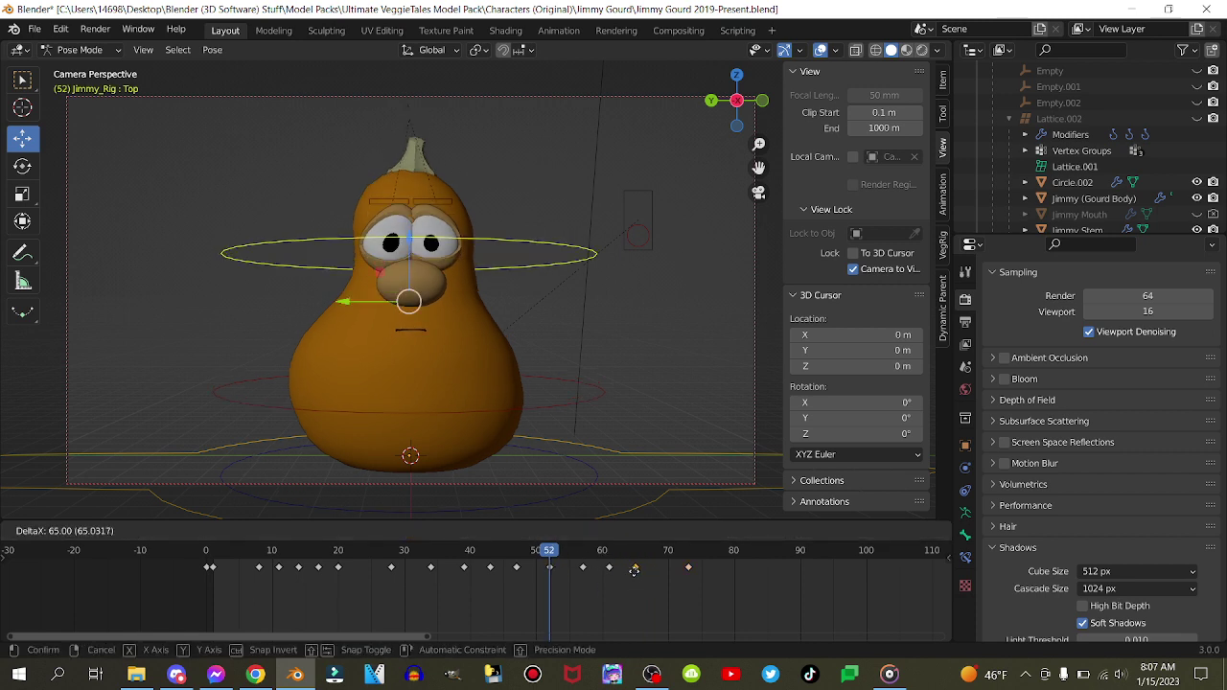
# - Try the in-between keyframe at frame 65 in playback and delete it
pyautogui.click(634, 570)
pyautogui.press('space')
pyautogui.press('space')
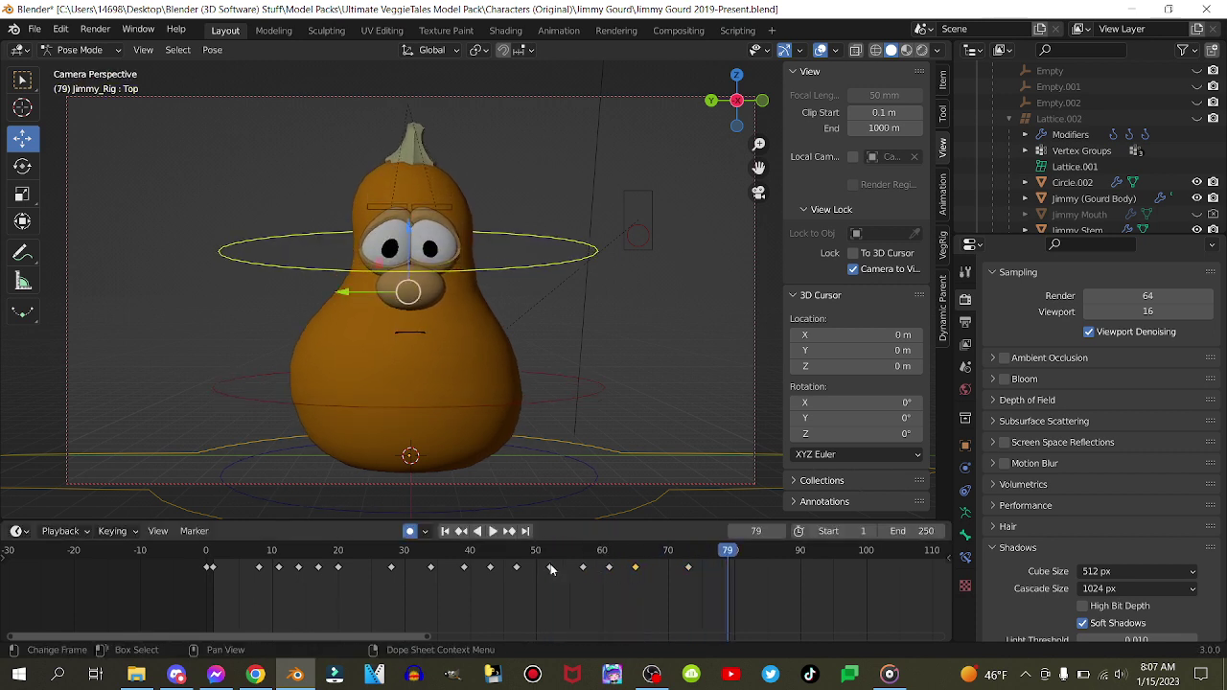
pyautogui.press('x')
pyautogui.click(669, 581)
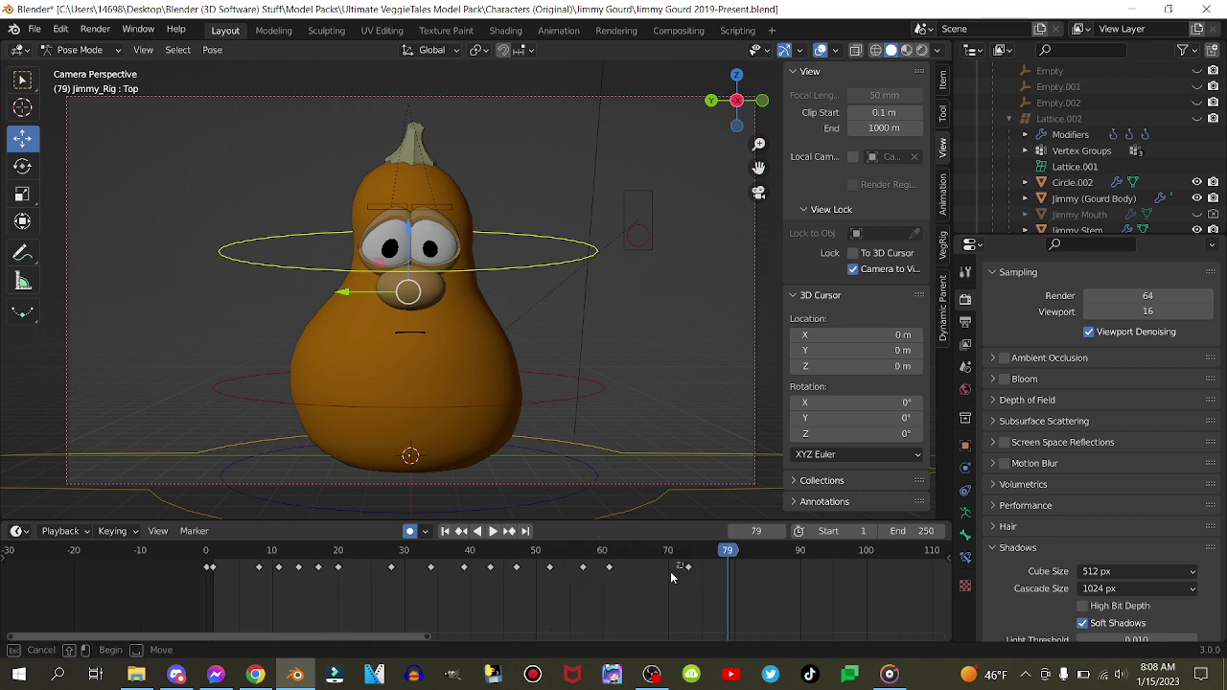
# - Move the Top control's last keyframe from frame 73 to frame 68 and play back the motion around it
pyautogui.click(688, 573)
pyautogui.moveTo(687, 574); pyautogui.dragTo(654, 576)
pyautogui.click(578, 557)
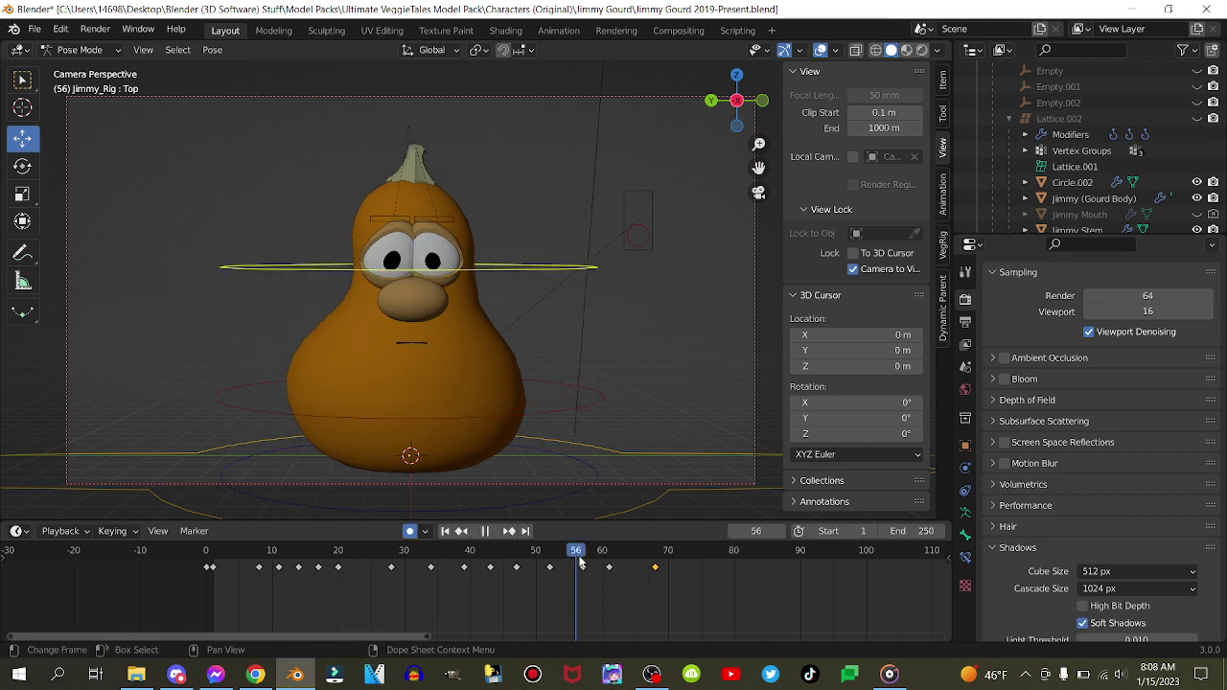
pyautogui.press('space')
pyautogui.press('space')
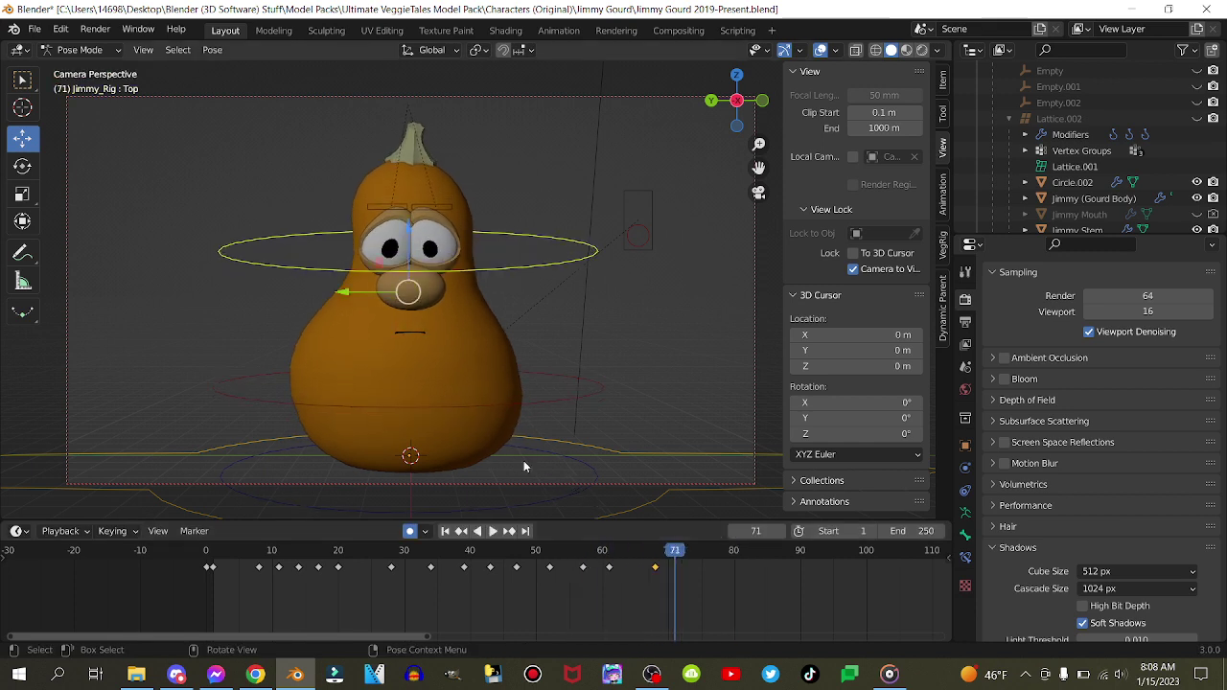
# - Insert a keyframe for the Navigator control at frame 68 and play back the result
pyautogui.click(579, 445)
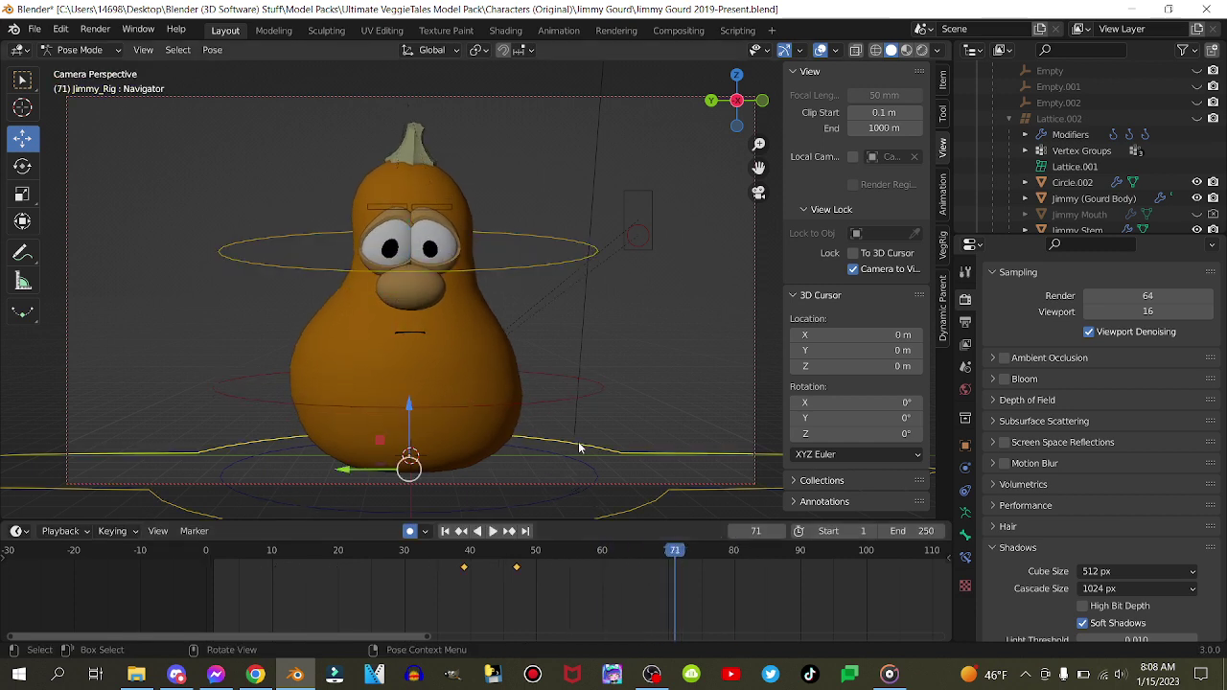
pyautogui.press('Left')
pyautogui.press('Left')
pyautogui.press('Left')
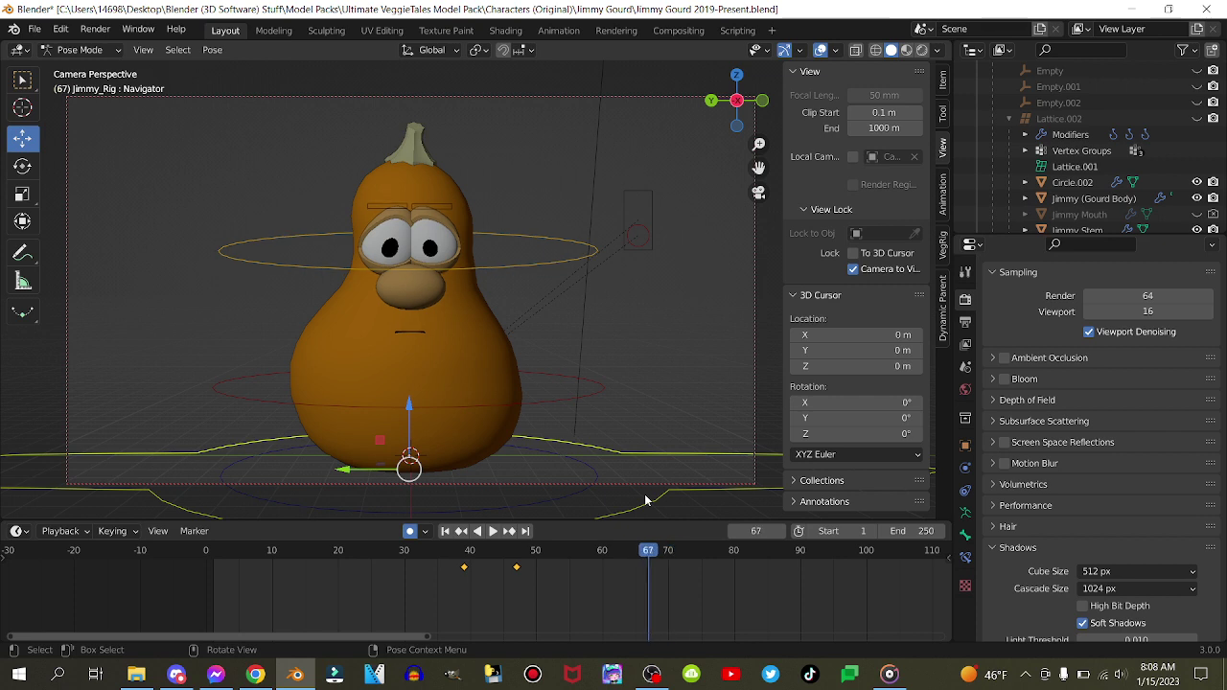
pyautogui.press('i')
pyautogui.click(613, 414)
pyautogui.press('space')
pyautogui.press('space')
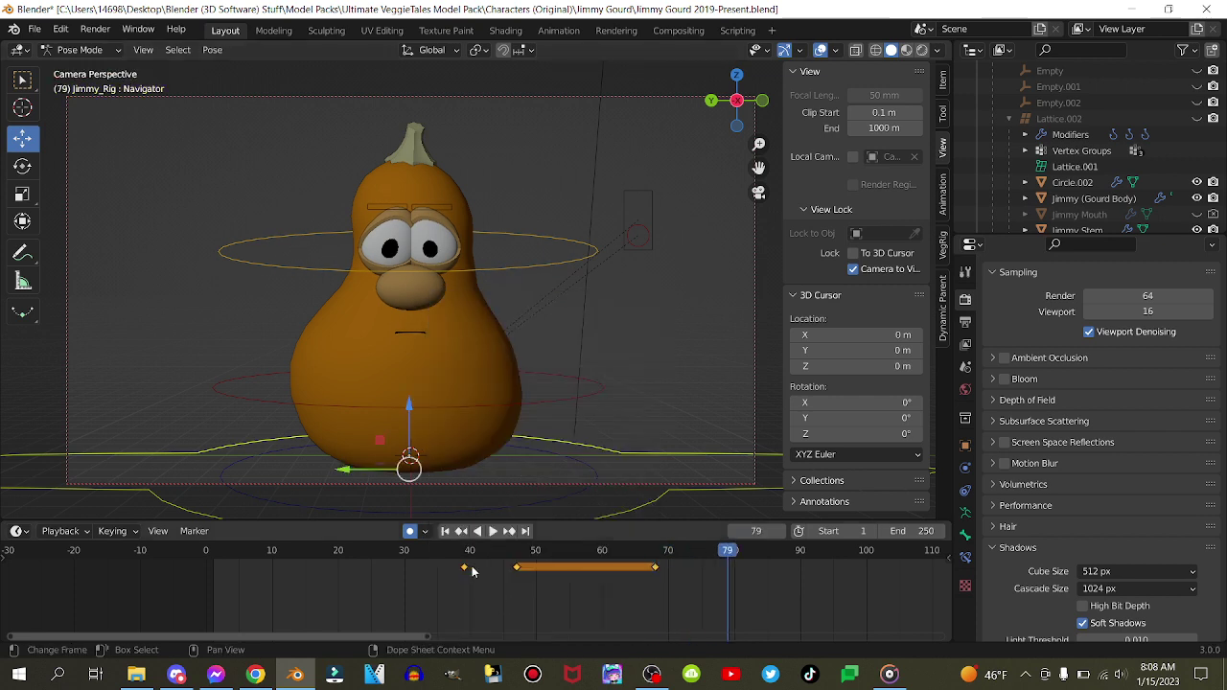
# - Duplicate the Navigator control's keyframe at frame 39 to frame 76
pyautogui.click(468, 567)
pyautogui.hotkey('shift', 'd')
pyautogui.click(717, 601)
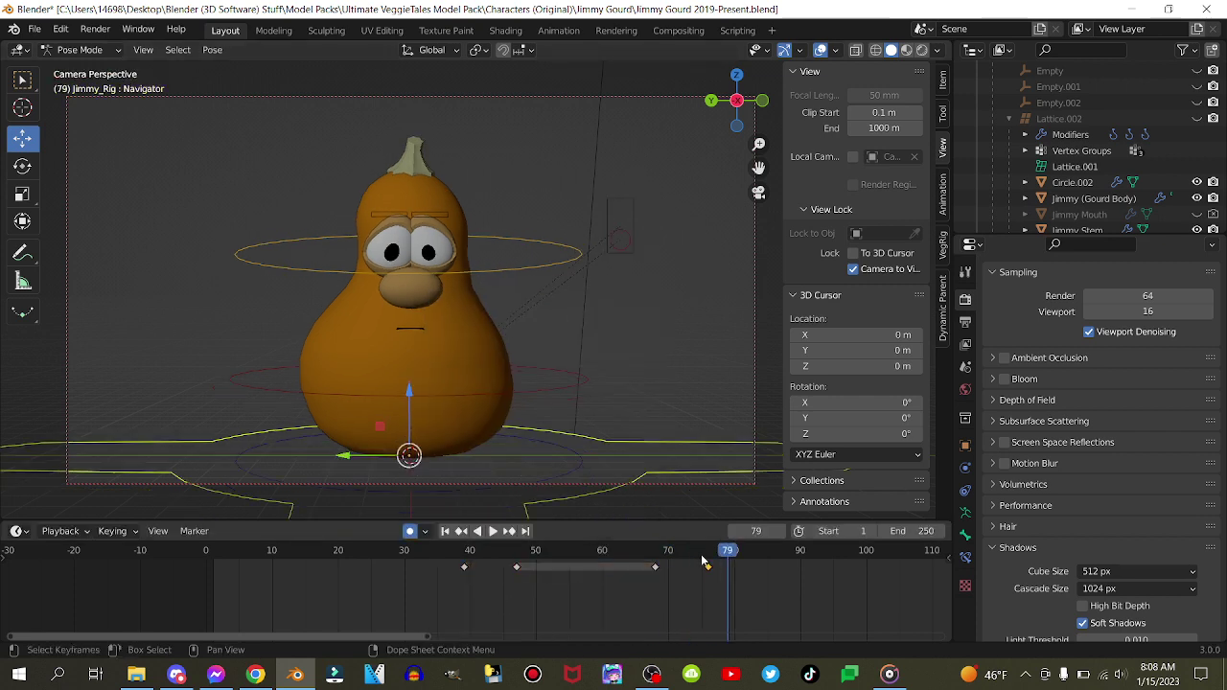
pyautogui.click(707, 554)
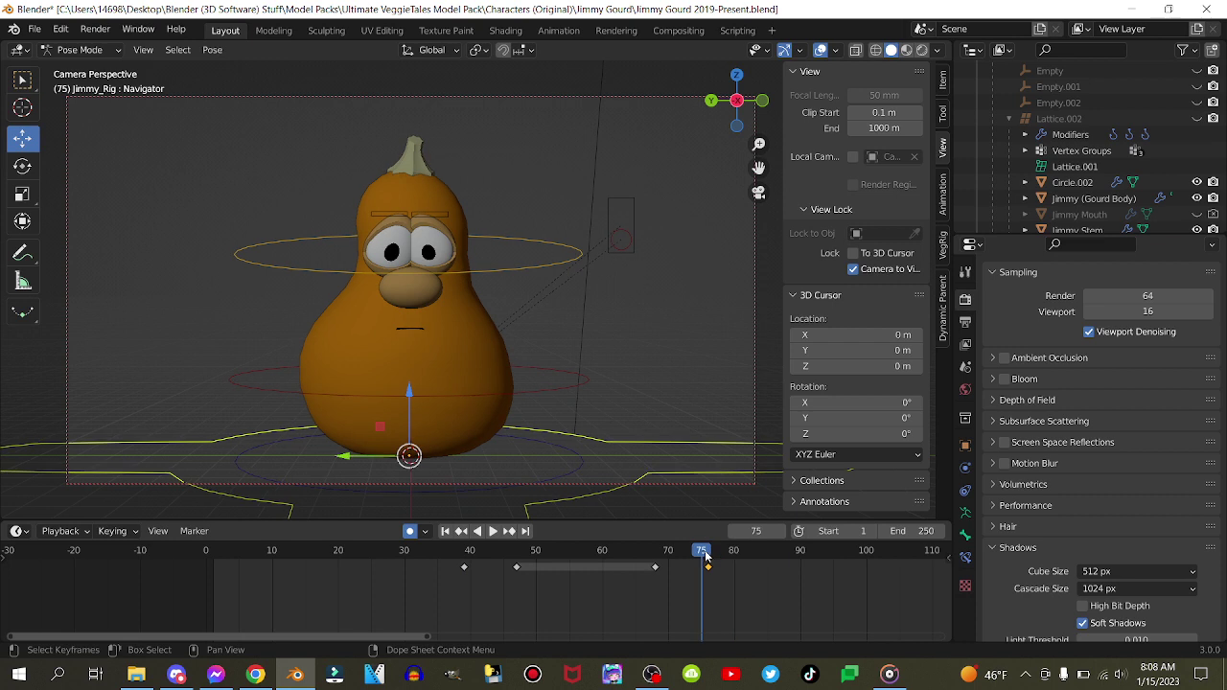
# - Raise the Top control slightly and keyframe it at frame 76
pyautogui.click(527, 263)
pyautogui.hotkey('ctrl', 'v')
pyautogui.press('g')
pyautogui.moveTo(416, 247); pyautogui.dragTo(416, 236)
# - Try lowering the Top control at frame 72 and delete the keyframe made there
pyautogui.moveTo(673, 554); pyautogui.dragTo(681, 552)
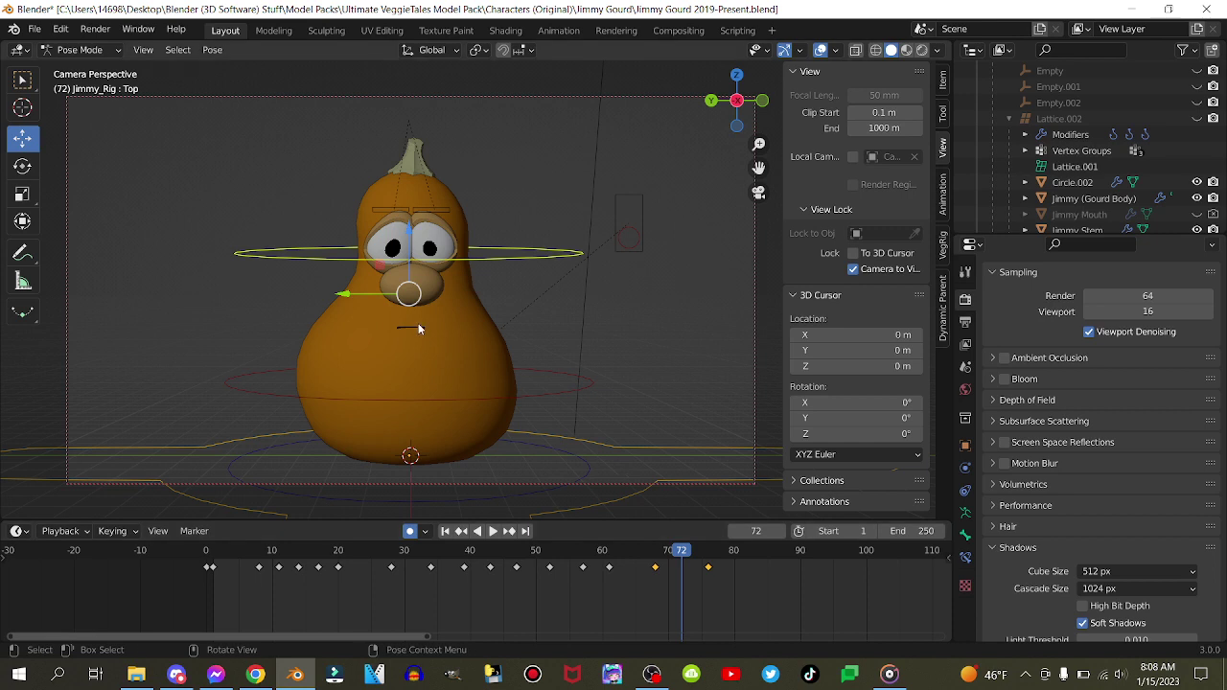
pyautogui.hotkey('ctrl', 'v')
pyautogui.moveTo(407, 269); pyautogui.dragTo(411, 283)
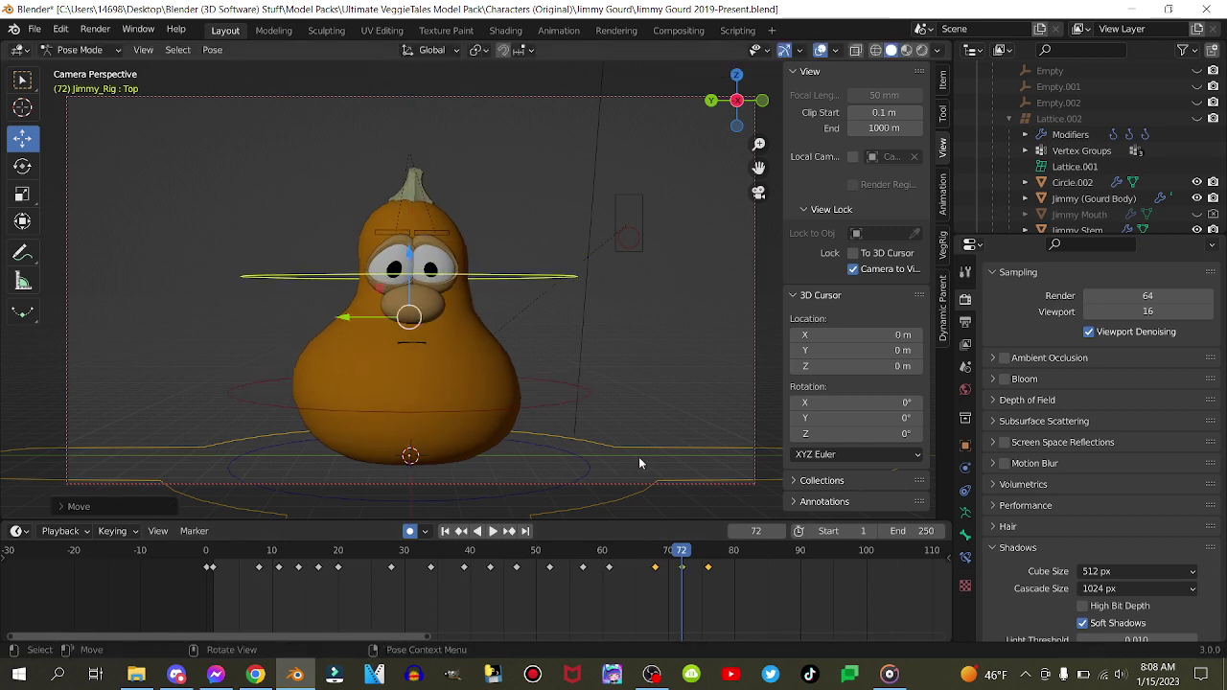
pyautogui.click(682, 566)
pyautogui.press('x')
pyautogui.click(670, 555)
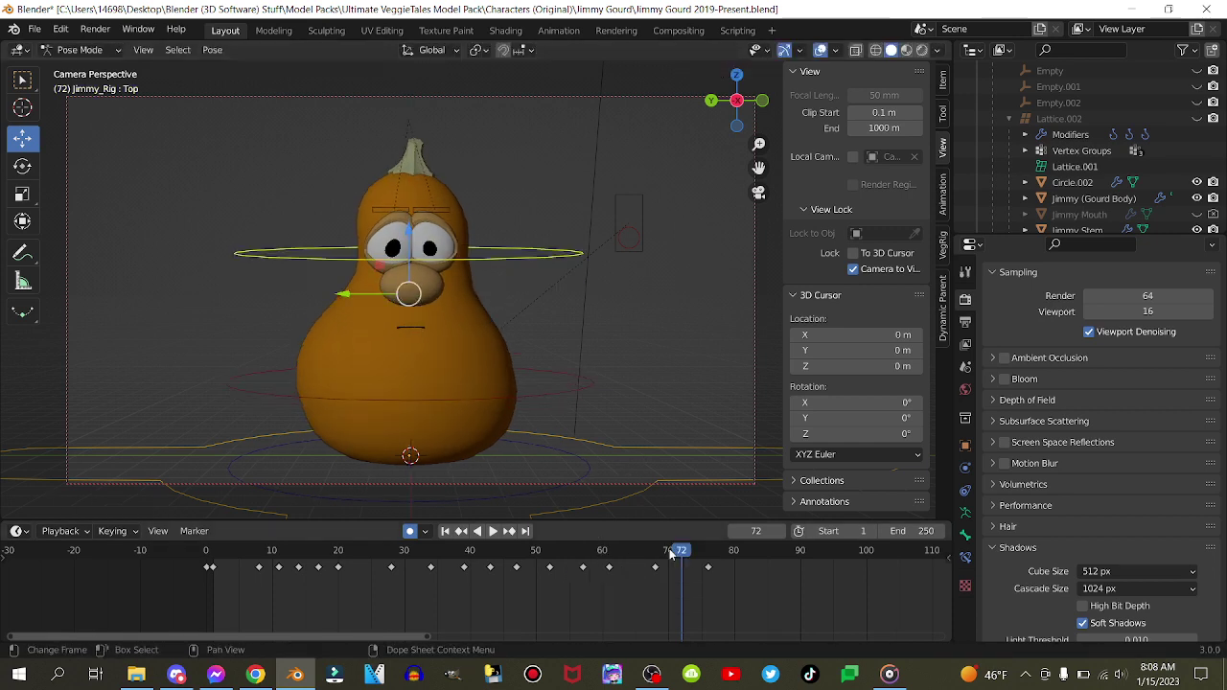
# - Lower the Top control about 0.45 m at frame 72 and replay the animation from the start
pyautogui.press('g')
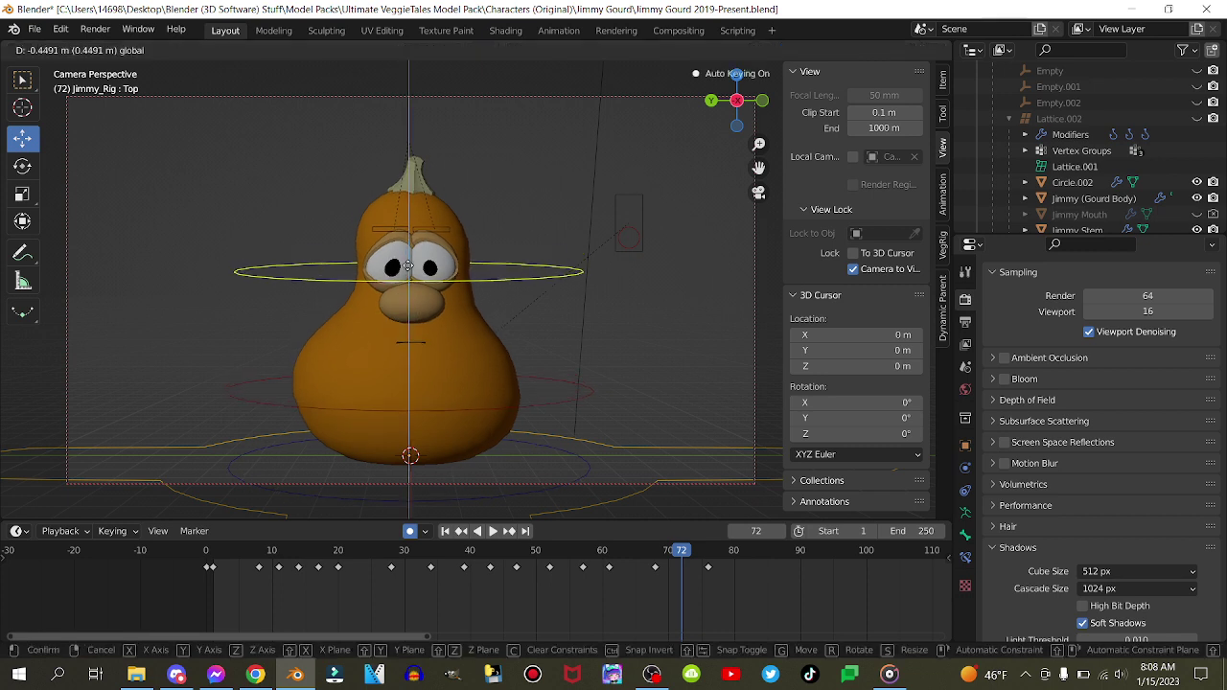
pyautogui.click(218, 552)
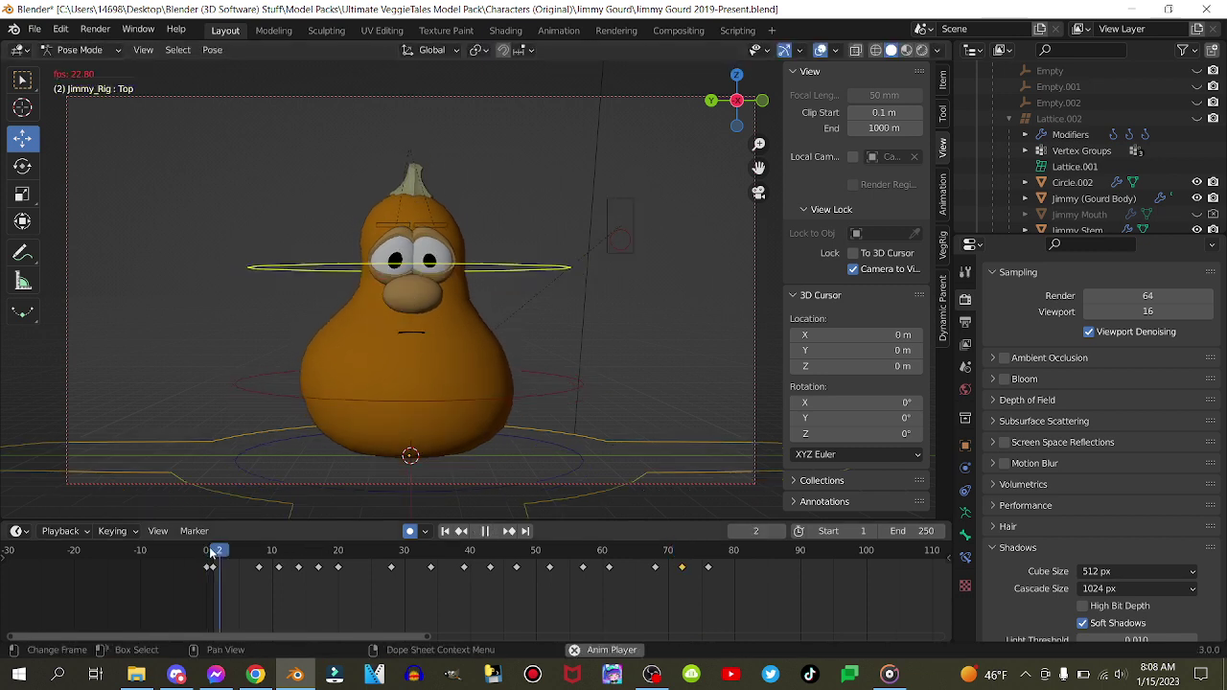
pyautogui.press('space')
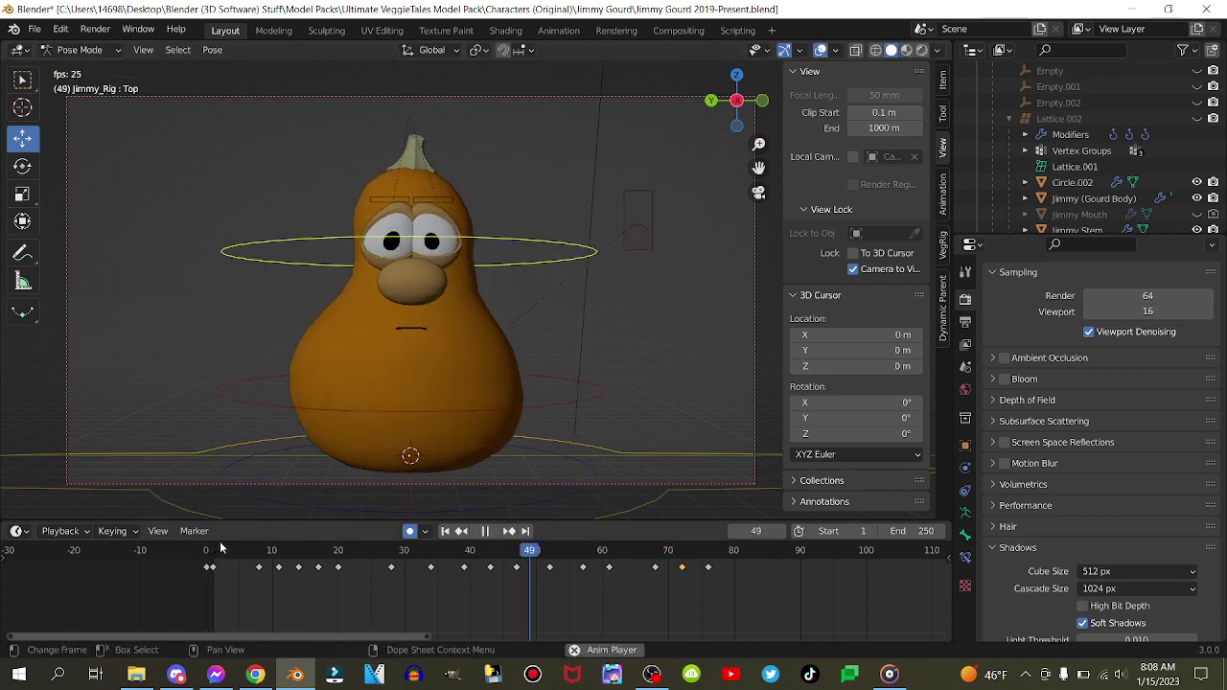
pyautogui.press('space')
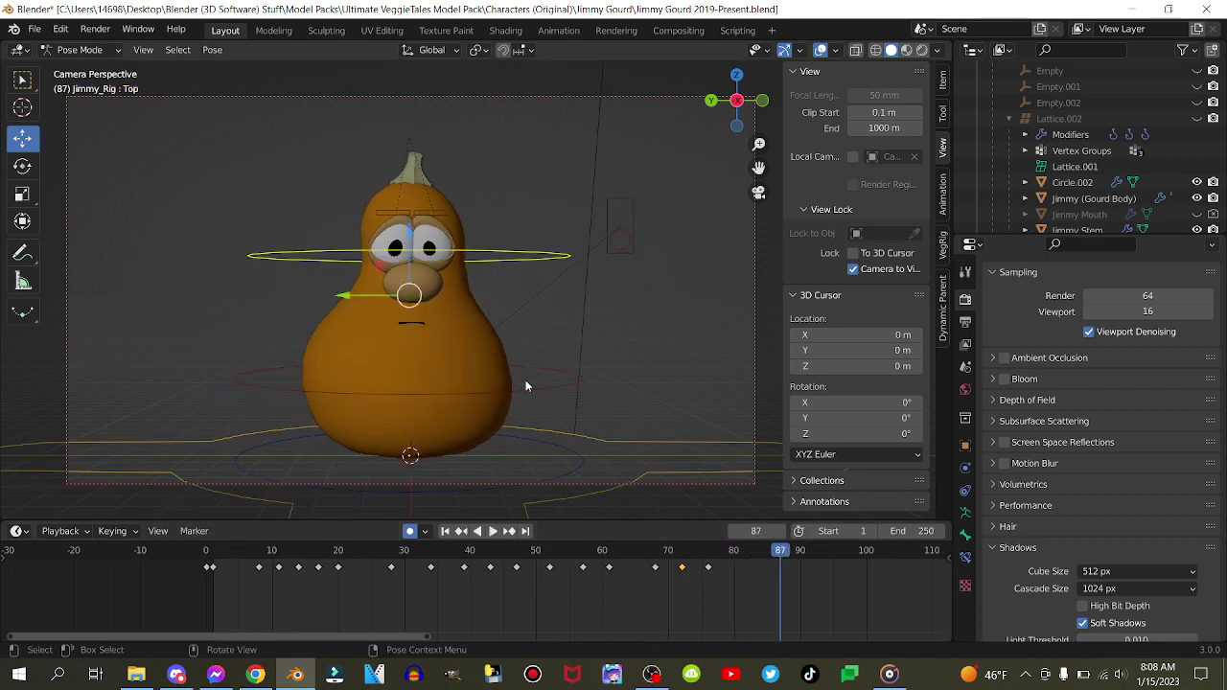
# - Lower the Top control slightly at frame 87 and move that keyframe to frame 84
pyautogui.moveTo(412, 253); pyautogui.dragTo(425, 259)
pyautogui.moveTo(799, 603); pyautogui.dragTo(439, 548, button='middle')
pyautogui.scroll(3, 400, 569)
pyautogui.click(425, 567)
pyautogui.press('g')
pyautogui.click(397, 584)
# - Duplicate the Top control's keyframes at frames 76 and 84 to frames 92 and 100 and play them back
pyautogui.moveTo(325, 588); pyautogui.dragTo(422, 564)
pyautogui.hotkey('shift', 'd')
pyautogui.moveTo(535, 573); pyautogui.dragTo(580, 575)
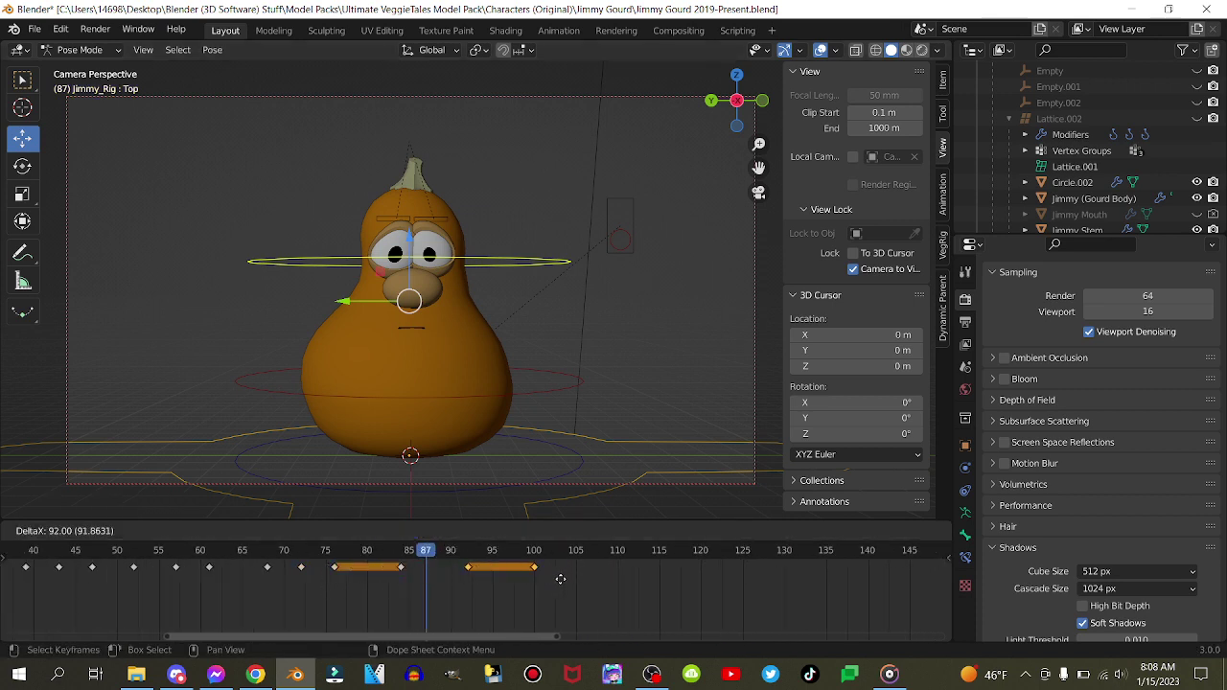
pyautogui.click(561, 579)
pyautogui.press('space')
pyautogui.press('space')
pyautogui.press('space')
pyautogui.press('space')
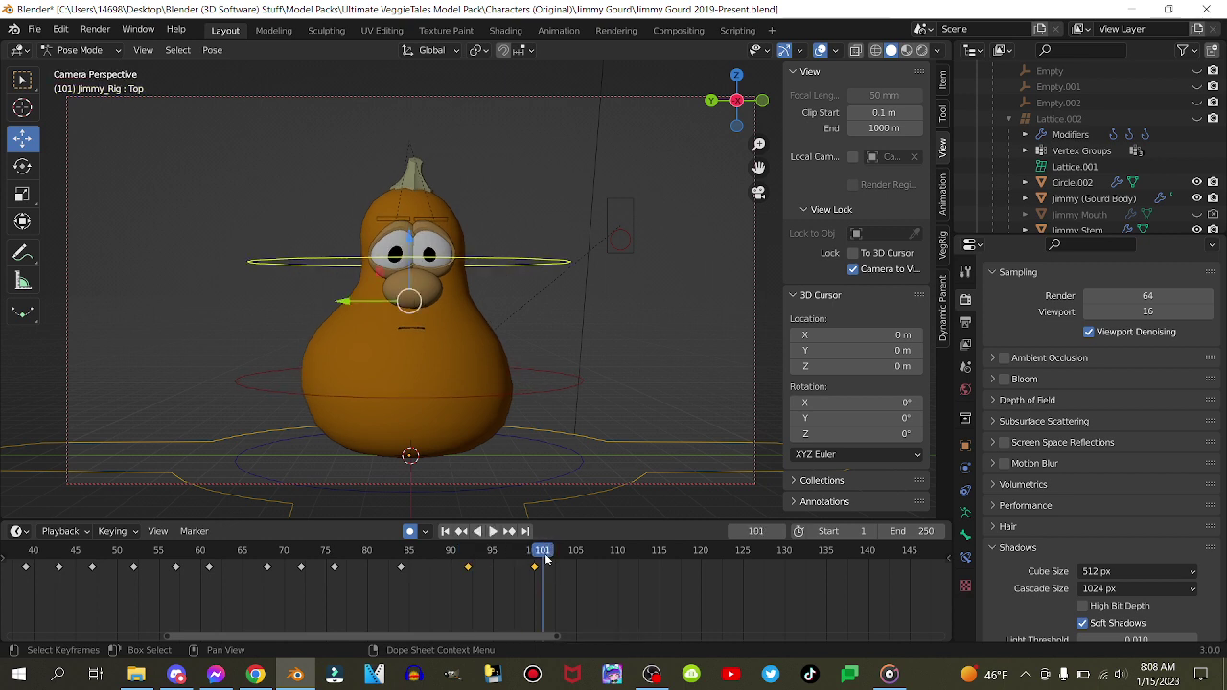
# - Set the scene's end frame to 100 and replay the animation from frame 1
pyautogui.click(536, 554)
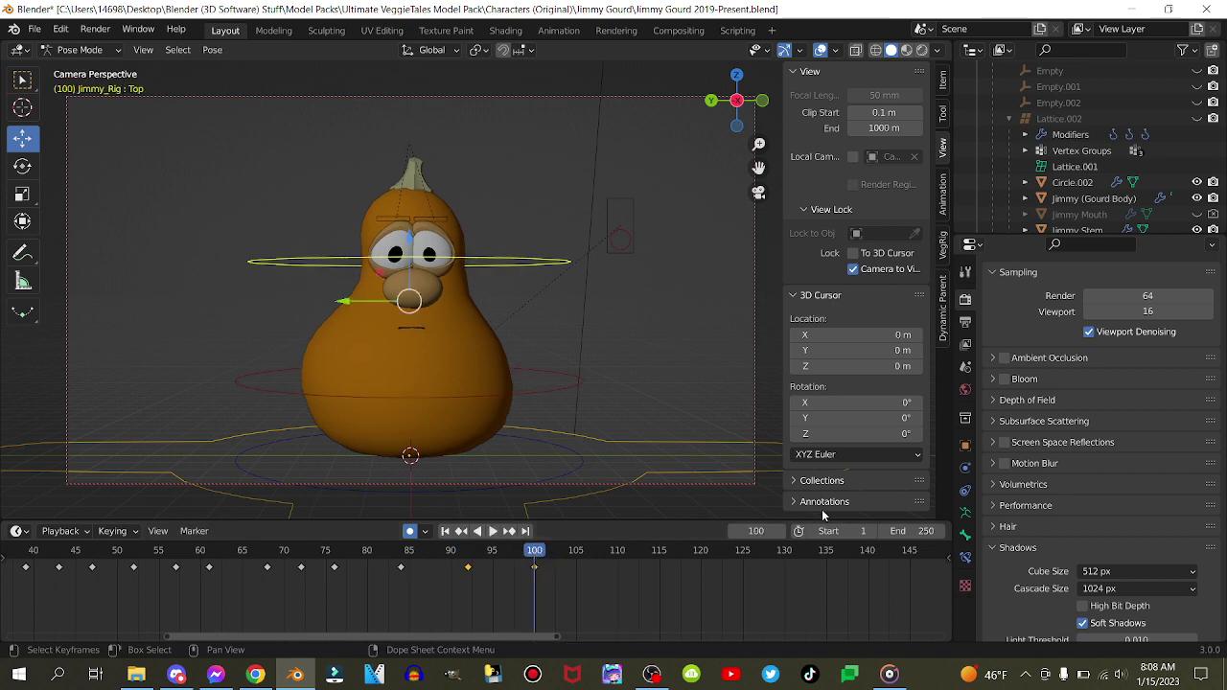
pyautogui.click(909, 528)
pyautogui.write('100')
pyautogui.press('Return')
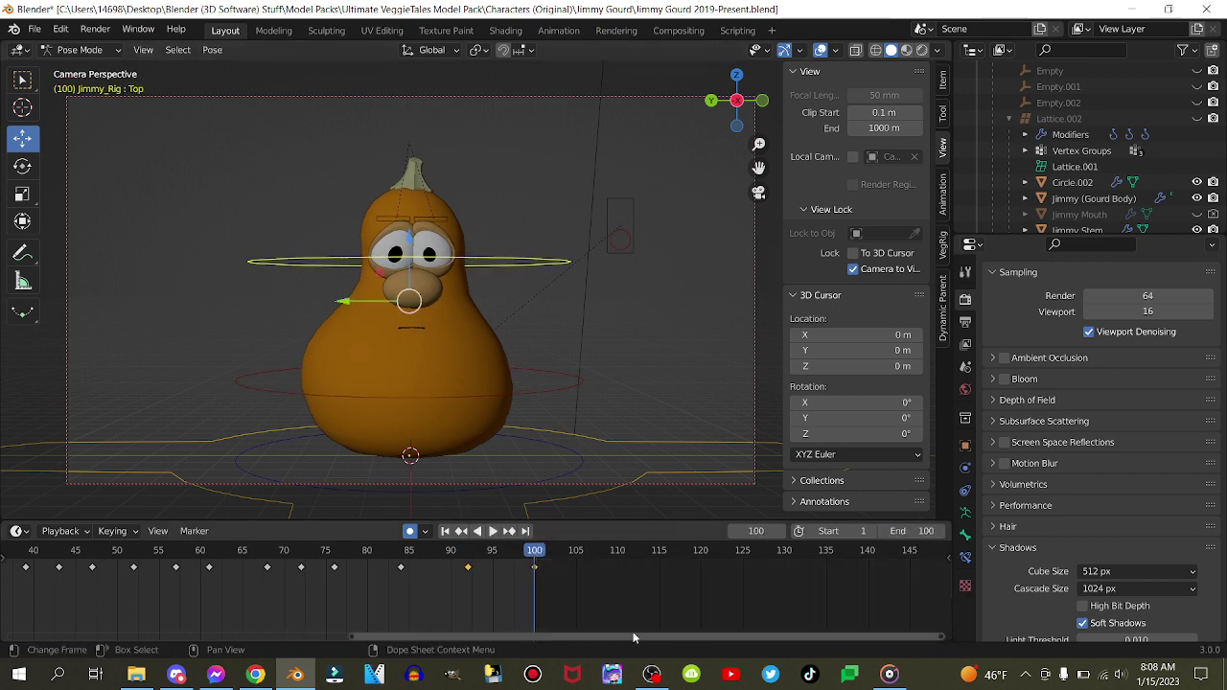
pyautogui.scroll(-4, 599, 625)
pyautogui.click(207, 551)
pyautogui.press('space')
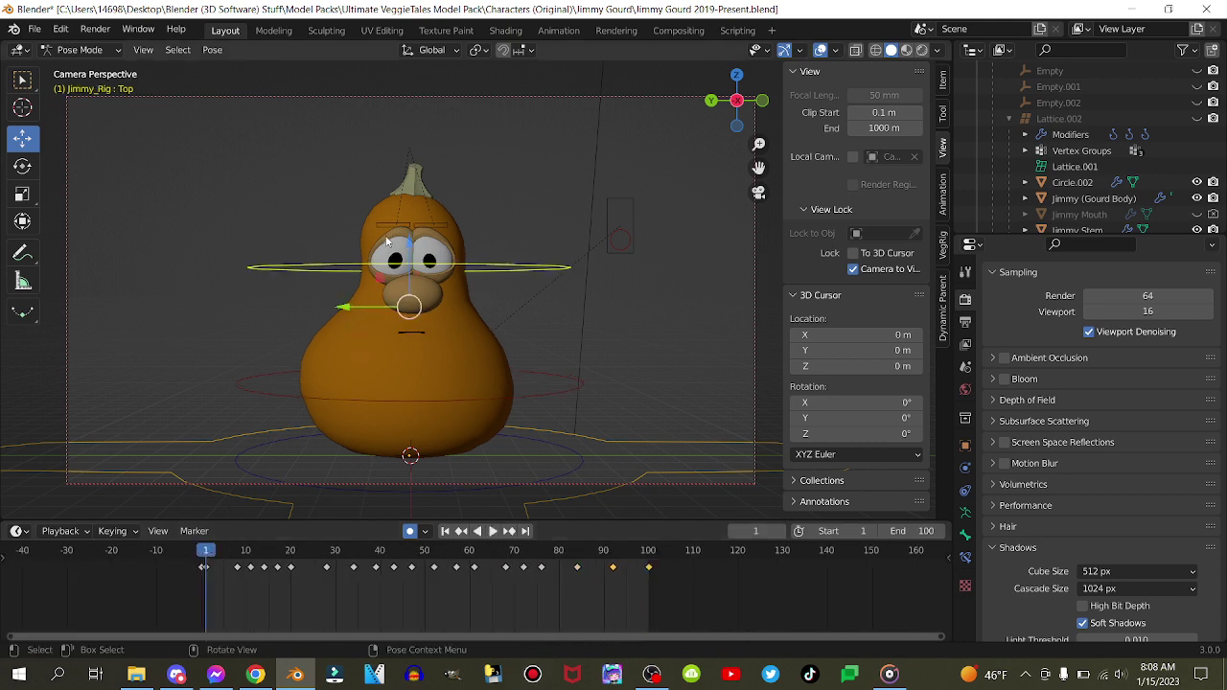
# - Unlock the camera from the view and show the VeggieRig face settings for the LeftEye control
pyautogui.click(403, 233)
pyautogui.click(941, 240)
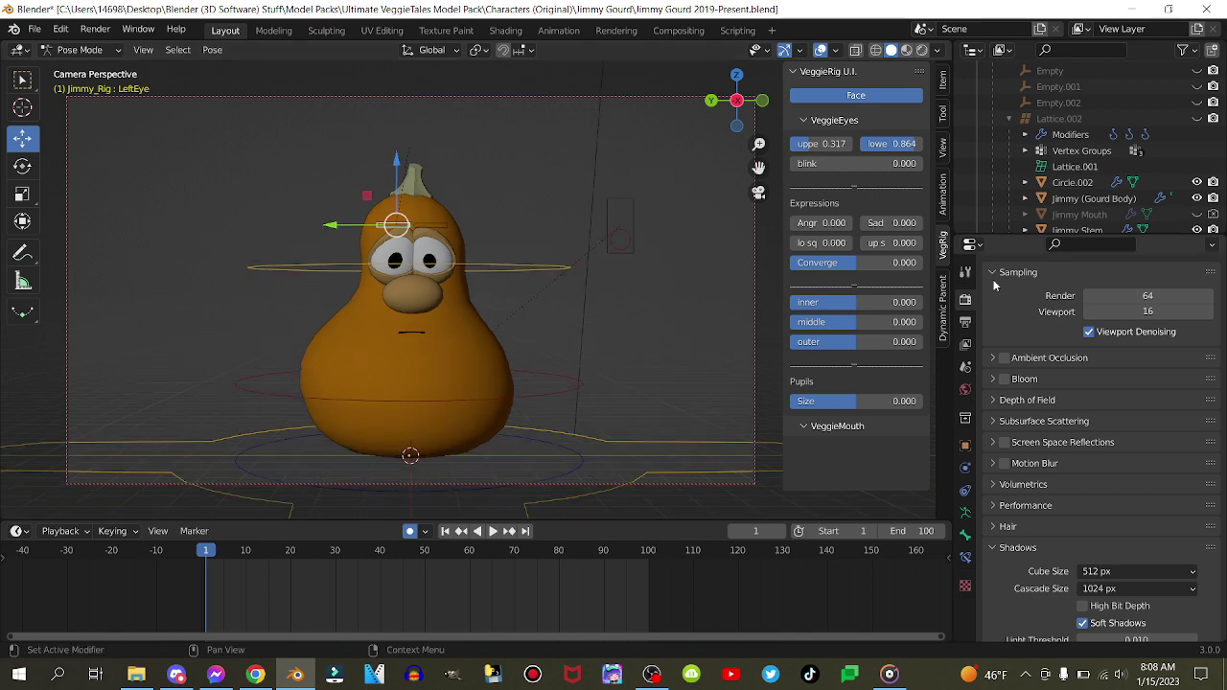
pyautogui.click(943, 147)
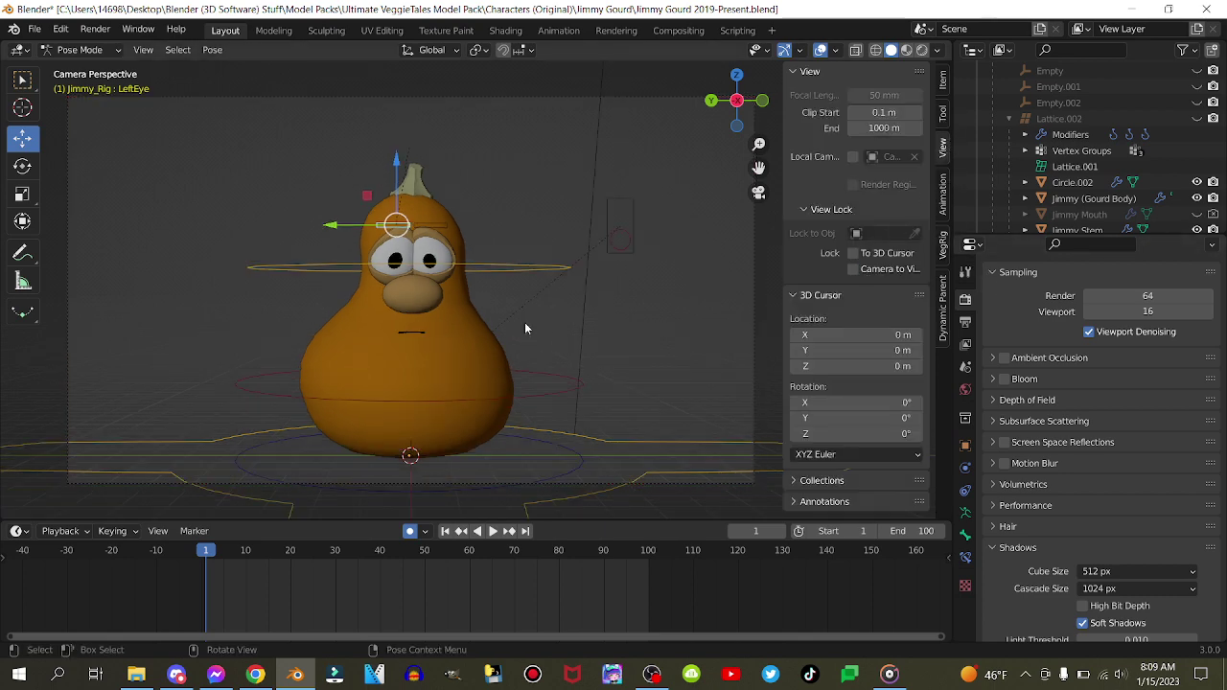
pyautogui.scroll(5, 556, 327)
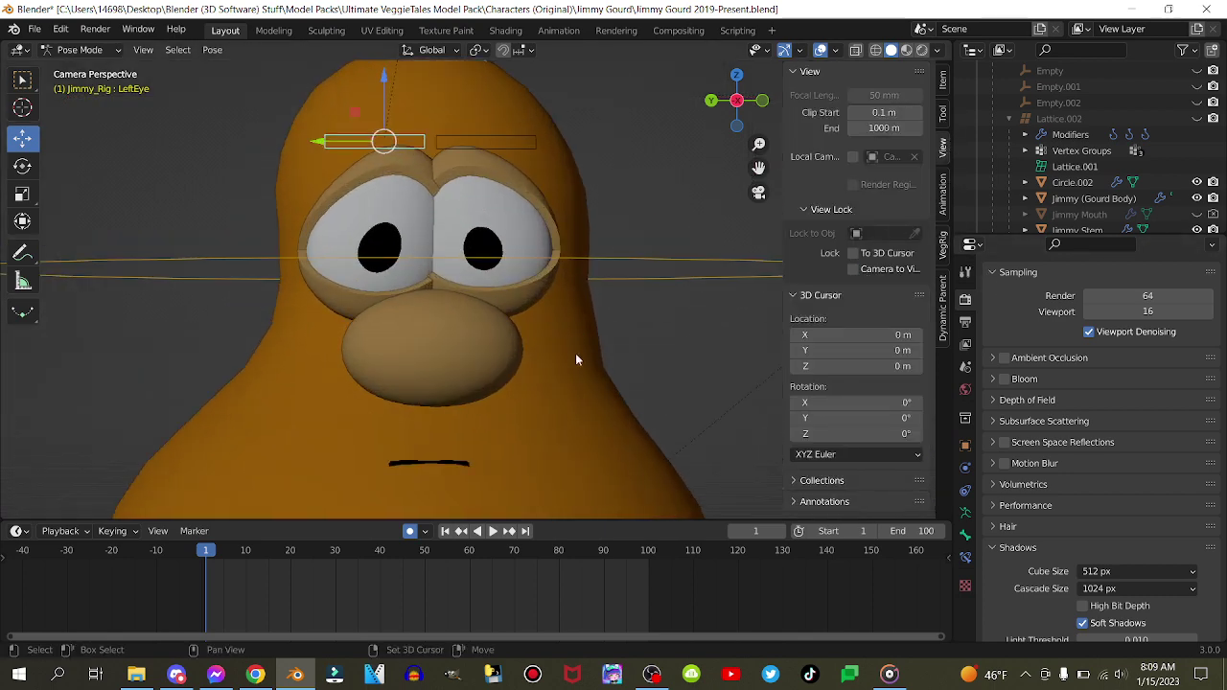
pyautogui.scroll(3, 586, 345)
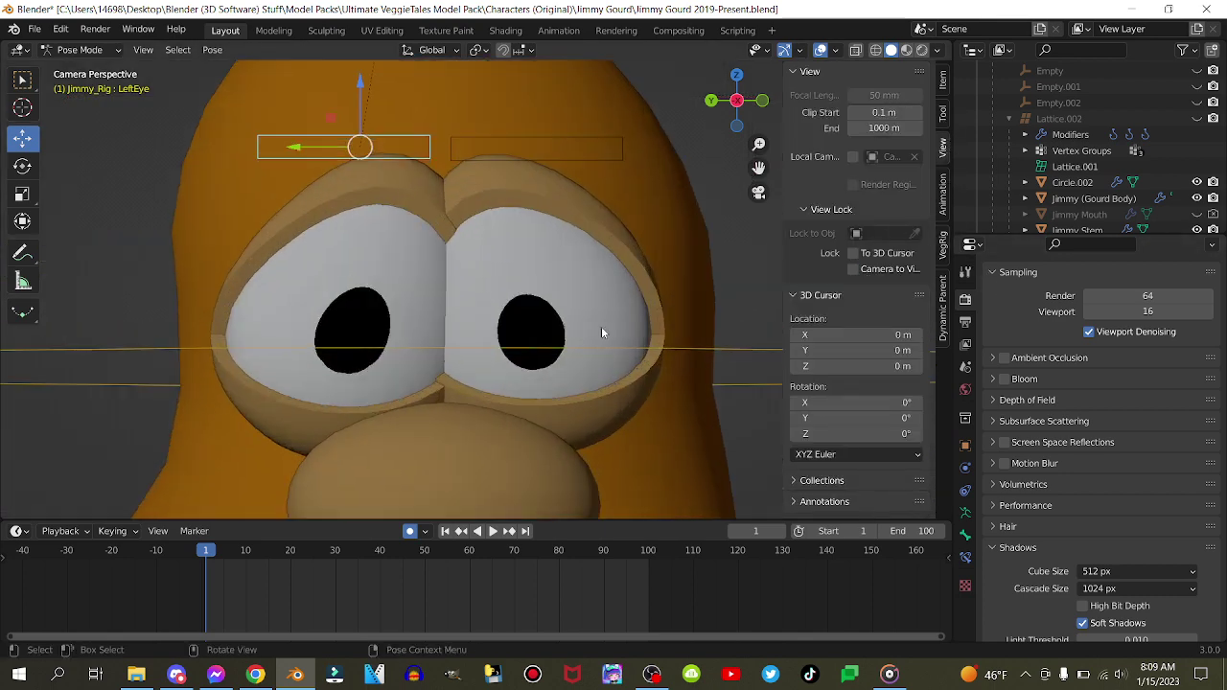
pyautogui.click(944, 245)
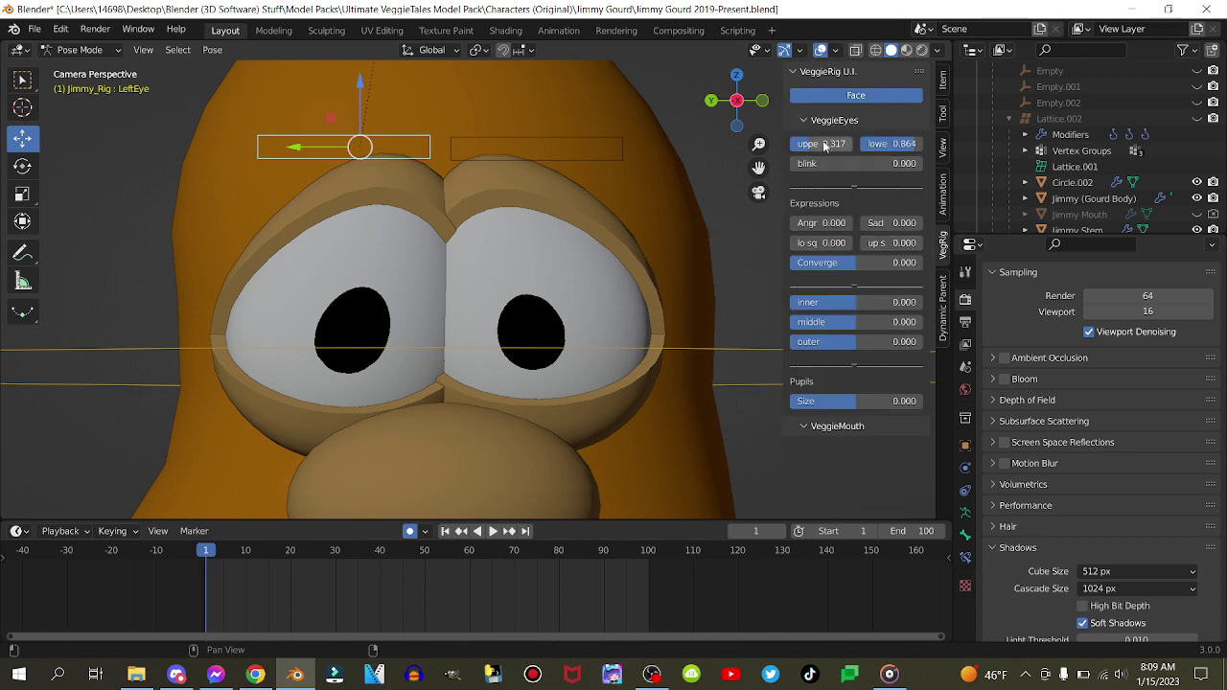
# - Try lowering the LeftEye upper eyelid value to 0.287 and play back the opening frames
pyautogui.moveTo(823, 143); pyautogui.dragTo(813, 143)
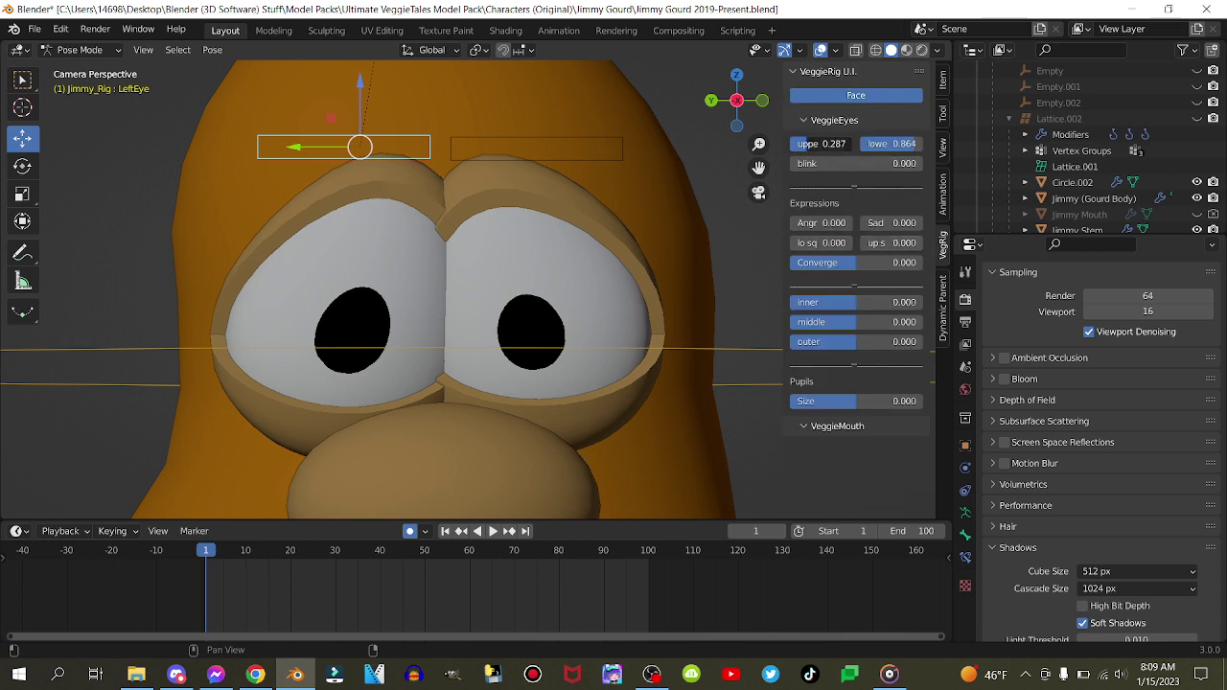
pyautogui.rightClick(807, 144)
pyautogui.press('space')
pyautogui.press('space')
pyautogui.press('space')
pyautogui.press('space')
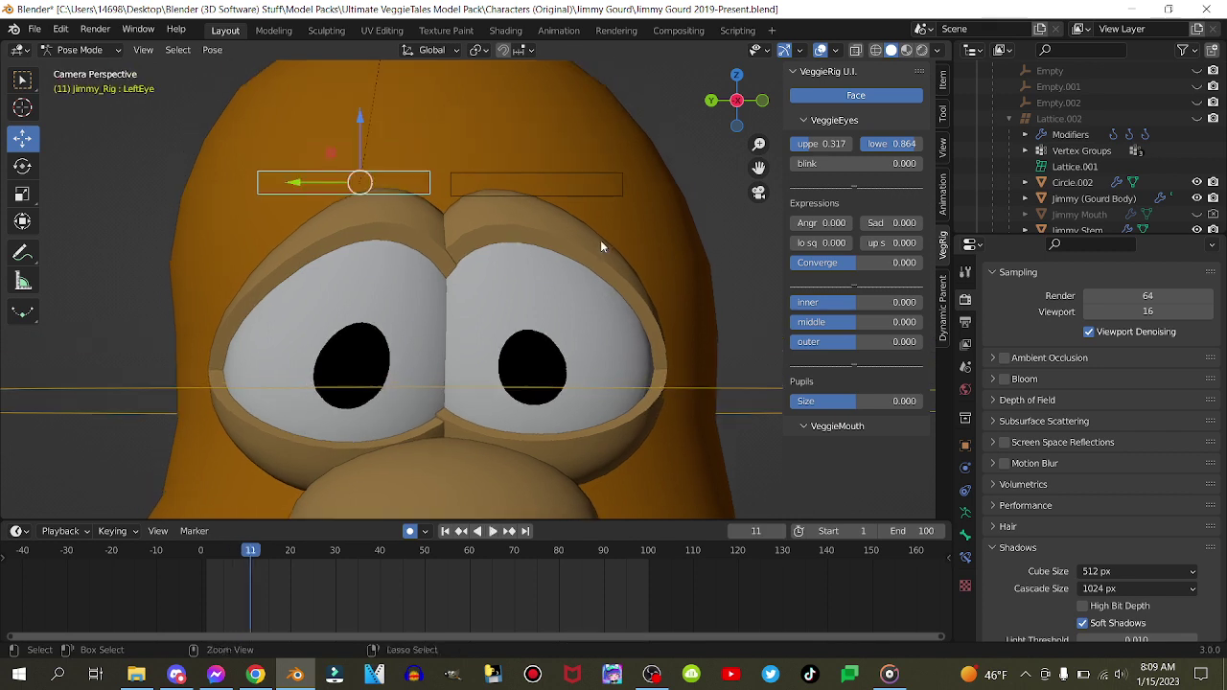
# - Keyframe the blink value at 0.000 on frame 8 for both the LeftEye and RightEye controls
pyautogui.press('Left')
pyautogui.press('Left')
pyautogui.press('Left')
pyautogui.press('Left')
pyautogui.press('Right')
pyautogui.press('Right')
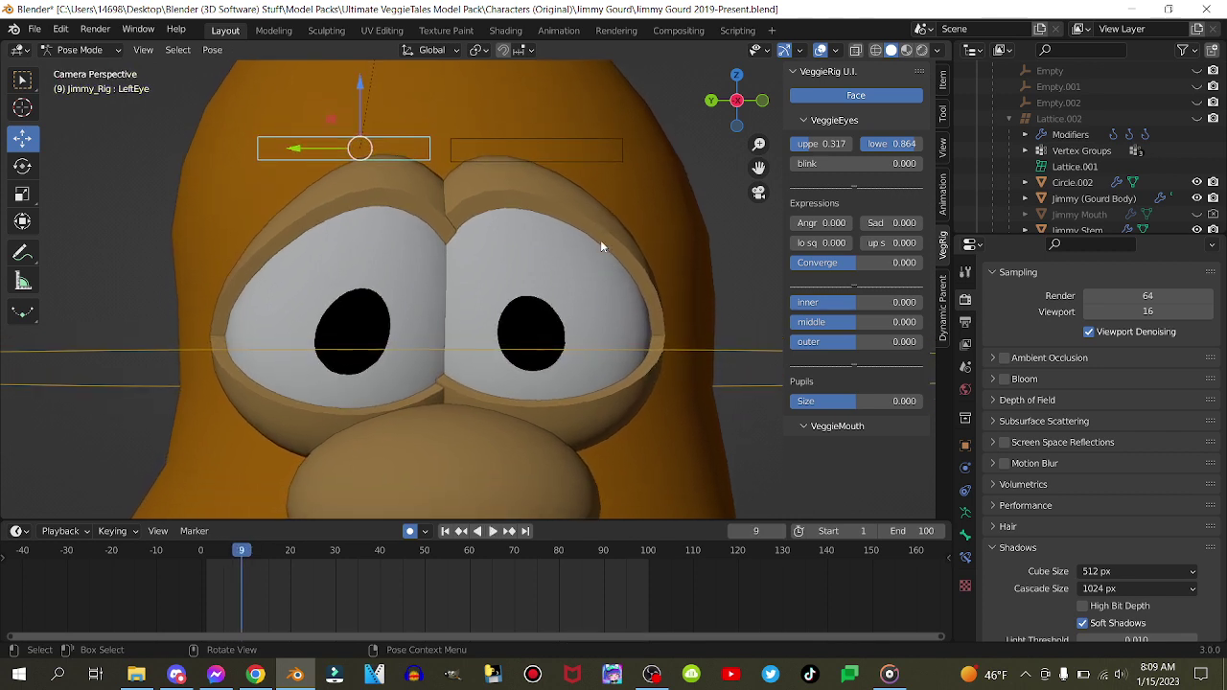
pyautogui.press('Left')
pyautogui.rightClick(831, 163)
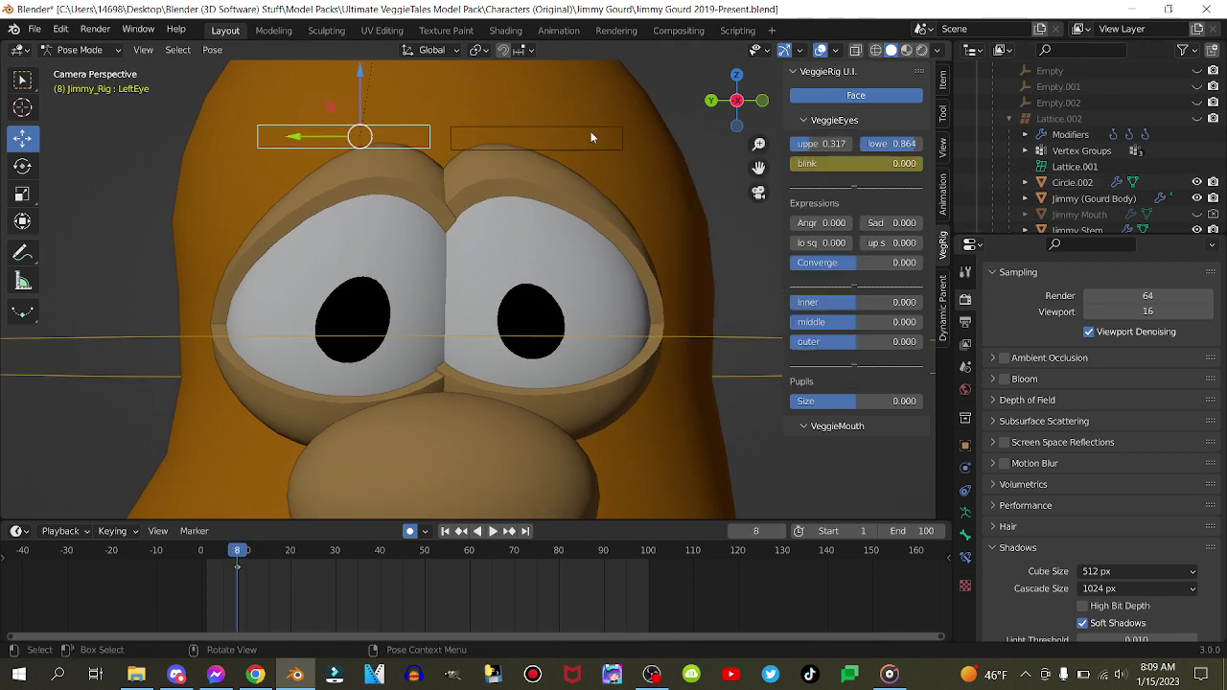
pyautogui.click(591, 134)
pyautogui.rightClick(832, 163)
pyautogui.click(836, 165)
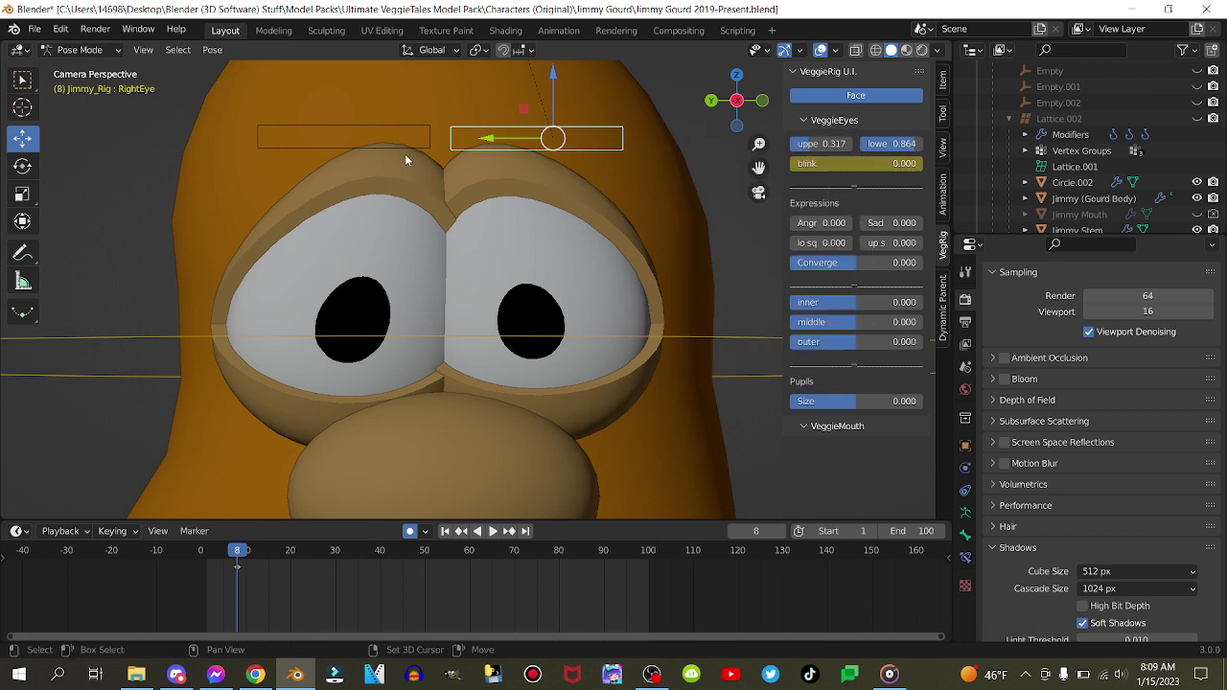
# - Select both eye controls and duplicate their blink keyframes from frame 8 to frame 14
pyautogui.click(404, 146)
pyautogui.moveTo(202, 626); pyautogui.dragTo(533, 587, button='middle')
pyautogui.moveTo(521, 608); pyautogui.dragTo(688, 557)
pyautogui.moveTo(688, 557); pyautogui.dragTo(560, 579, button='middle')
pyautogui.scroll(14, 556, 579)
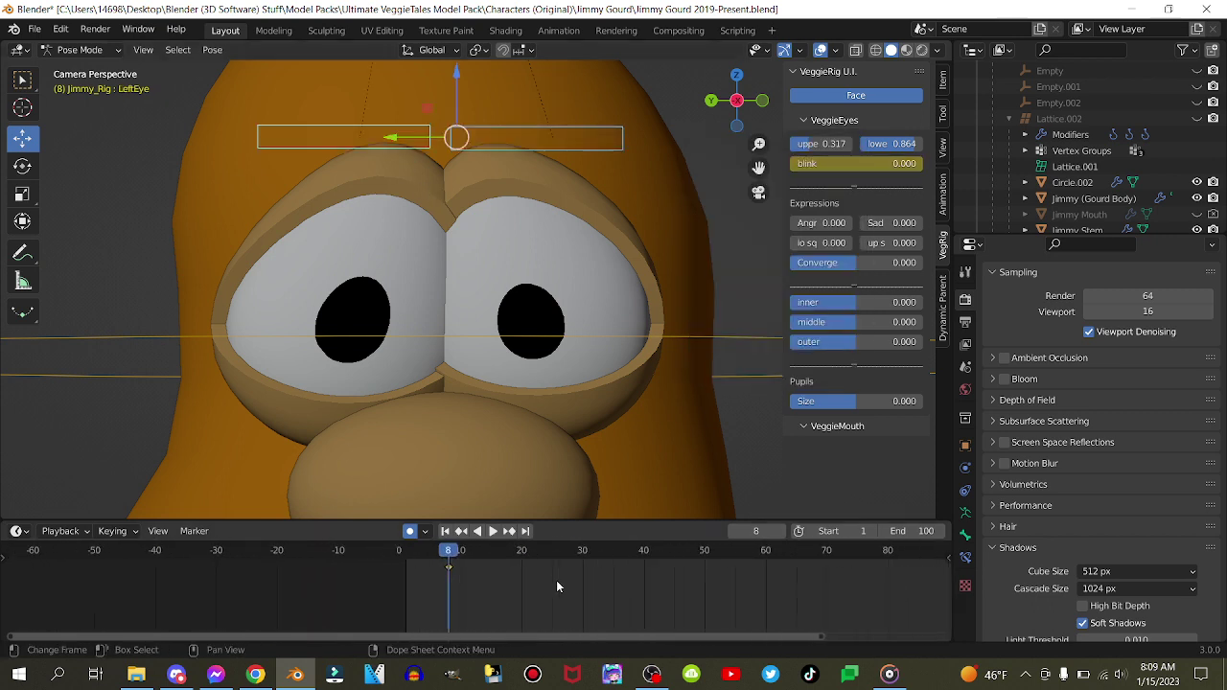
pyautogui.press('space')
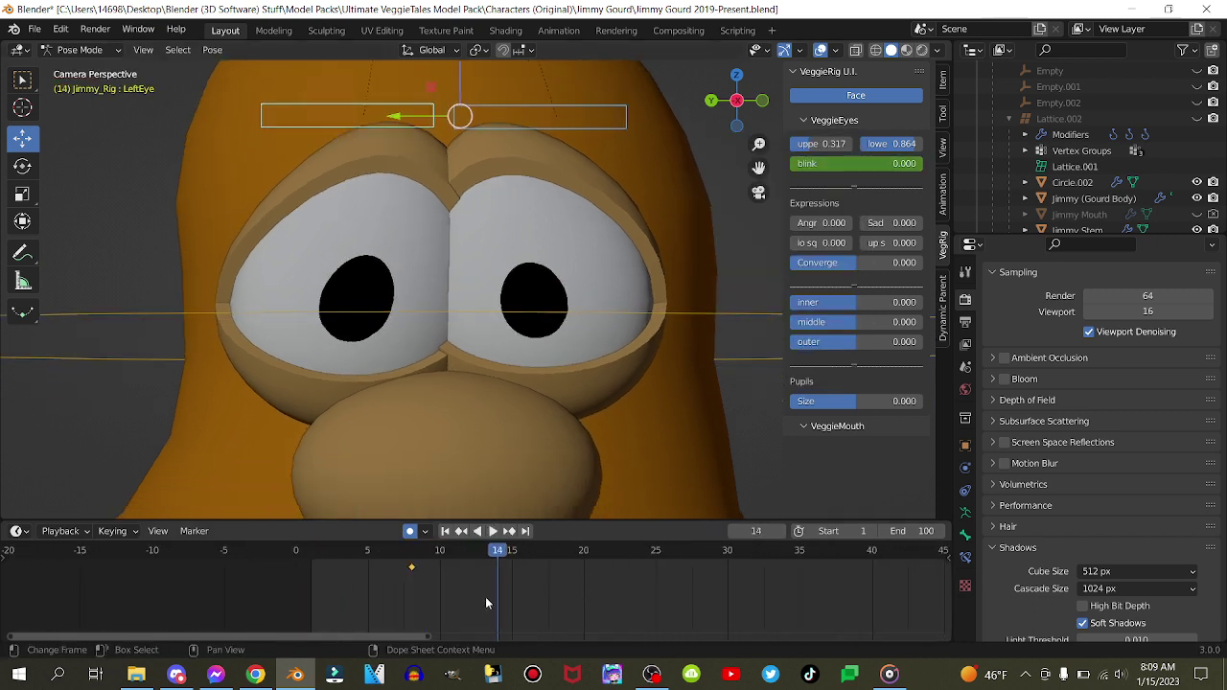
pyautogui.hotkey('shift', 'd')
pyautogui.click(577, 632)
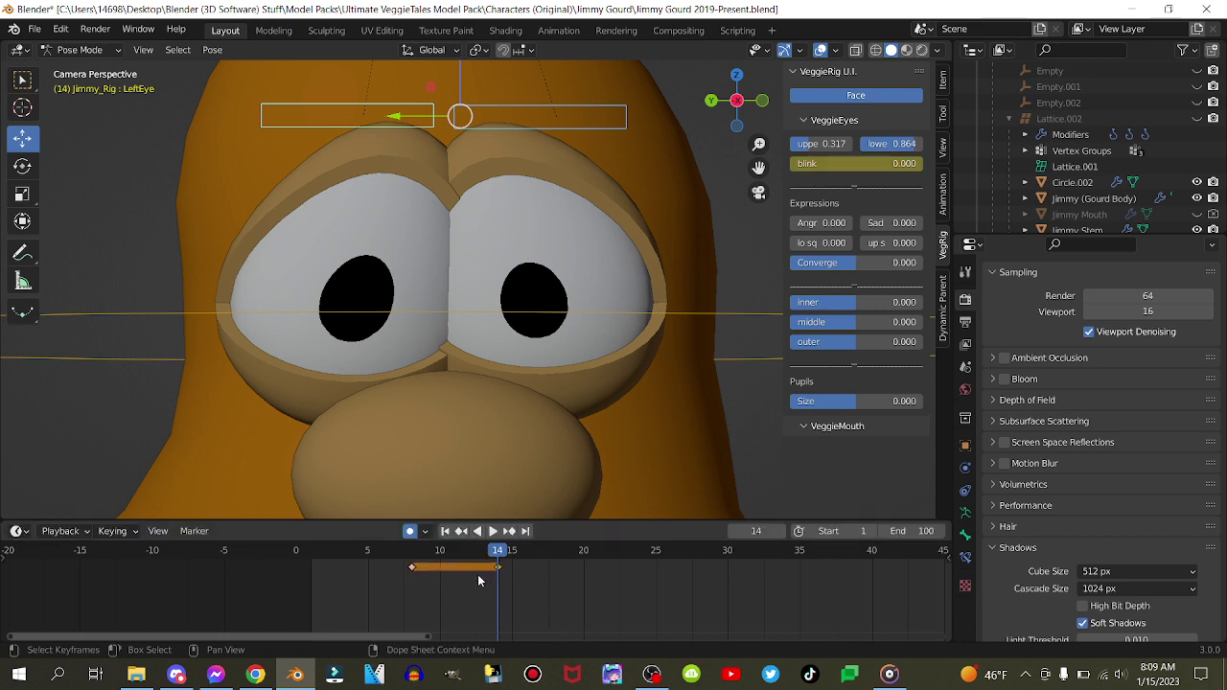
# - Close both eyes at frame 11 by setting the LeftEye and RightEye blink values to 0.490
pyautogui.click(454, 551)
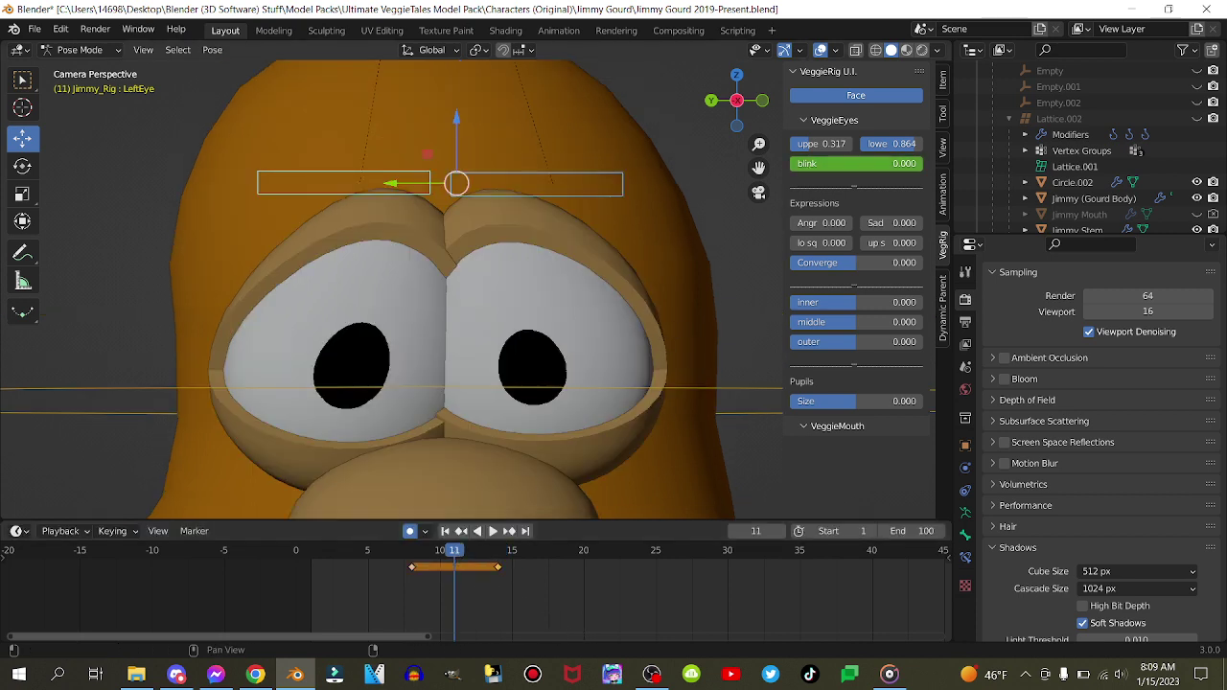
pyautogui.moveTo(830, 163); pyautogui.dragTo(858, 163)
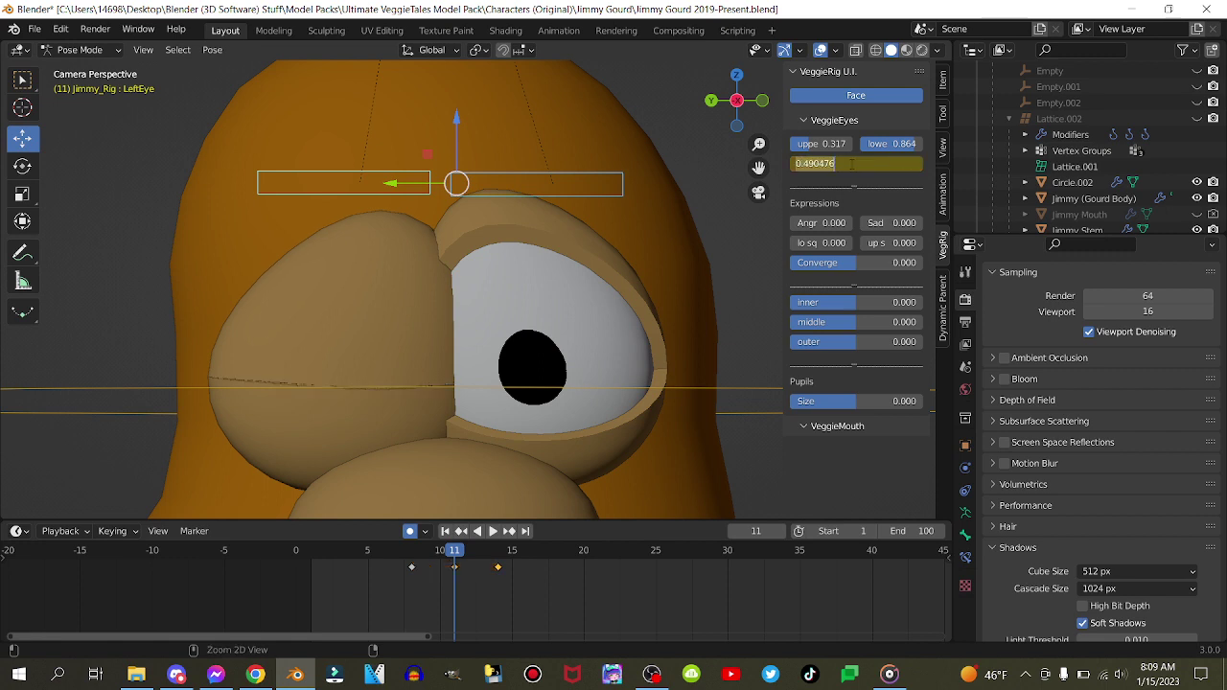
pyautogui.click(537, 171)
pyautogui.write('0.490')
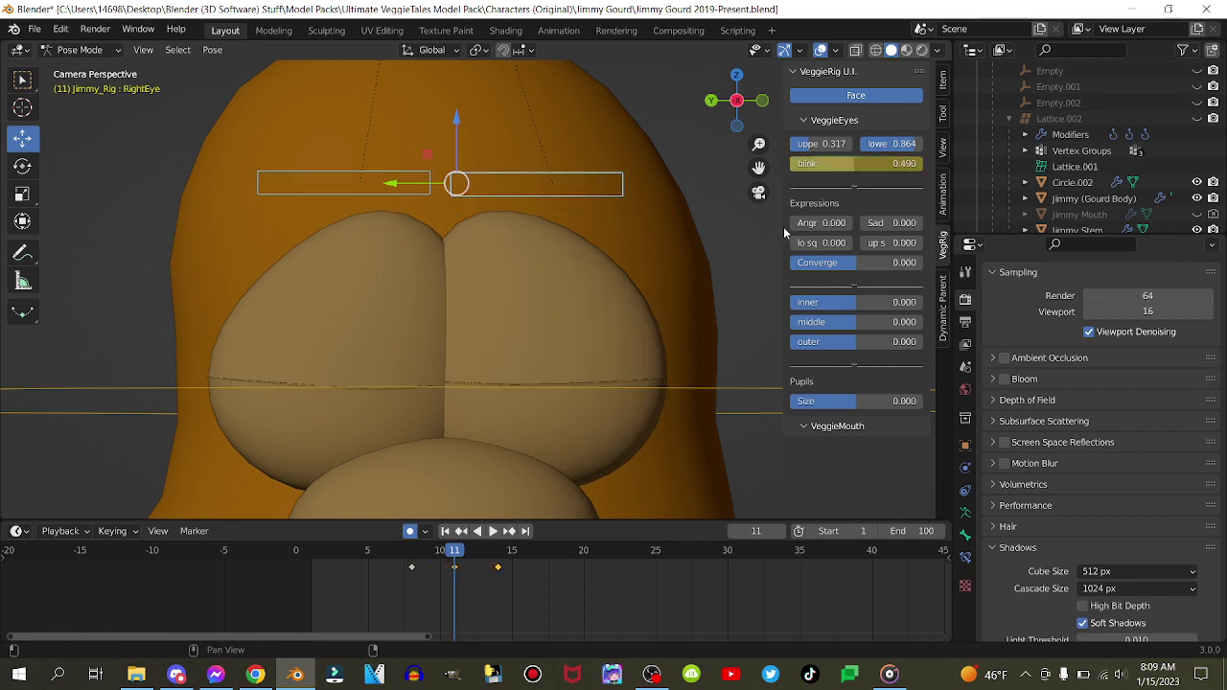
# - Keyframe the upper eyelid value at 0.317 on frame 11 for both the RightEye and LeftEye controls
pyautogui.scroll(-3, 436, 565)
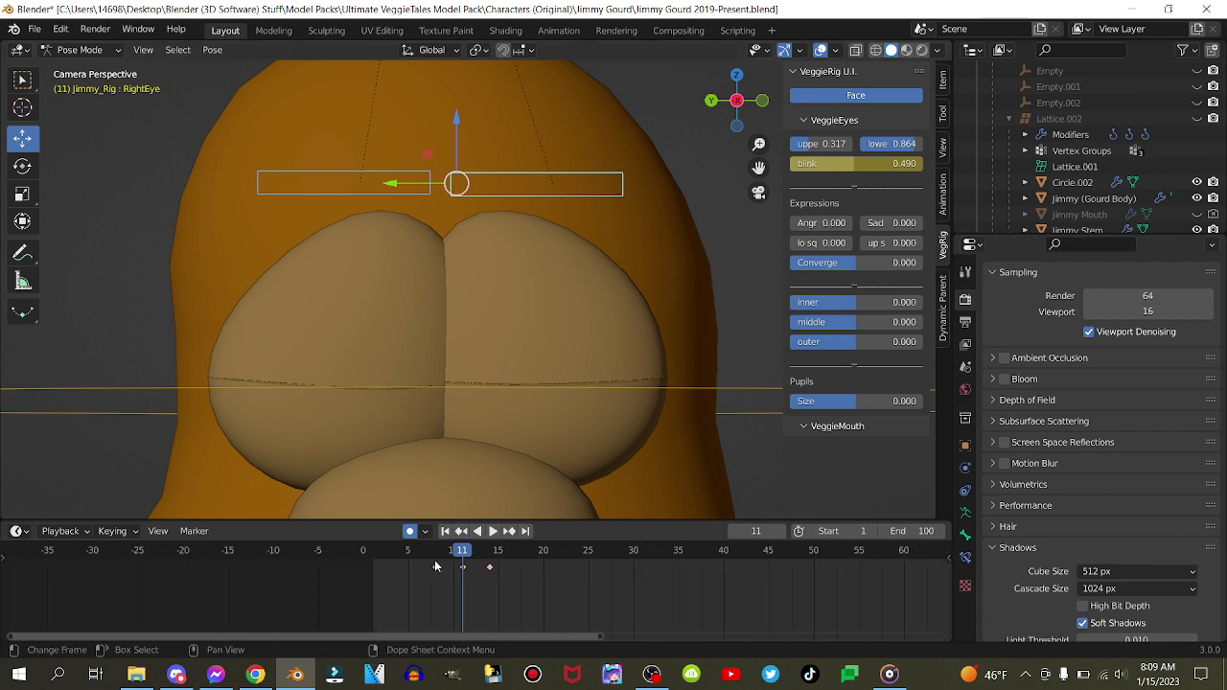
pyautogui.click(434, 560)
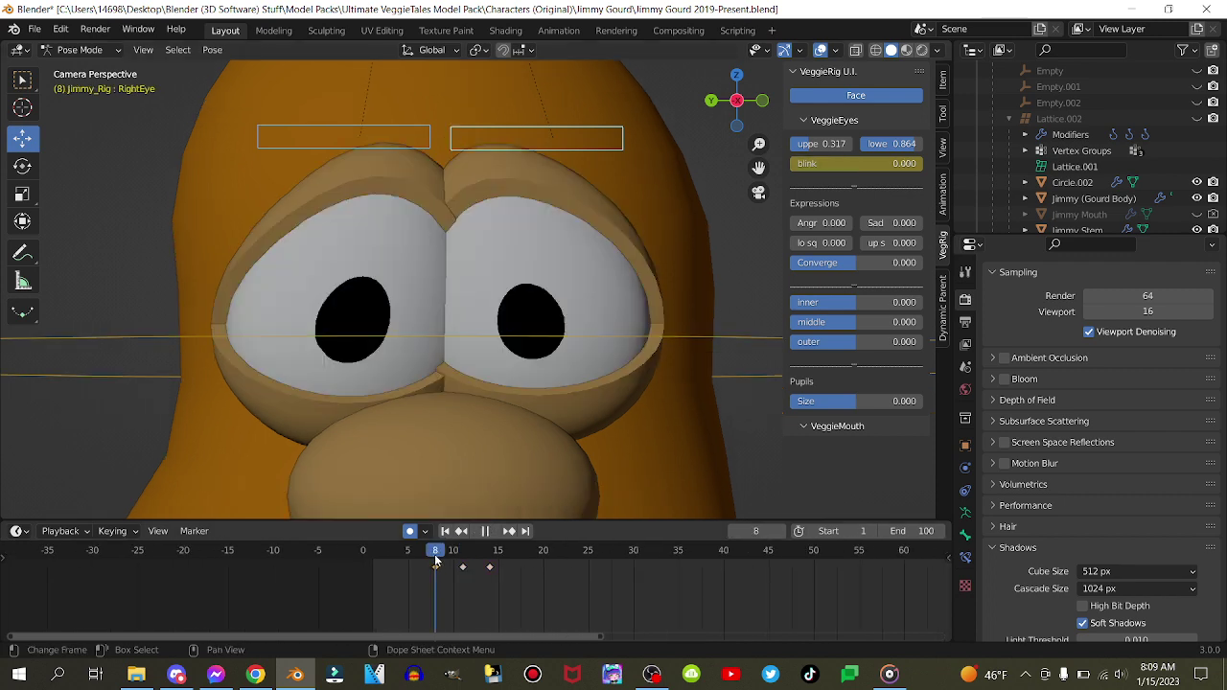
pyautogui.click(510, 532)
pyautogui.rightClick(807, 144)
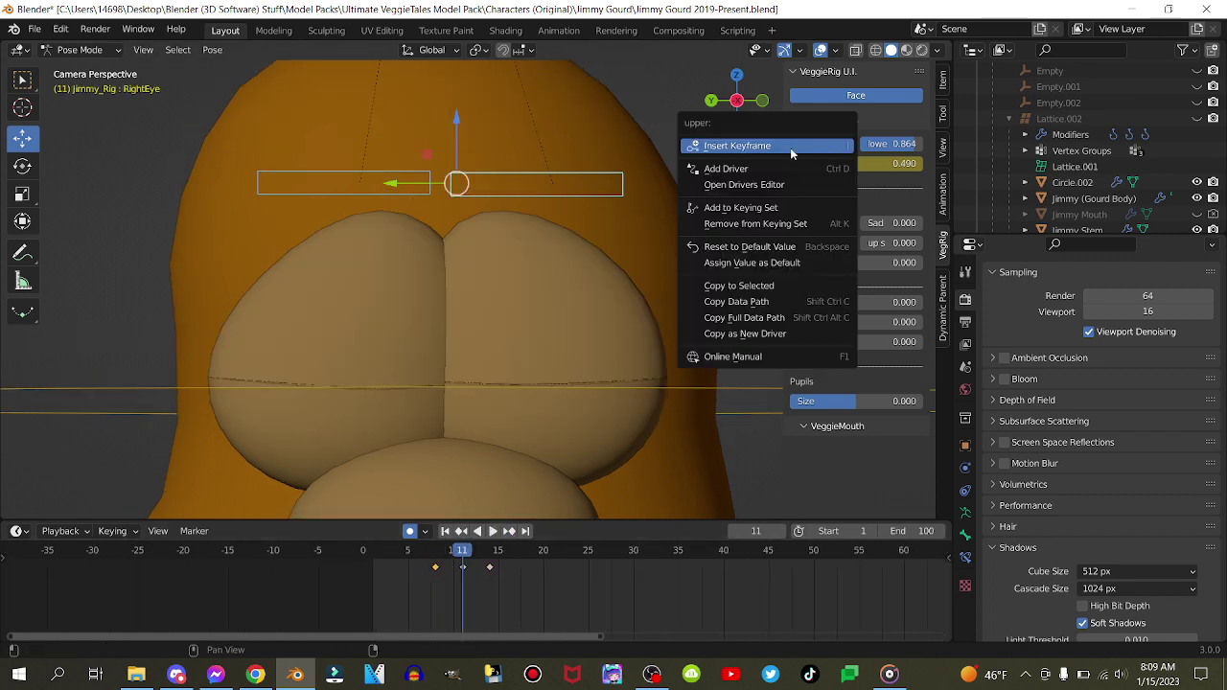
pyautogui.click(794, 146)
pyautogui.click(419, 183)
pyautogui.rightClick(807, 144)
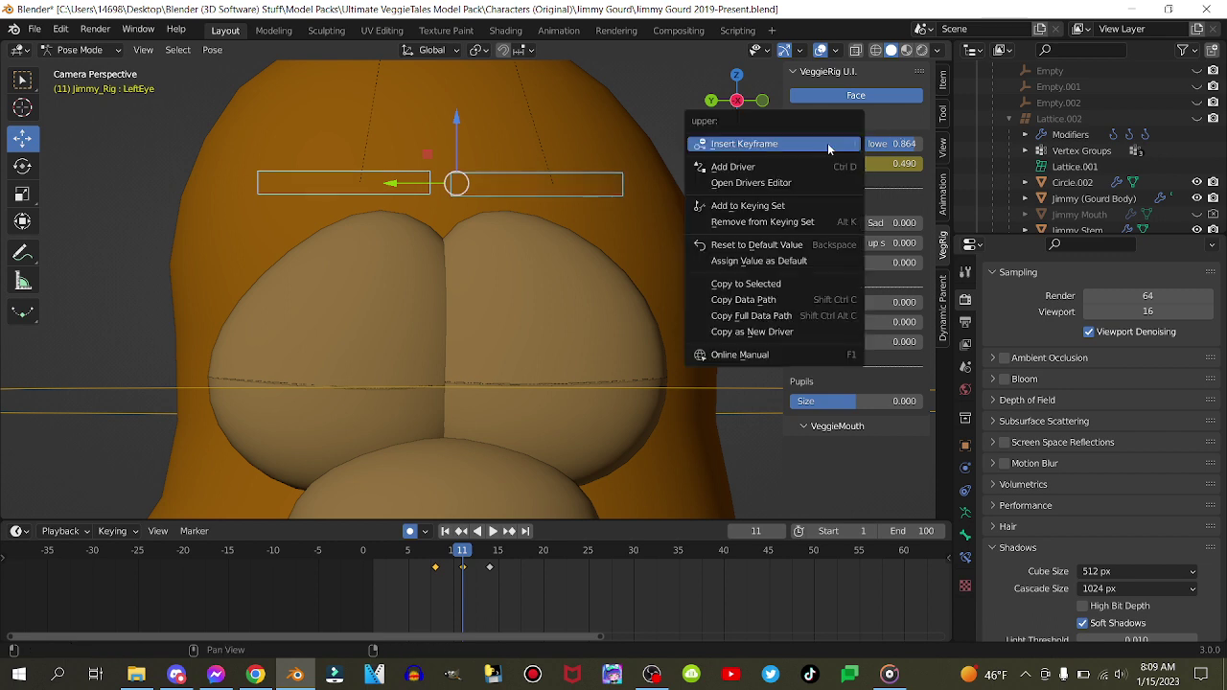
pyautogui.click(824, 148)
# - Keyframe the upper eyelid value at 0.217 on frame 14 for both the LeftEye and RightEye controls
pyautogui.click(507, 536)
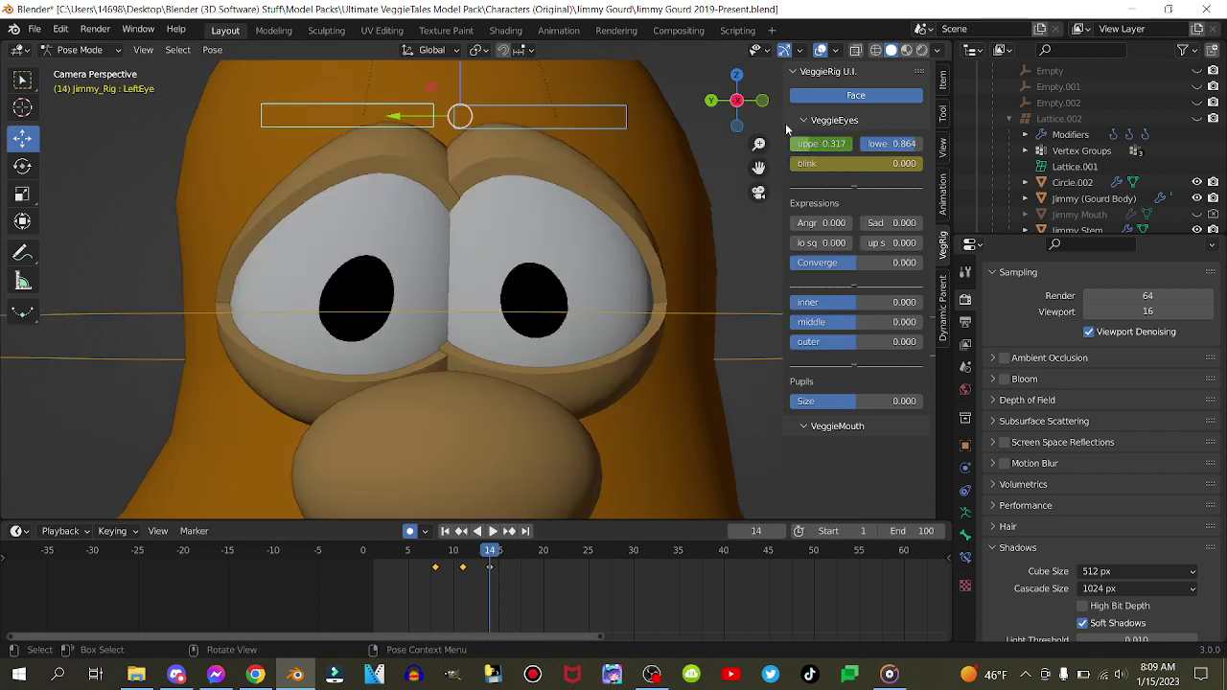
pyautogui.moveTo(822, 148); pyautogui.dragTo(806, 145)
pyautogui.click(552, 131)
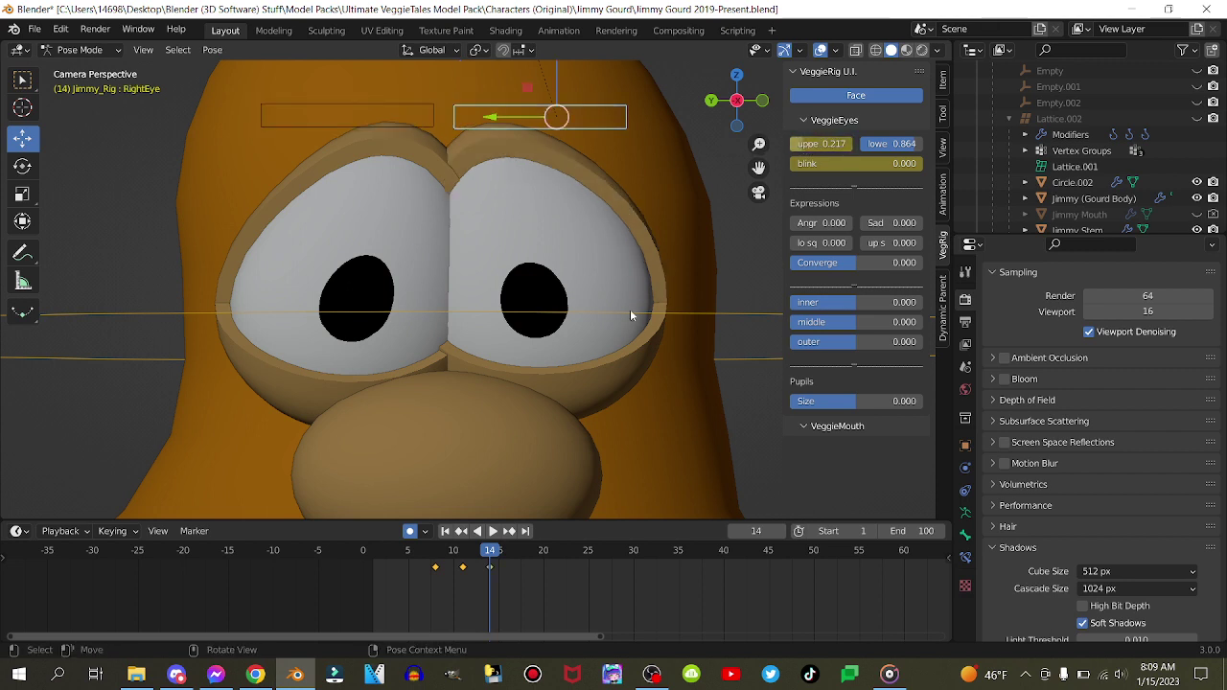
# - Play back the blink from the opening frames with the whole character in view, and return to frame 8
pyautogui.scroll(-11, 623, 322)
pyautogui.keyDown('shift'); pyautogui.moveTo(608, 341); pyautogui.dragTo(573, 306, button='middle'); pyautogui.keyUp('shift')
pyautogui.scroll(1, 556, 301)
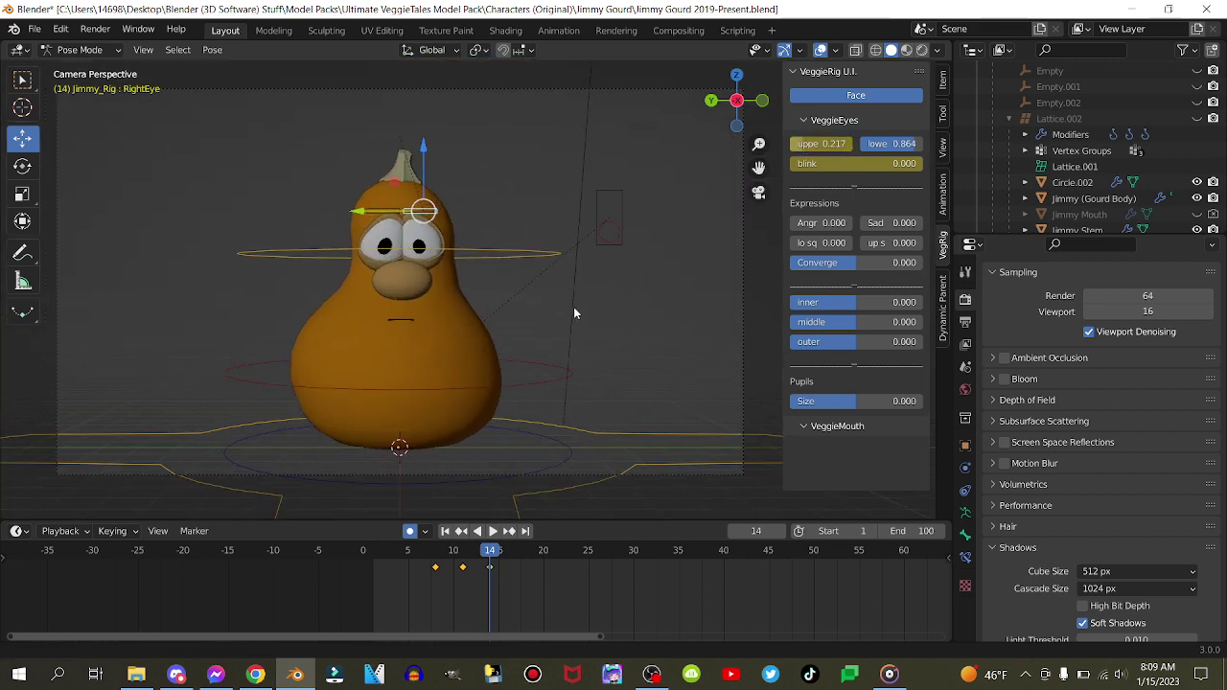
pyautogui.click(418, 550)
pyautogui.press('space')
pyautogui.press('space')
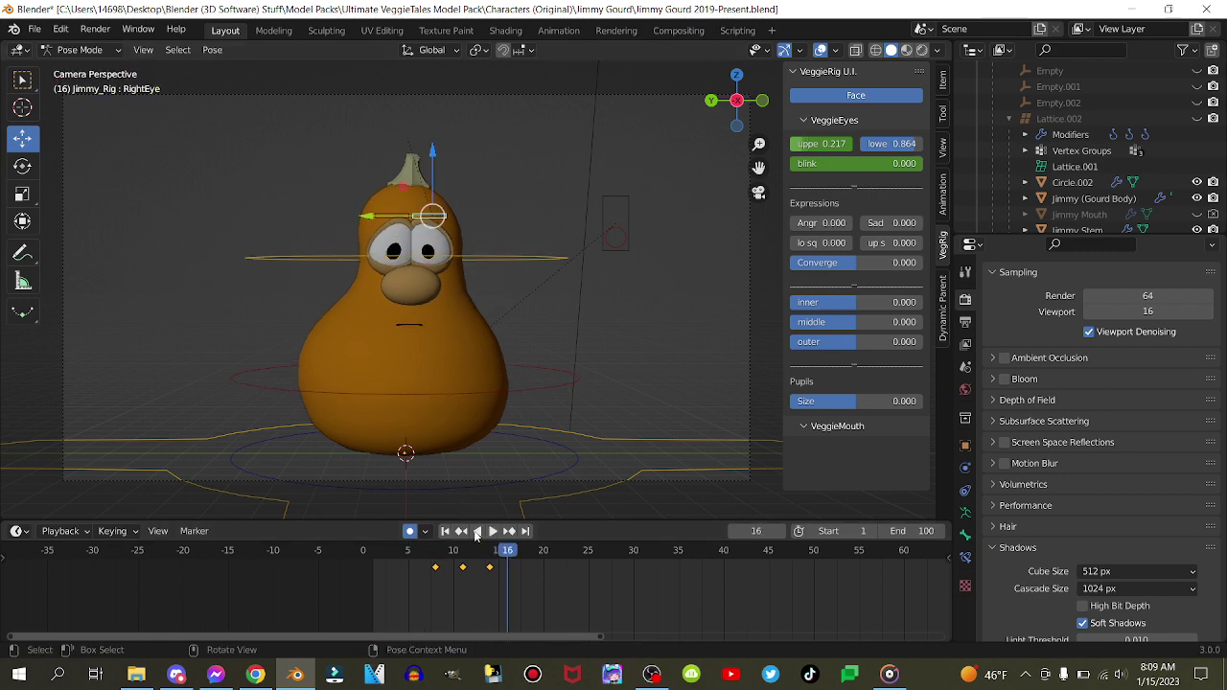
pyautogui.click(460, 550)
pyautogui.click(437, 548)
pyautogui.press('space')
# - Set the Sad expression to 0.430 on the RightEye and 0.620 on the LeftEye, and play back the blink
pyautogui.scroll(1, 527, 260)
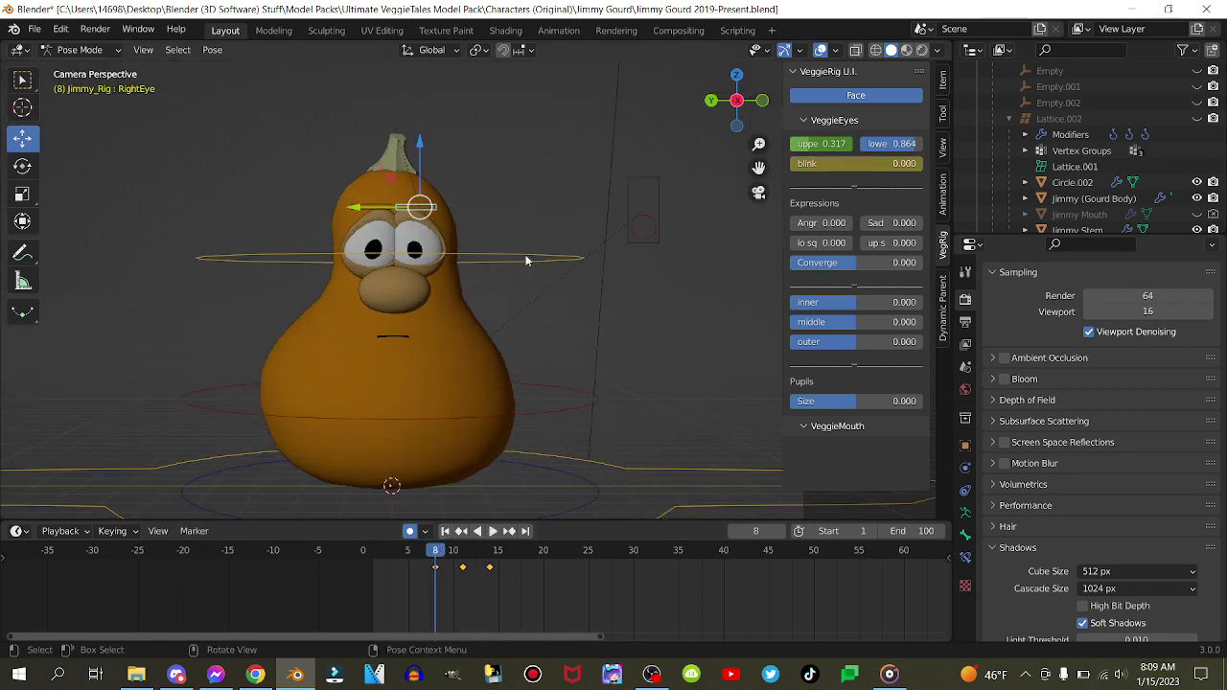
pyautogui.keyDown('shift'); pyautogui.moveTo(451, 203); pyautogui.dragTo(526, 257, button='middle'); pyautogui.keyUp('shift')
pyautogui.scroll(7, 526, 256)
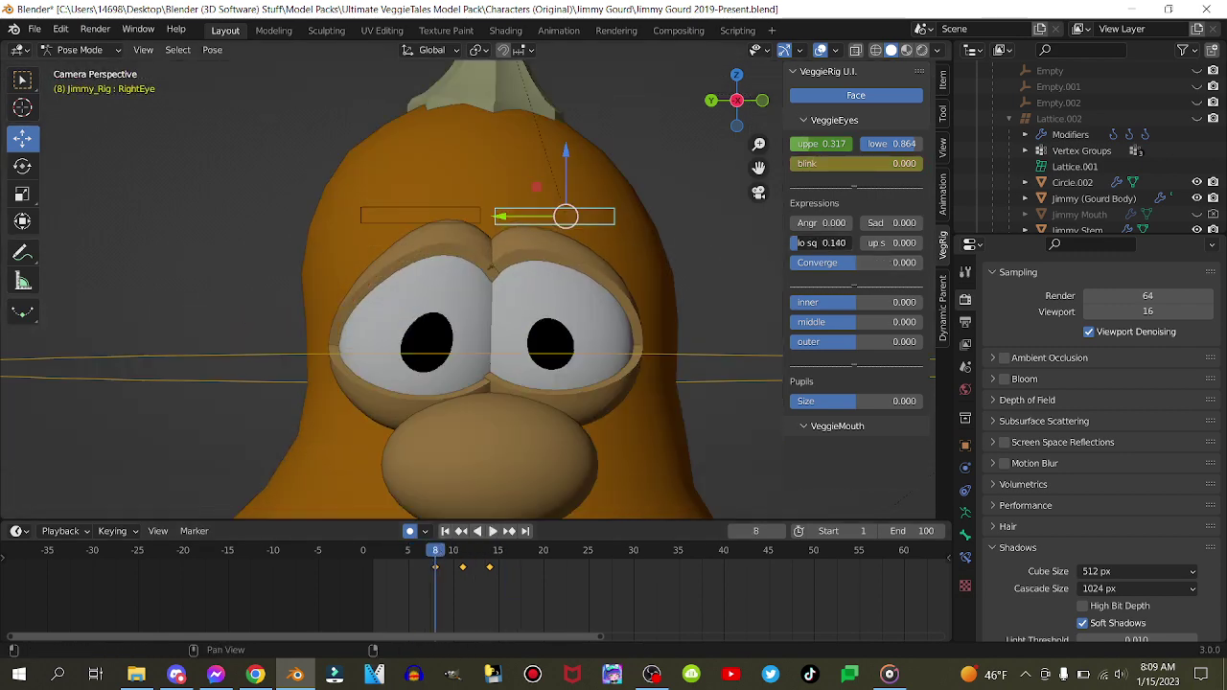
pyautogui.moveTo(887, 222); pyautogui.dragTo(928, 222)
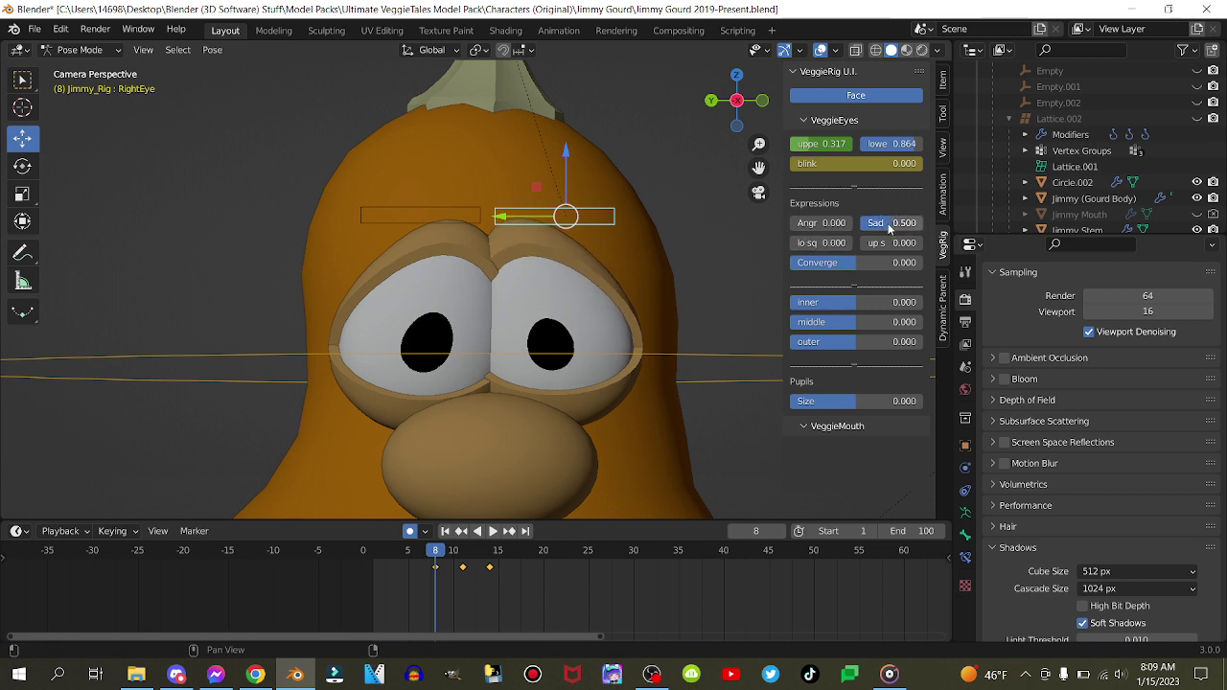
pyautogui.click(430, 218)
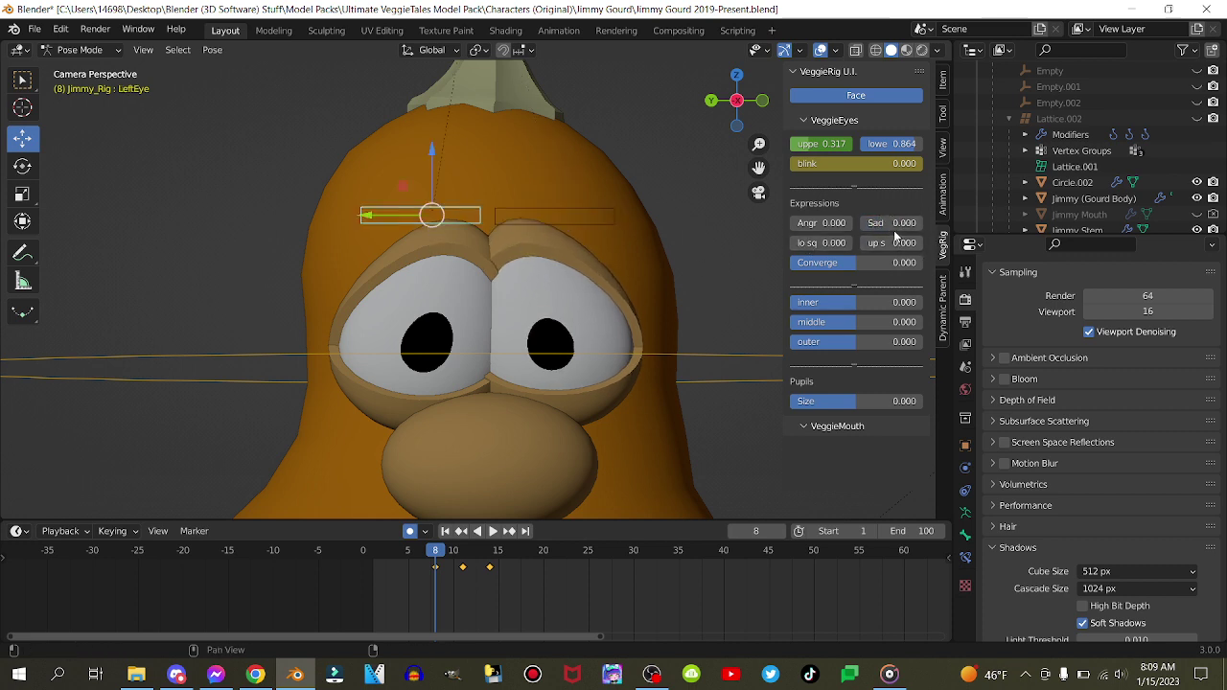
pyautogui.moveTo(896, 233); pyautogui.dragTo(942, 233)
pyautogui.scroll(-5, 534, 254)
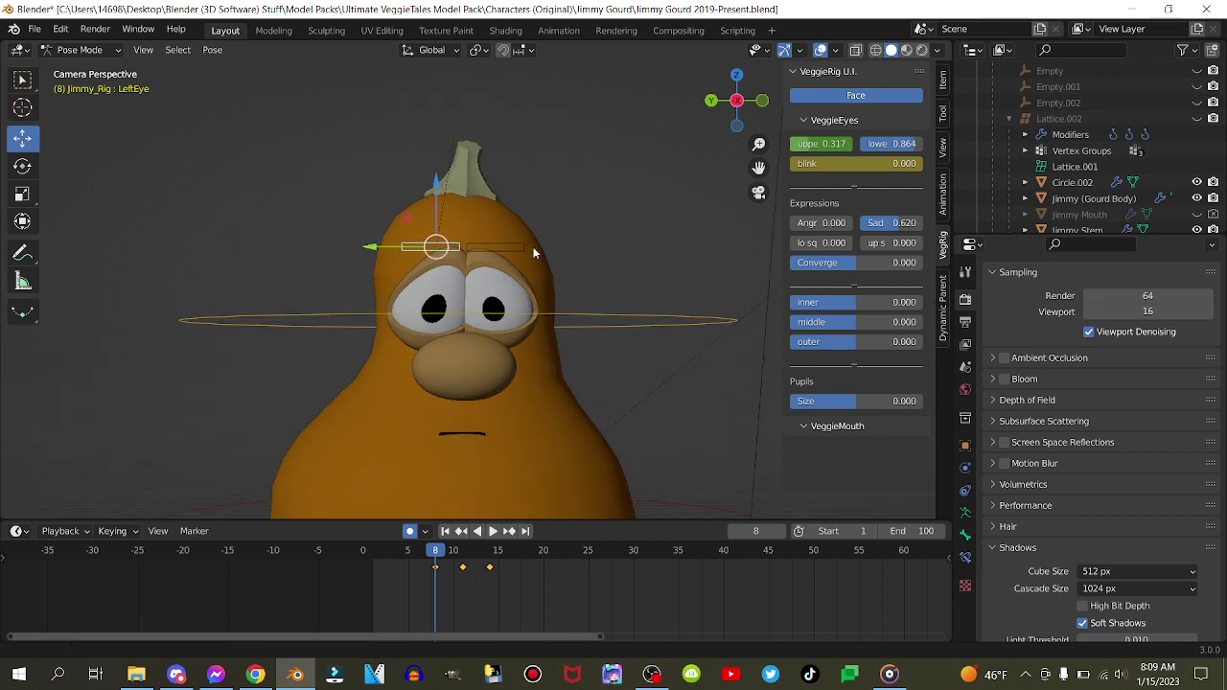
pyautogui.keyDown('shift'); pyautogui.moveTo(533, 252); pyautogui.dragTo(525, 232, button='middle'); pyautogui.keyUp('shift')
pyautogui.press('space')
pyautogui.press('space')
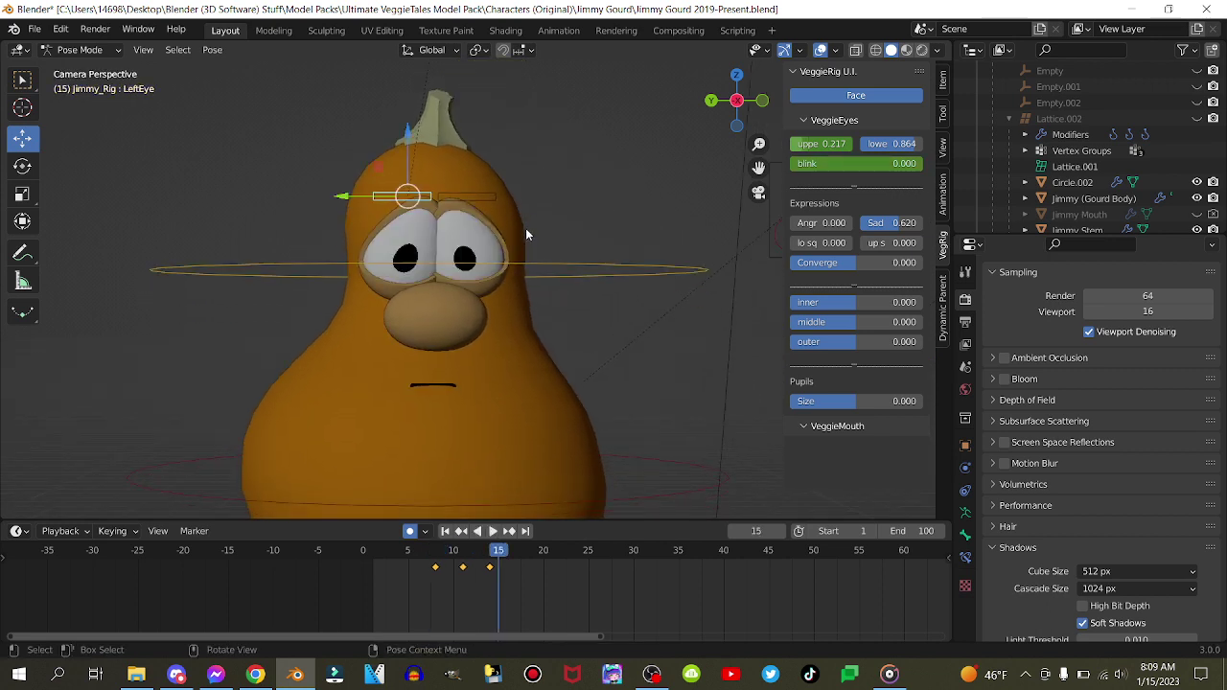
# - Keyframe the LeftEye's Sad at 0.620 and lo sq at 0.000 on frame 17, and at 0.320 and 0.620 on frame 20
pyautogui.keyDown('alt'); pyautogui.scroll(-2, 527, 234); pyautogui.keyUp('alt')
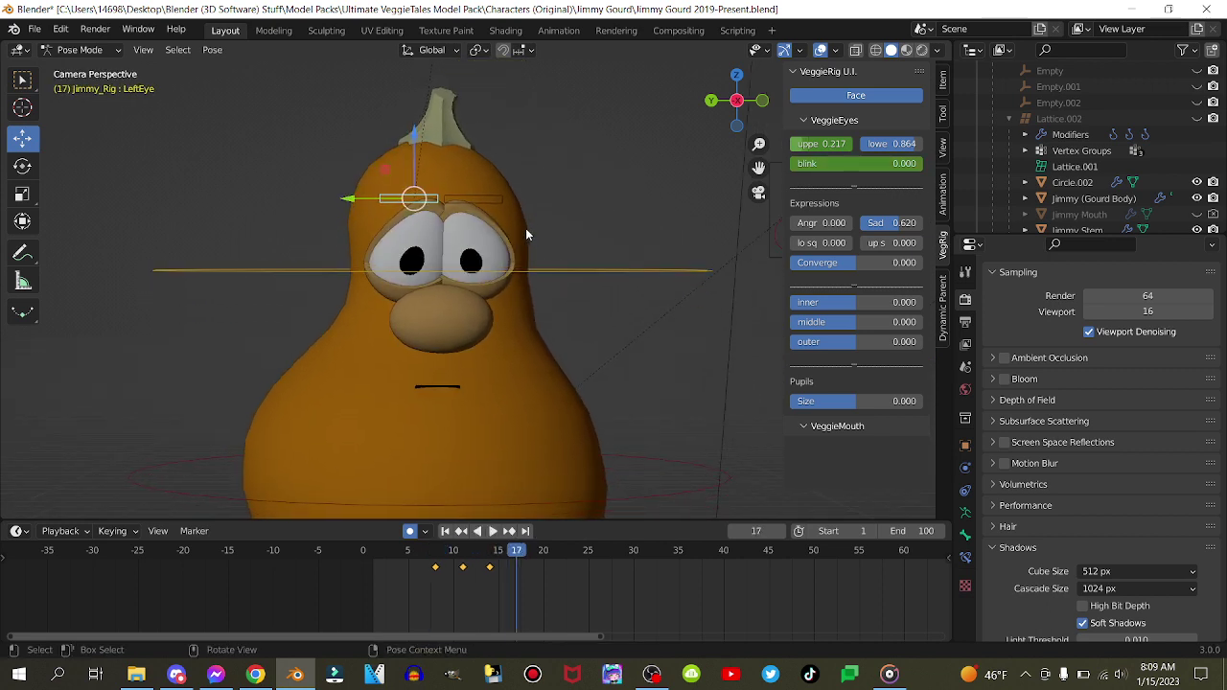
pyautogui.rightClick(887, 219)
pyautogui.click(891, 216)
pyautogui.rightClick(832, 243)
pyautogui.click(835, 240)
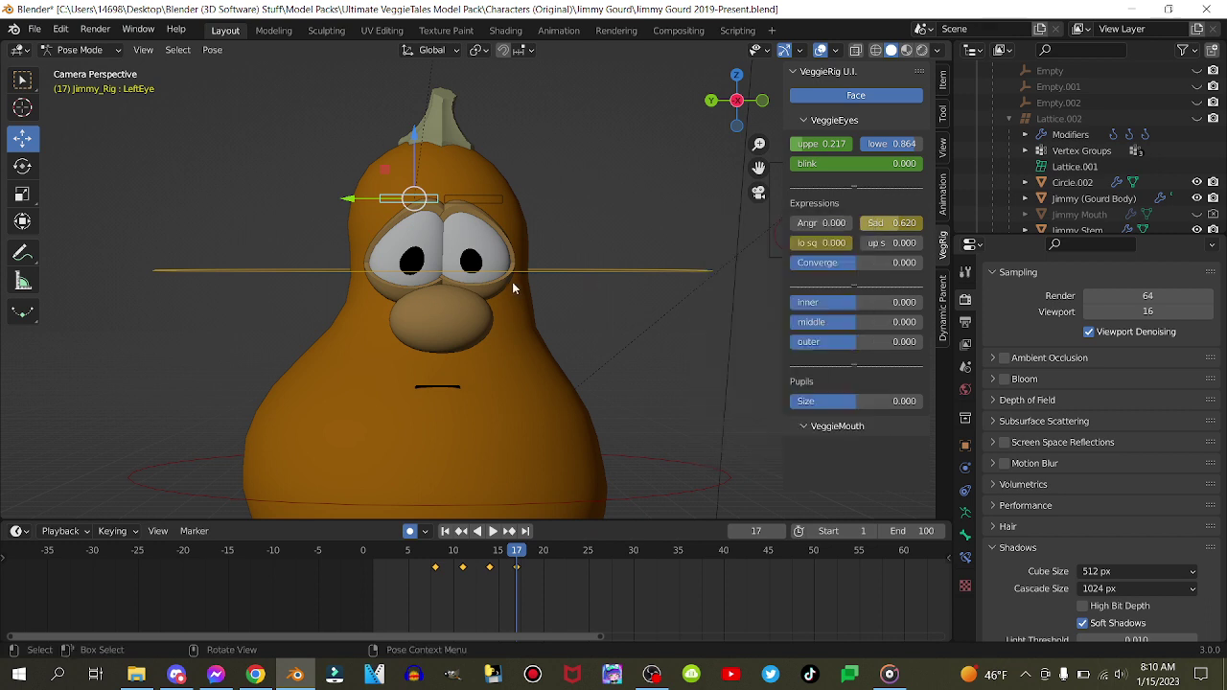
pyautogui.keyDown('alt'); pyautogui.scroll(-3, 512, 282); pyautogui.keyUp('alt')
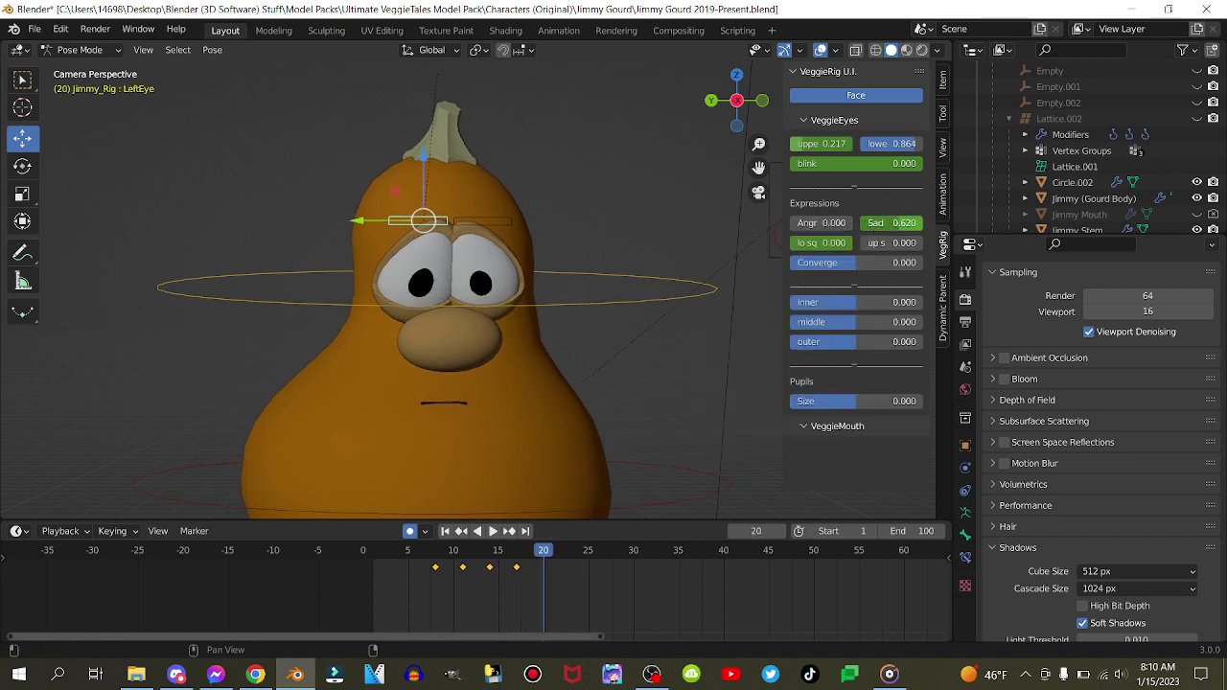
pyautogui.moveTo(872, 239); pyautogui.dragTo(879, 245)
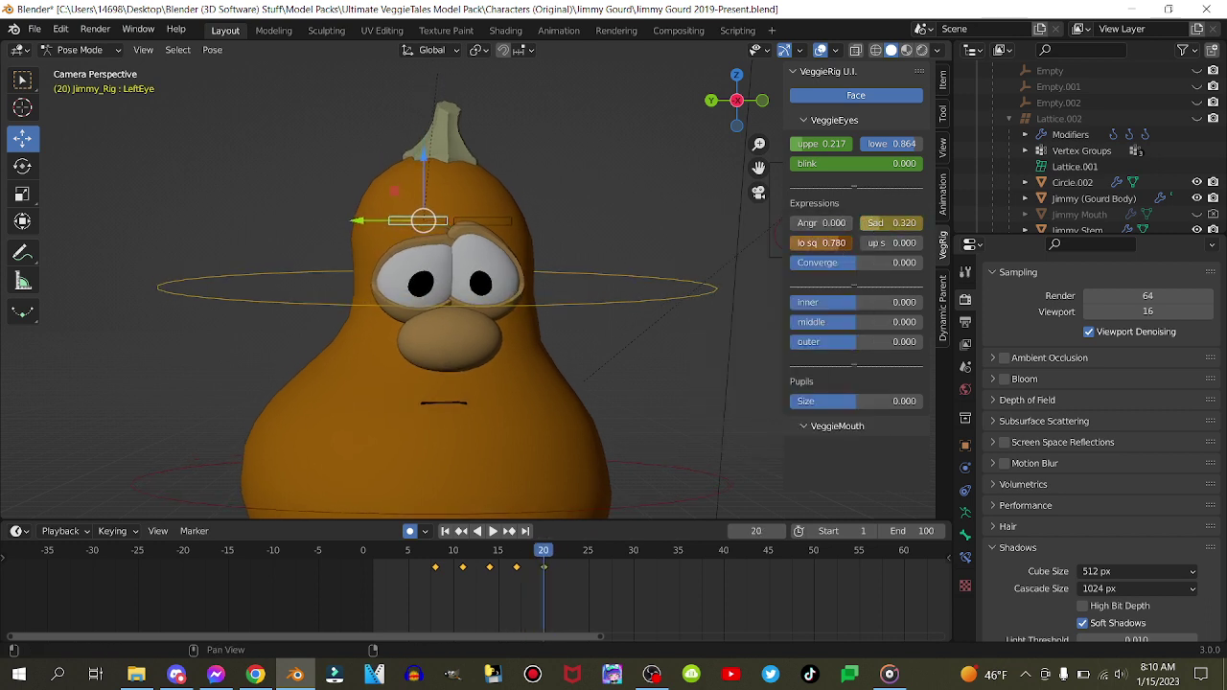
# - Select the RightEye control and keyframe its lo sq and inner values at 0.000 on frame 17
pyautogui.click(494, 221)
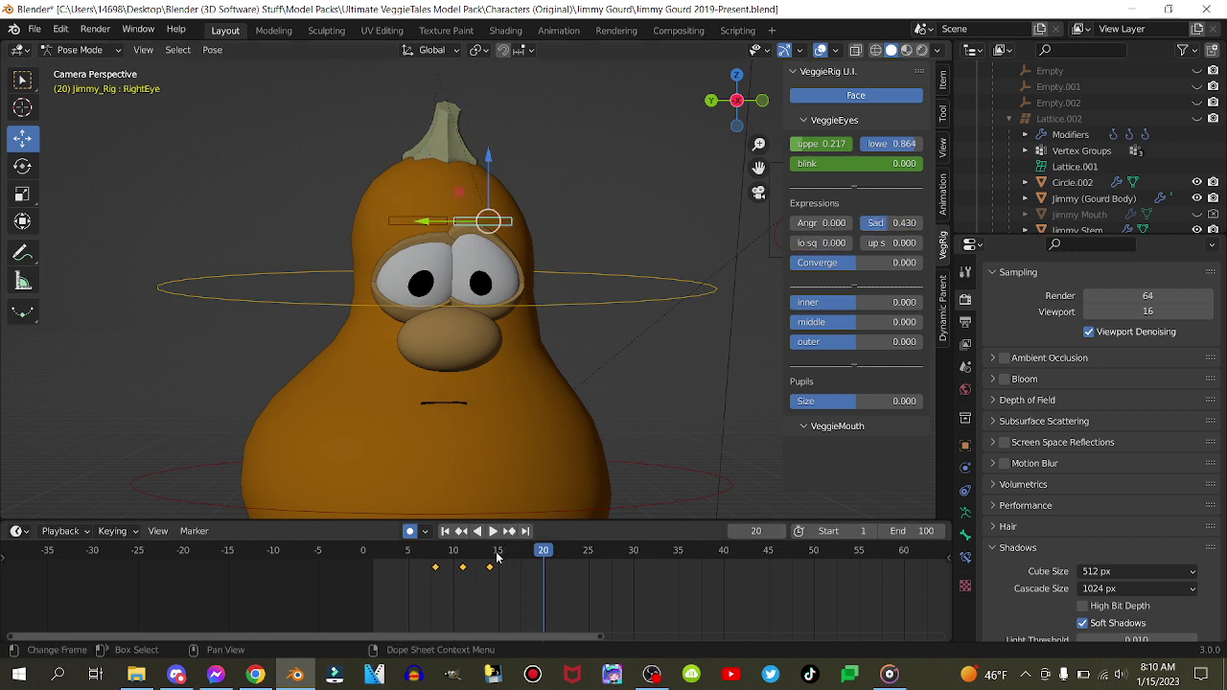
pyautogui.moveTo(498, 557)
pyautogui.mouseDown()
pyautogui.moveTo(488, 561)
pyautogui.moveTo(516, 561)
pyautogui.mouseUp()
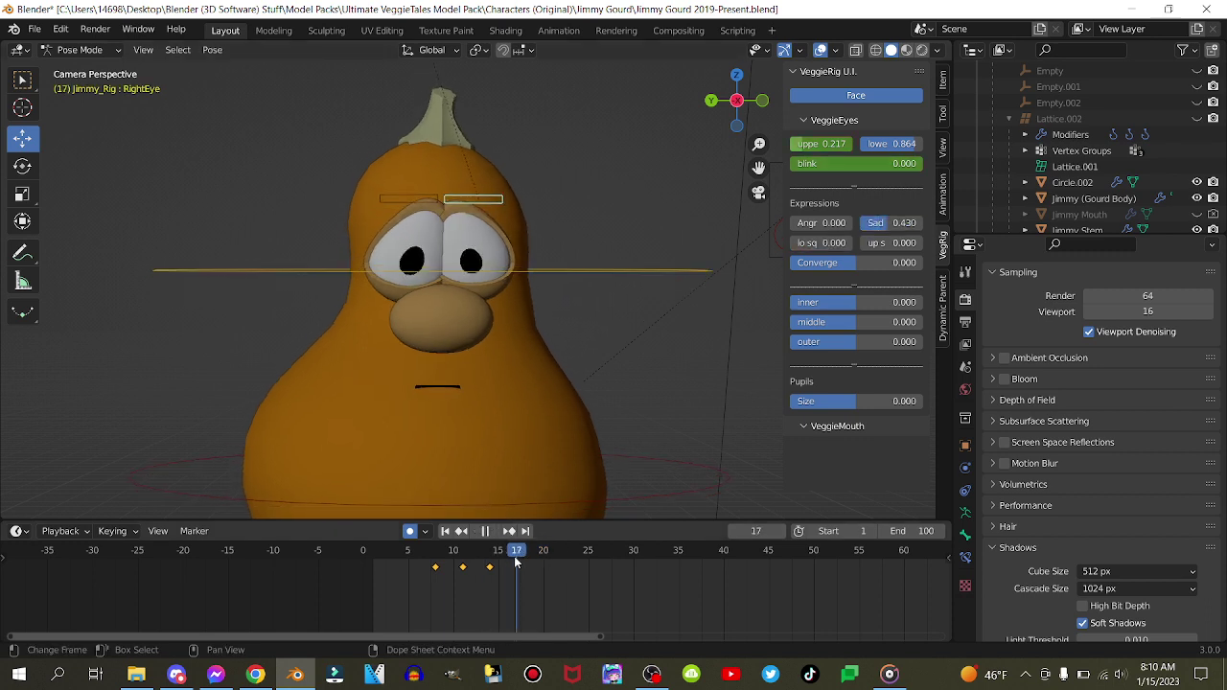
pyautogui.rightClick(831, 243)
pyautogui.click(832, 242)
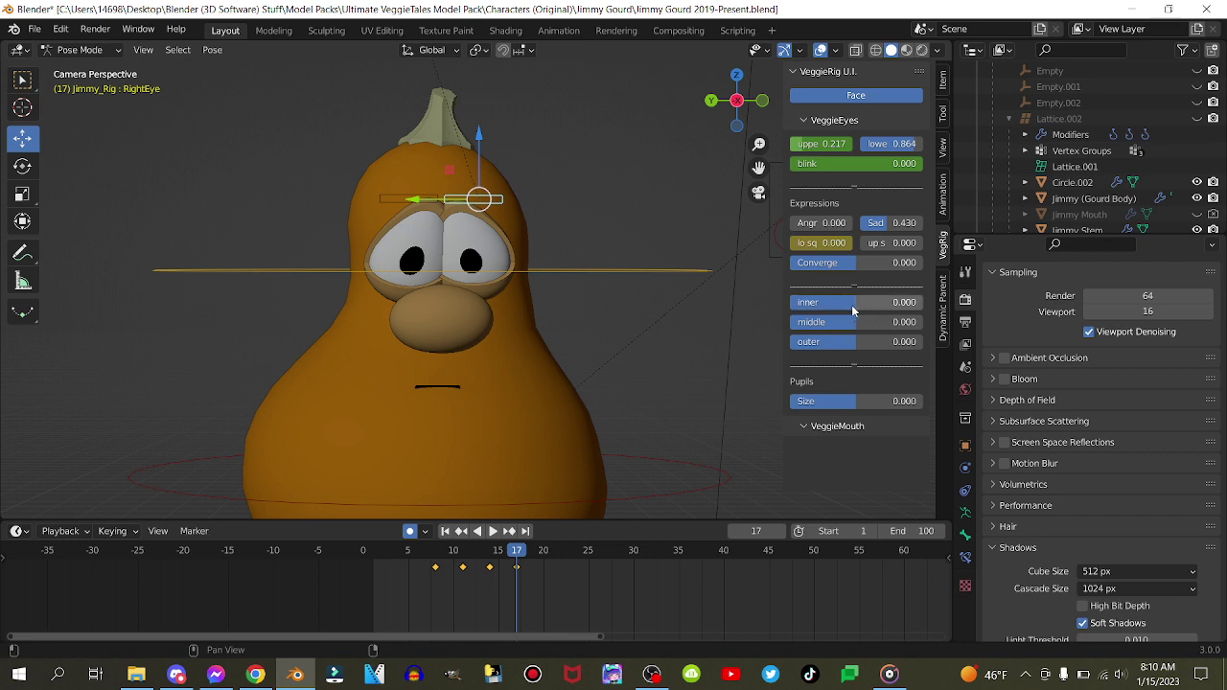
pyautogui.rightClick(852, 303)
pyautogui.click(852, 303)
# - Keyframe the RightEye's inner value at 0.743 and lo sq value at 0.590 on frame 20
pyautogui.press('Right')
pyautogui.press('Right')
pyautogui.press('Right')
pyautogui.press('Right')
pyautogui.press('Left')
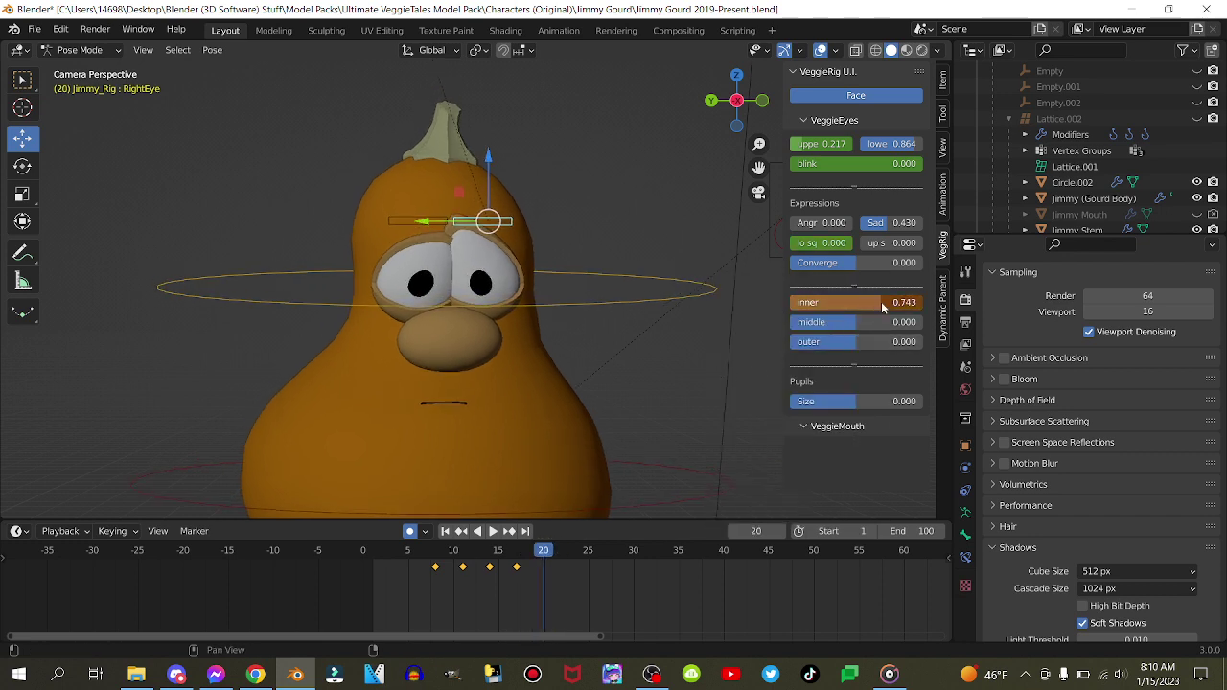
pyautogui.press('i')
pyautogui.moveTo(824, 243); pyautogui.dragTo(847, 243)
pyautogui.press('i')
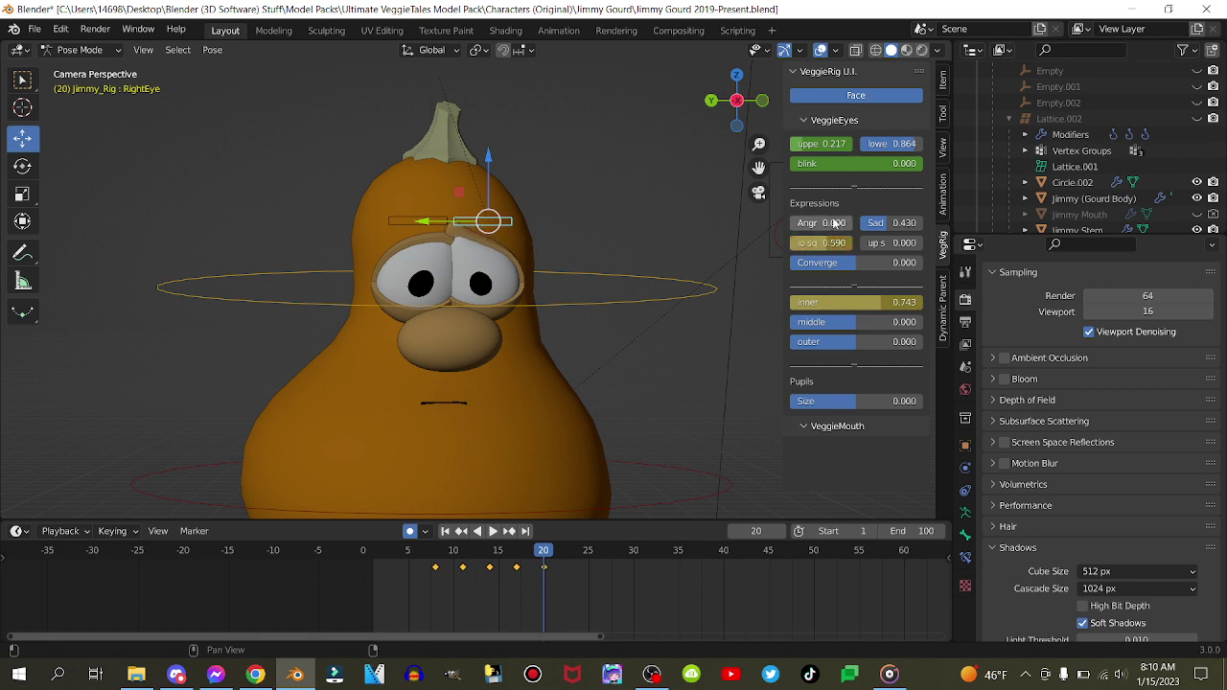
# - Keyframe the RightEye's Sad expression at 0.430 on frame 17
pyautogui.press('Left')
pyautogui.press('Left')
pyautogui.press('Left')
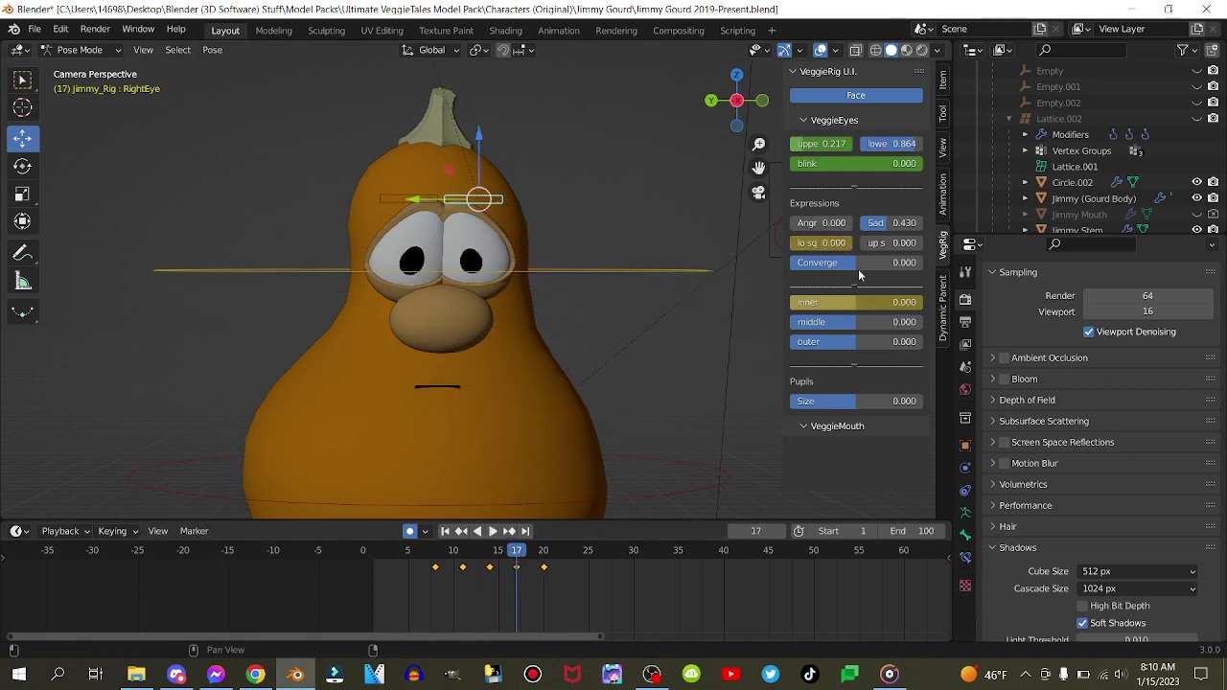
pyautogui.rightClick(898, 223)
pyautogui.click(898, 224)
# - Keyframe the RightEye's Sad at 0.000, inner at 0.305 and lo sq at 0.340 on frame 20, and play back the animation
pyautogui.click(509, 531)
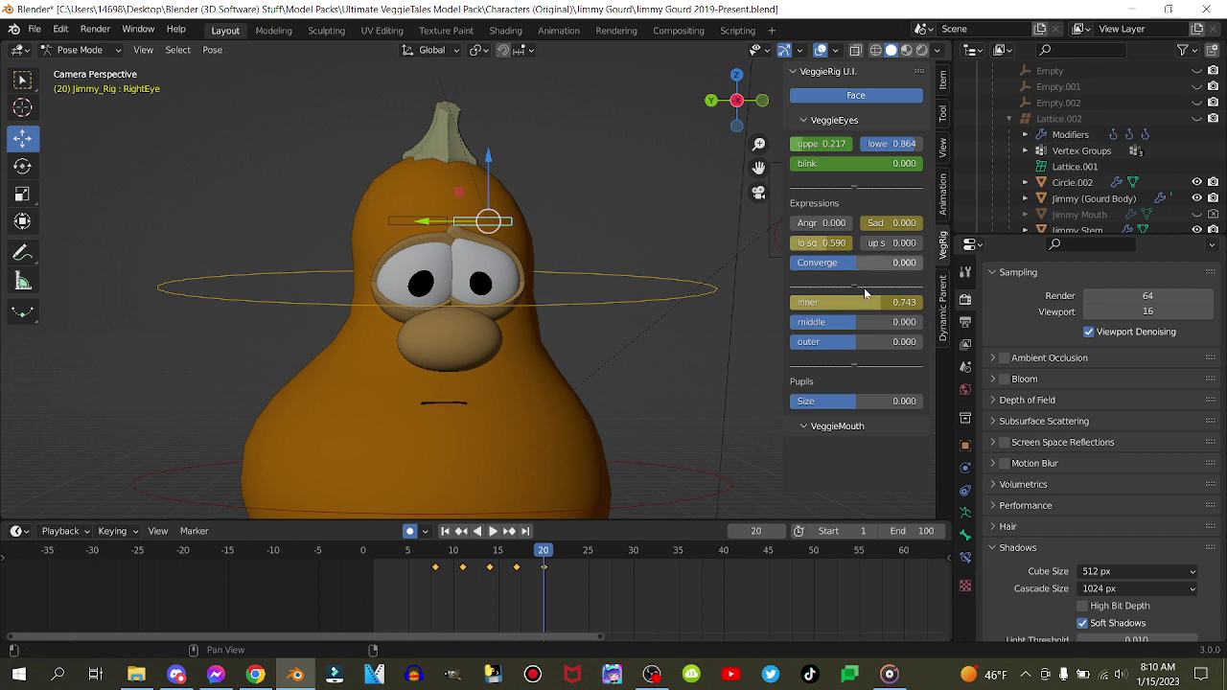
pyautogui.press('i')
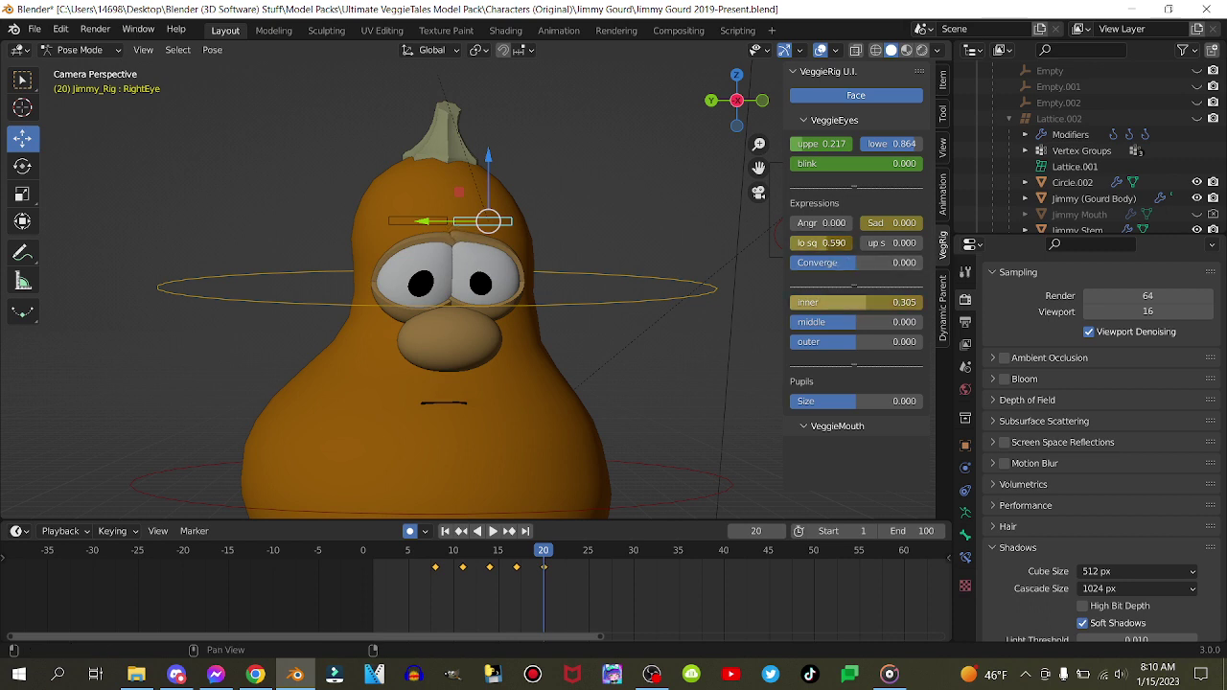
pyautogui.press('i')
pyautogui.click(421, 554)
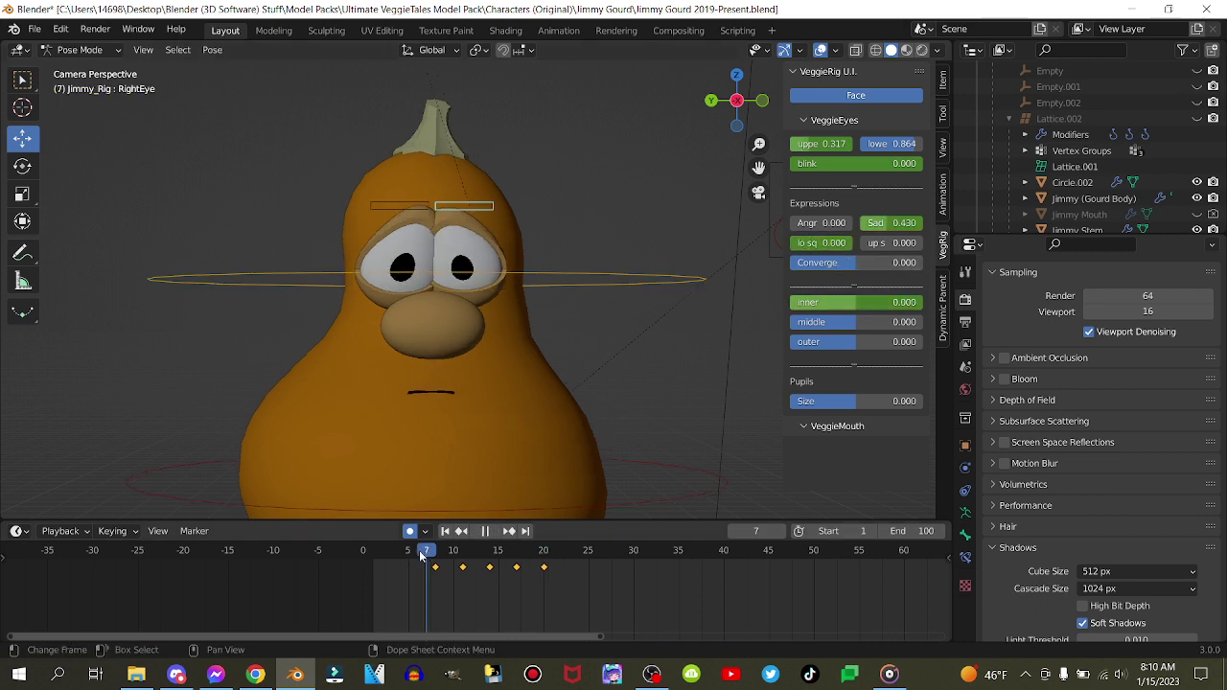
pyautogui.press('space')
pyautogui.press('space')
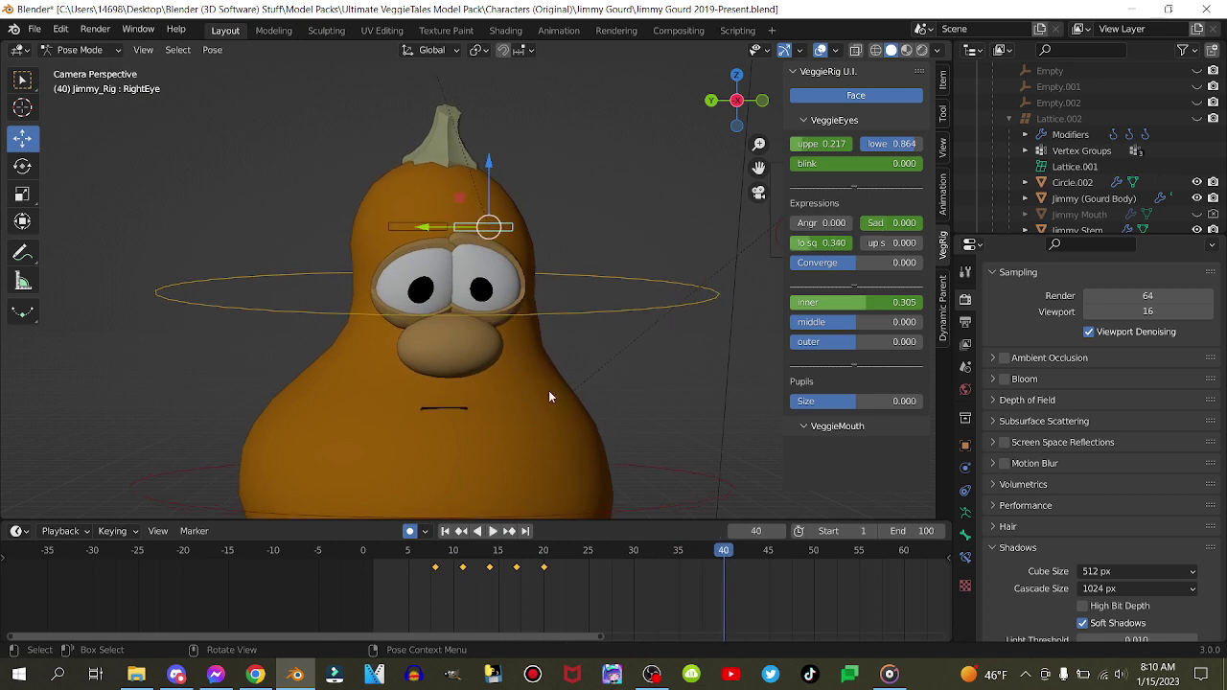
# - Keyframe the blink value at 0.000 on frame 39 for both the RightEye and LeftEye controls
pyautogui.rightClick(816, 165)
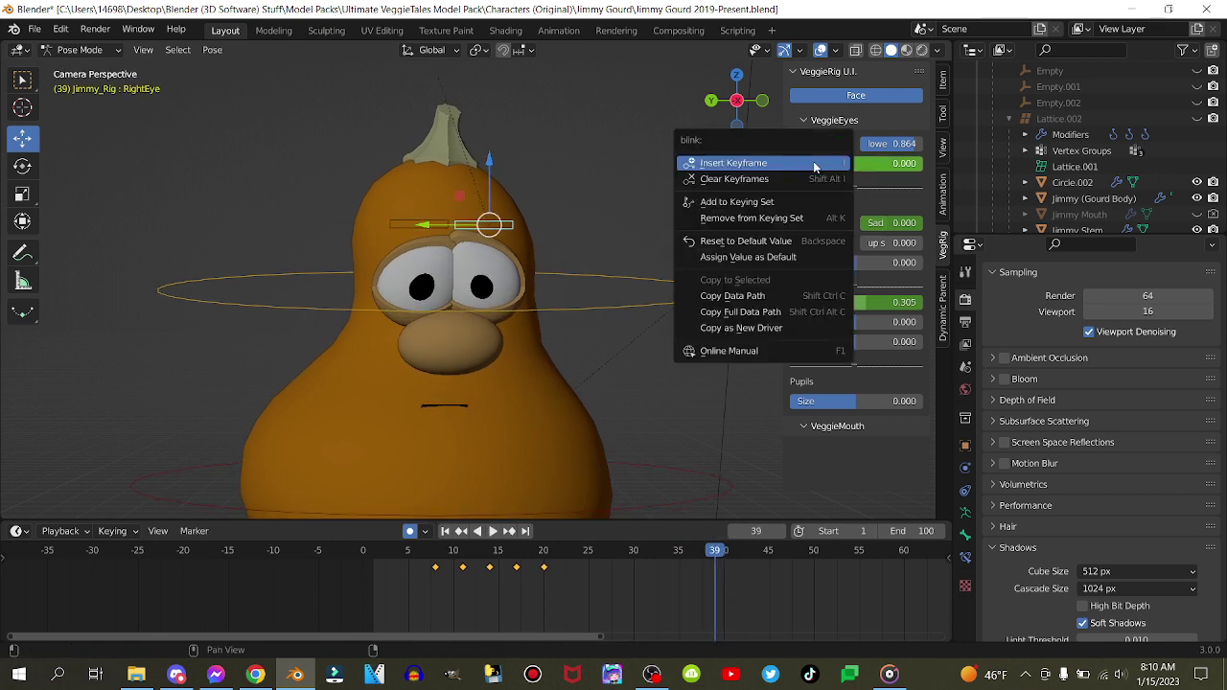
pyautogui.click(815, 166)
pyautogui.keyDown('shift'); pyautogui.click(410, 226); pyautogui.keyUp('shift')
pyautogui.rightClick(825, 163)
pyautogui.click(824, 165)
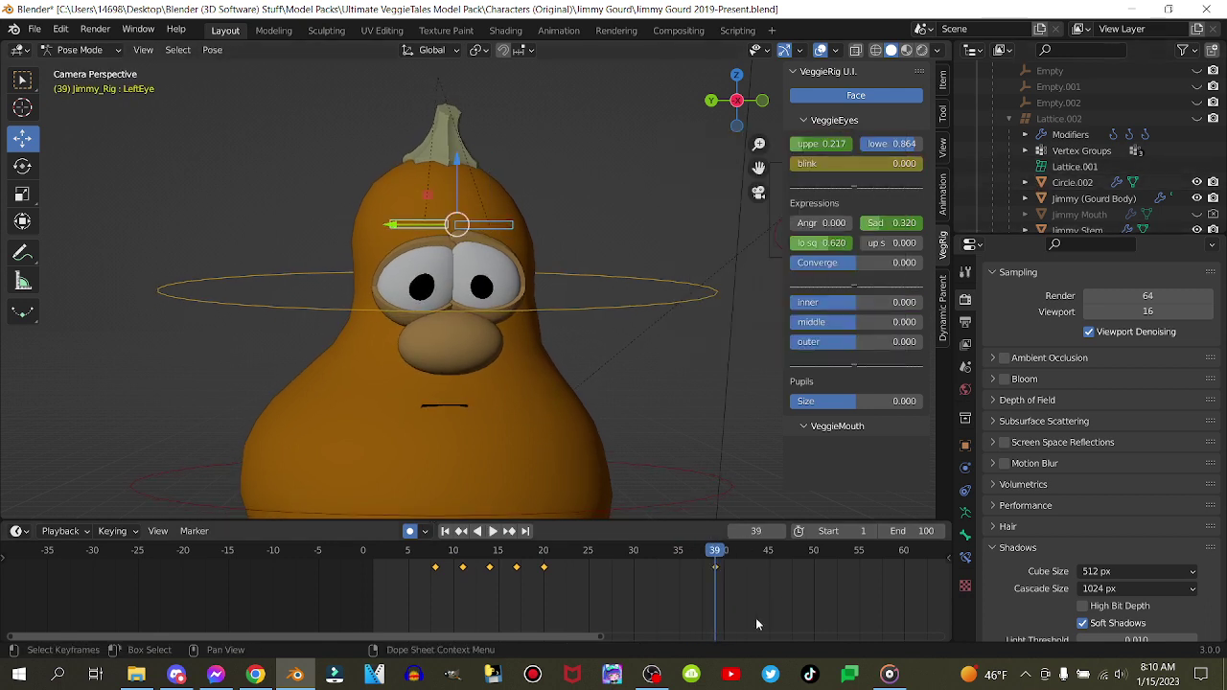
# - Duplicate both eyes' blink keyframes from frame 39 to frame 47
pyautogui.scroll(2, 494, 557)
pyautogui.scroll(1, 495, 557)
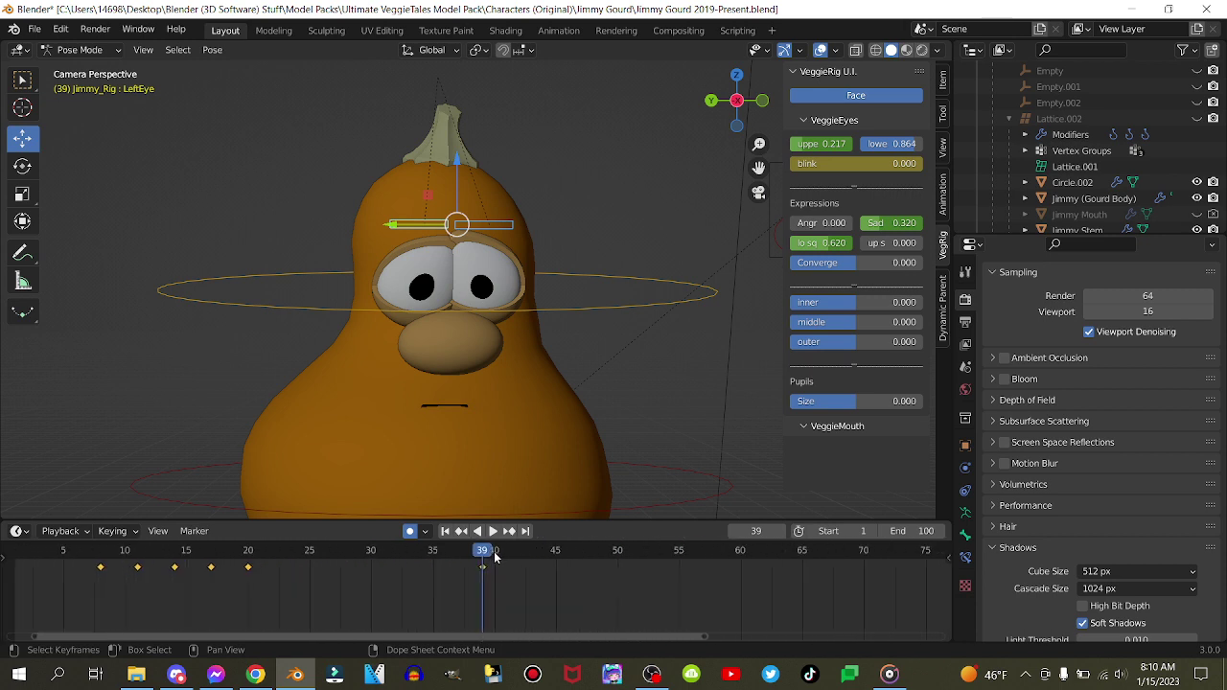
pyautogui.press('space')
pyautogui.press('space')
pyautogui.press('Right')
pyautogui.press('Right')
pyautogui.press('Right')
pyautogui.press('Right')
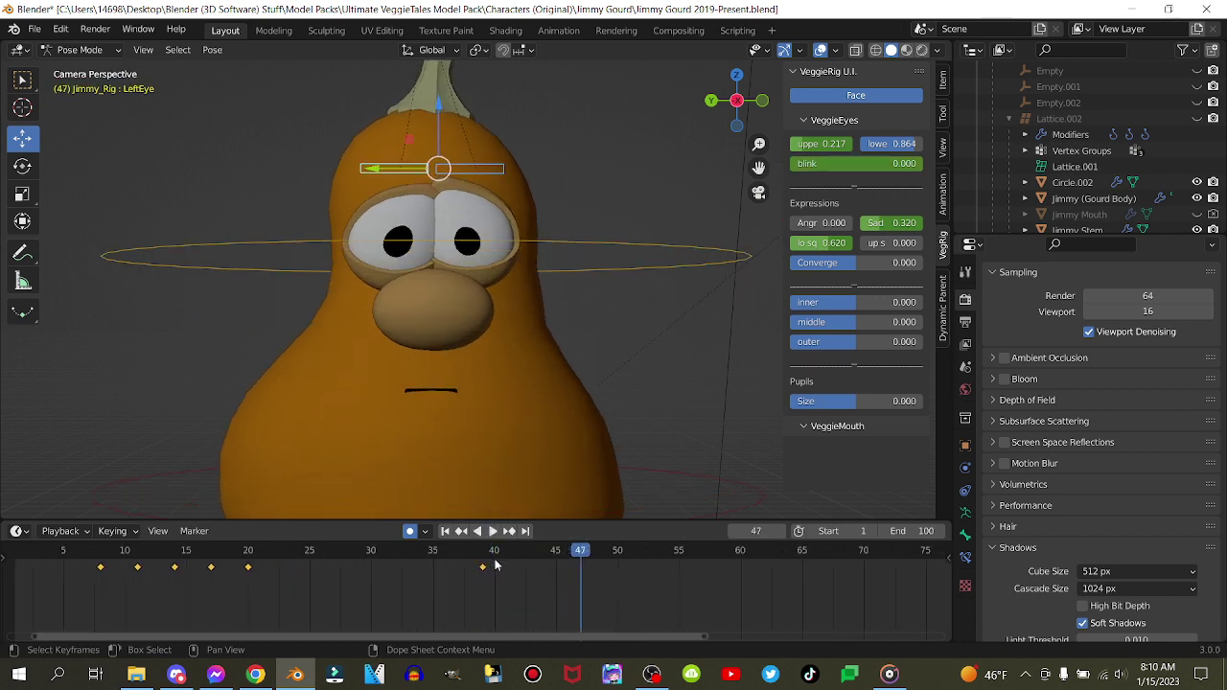
pyautogui.moveTo(469, 574); pyautogui.dragTo(527, 562)
pyautogui.hotkey('shift', 'd')
pyautogui.click(617, 588)
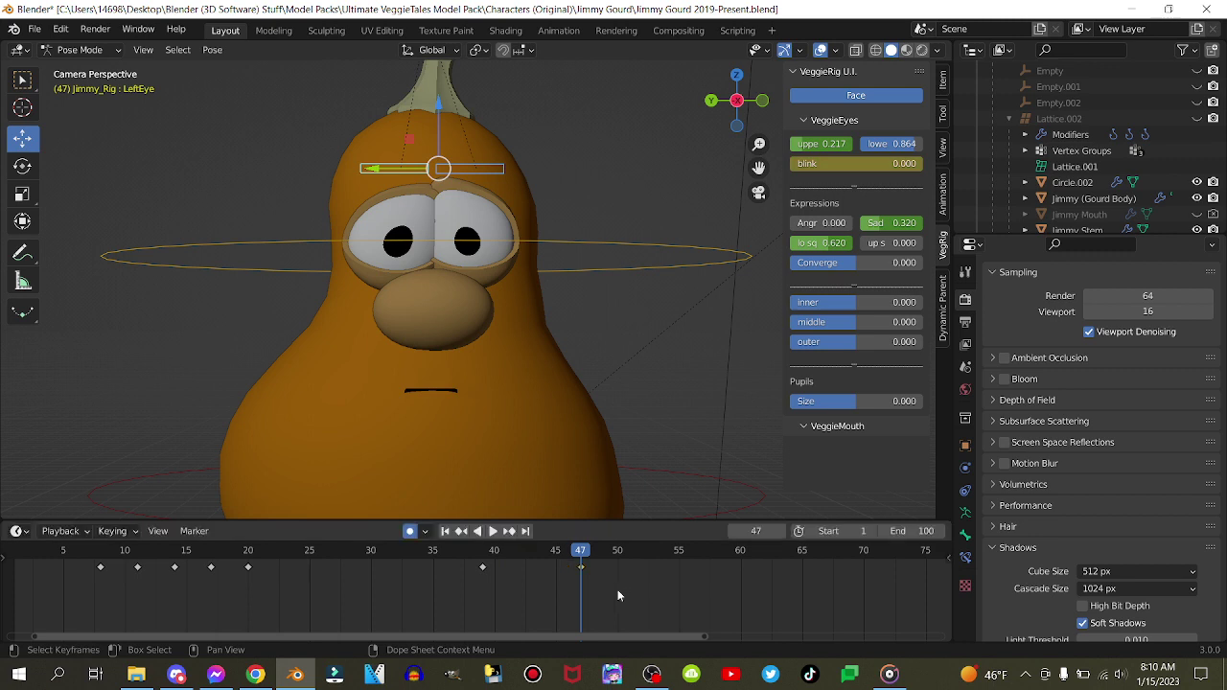
# - Keyframe the blink value at about 0.557 on frame 43 for both the LeftEye and RightEye controls
pyautogui.click(530, 552)
pyautogui.moveTo(815, 163); pyautogui.dragTo(888, 163)
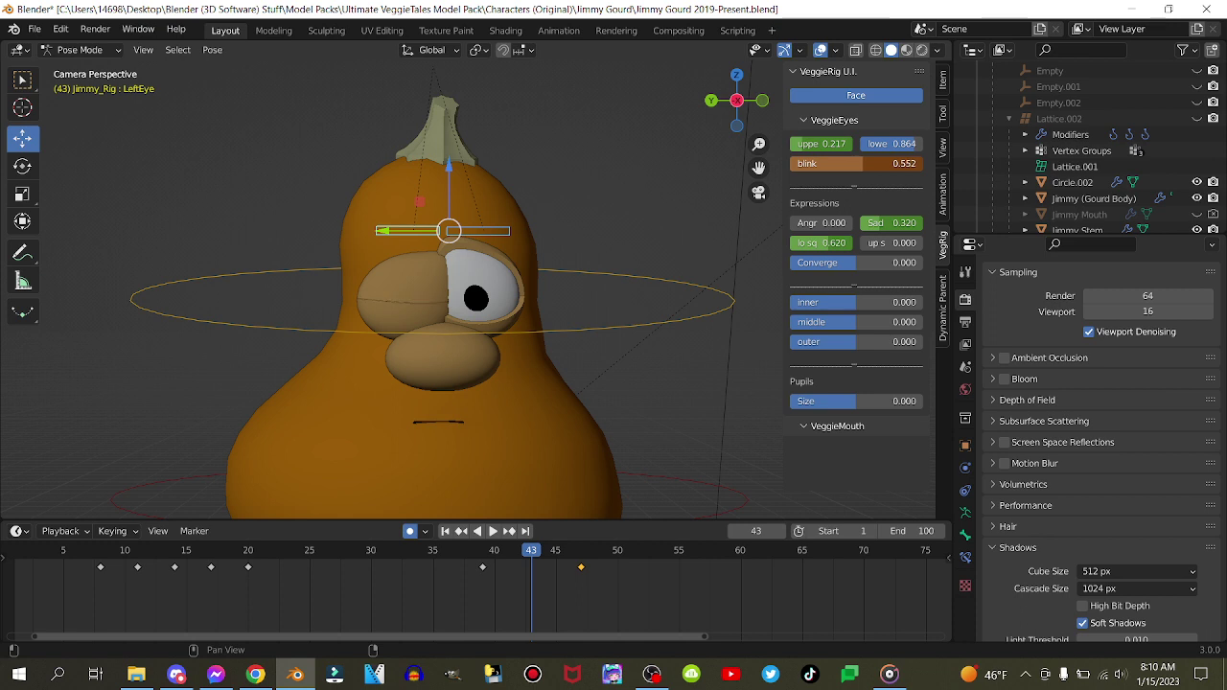
pyautogui.moveTo(888, 163); pyautogui.dragTo(863, 167)
pyautogui.scroll(6, 476, 278)
pyautogui.click(354, 125)
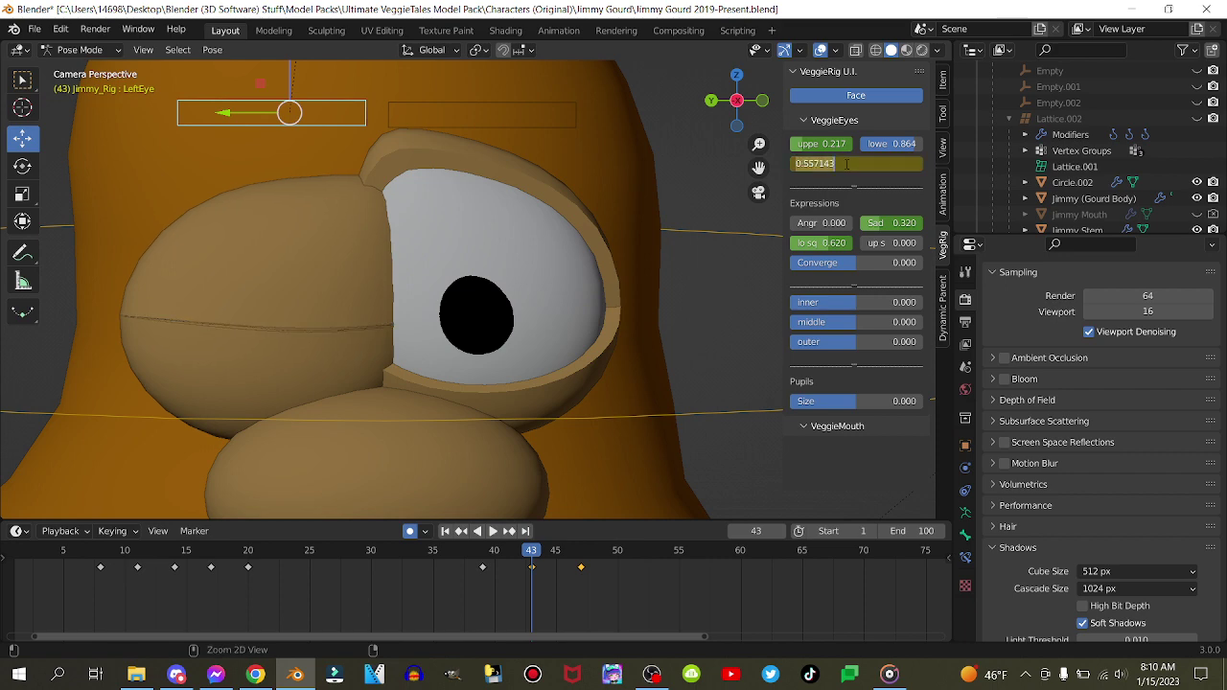
pyautogui.click(474, 131)
pyautogui.scroll(-8, 660, 299)
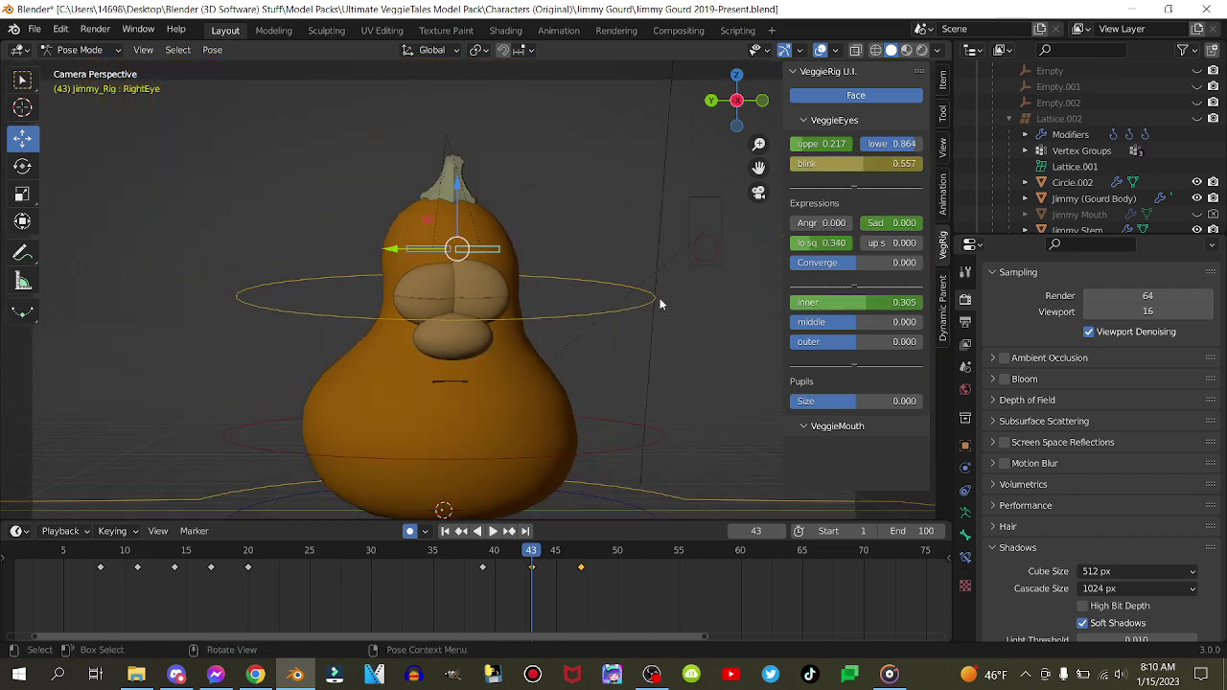
pyautogui.scroll(2, 623, 295)
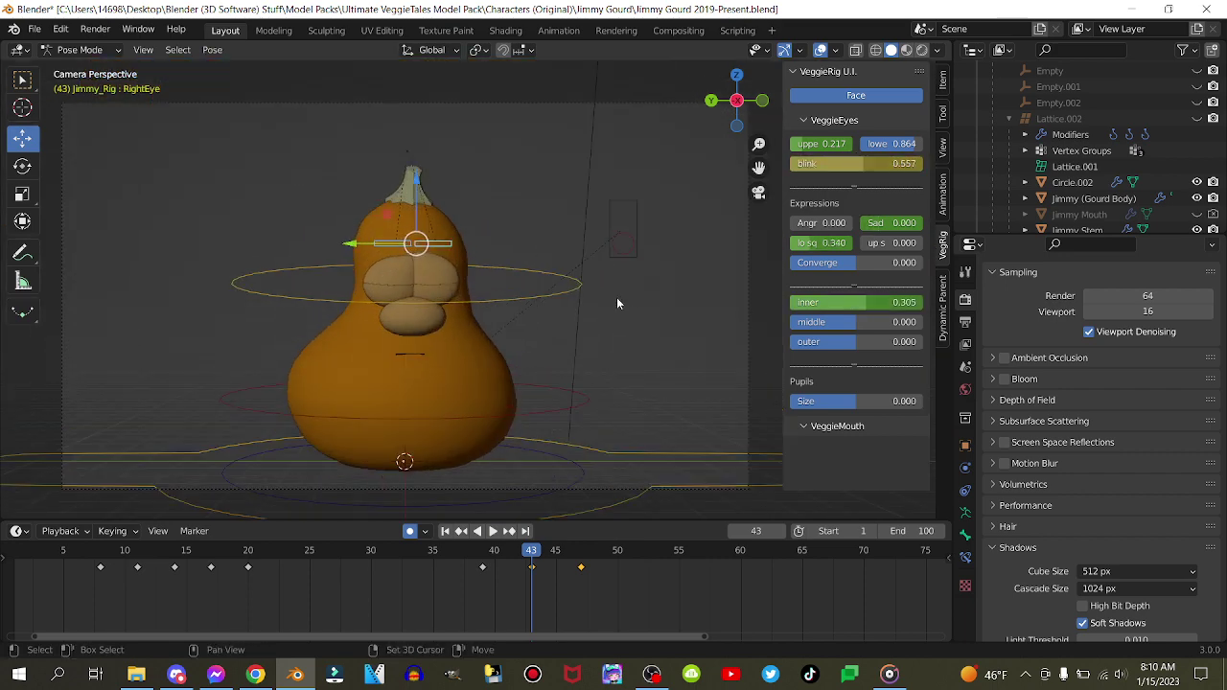
# - On frame 39, keyframe the RightEye's inner at 0.305 and lo sq at 0.340, and the LeftEye's Sad at 0.320 and lo sq at 0.620
pyautogui.click(484, 553)
pyautogui.rightClick(857, 305)
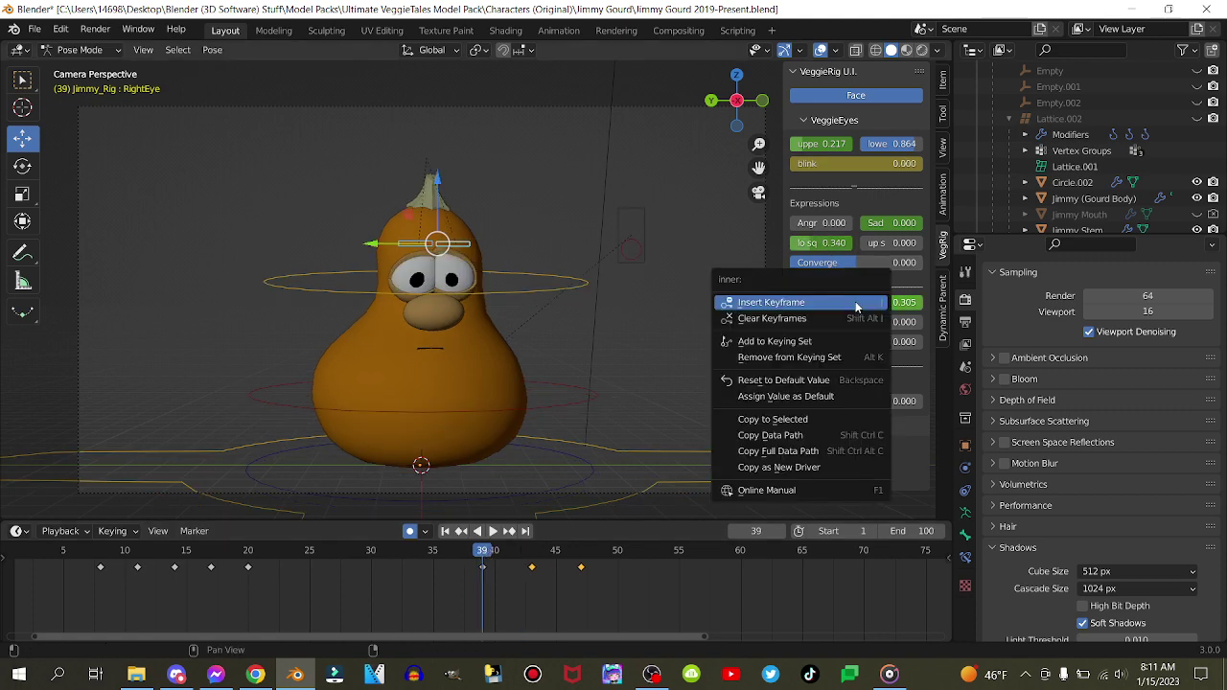
pyautogui.click(857, 306)
pyautogui.click(412, 243)
pyautogui.rightClick(897, 227)
pyautogui.click(897, 227)
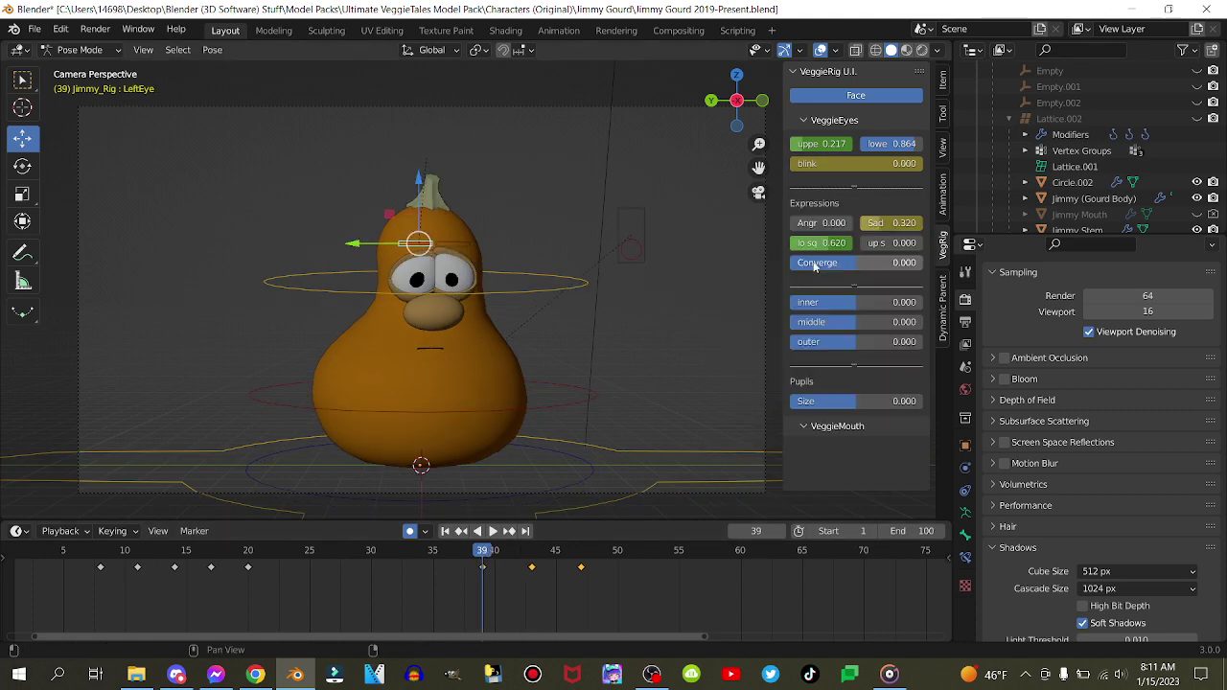
pyautogui.rightClick(827, 246)
pyautogui.click(827, 245)
pyautogui.click(457, 250)
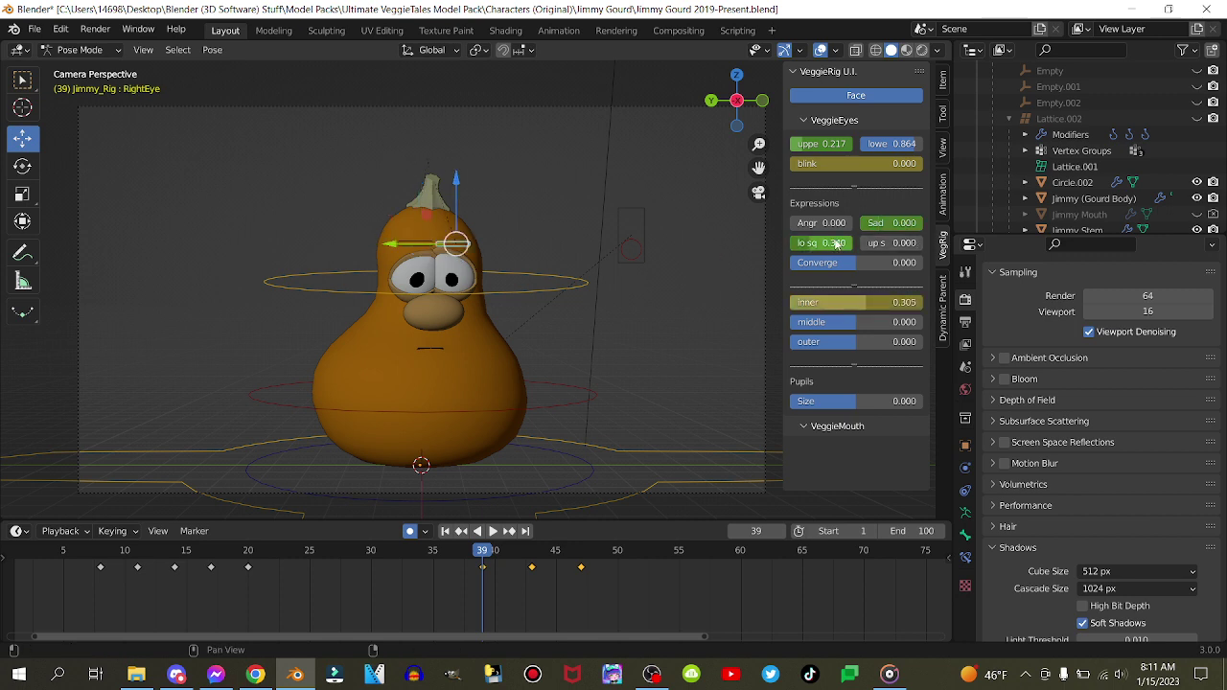
# - On frame 47, keyframe lo sq at 0.000 for both eyes and the LeftEye's Sad at 0.000
pyautogui.click(511, 531)
pyautogui.click(511, 531)
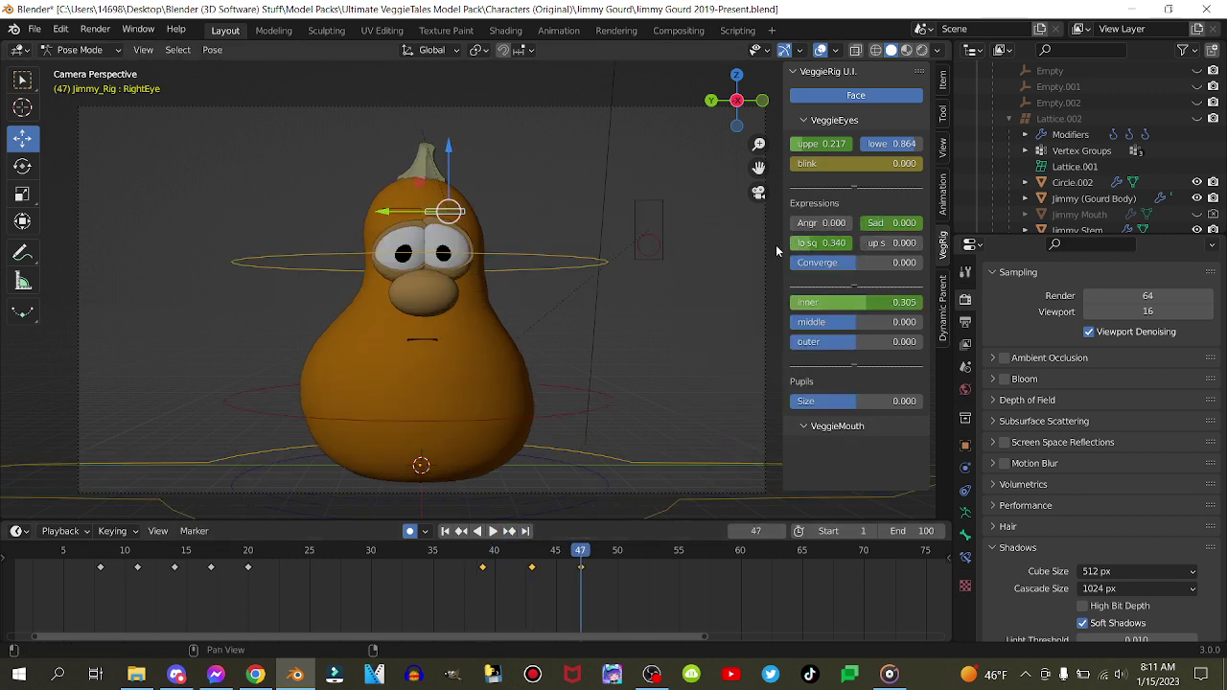
pyautogui.moveTo(833, 244); pyautogui.dragTo(788, 242)
pyautogui.click(406, 209)
pyautogui.moveTo(912, 223); pyautogui.dragTo(908, 223)
pyautogui.hotkey('ctrl', 'z')
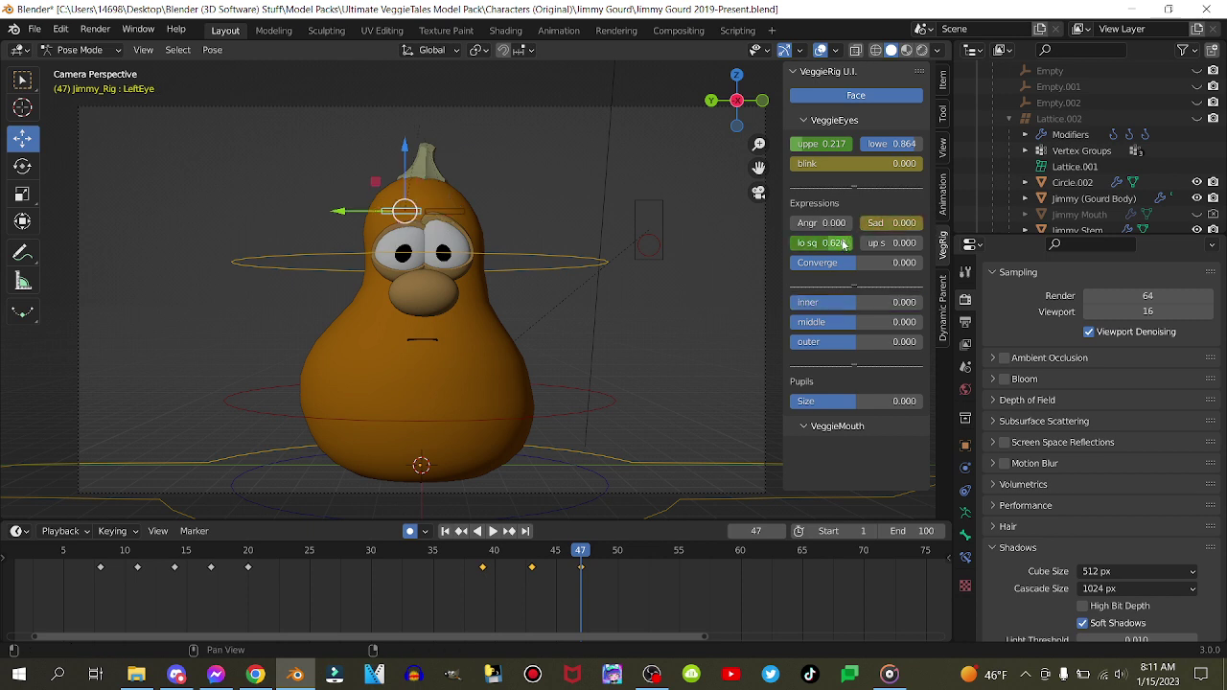
pyautogui.hotkey('ctrl', 'z')
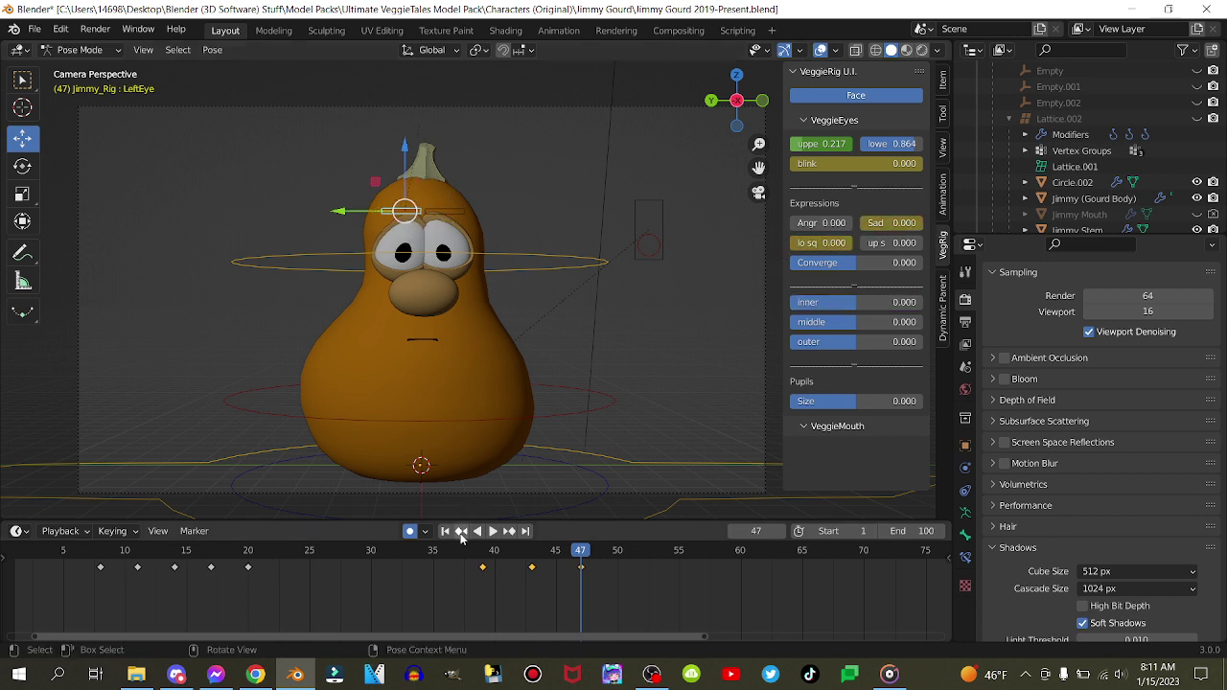
# - Keyframe the RightEye's lo sq at 0.670 on frame 43
pyautogui.click(461, 533)
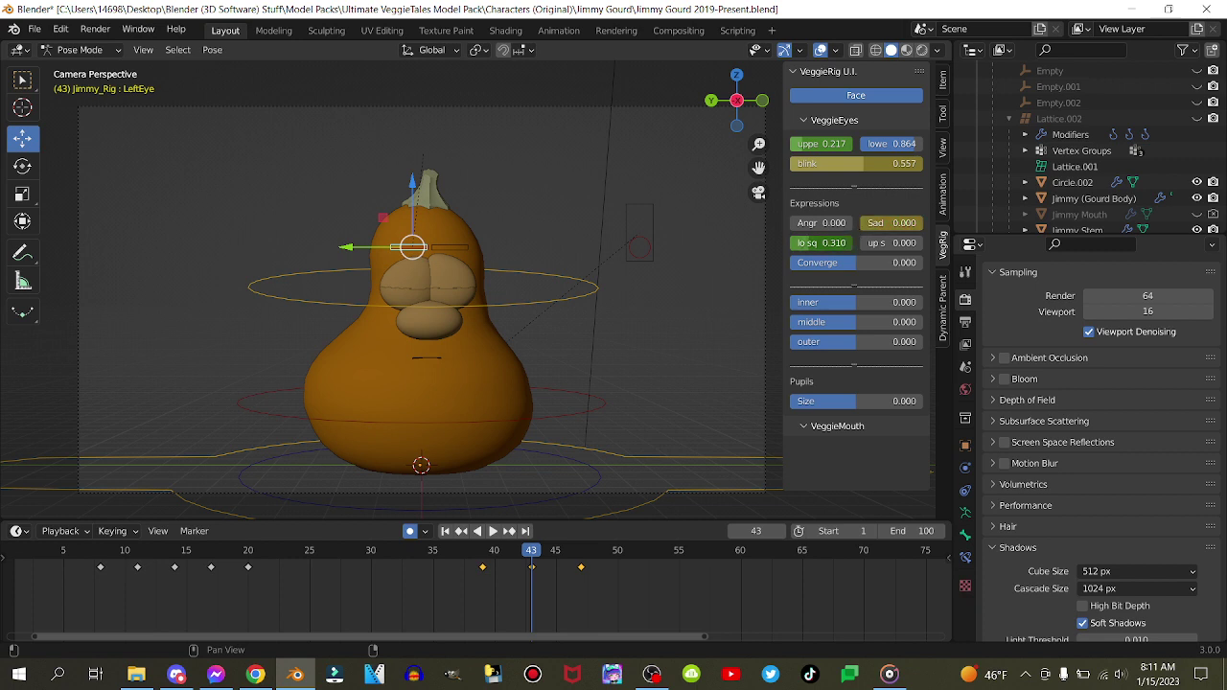
pyautogui.click(470, 261)
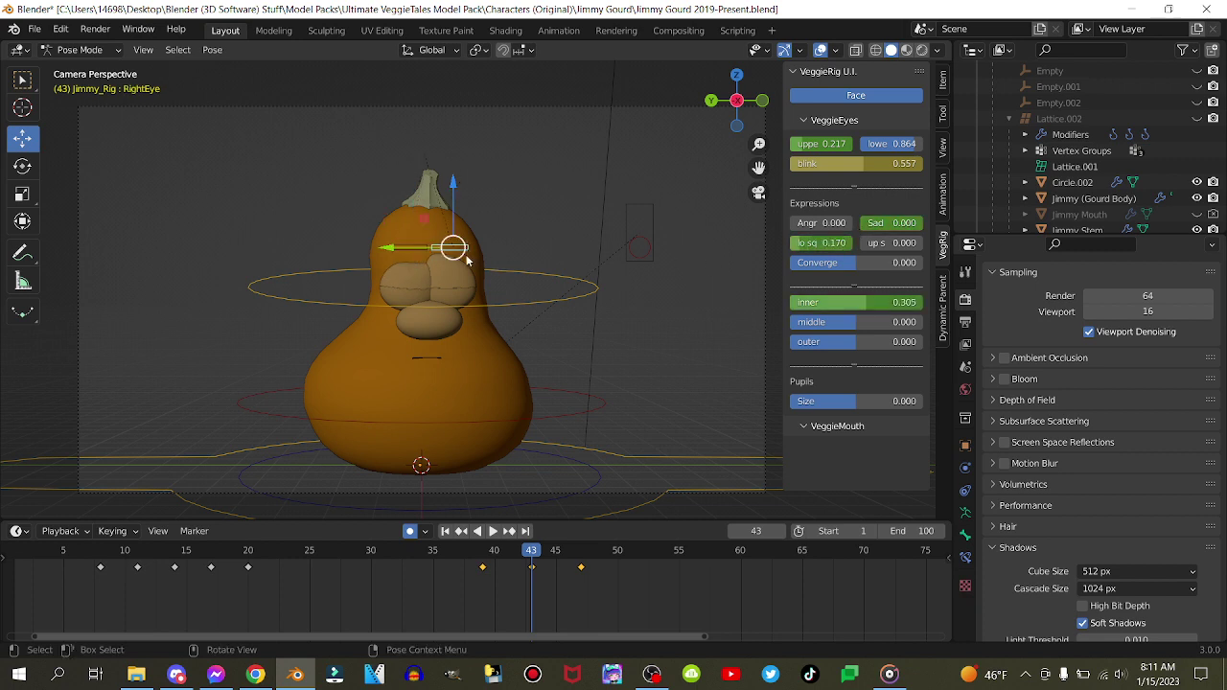
pyautogui.moveTo(822, 239)
pyautogui.mouseDown()
pyautogui.moveTo(791, 242)
pyautogui.moveTo(843, 244)
pyautogui.mouseUp()
pyautogui.click(486, 553)
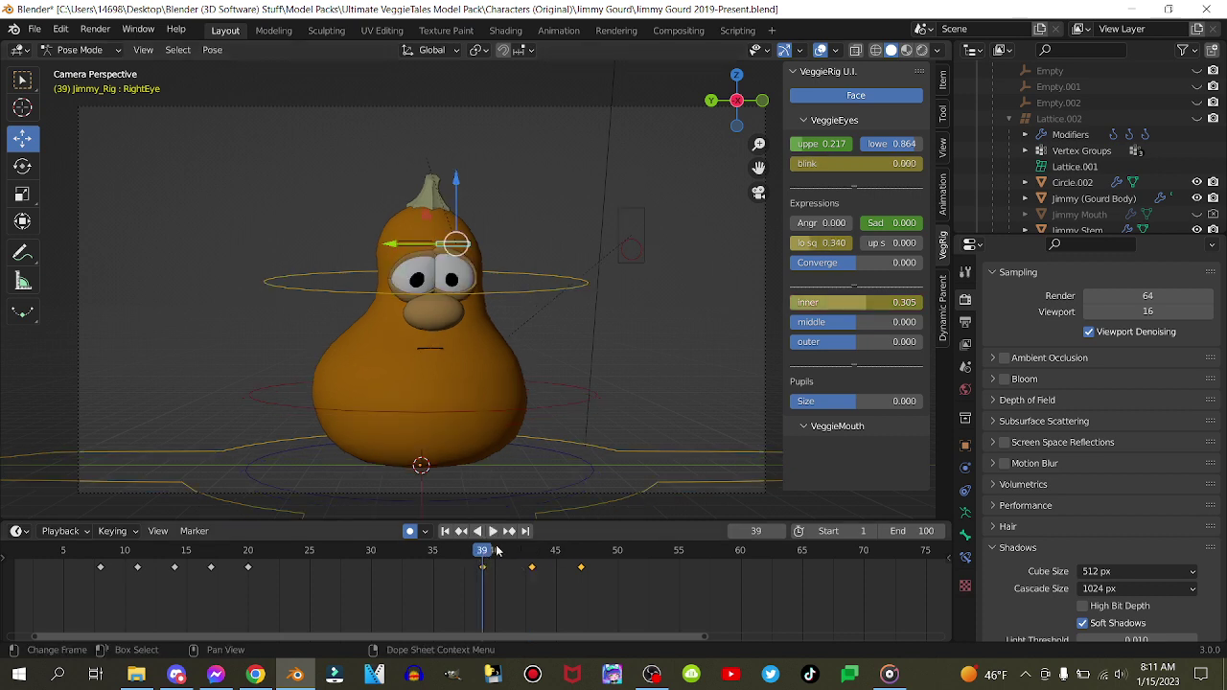
pyautogui.rightClick(865, 304)
pyautogui.click(509, 532)
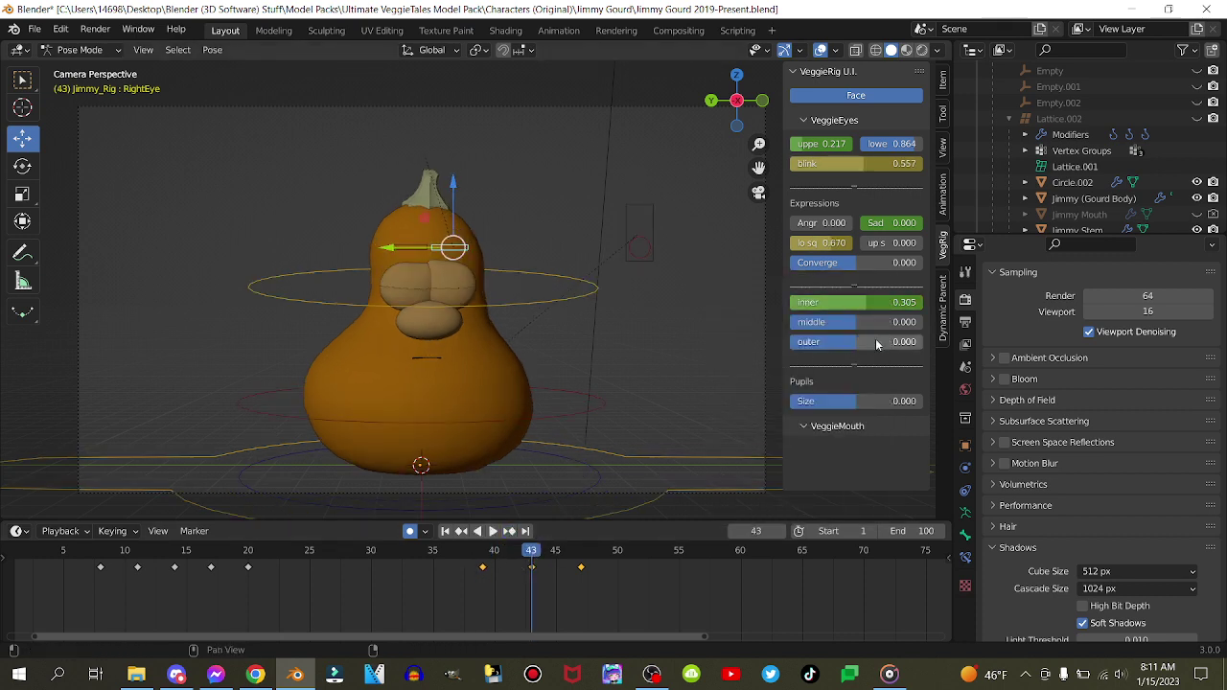
# - Keyframe the RightEye's inner at 0.000 on frame 43, raise its lo sq to about 0.87, and play back the animation
pyautogui.click(888, 303)
pyautogui.write('0')
pyautogui.press('Return')
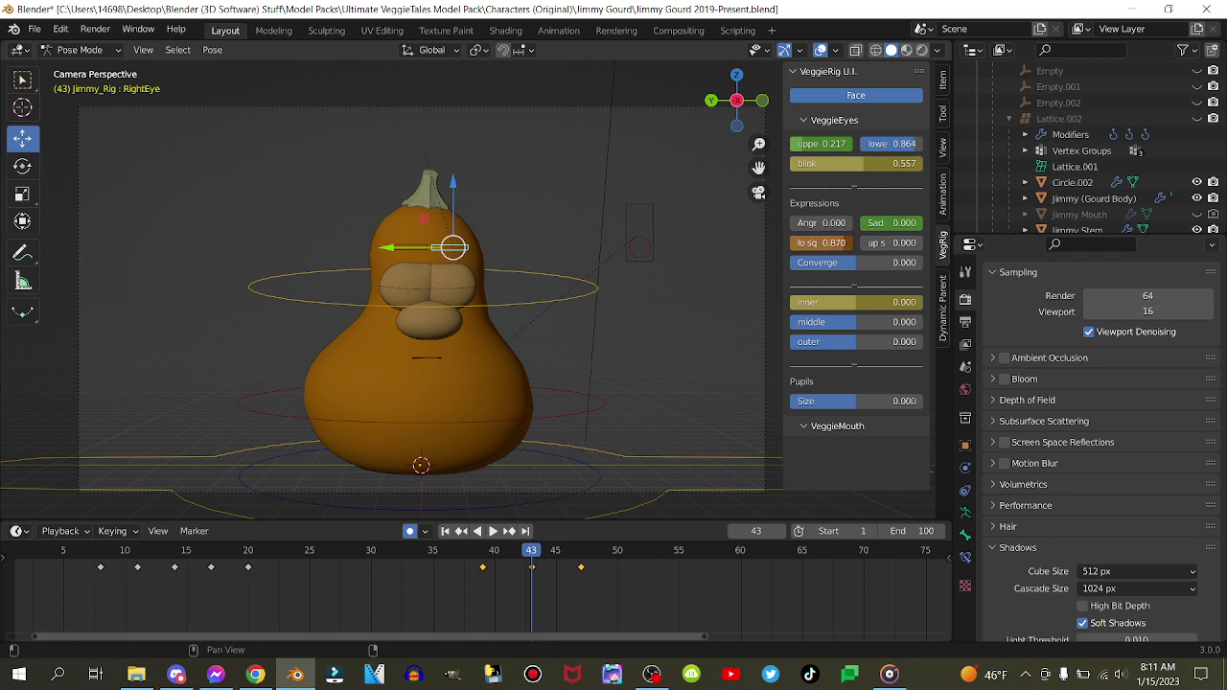
pyautogui.moveTo(821, 243); pyautogui.dragTo(815, 243)
pyautogui.press('space')
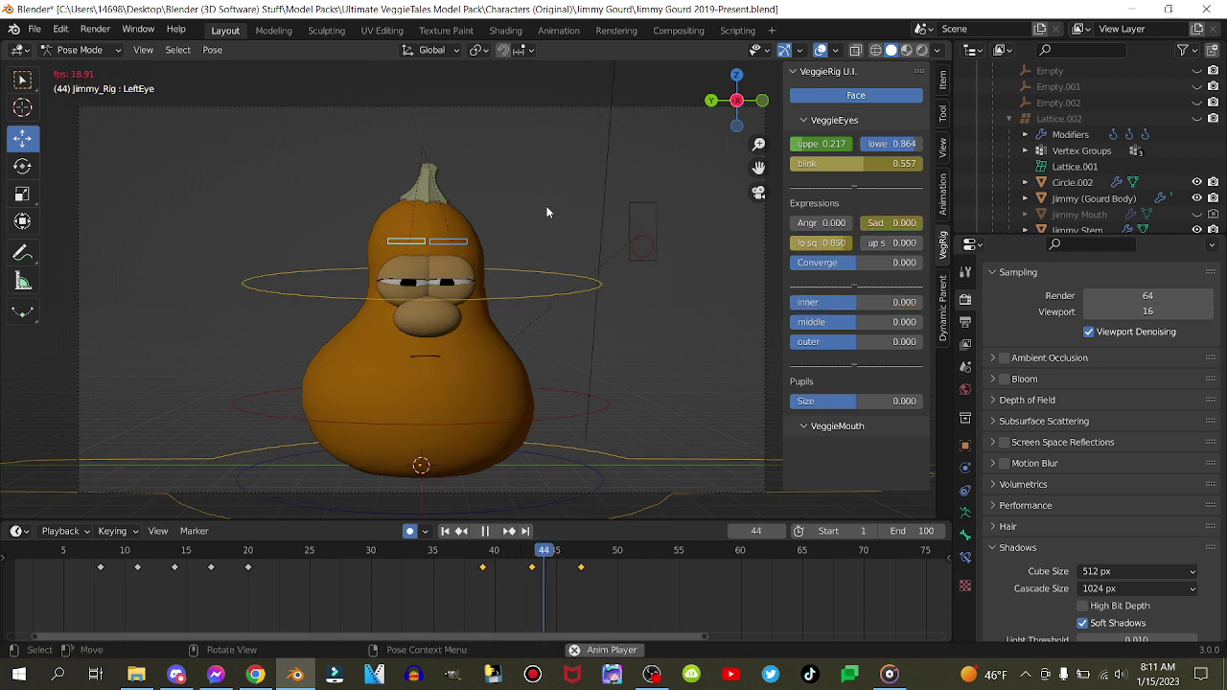
pyautogui.press('space')
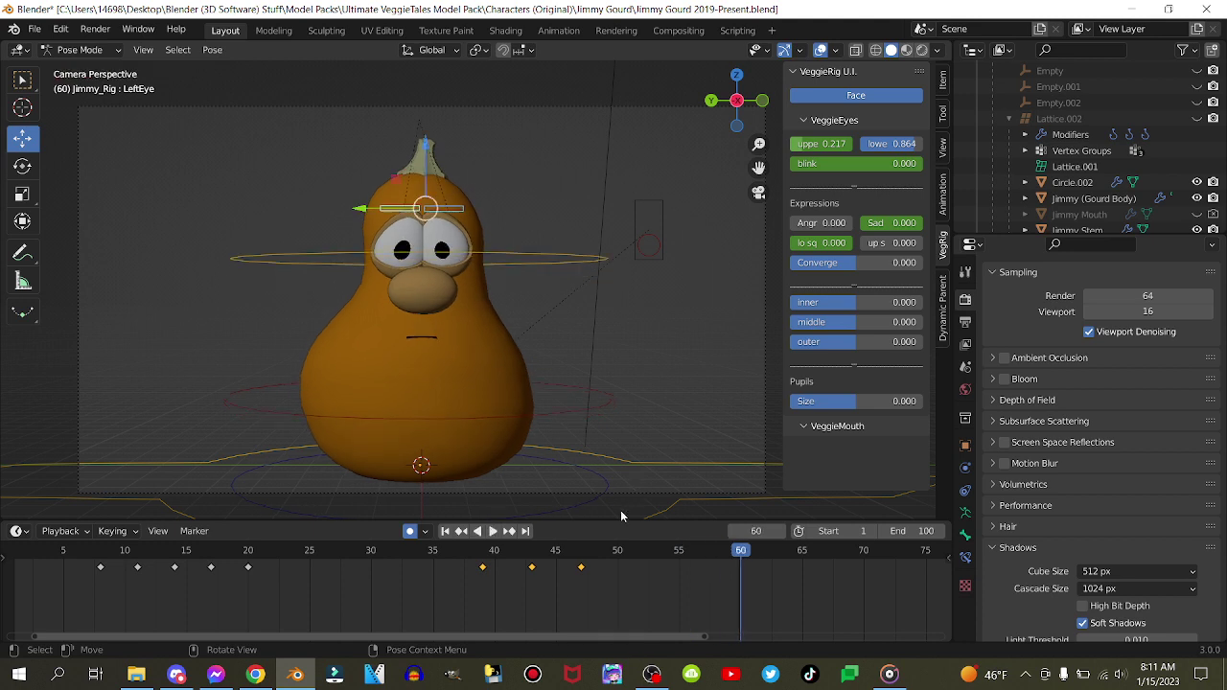
# - Keyframe lo sq at 0.000 on frame 52 for both the LeftEye and RightEye controls
pyautogui.moveTo(568, 584); pyautogui.dragTo(416, 581, button='middle')
pyautogui.scroll(-3, 545, 565)
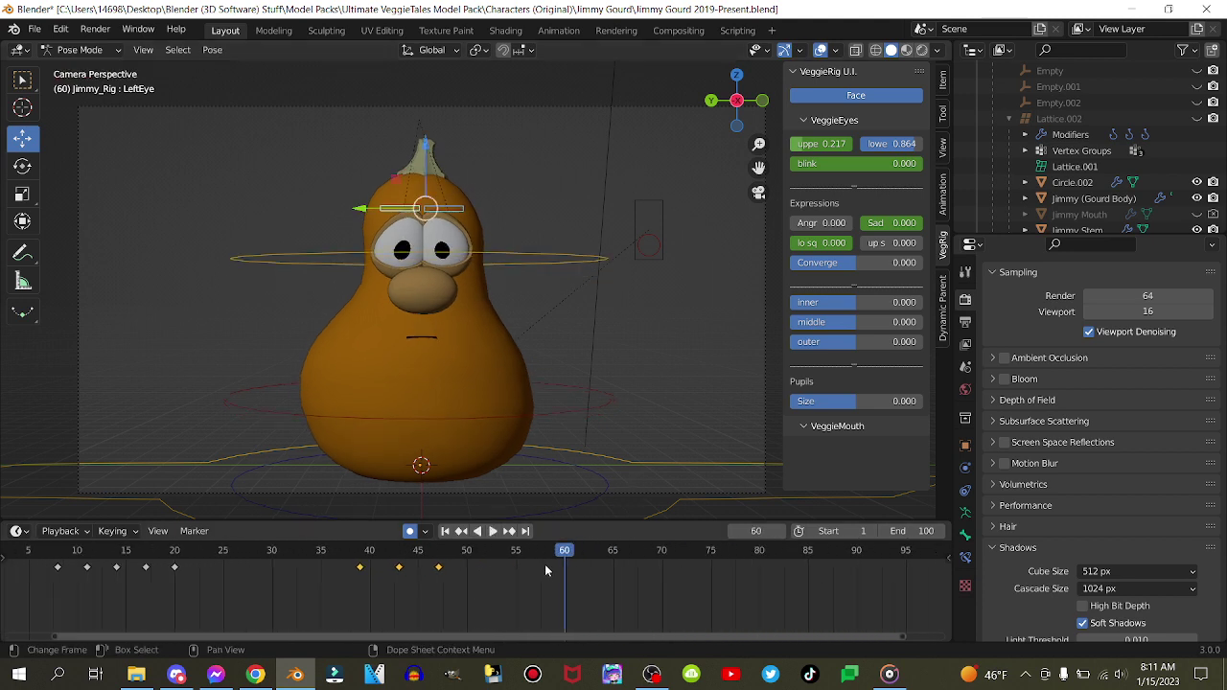
pyautogui.moveTo(542, 562); pyautogui.dragTo(486, 557)
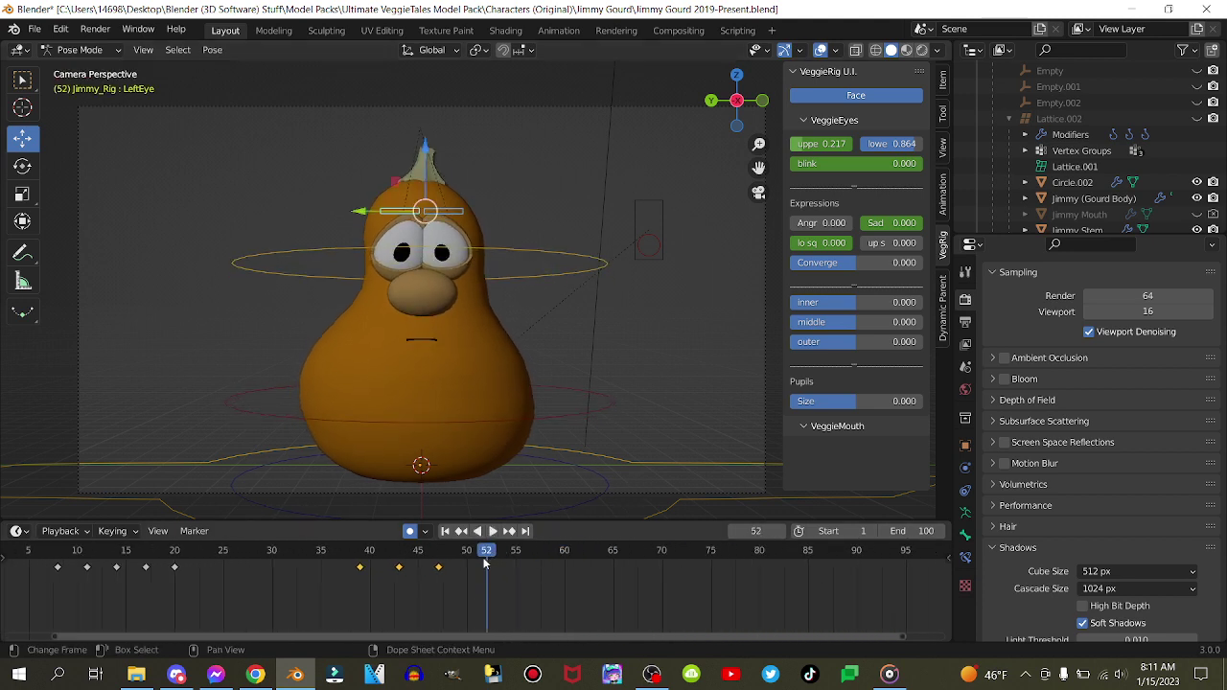
pyautogui.keyDown('shift'); pyautogui.click(462, 212); pyautogui.keyUp('shift')
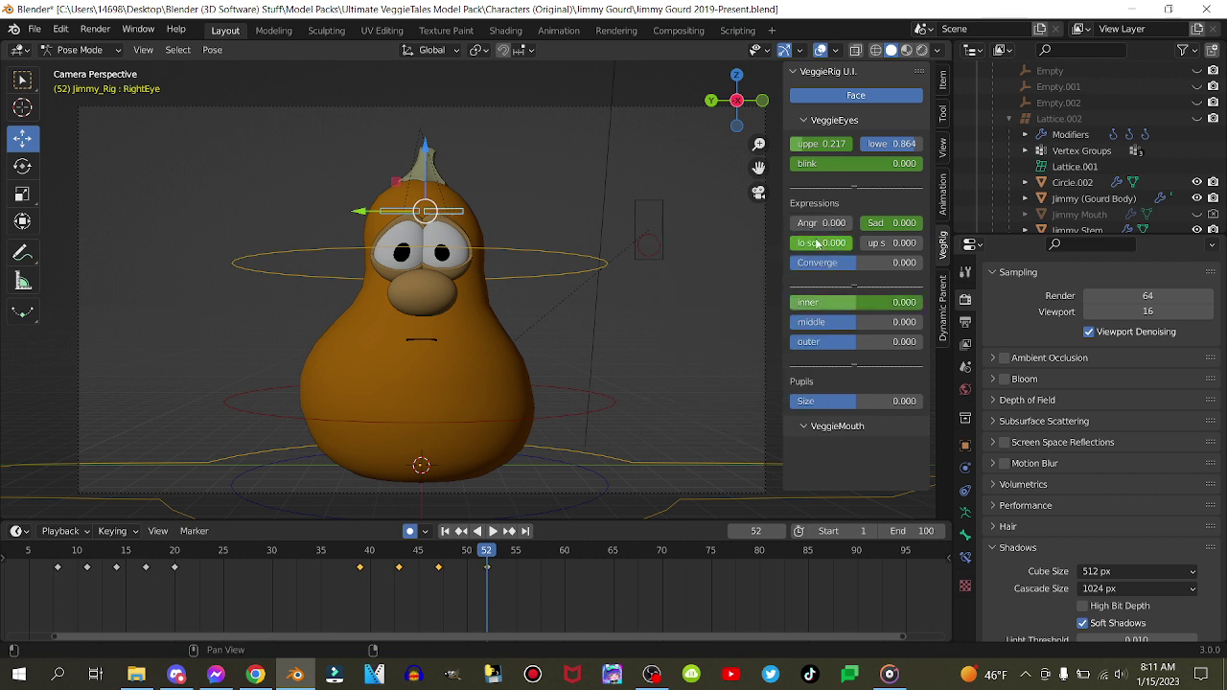
pyautogui.rightClick(816, 245)
pyautogui.click(817, 245)
# - On frame 57, keyframe lo sq at 0.760 for the RightEye and 0.770 for the LeftEye
pyautogui.press('Right')
pyautogui.press('Right')
pyautogui.press('Right')
pyautogui.press('Right')
pyautogui.press('Right')
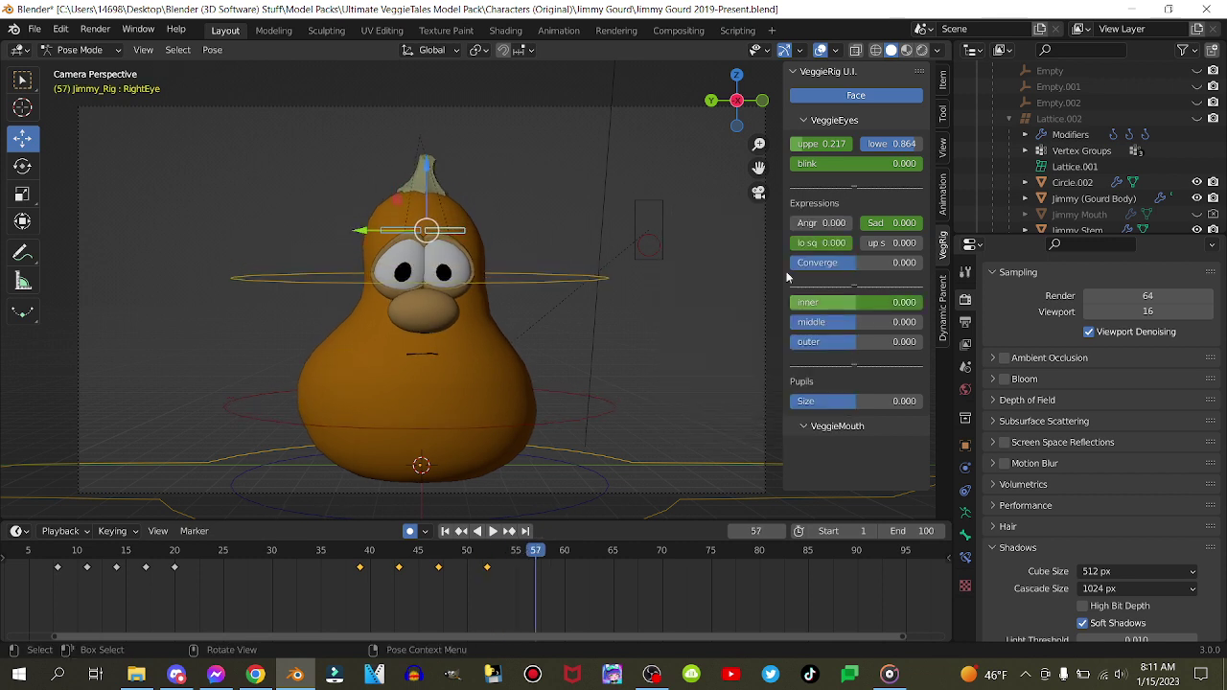
pyautogui.moveTo(837, 244)
pyautogui.mouseDown()
pyautogui.moveTo(871, 243)
pyautogui.moveTo(828, 242)
pyautogui.mouseUp()
pyautogui.keyDown('shift'); pyautogui.click(406, 231); pyautogui.keyUp('shift')
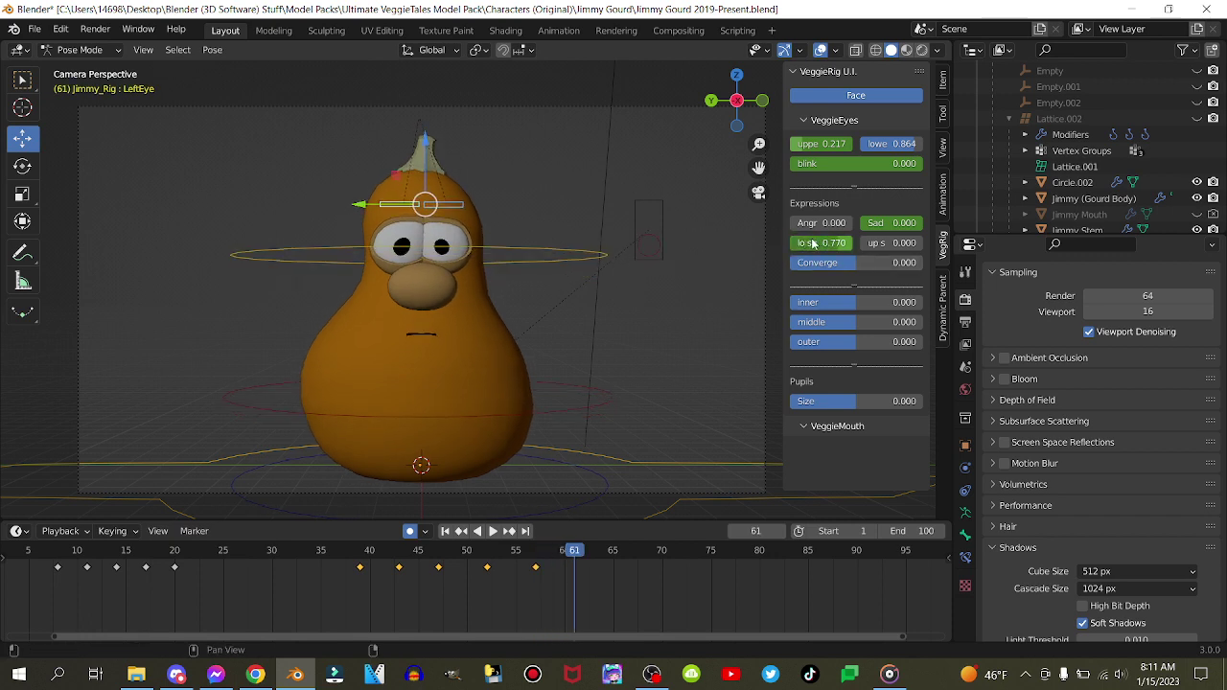
# - Keyframe lo sq at 0.000 on frame 61 for both the LeftEye and RightEye controls
pyautogui.click(466, 205)
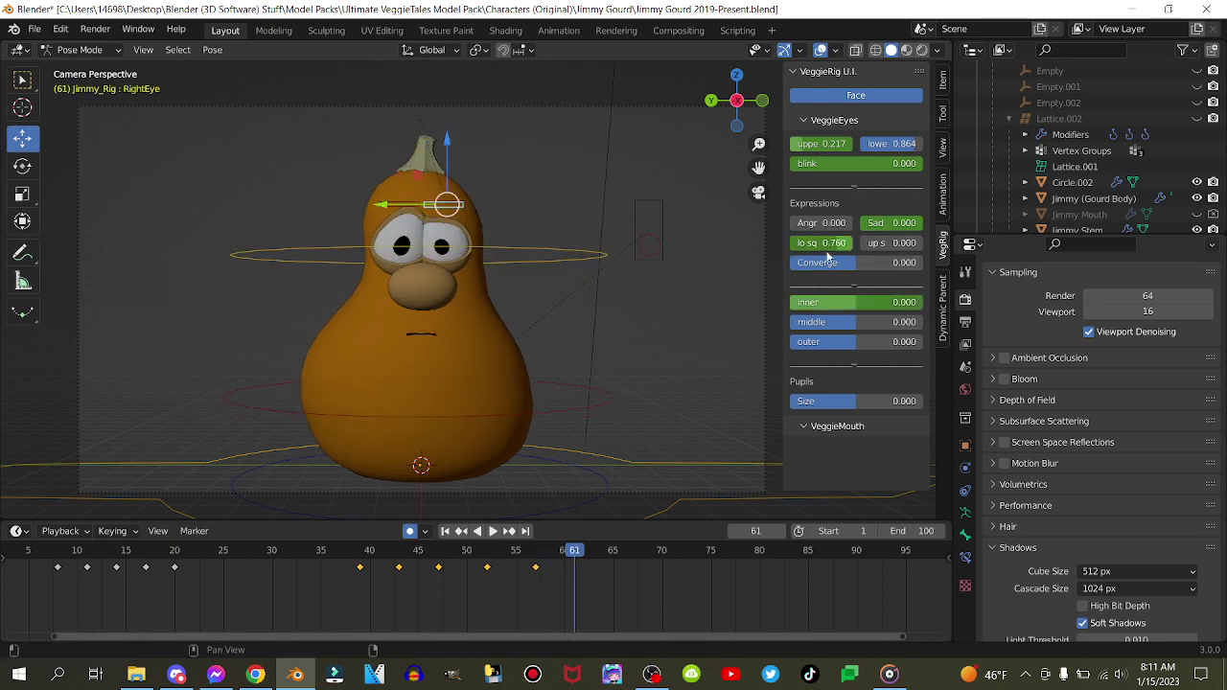
pyautogui.click(424, 518)
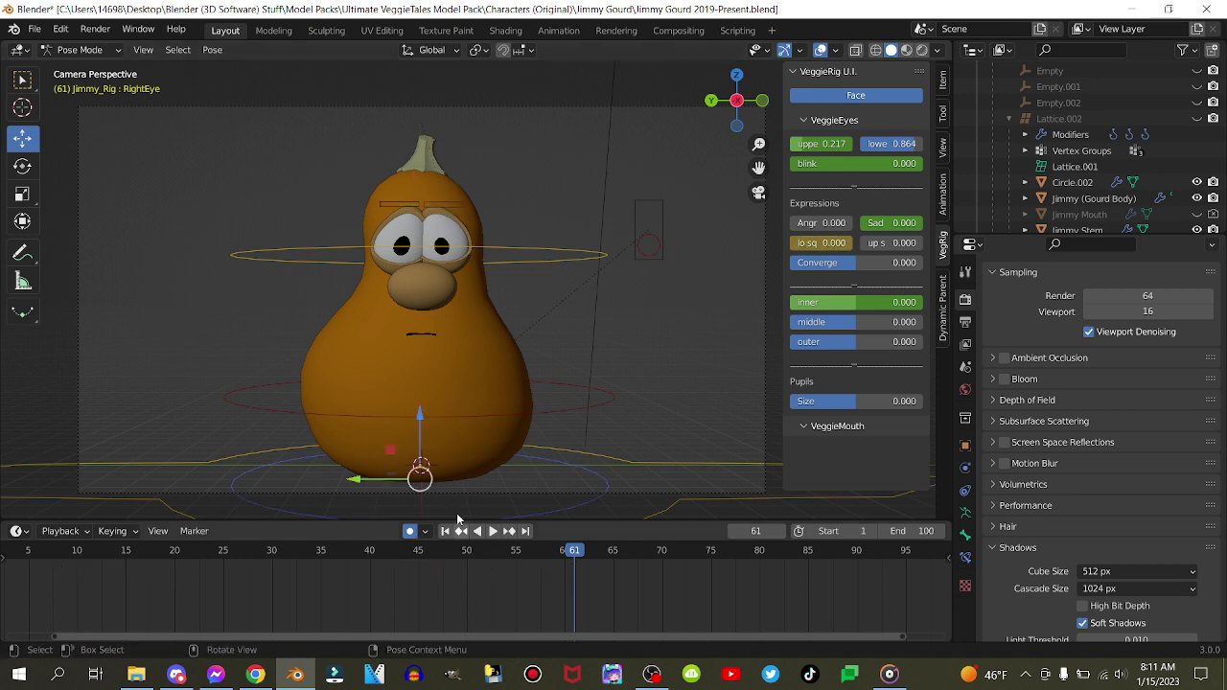
pyautogui.click(459, 211)
# - Keyframe the upper squint (up s) at 0.000 on frame 57 for both the RightEye and LeftEye controls
pyautogui.click(465, 534)
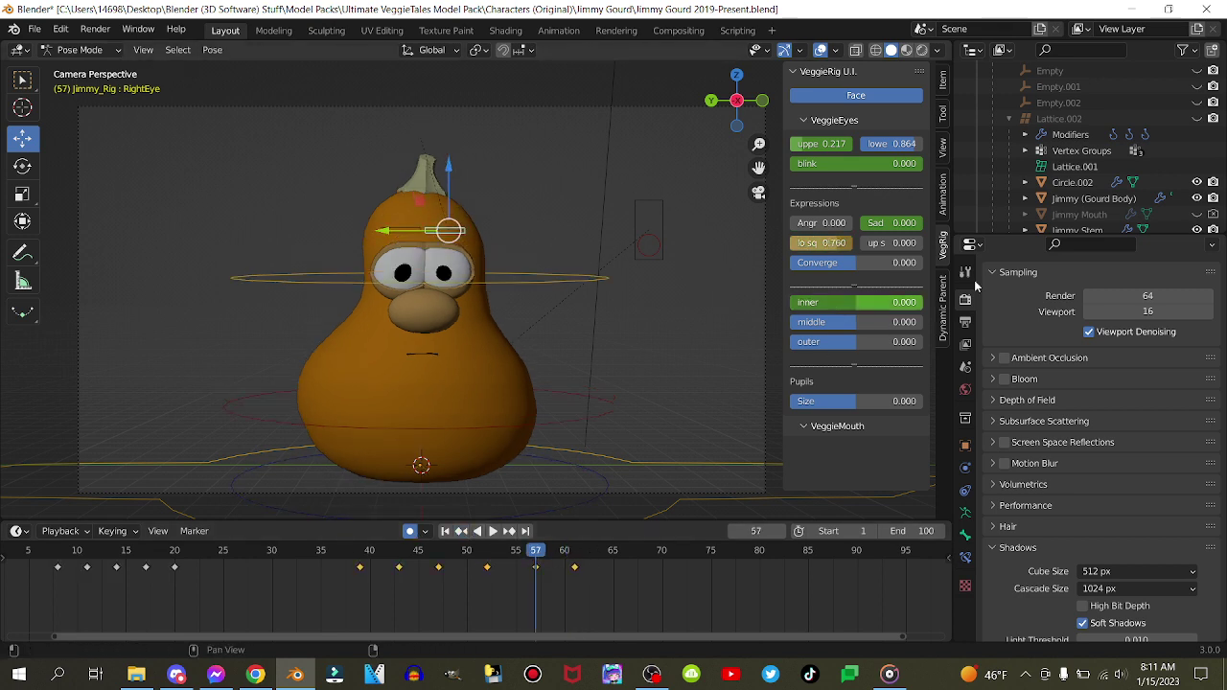
pyautogui.rightClick(894, 244)
pyautogui.click(893, 242)
pyautogui.click(419, 232)
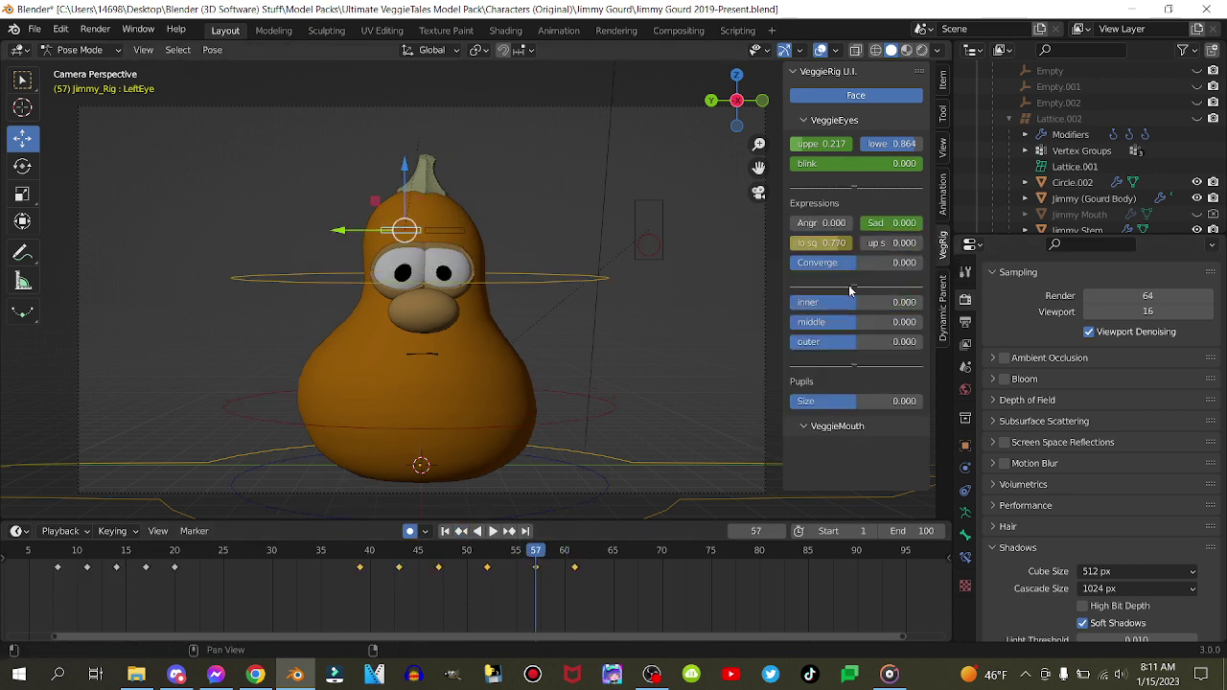
pyautogui.rightClick(887, 243)
pyautogui.click(887, 243)
# - Keyframe the upper squint (up s) at 1.000 on frame 61 for both eyes and play back the animation
pyautogui.click(513, 531)
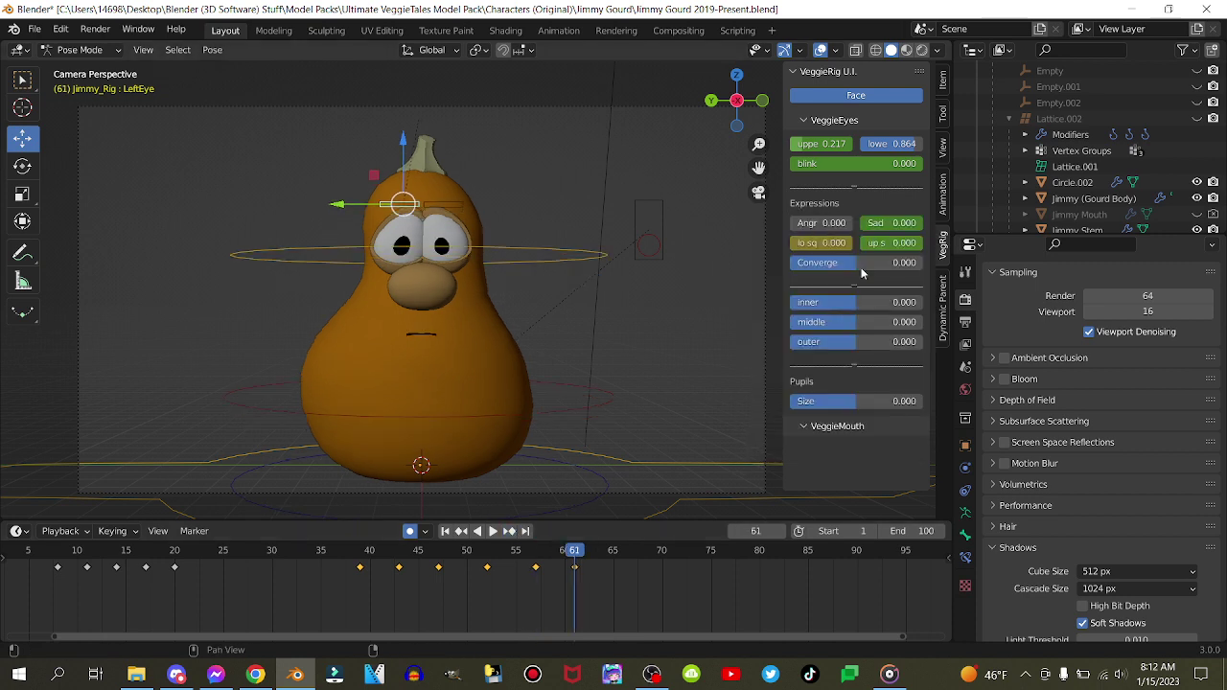
pyautogui.moveTo(910, 244); pyautogui.dragTo(923, 245)
pyautogui.click(441, 204)
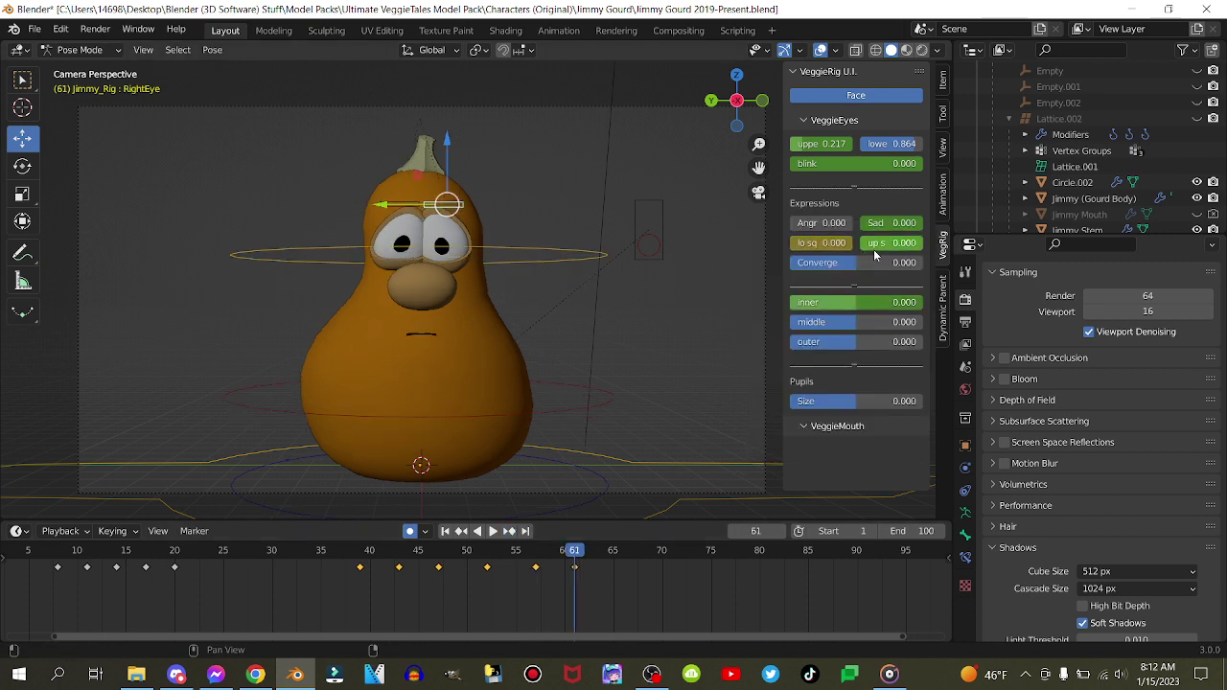
pyautogui.scroll(-3, 523, 578)
pyautogui.press('space')
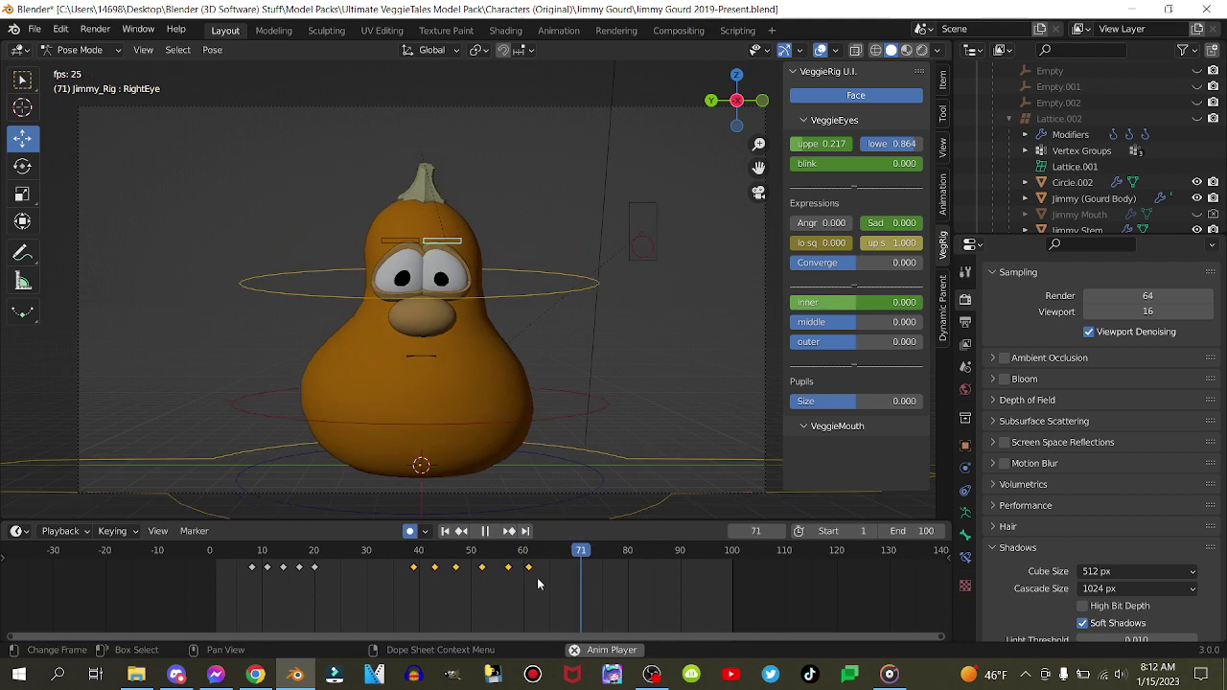
pyautogui.press('space')
# - Keyframe the blink value at 0.000 on frame 80 for both the RightEye and LeftEye controls
pyautogui.press('Right')
pyautogui.press('Right')
pyautogui.press('Right')
pyautogui.rightClick(841, 164)
pyautogui.click(841, 164)
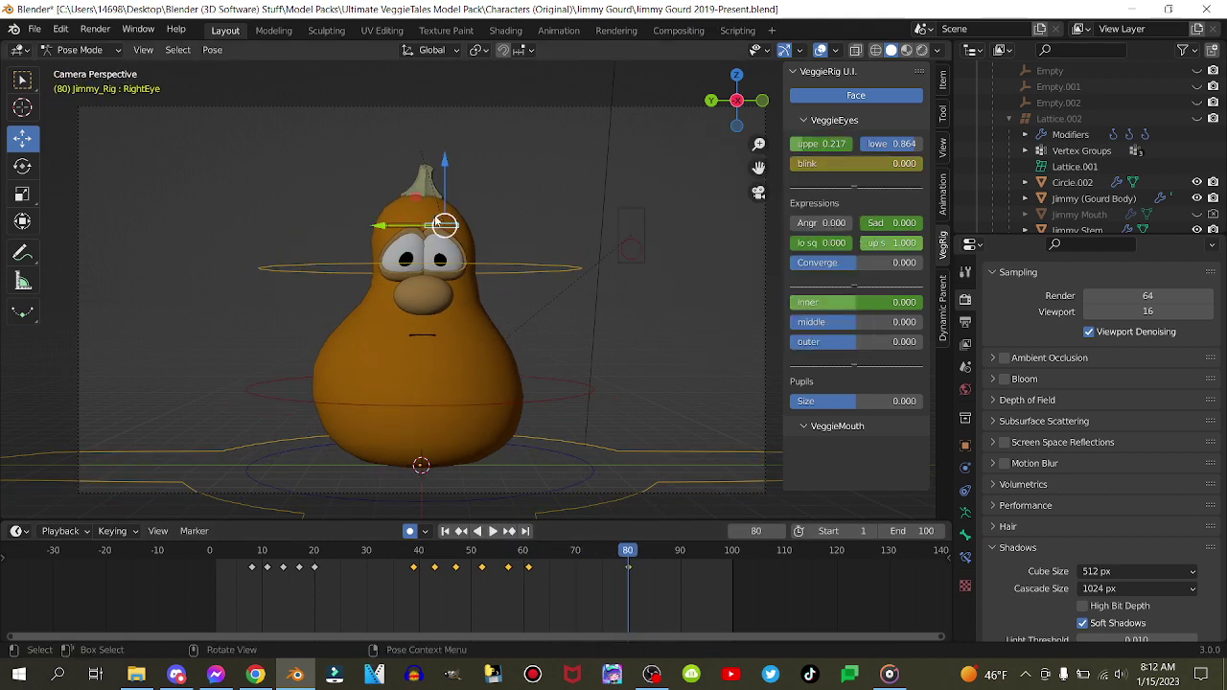
pyautogui.keyDown('shift'); pyautogui.click(404, 225); pyautogui.keyUp('shift')
pyautogui.rightClick(883, 163)
pyautogui.press('Escape')
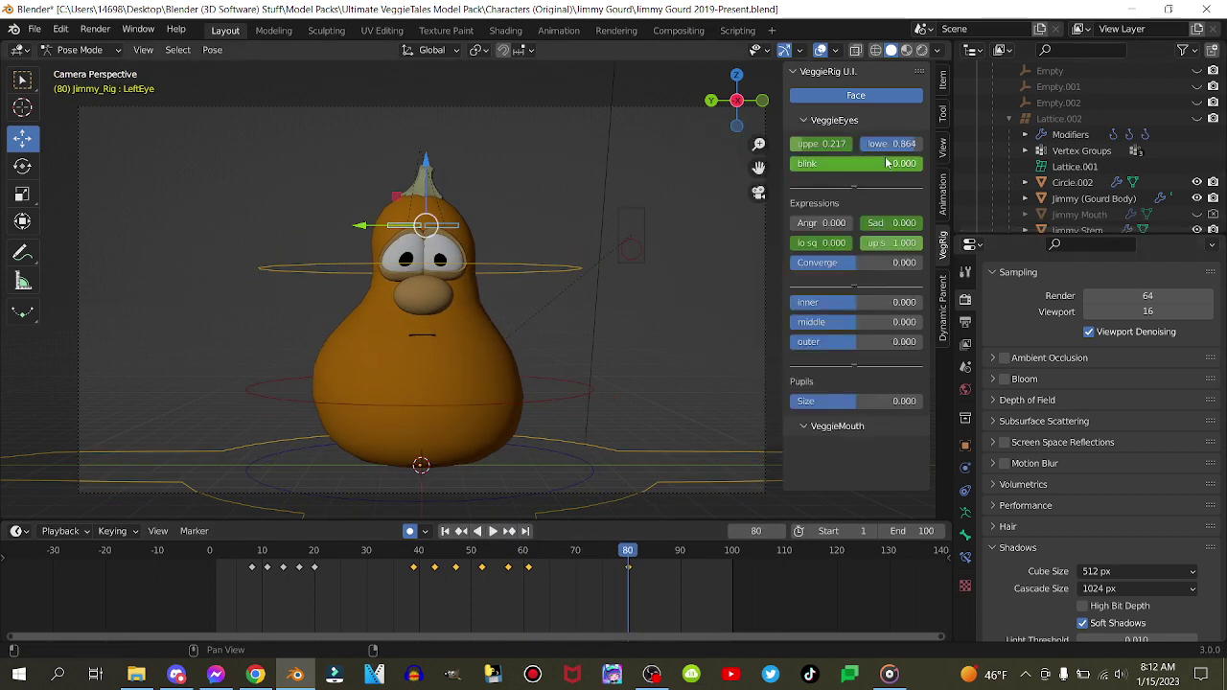
pyautogui.rightClick(886, 163)
pyautogui.click(887, 163)
# - Duplicate both eyes' blink keyframes from frame 80 to frame 87 and move the playhead to frame 83
pyautogui.moveTo(676, 595); pyautogui.dragTo(516, 633, button='middle')
pyautogui.scroll(2, 482, 619)
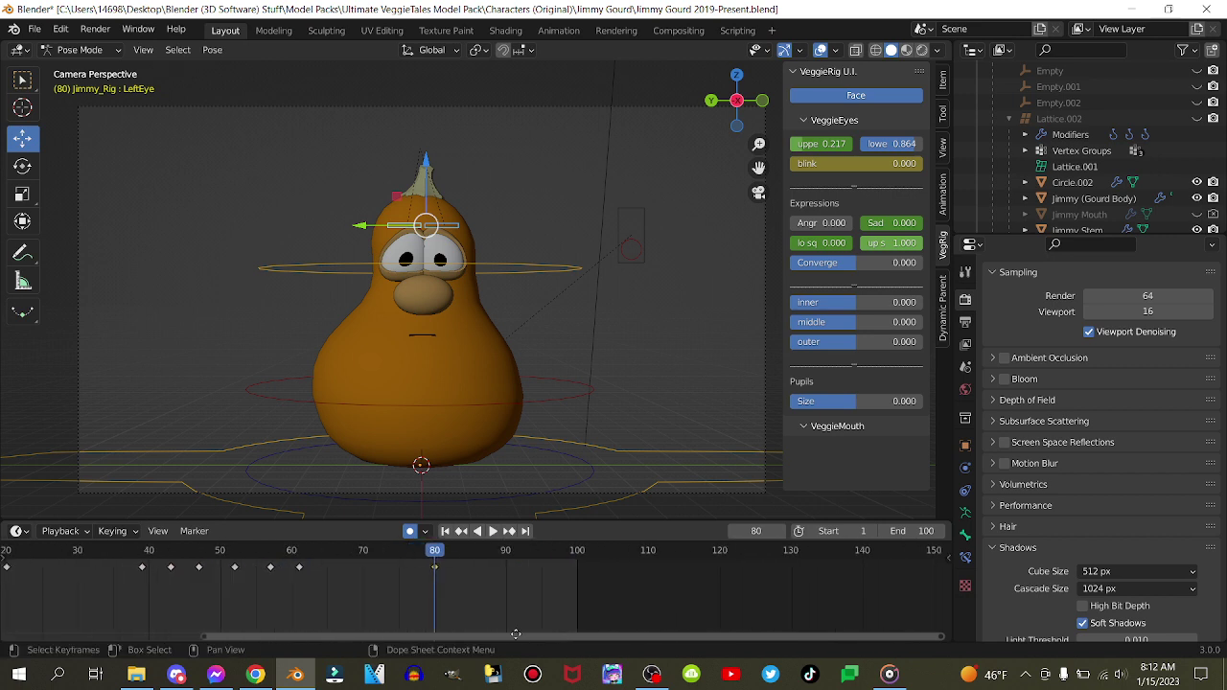
pyautogui.scroll(3, 515, 613)
pyautogui.click(967, 323)
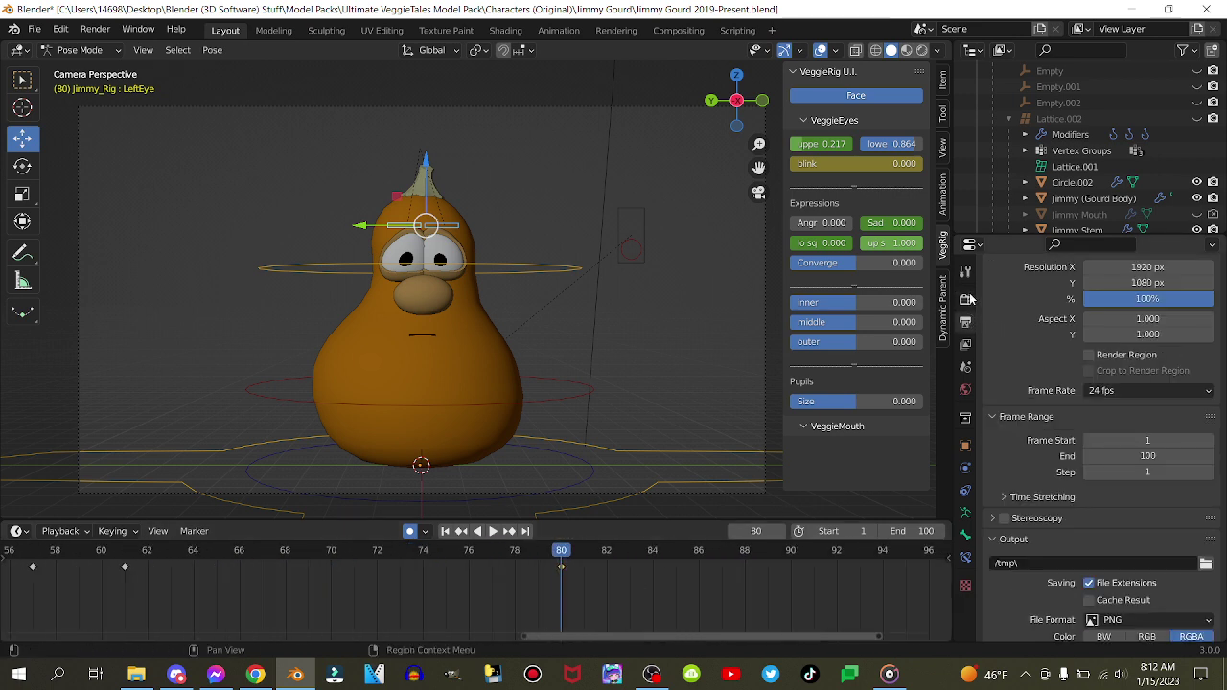
pyautogui.click(967, 299)
pyautogui.moveTo(593, 615); pyautogui.dragTo(524, 615, button='middle')
pyautogui.scroll(7, 512, 613)
pyautogui.moveTo(474, 597); pyautogui.dragTo(544, 571)
pyautogui.moveTo(561, 613); pyautogui.dragTo(394, 619, button='middle')
pyautogui.moveTo(249, 587); pyautogui.dragTo(335, 552)
pyautogui.moveTo(315, 571); pyautogui.dragTo(378, 557)
pyautogui.hotkey('shift', 'd')
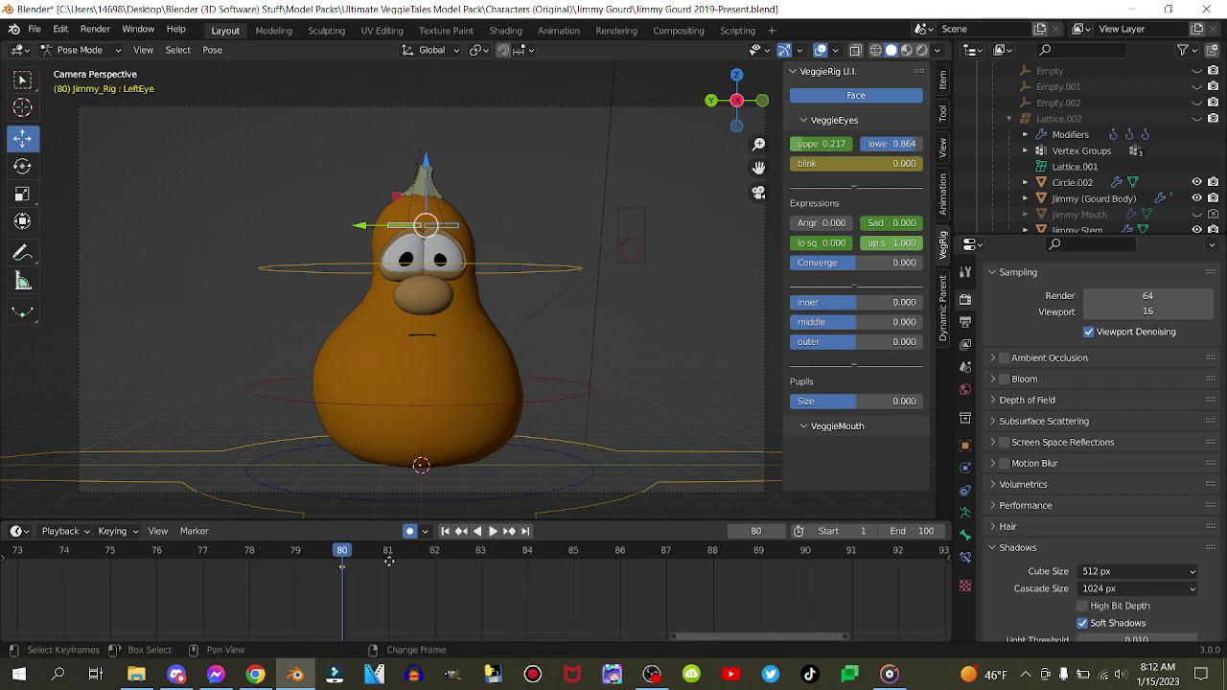
pyautogui.click(696, 579)
pyautogui.click(491, 554)
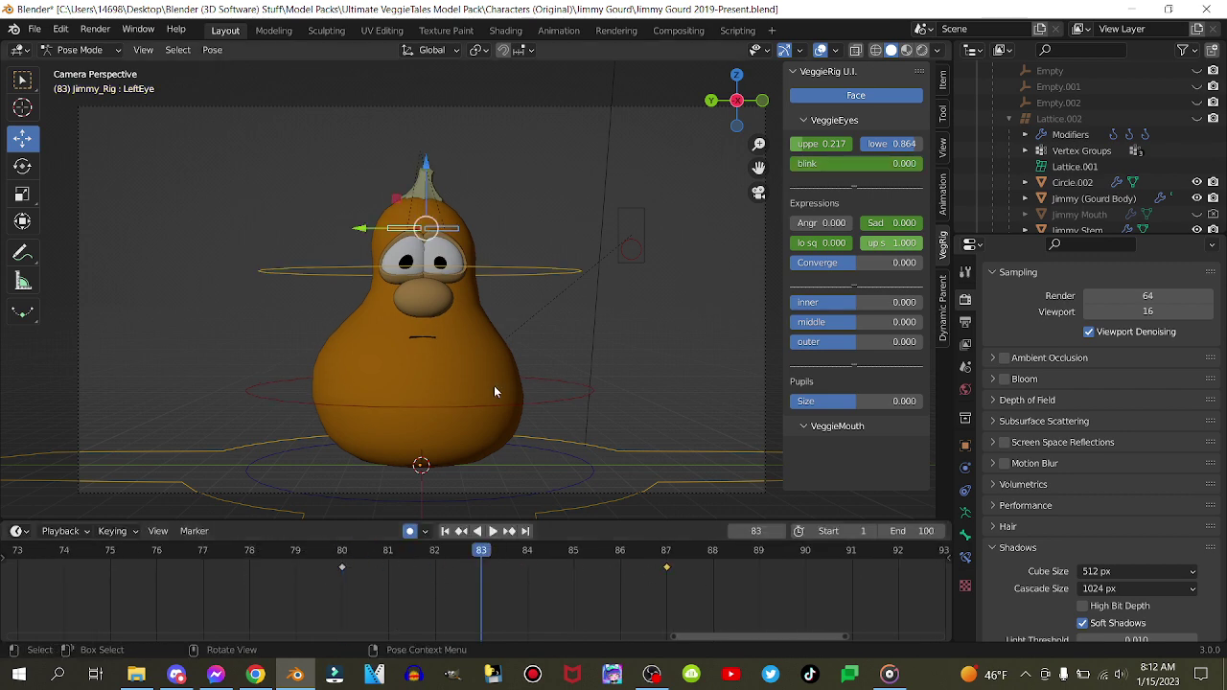
# - Keyframe the blink value at 0.557 on frame 83 for both the LeftEye and RightEye controls
pyautogui.scroll(5, 488, 287)
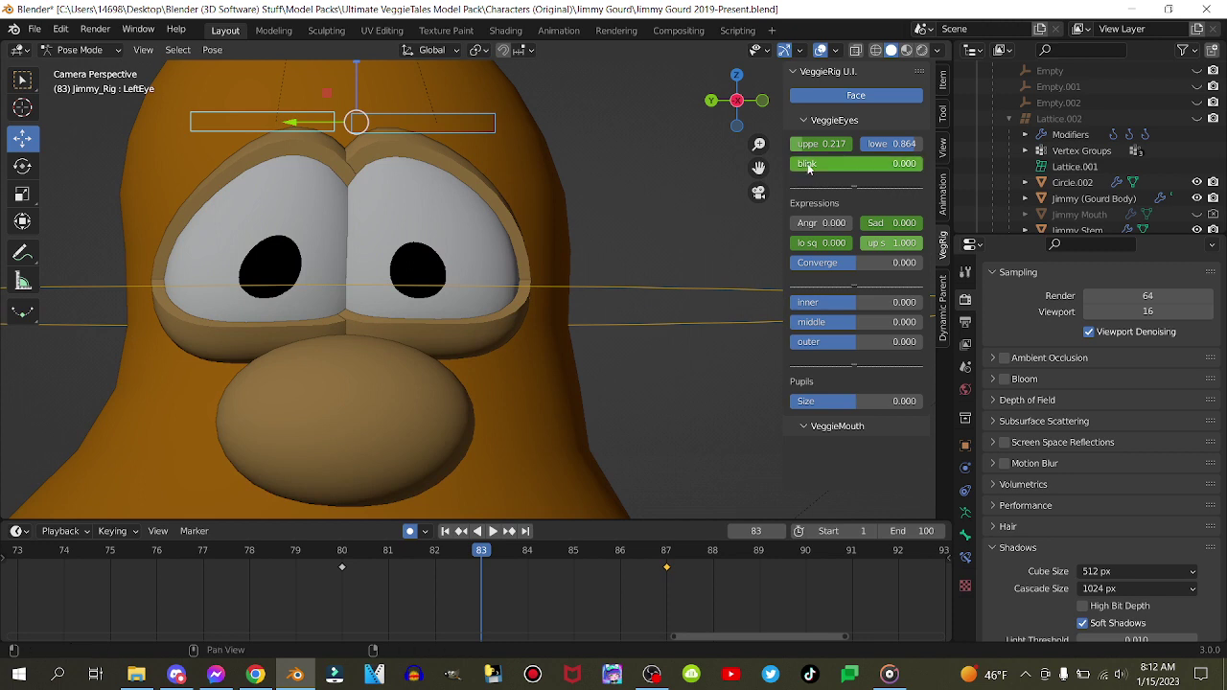
pyautogui.moveTo(808, 164); pyautogui.dragTo(861, 164)
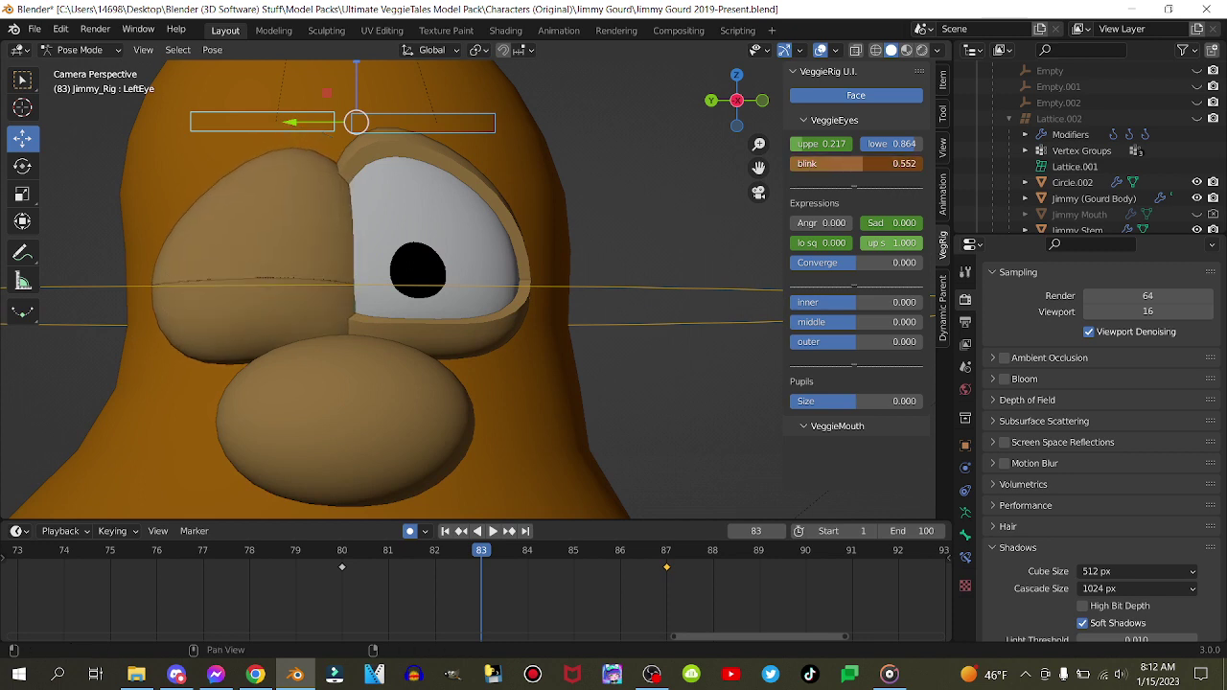
pyautogui.click(863, 164)
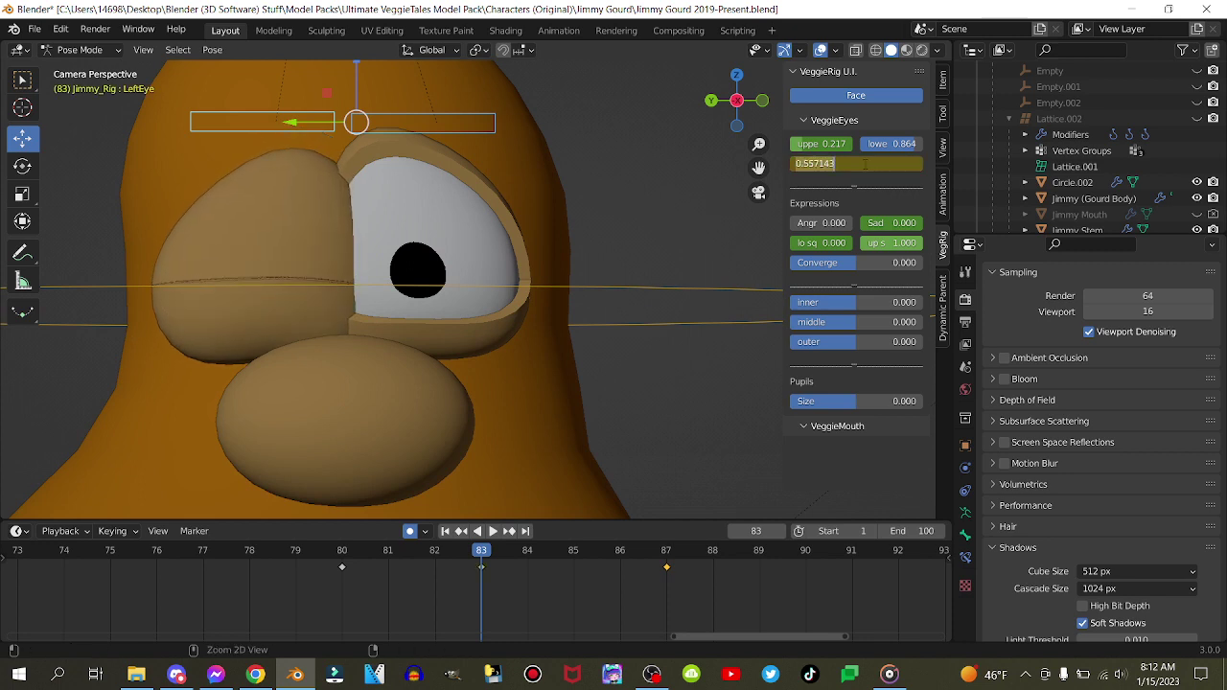
pyautogui.press('Return')
pyautogui.click(493, 139)
pyautogui.hotkey('ctrl', 'shift', 'z')
pyautogui.scroll(-8, 600, 324)
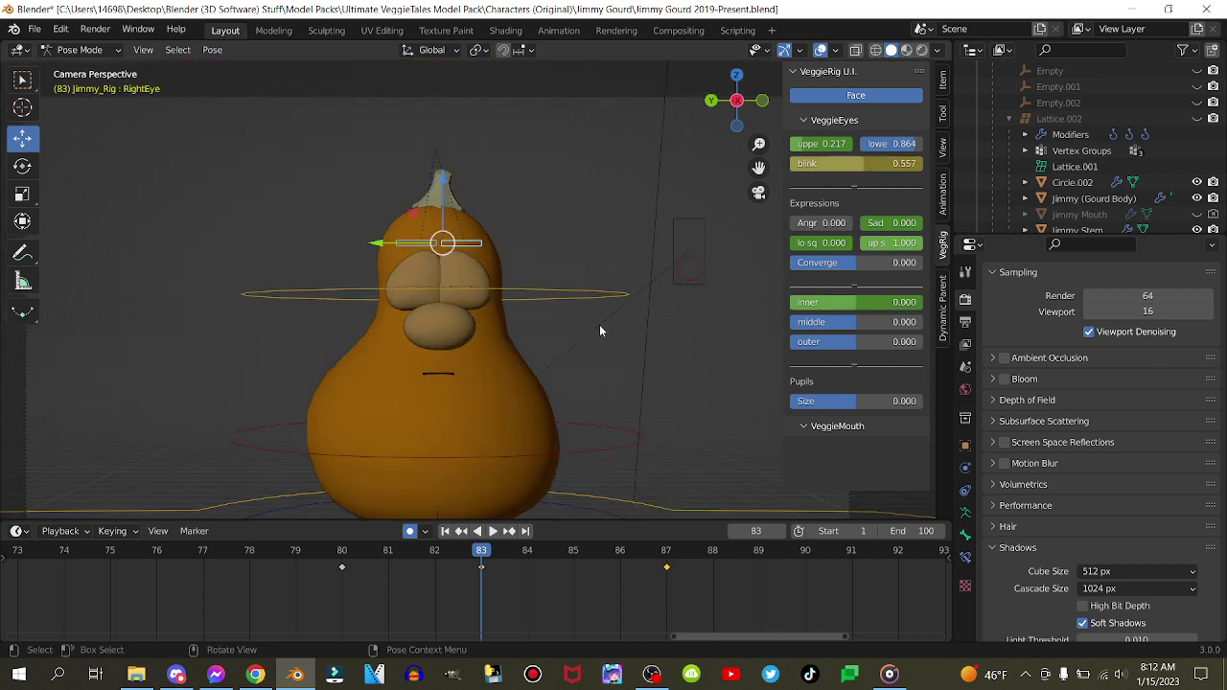
pyautogui.keyDown('shift'); pyautogui.moveTo(564, 307); pyautogui.dragTo(546, 303, button='middle'); pyautogui.keyUp('shift')
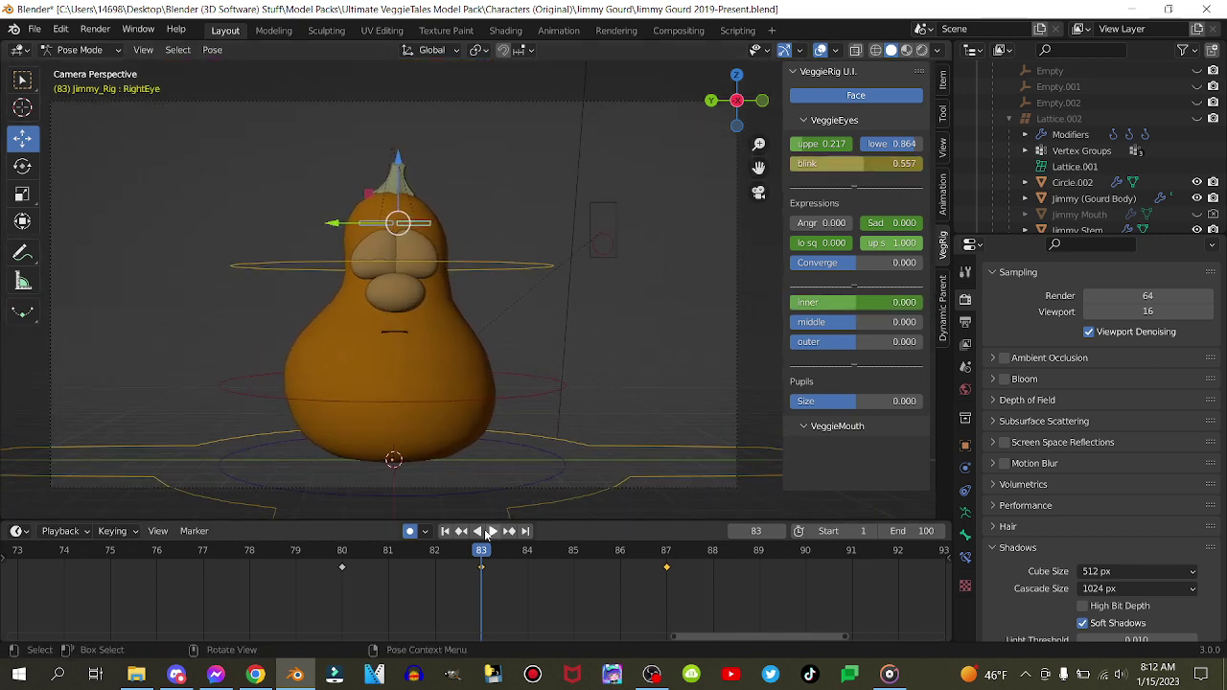
# - Keyframe the position of both eye controls on frame 8 and lower them slightly on frame 11
pyautogui.scroll(-20, 447, 559)
pyautogui.moveTo(342, 599); pyautogui.dragTo(581, 609, button='middle')
pyautogui.scroll(-5, 582, 608)
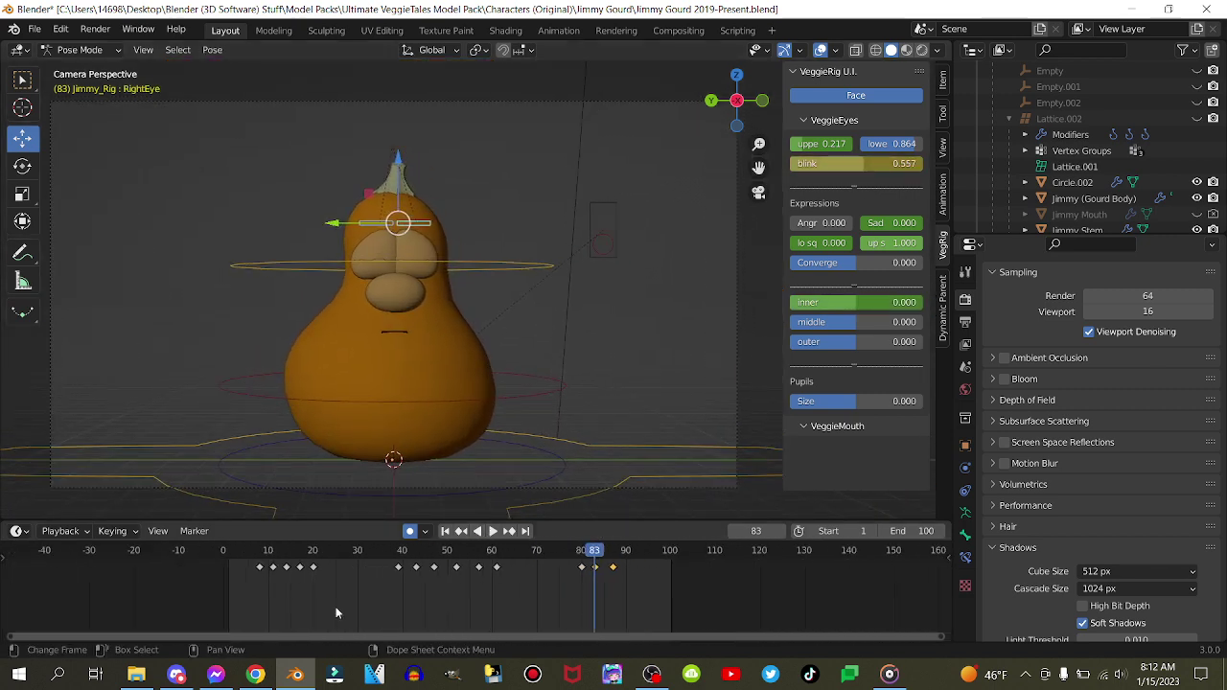
pyautogui.press('space')
pyautogui.click(259, 554)
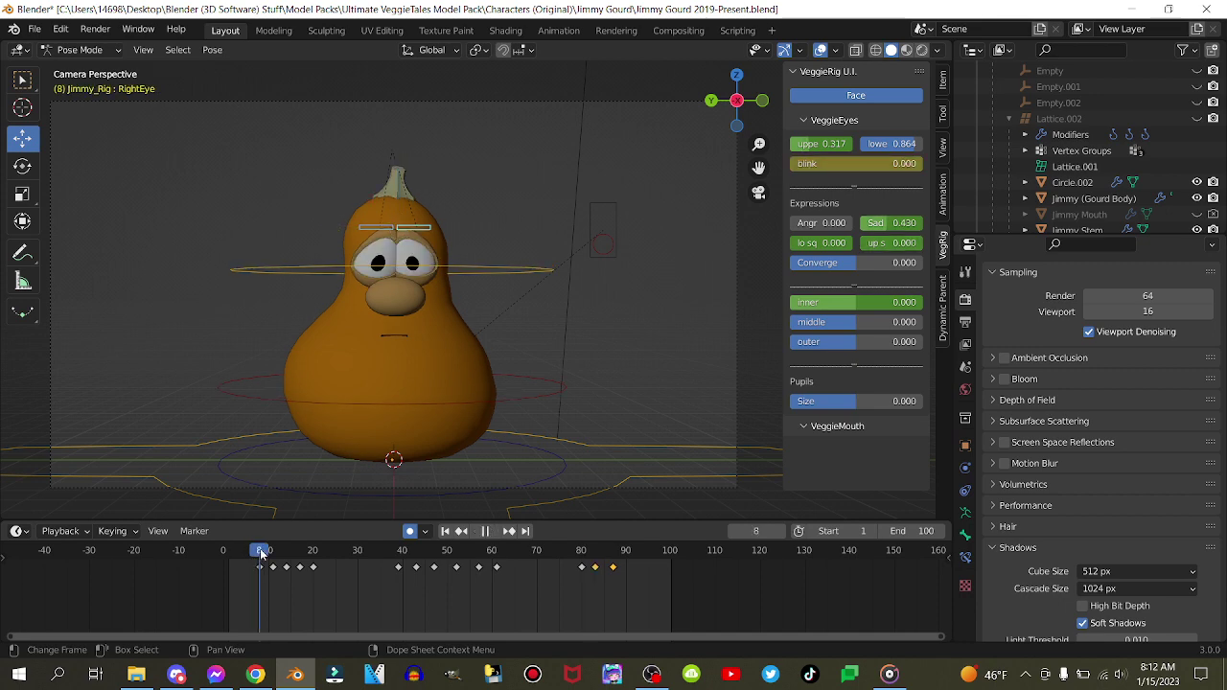
pyautogui.press('Right')
pyautogui.press('Right')
pyautogui.press('Right')
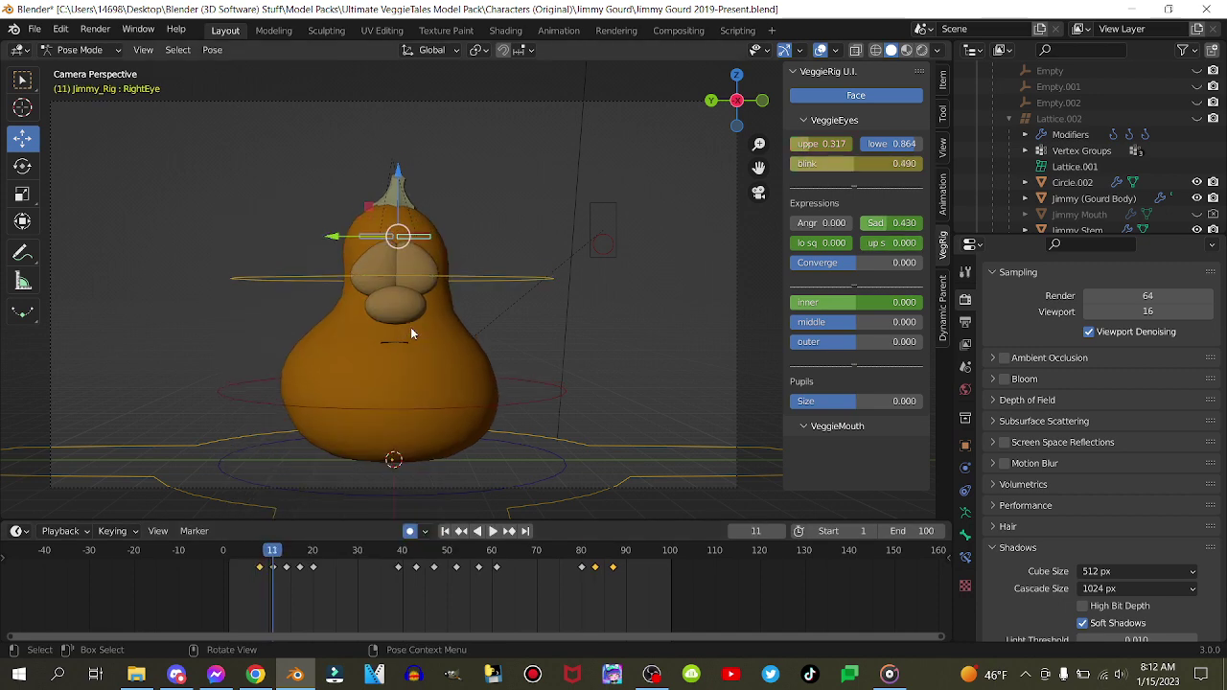
pyautogui.press('g')
pyautogui.click(416, 313)
# - Raise both eye controls on frame 14 so their position is keyed as the eyes reopen
pyautogui.press('Right')
pyautogui.press('Right')
pyautogui.press('Right')
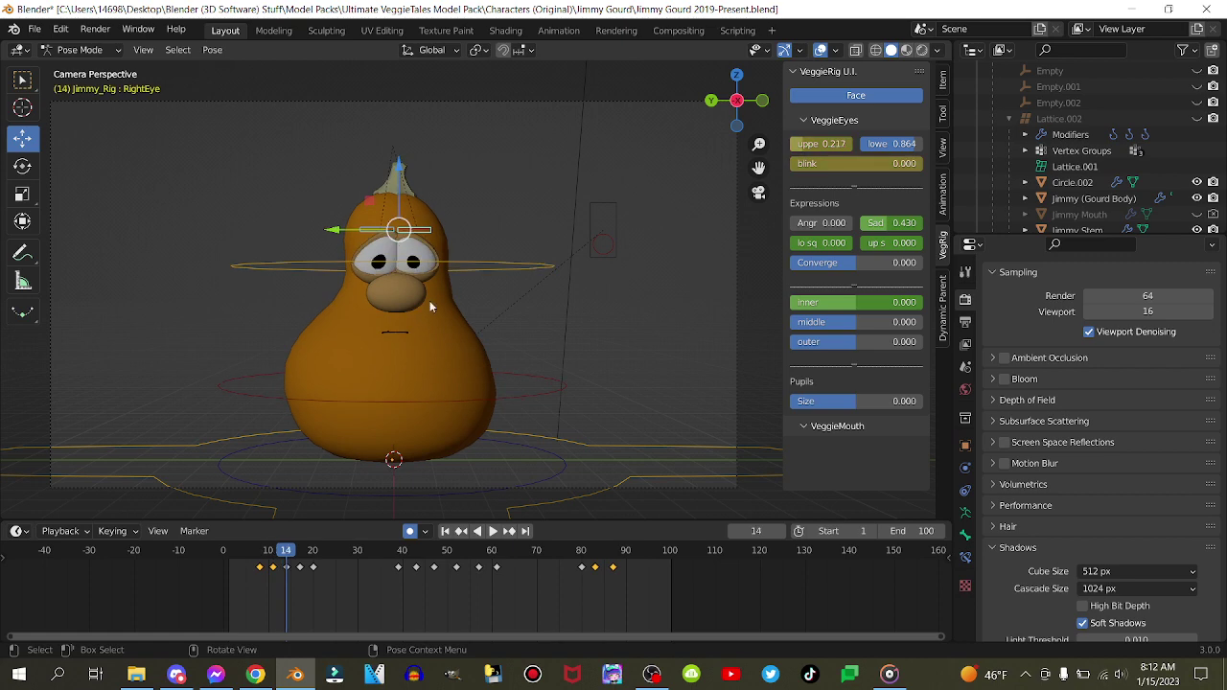
pyautogui.press('g')
pyautogui.click(419, 290)
# - Move both eye controls down very slightly on frame 17
pyautogui.press('Right')
pyautogui.press('Right')
pyautogui.press('Right')
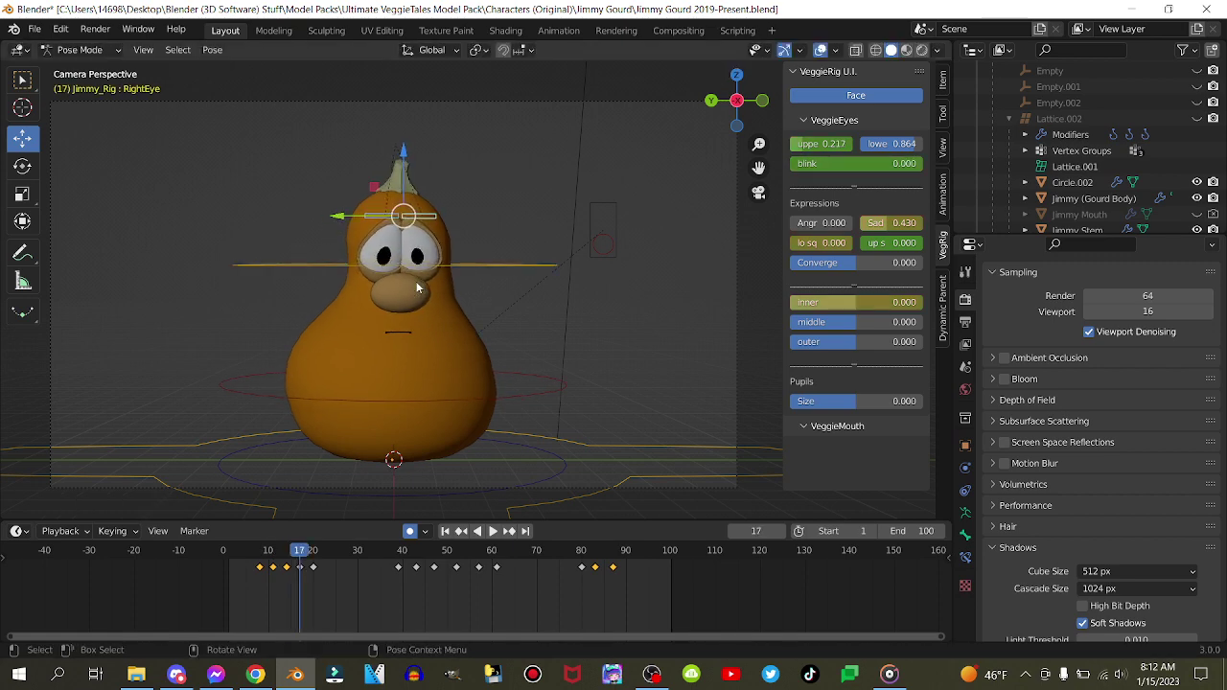
pyautogui.press('g')
pyautogui.click(416, 289)
# - Lower both eye controls on frame 20 to follow the squint
pyautogui.press('Right')
pyautogui.press('Right')
pyautogui.press('Right')
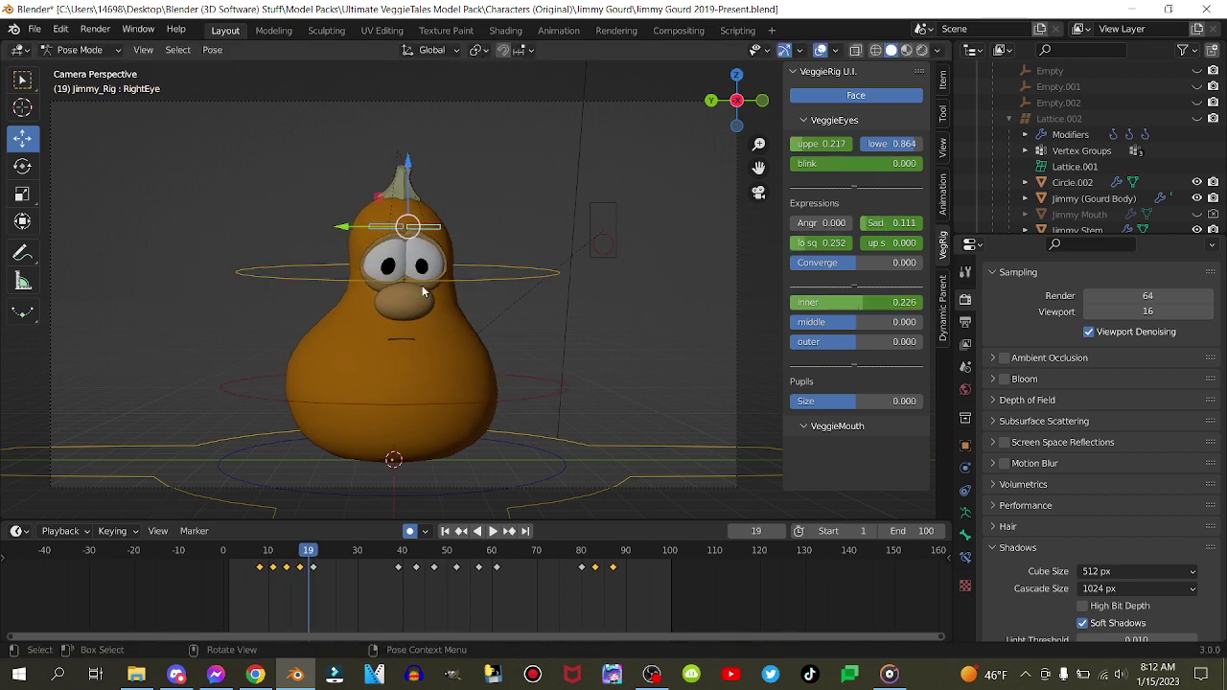
pyautogui.press('g')
pyautogui.click(430, 306)
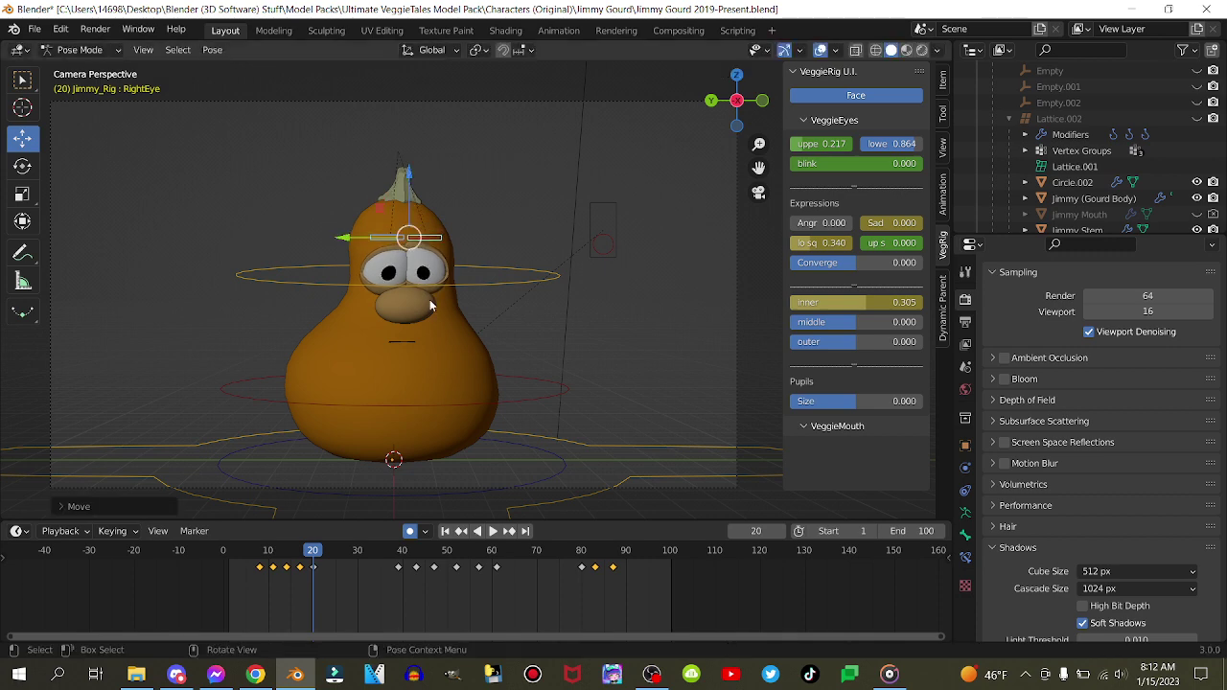
pyautogui.press('g')
pyautogui.click(422, 242)
pyautogui.hotkey('ctrl', 'z')
pyautogui.hotkey('ctrl', 'z')
pyautogui.hotkey('ctrl', 'z')
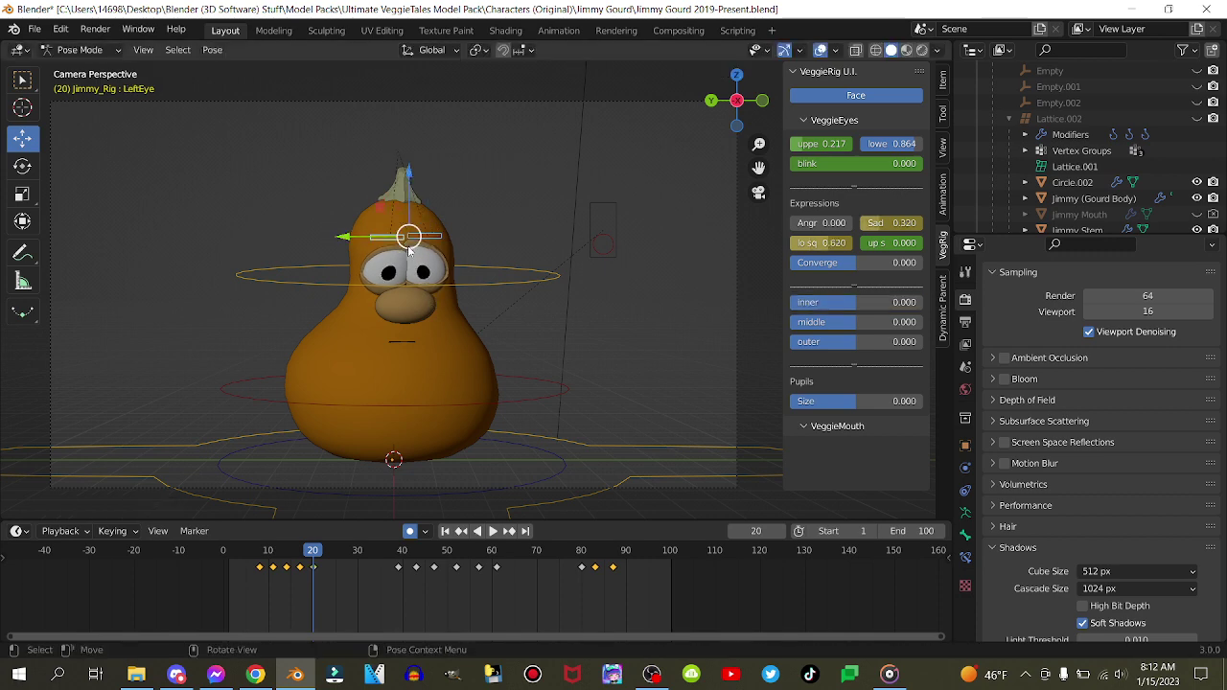
# - Keyframe the location, rotation and scale of both eye controls on frame 39
pyautogui.press('space')
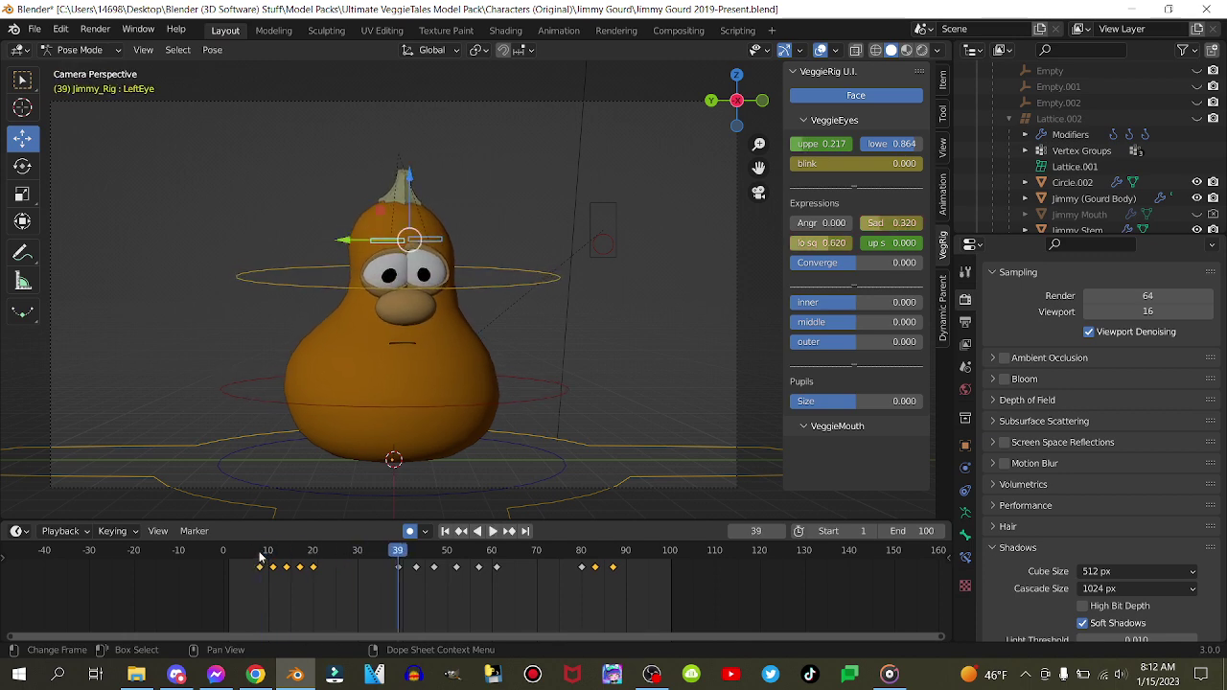
pyautogui.press('space')
pyautogui.press('i')
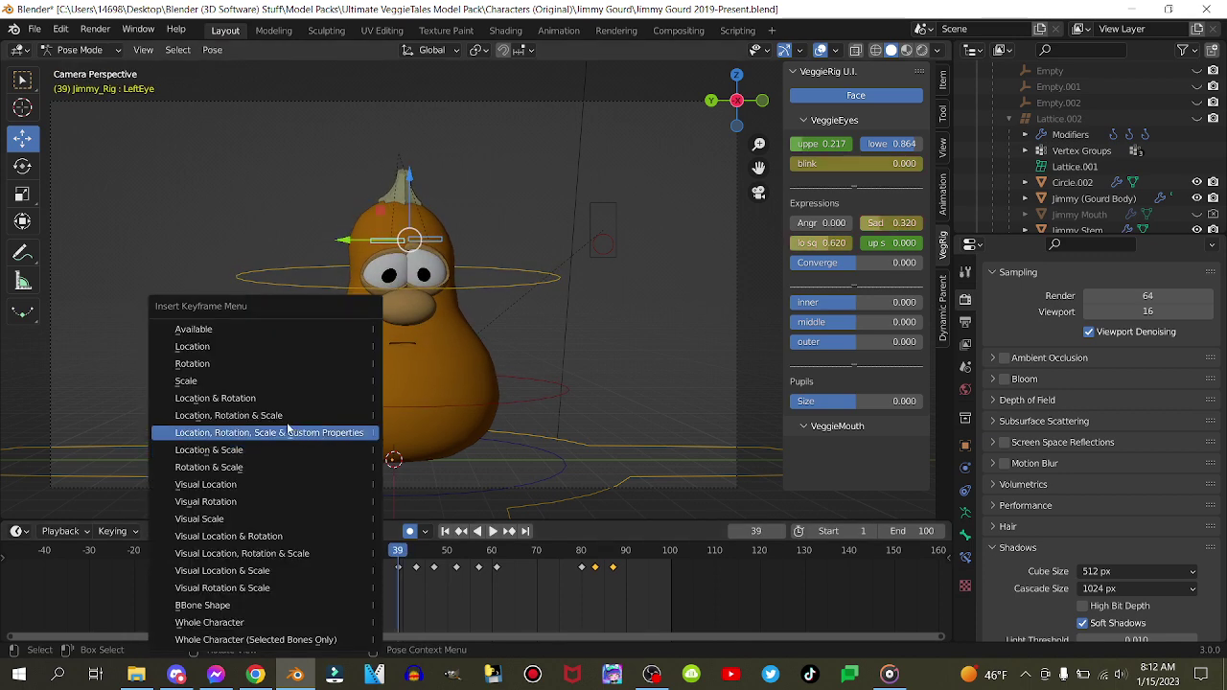
pyautogui.click(278, 417)
# - Lower the RightEye control slightly on frame 43, then lower both eye controls together
pyautogui.press('Right')
pyautogui.press('Right')
pyautogui.press('Right')
pyautogui.press('Right')
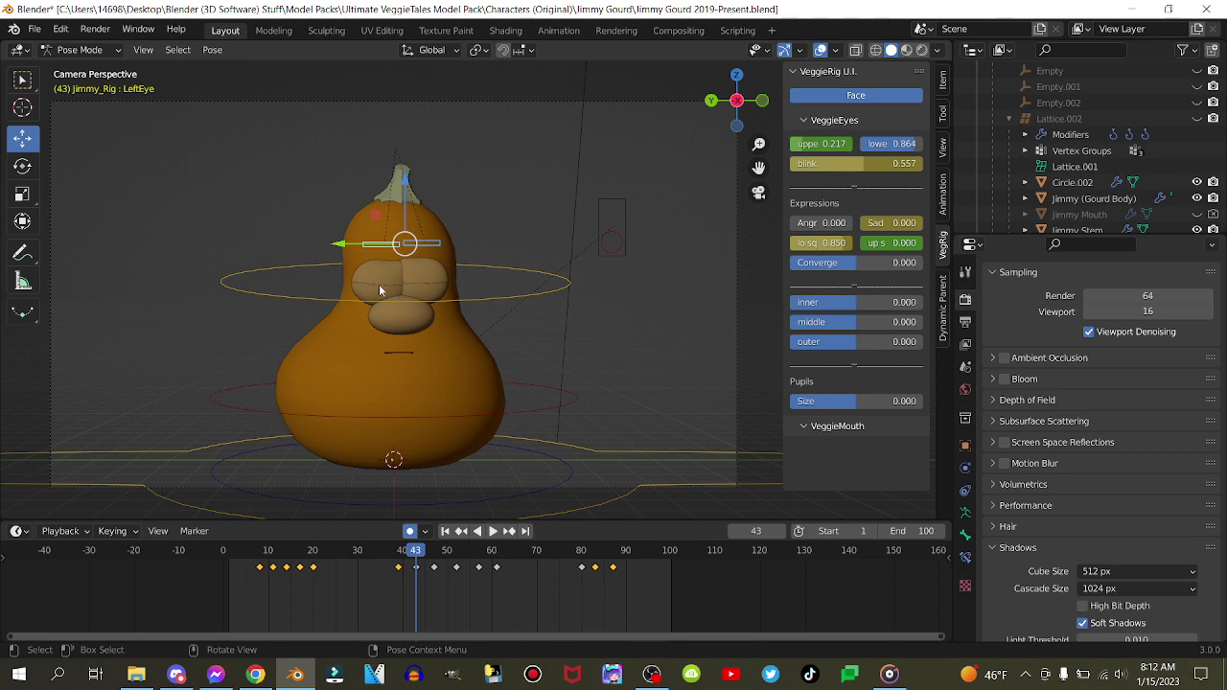
pyautogui.click(425, 241)
pyautogui.press('g')
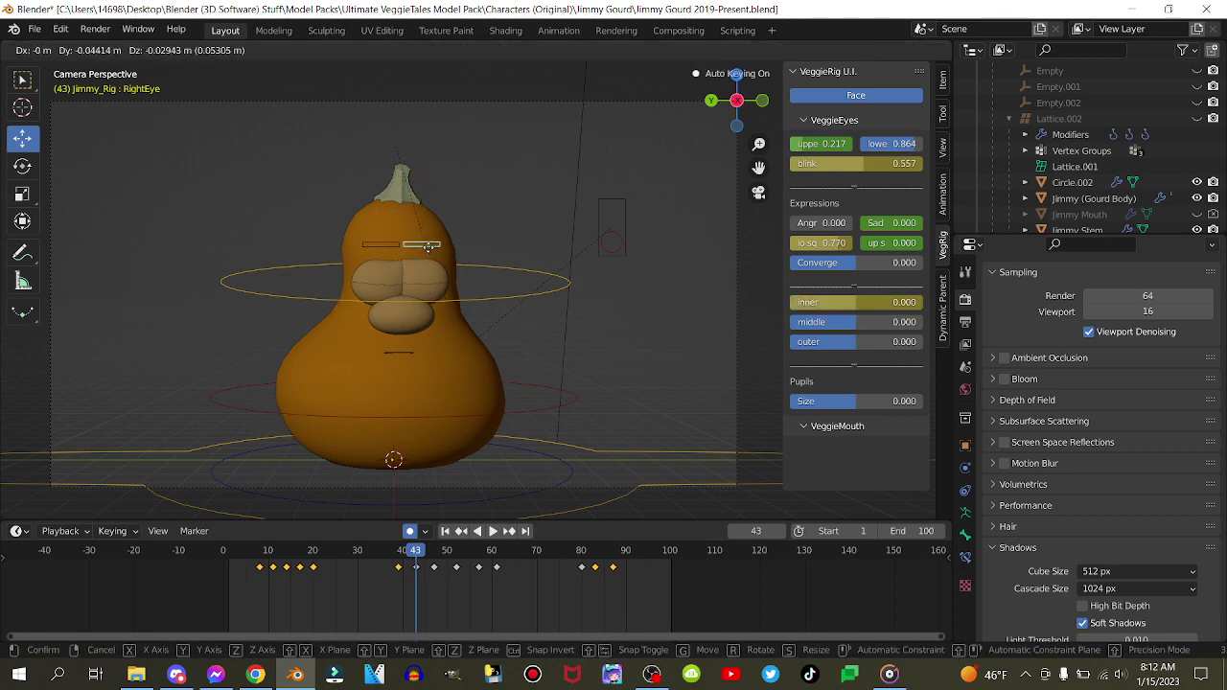
pyautogui.click(430, 248)
pyautogui.keyDown('shift'); pyautogui.click(376, 246); pyautogui.keyUp('shift')
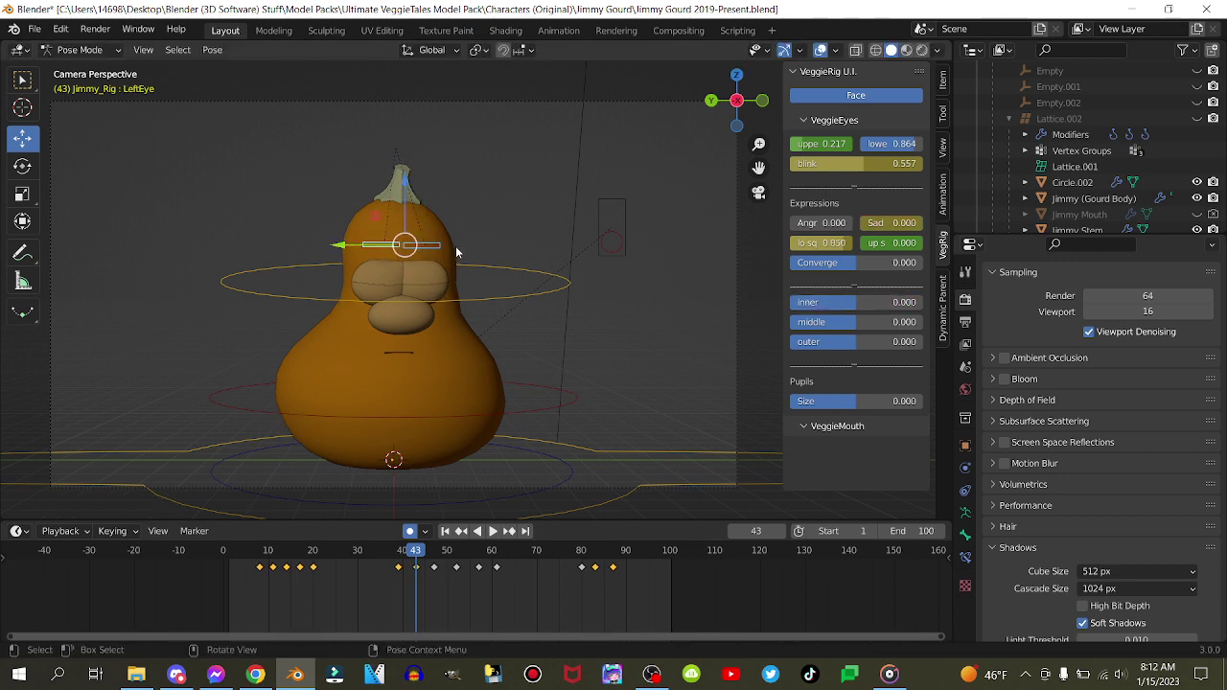
pyautogui.press('g')
pyautogui.click(449, 254)
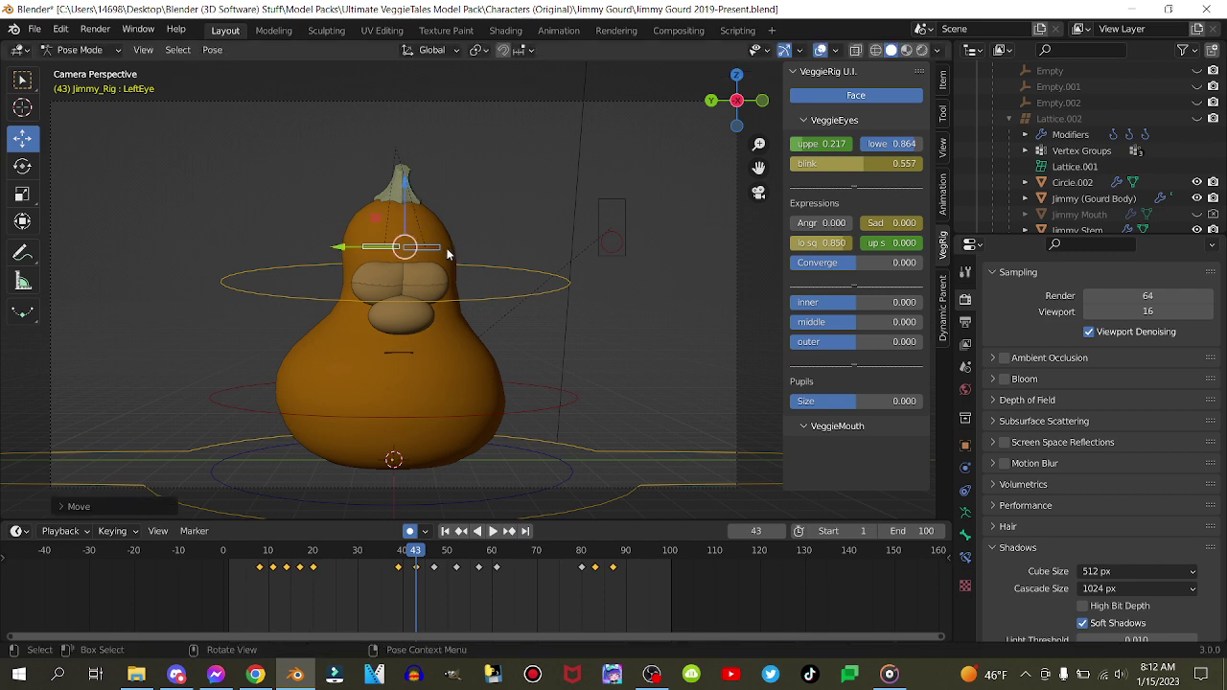
# - Raise both eye controls well above the eyes on frame 47
pyautogui.press('Right')
pyautogui.press('Right')
pyautogui.press('Right')
pyautogui.press('Right')
pyautogui.press('g')
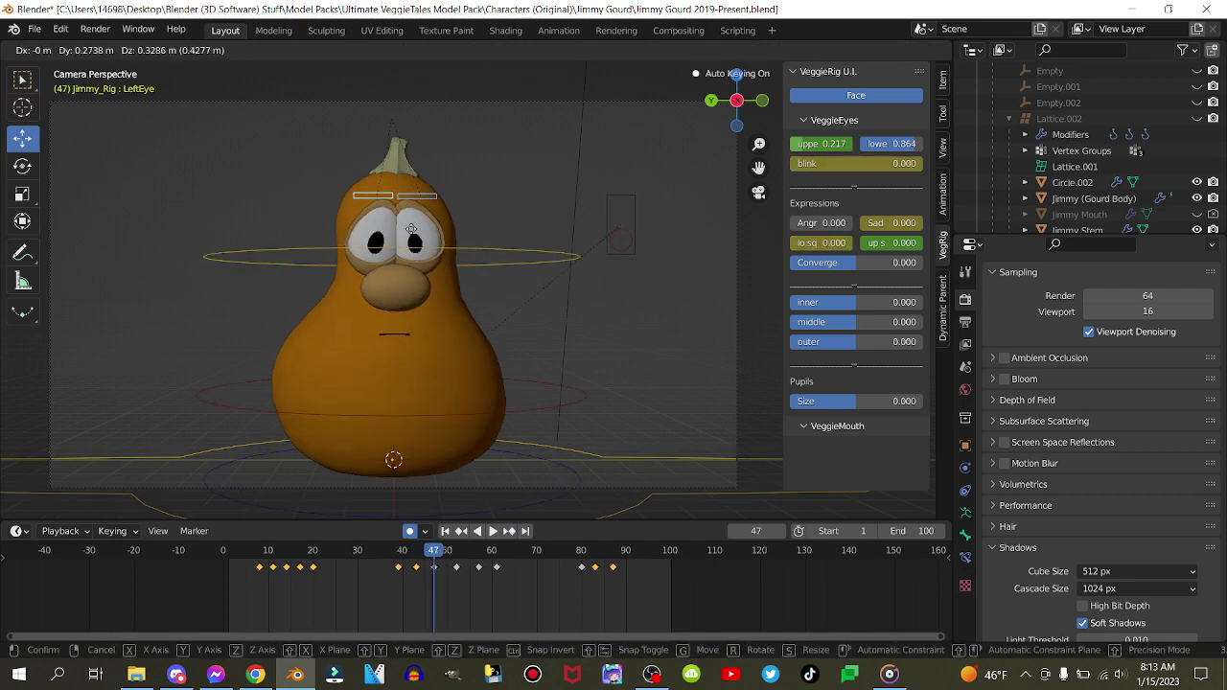
pyautogui.click(410, 228)
# - Lower both eye controls slightly on frame 52
pyautogui.press('Right')
pyautogui.press('Right')
pyautogui.press('Right')
pyautogui.press('Right')
pyautogui.press('Right')
pyautogui.press('g')
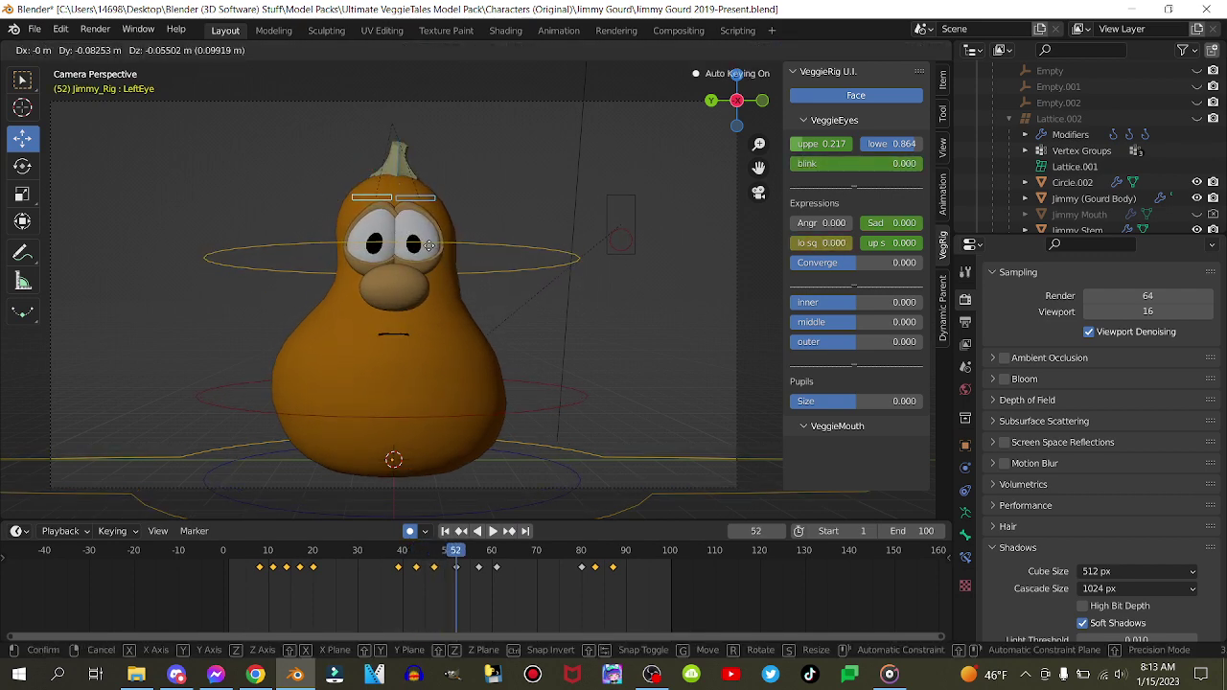
pyautogui.click(429, 246)
# - Lower both eye controls on frame 57 to match the lower squint
pyautogui.press('Right')
pyautogui.press('Right')
pyautogui.press('Right')
pyautogui.press('Right')
pyautogui.press('Right')
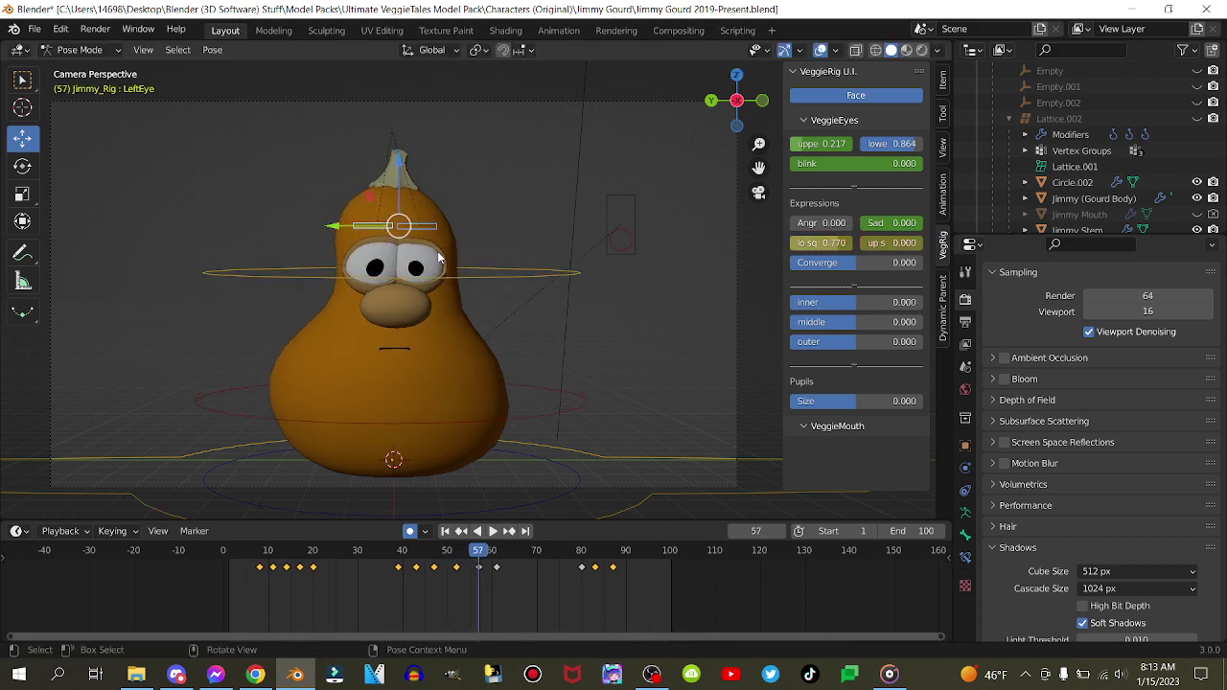
# - Raise both eye controls on frame 61
pyautogui.press('Right')
pyautogui.press('Right')
pyautogui.press('Right')
pyautogui.press('Right')
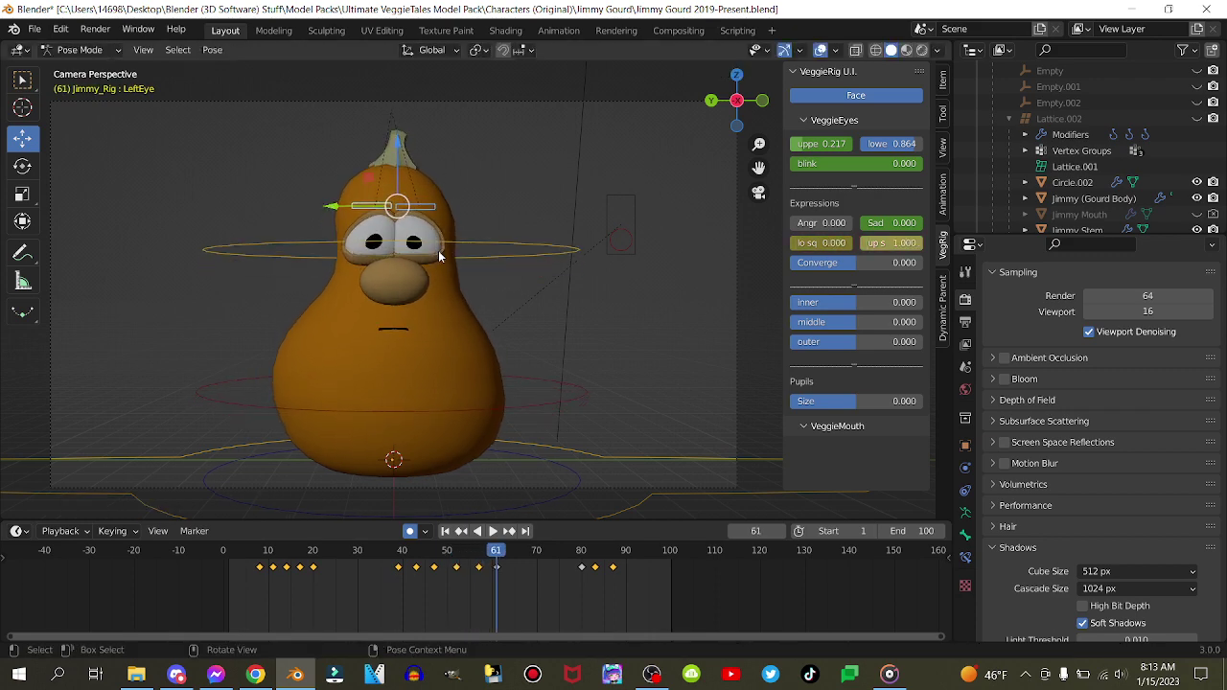
pyautogui.press('g')
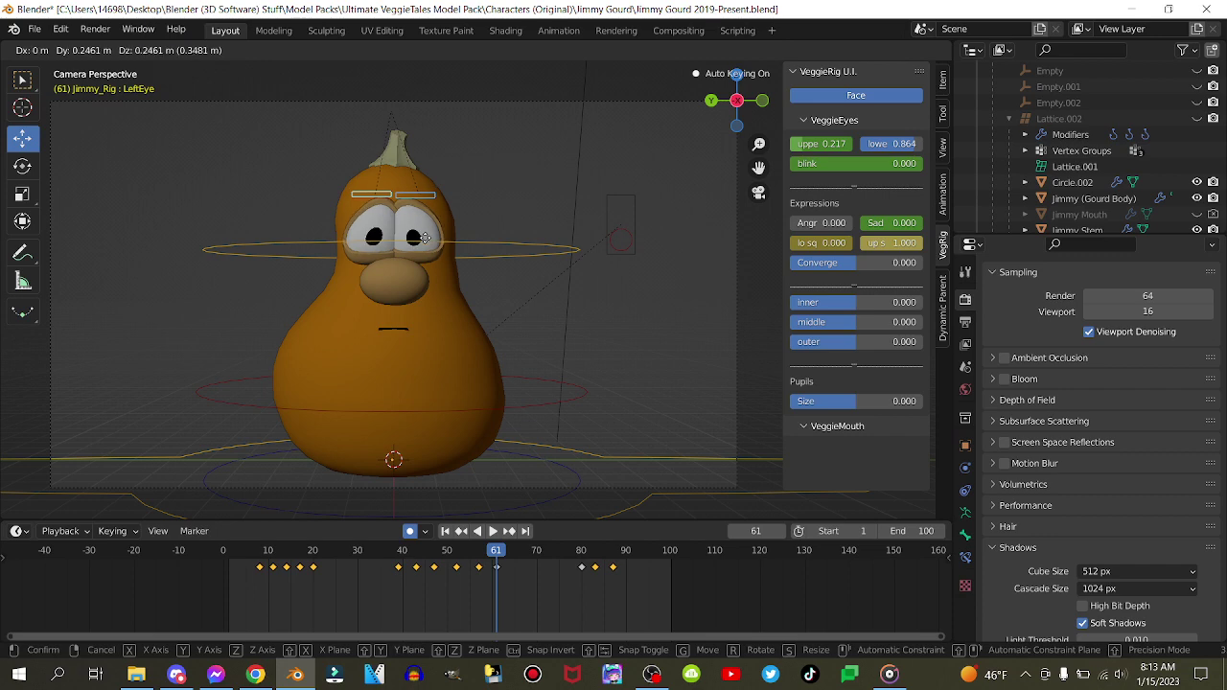
pyautogui.click(424, 245)
# - Lower both eye controls on frame 68, adding a new position keyframe there
pyautogui.press('Right')
pyautogui.press('Right')
pyautogui.press('Right')
pyautogui.press('Right')
pyautogui.press('Right')
pyautogui.press('Right')
pyautogui.press('Right')
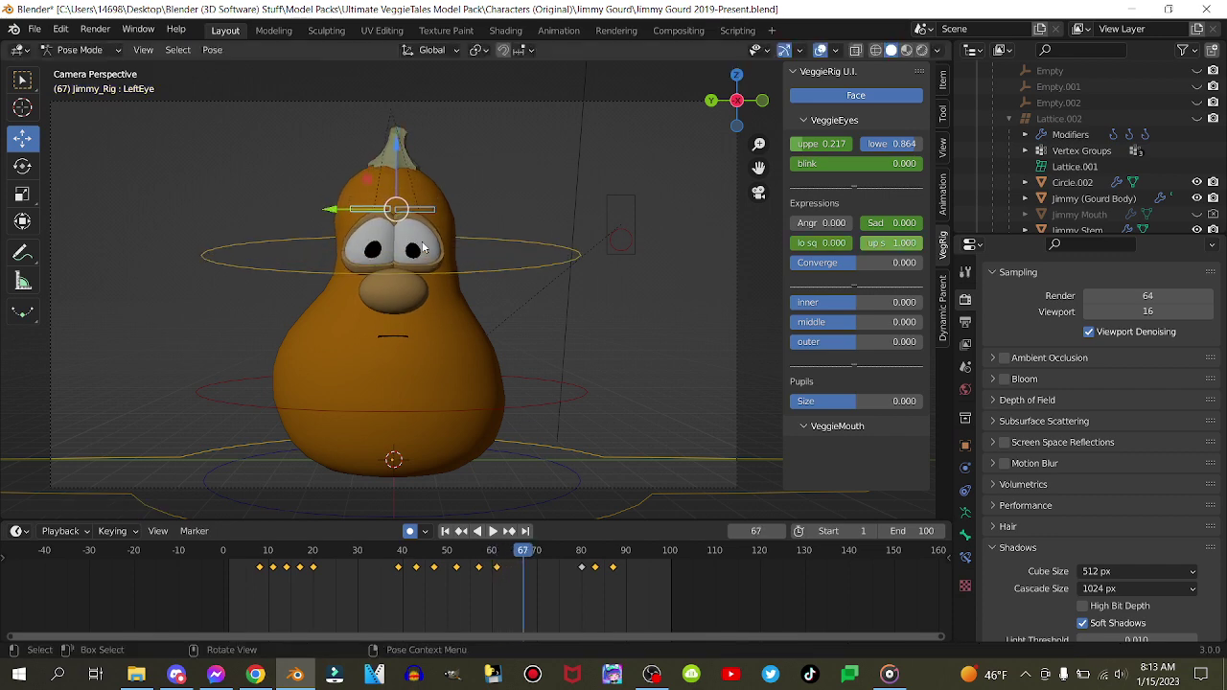
pyautogui.press('g')
pyautogui.click(428, 253)
# - Keyframe the location, rotation and scale of both eye controls on frames 80 and 87
pyautogui.press('Right')
pyautogui.press('Right')
pyautogui.press('Right')
pyautogui.press('Right')
pyautogui.press('Right')
pyautogui.press('Right')
pyautogui.press('Right')
pyautogui.press('Right')
pyautogui.press('Right')
pyautogui.press('Right')
pyautogui.press('Right')
pyautogui.press('Right')
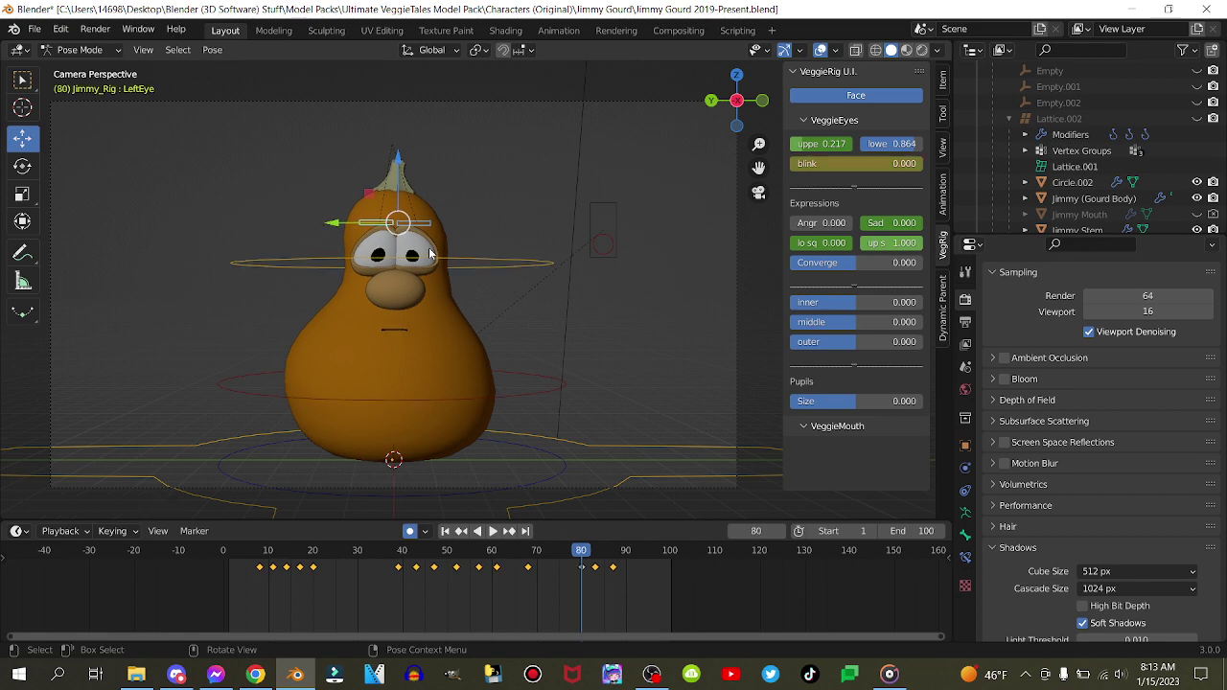
pyautogui.press('i')
pyautogui.click(428, 249)
pyautogui.click(509, 531)
pyautogui.press('i')
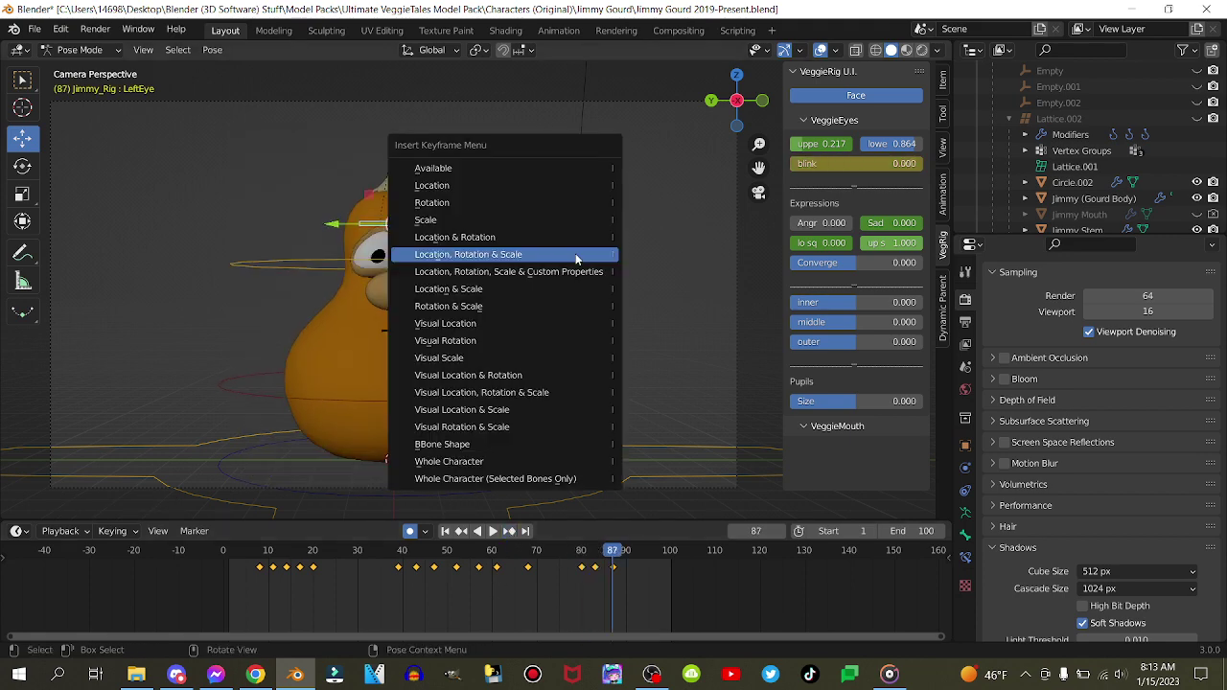
pyautogui.click(508, 255)
# - Lower both eye controls slightly on frame 83 during the blink
pyautogui.click(464, 534)
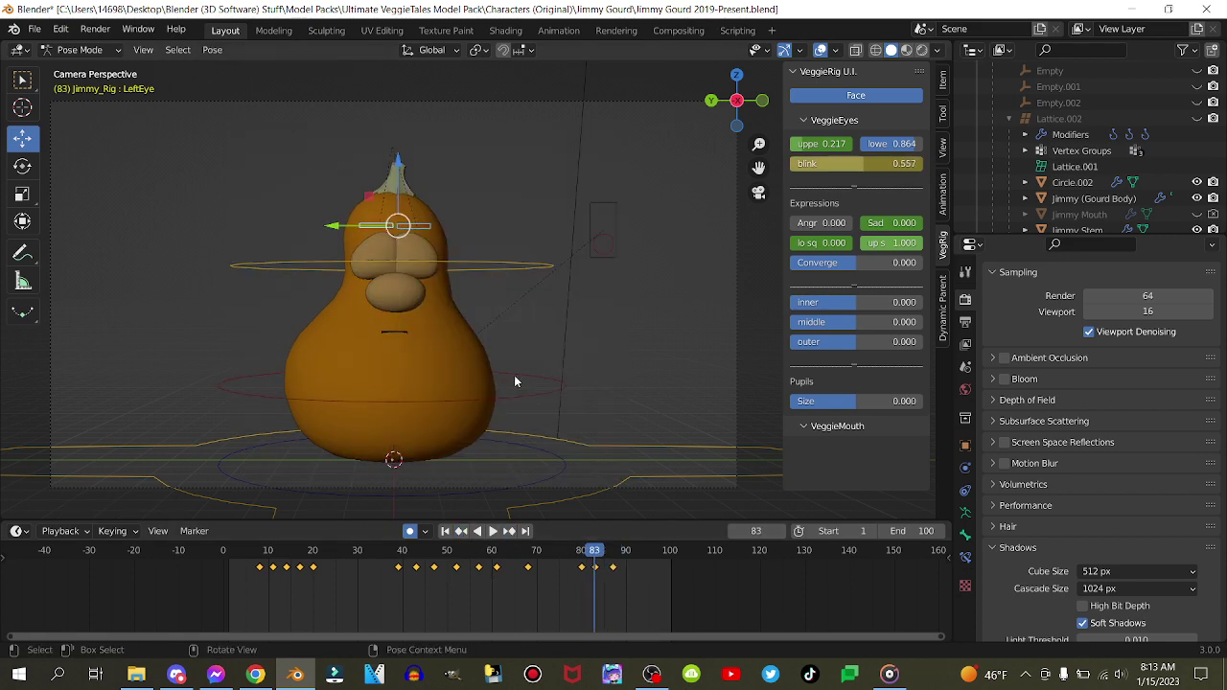
pyautogui.press('g')
pyautogui.click(517, 380)
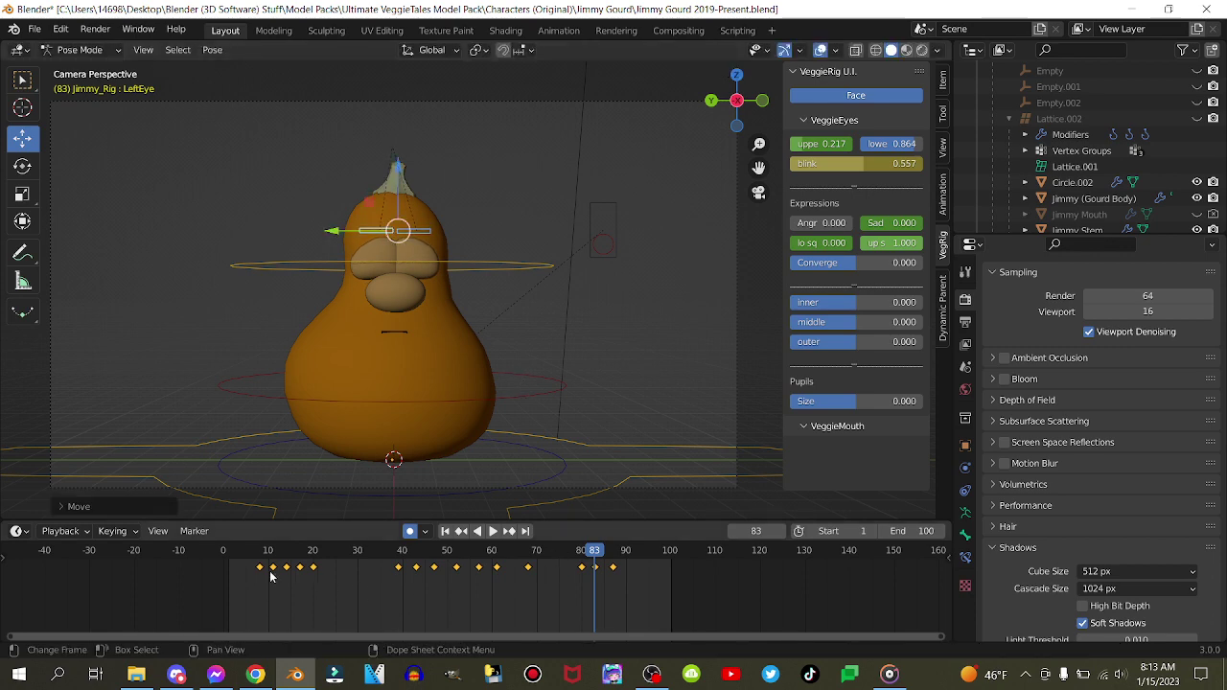
# - Play back the animation twice to review the eye control movement
pyautogui.press('space')
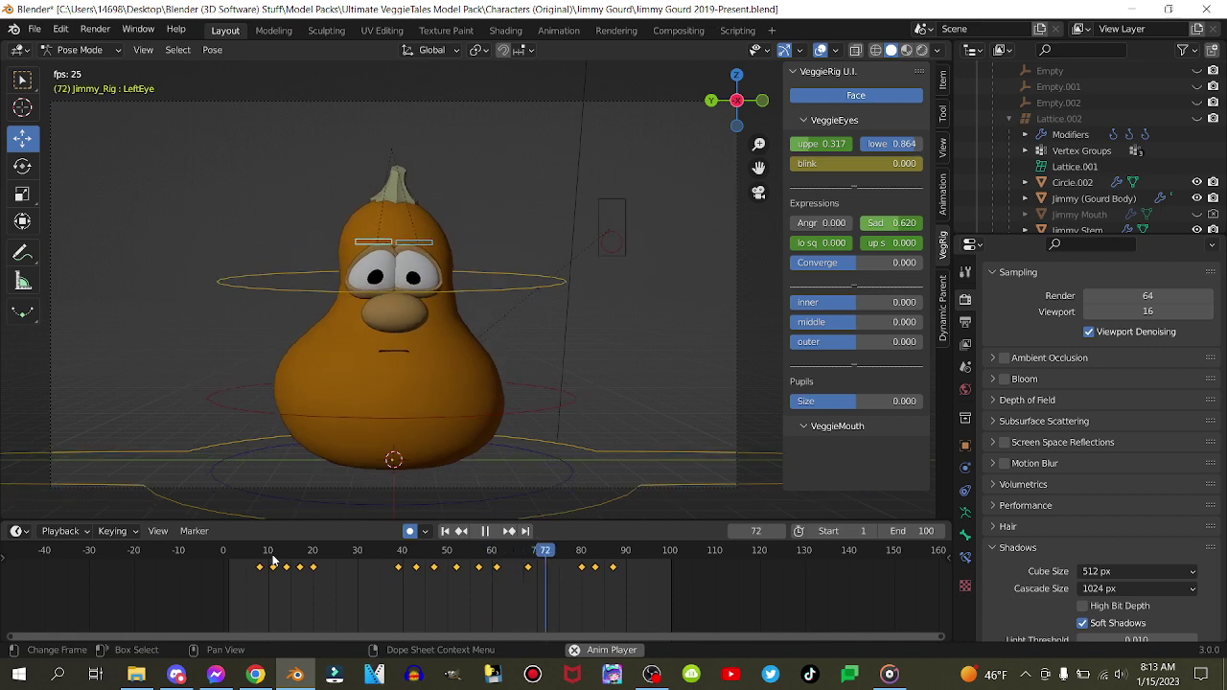
pyautogui.press('space')
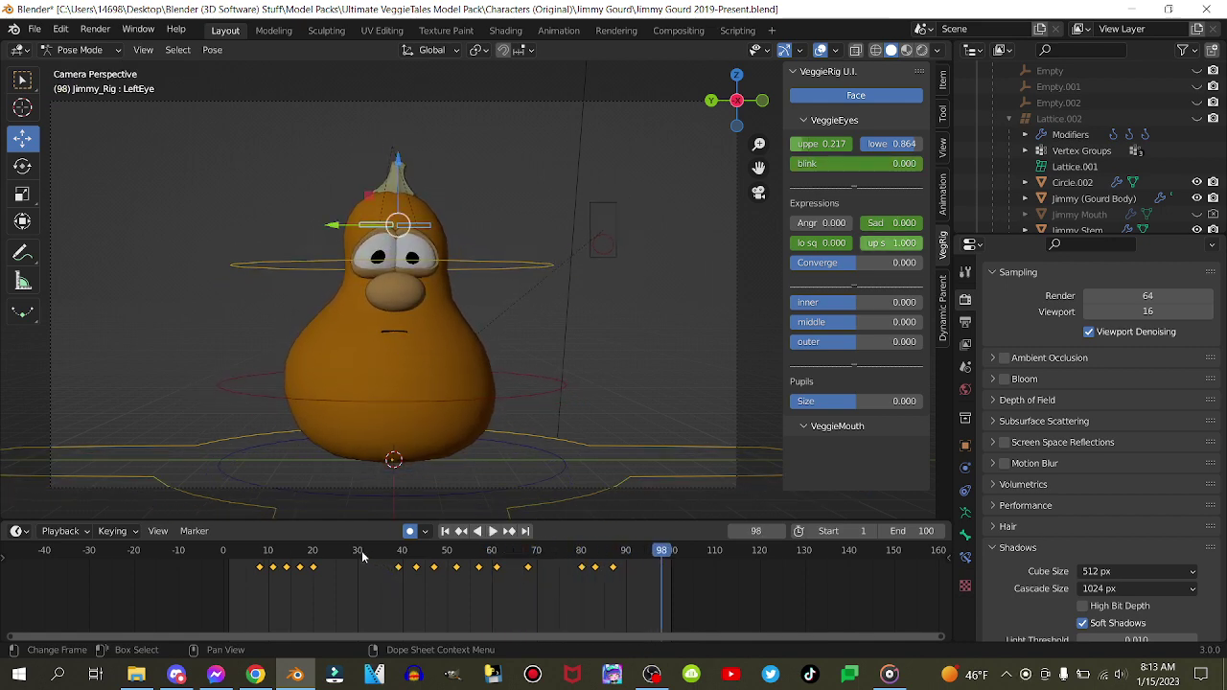
pyautogui.moveTo(361, 557); pyautogui.dragTo(251, 559)
pyautogui.press('space')
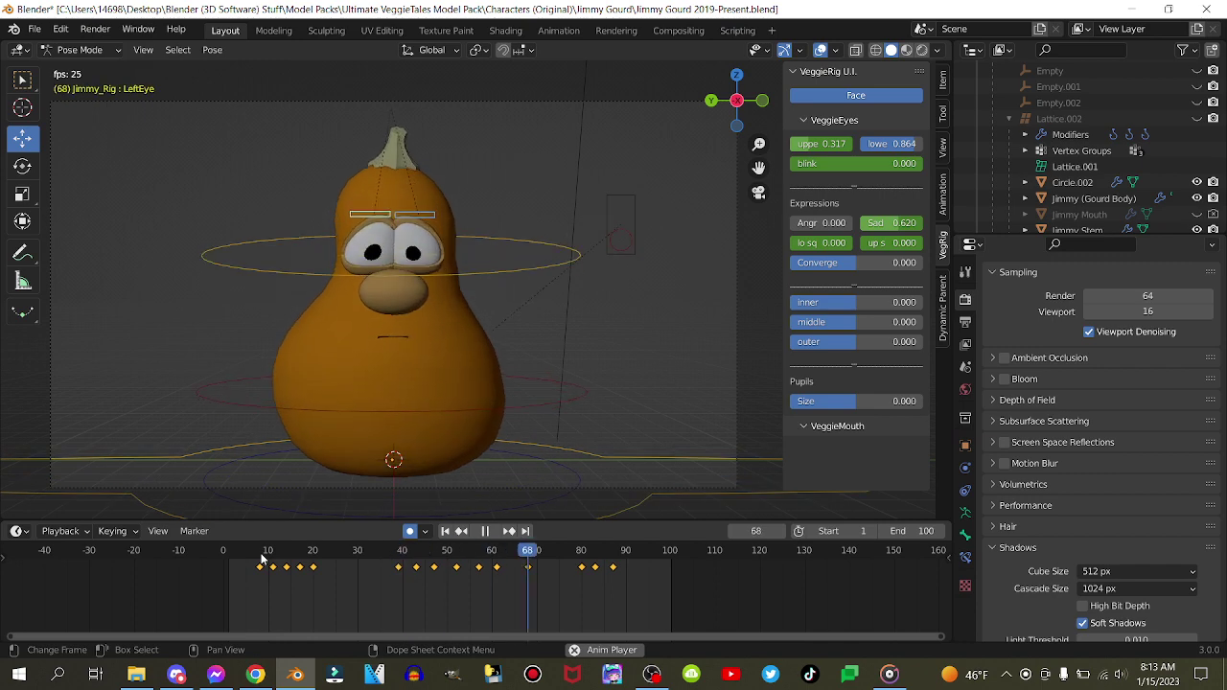
pyautogui.press('space')
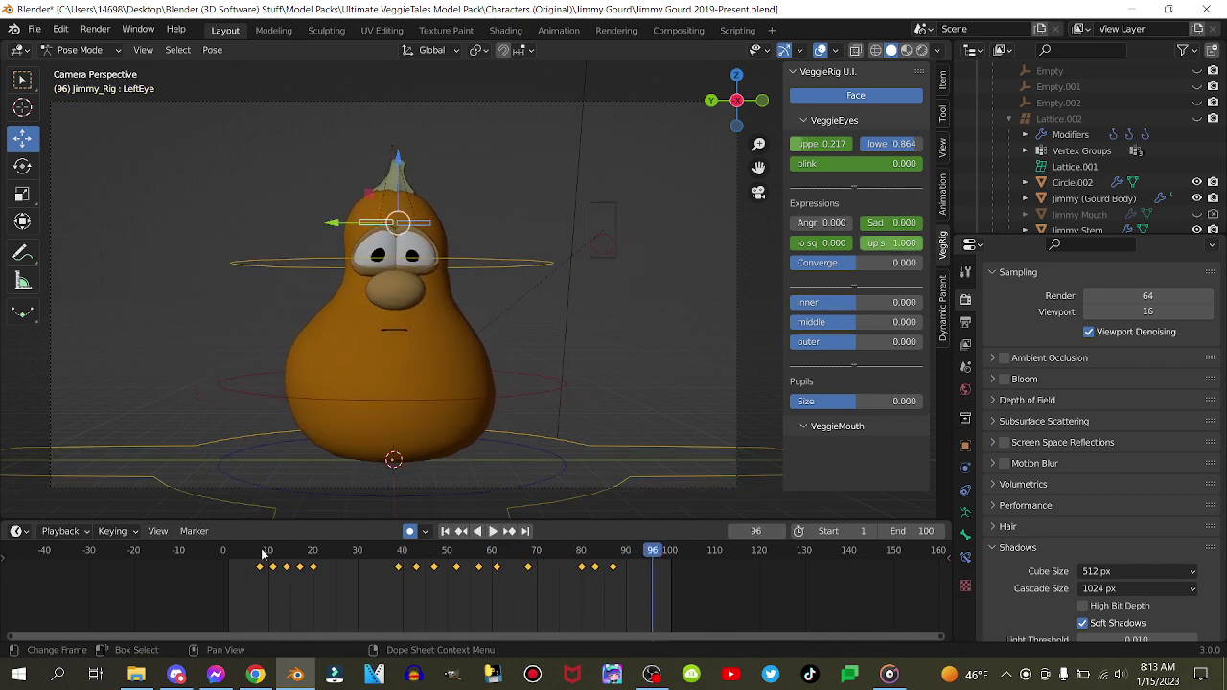
# - Return to frame 8 and switch the rig from Pose Mode to Object Mode
pyautogui.click(260, 554)
pyautogui.click(91, 50)
pyautogui.click(77, 67)
# - Unhide and select the Jimmy Mouth mesh and display its shape keys
pyautogui.scroll(-2, 1121, 154)
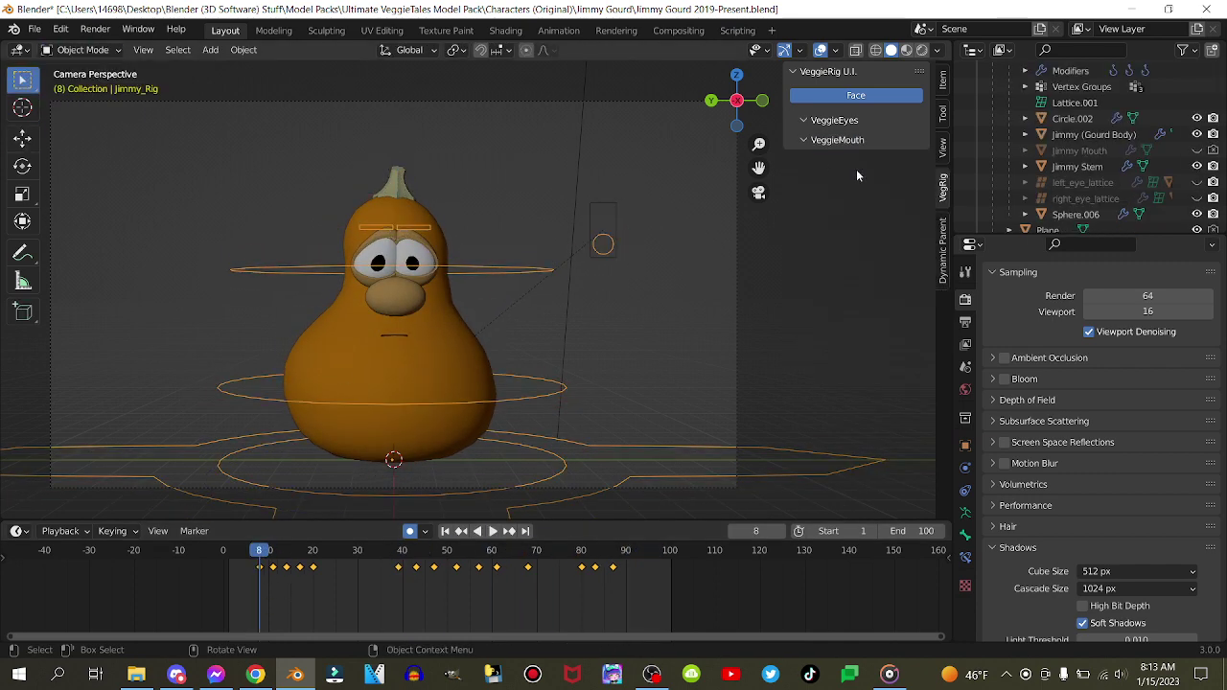
pyautogui.click(1079, 150)
pyautogui.rightClick(554, 219)
pyautogui.click(965, 558)
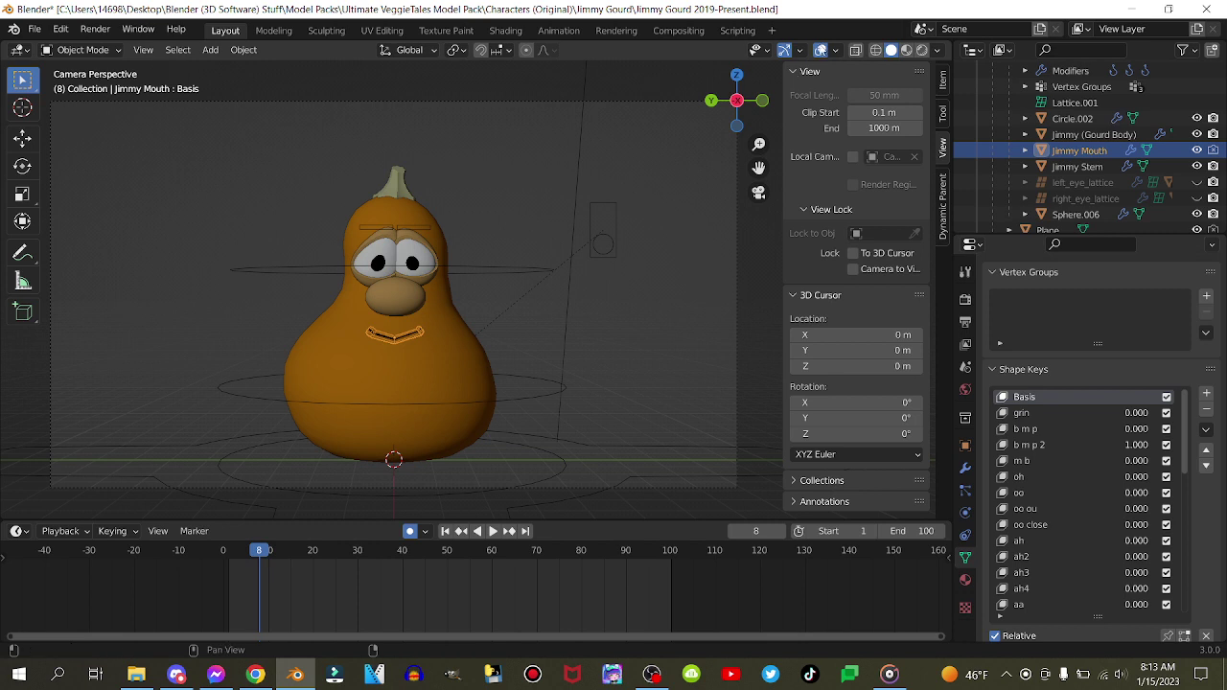
# - Hide the viewport overlays and gizmos and enlarge the timeline's frame range around frame 8
pyautogui.click(820, 50)
pyautogui.click(784, 50)
pyautogui.scroll(5, 458, 610)
pyautogui.moveTo(262, 582); pyautogui.dragTo(426, 591, button='middle')
pyautogui.scroll(7, 426, 591)
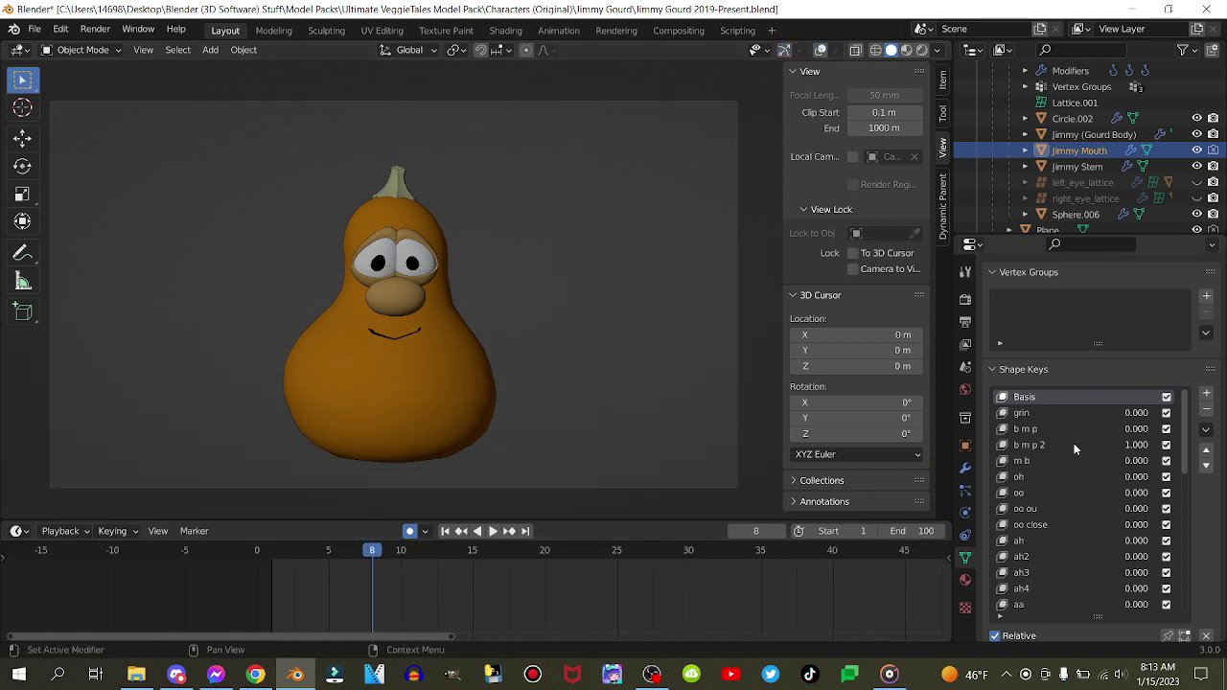
# - Select both eyeballs with the overlays shown again and insert a keyframe for them on frame 16
pyautogui.click(410, 266)
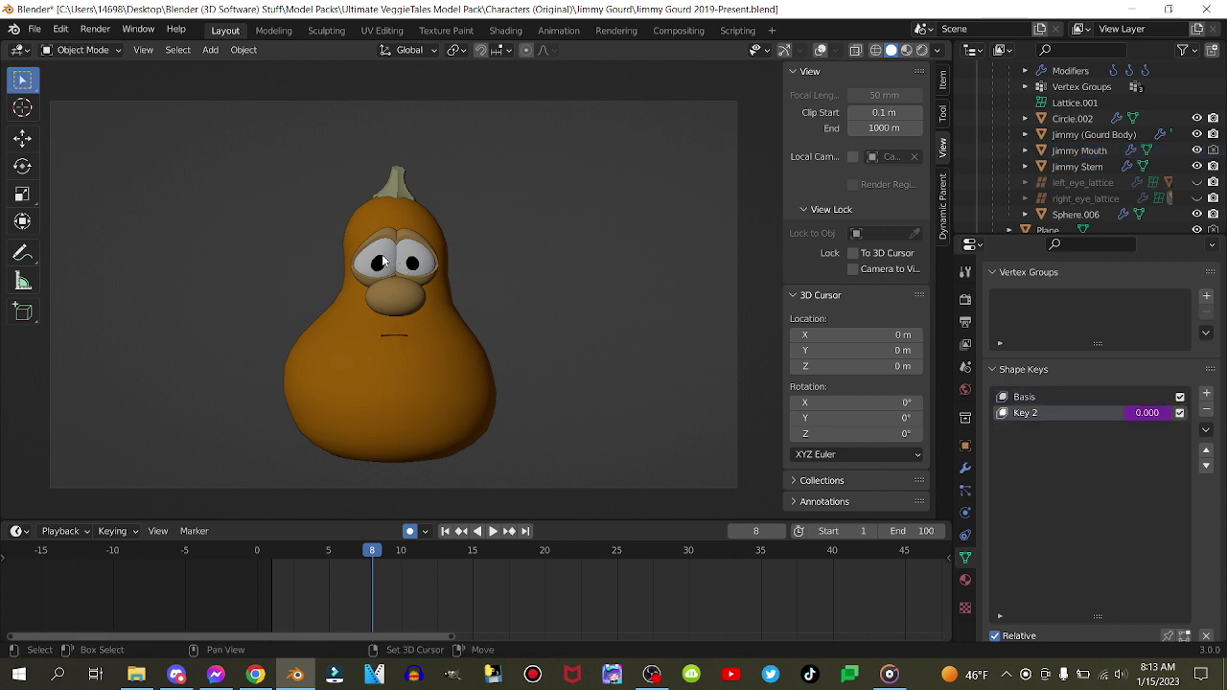
pyautogui.press('space')
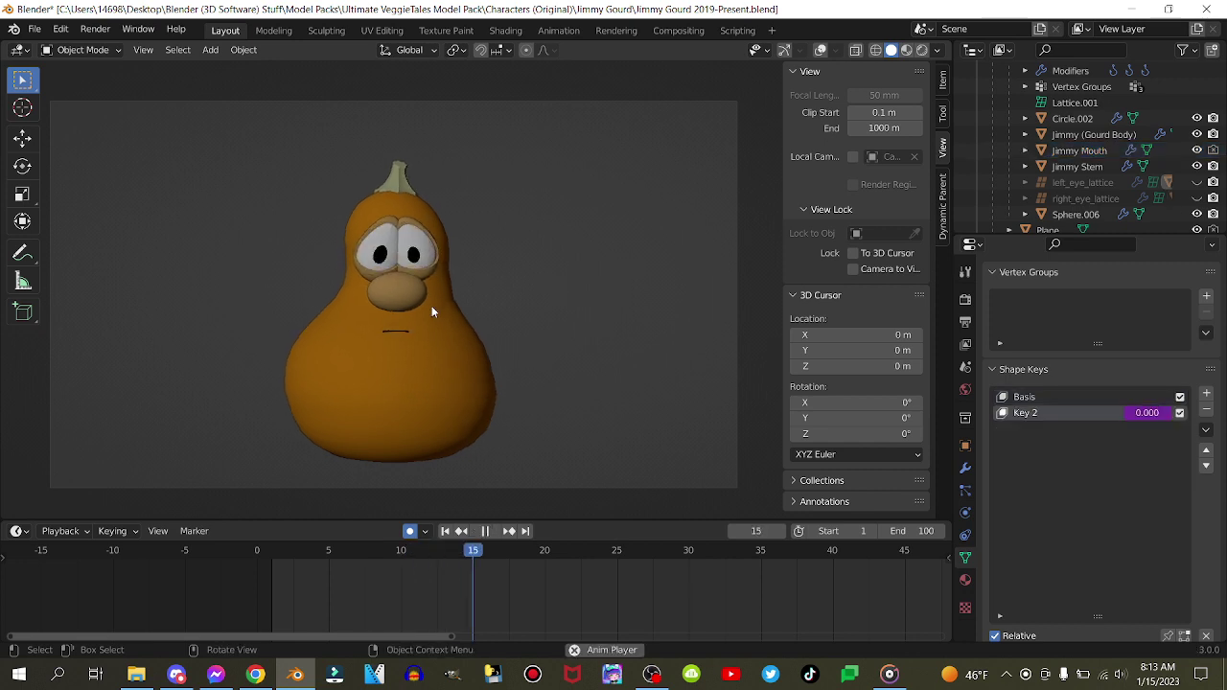
pyautogui.click(819, 50)
pyautogui.scroll(4, 439, 201)
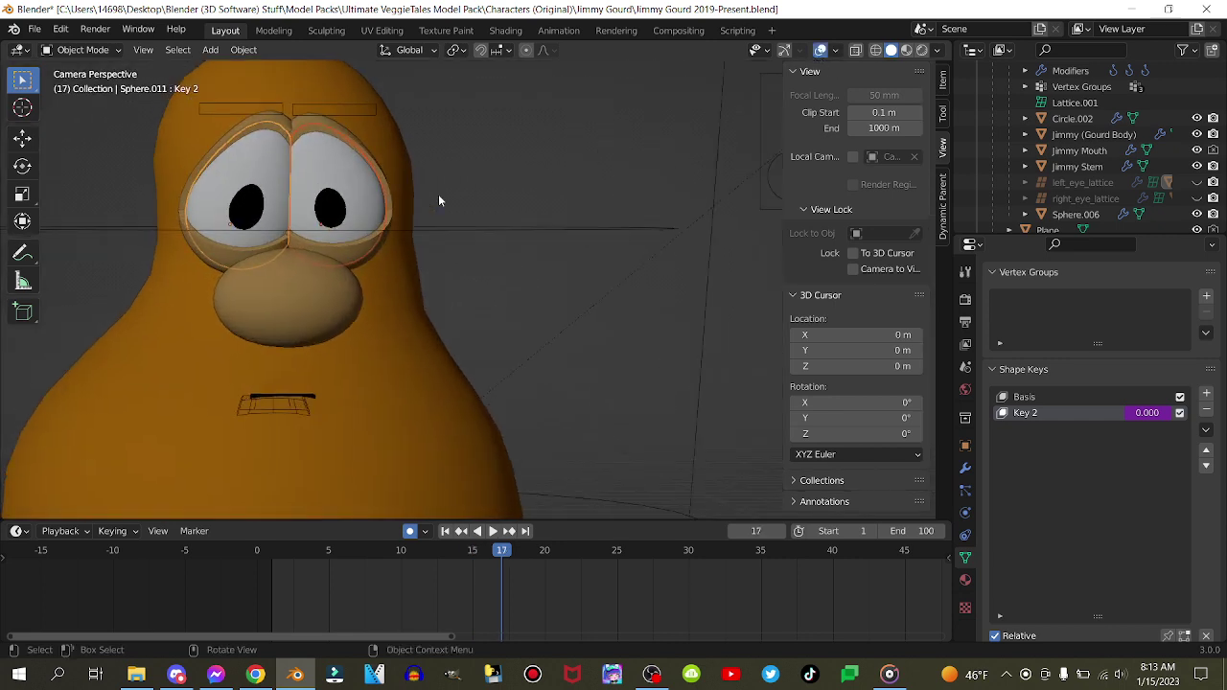
pyautogui.press('Right')
pyautogui.press('Left')
pyautogui.press('Left')
pyautogui.press('Left')
pyautogui.press('Right')
pyautogui.press('Right')
pyautogui.press('Left')
pyautogui.press('Left')
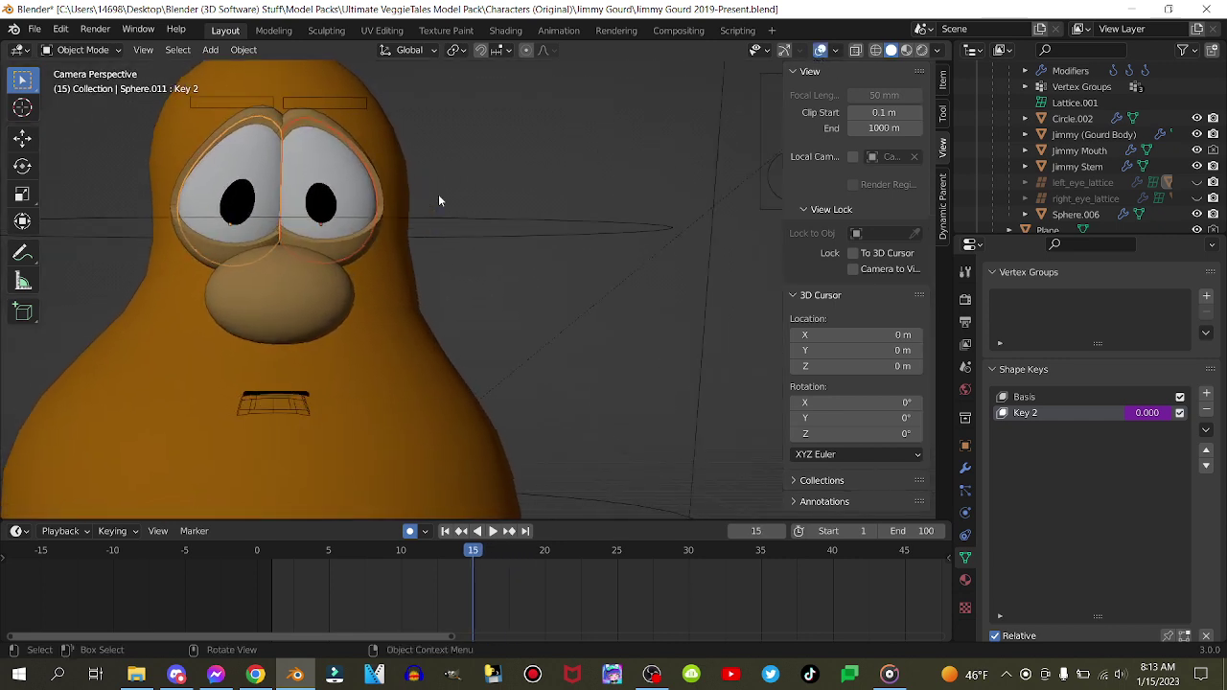
pyautogui.press('Right')
pyautogui.press('i')
pyautogui.click(439, 197)
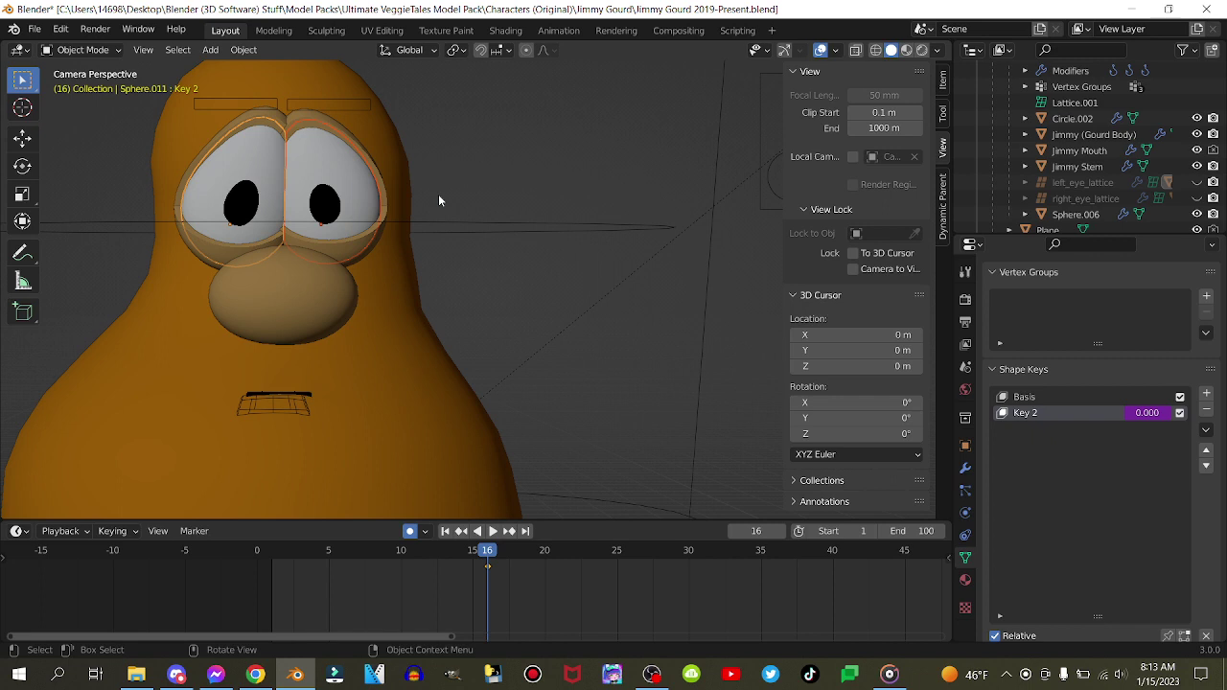
# - Go to frame 20 and set the transform pivot point to Individual Origins
pyautogui.press('Right')
pyautogui.press('Right')
pyautogui.press('Right')
pyautogui.press('Right')
pyautogui.press('Right')
pyautogui.press('Left')
pyautogui.press('Right')
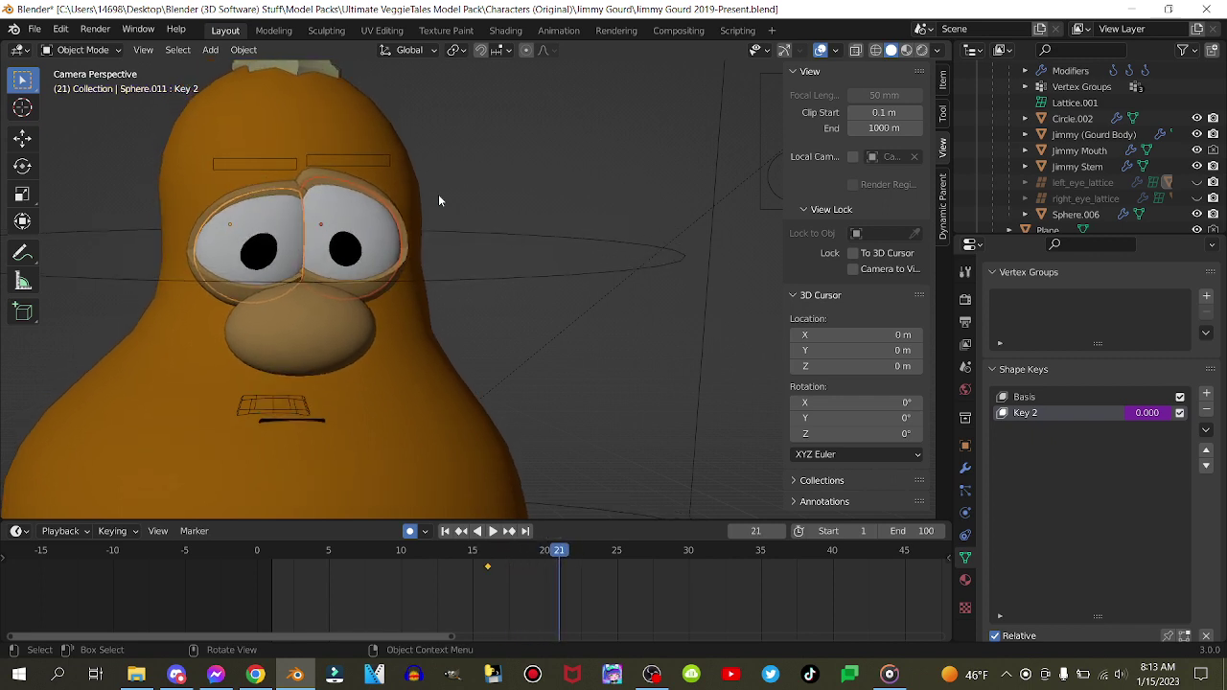
pyautogui.press('Left')
pyautogui.press('Left')
pyautogui.press('Right')
pyautogui.click(456, 49)
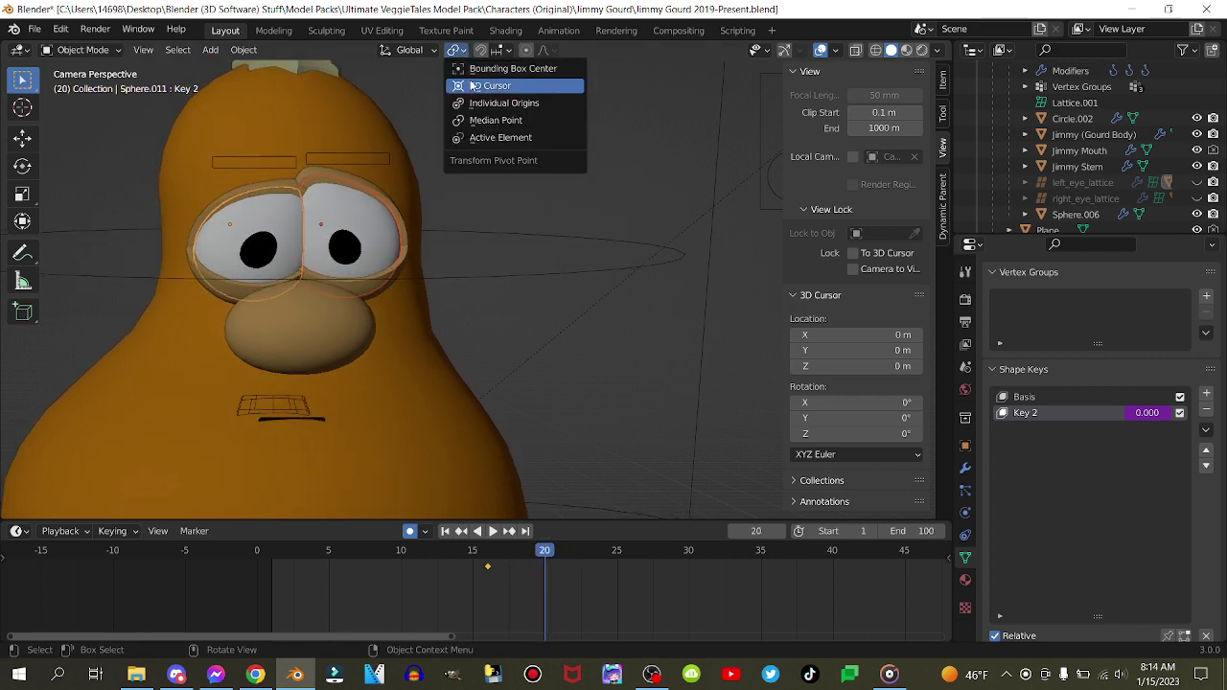
pyautogui.click(470, 103)
# - Rotate both eyeballs freely to look up and sideways on frame 20, and hold that pose with a keyframe on frame 30
pyautogui.press('r')
pyautogui.press('r')
pyautogui.click(422, 296)
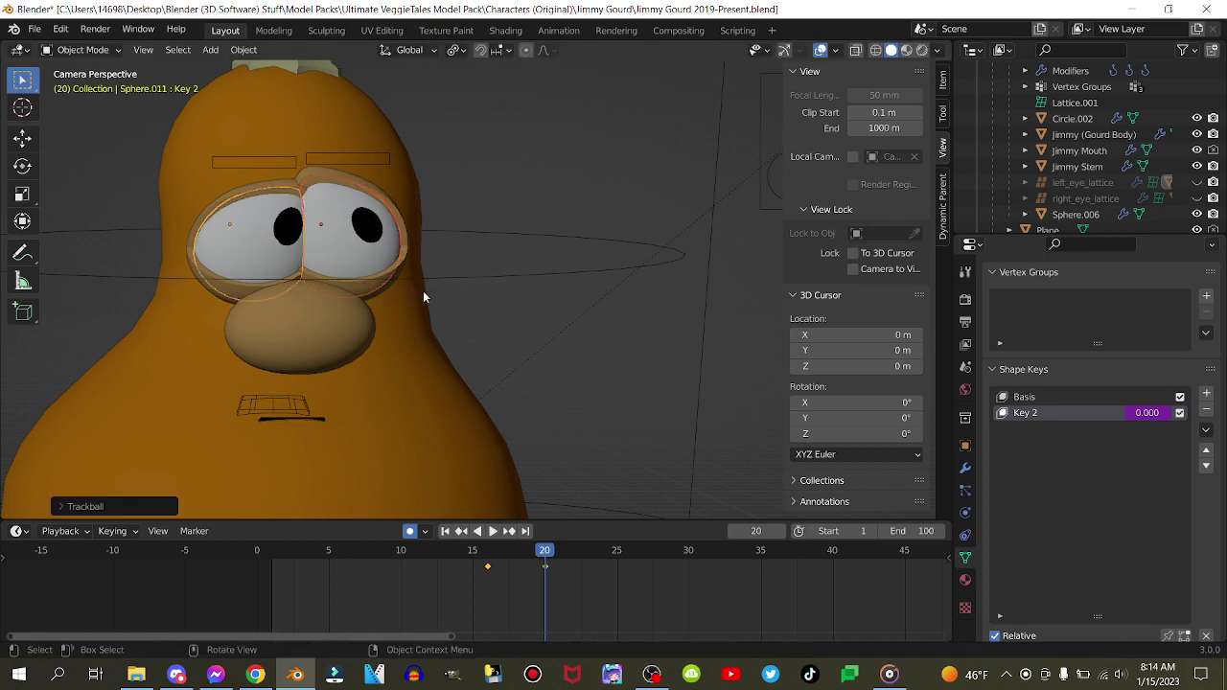
pyautogui.press('space')
pyautogui.press('space')
pyautogui.press('i')
pyautogui.click(423, 296)
# - Rotate both eyeballs slightly on frame 34 and insert a Location, Rotation & Scale keyframe on frame 37
pyautogui.press('space')
pyautogui.press('space')
pyautogui.press('r')
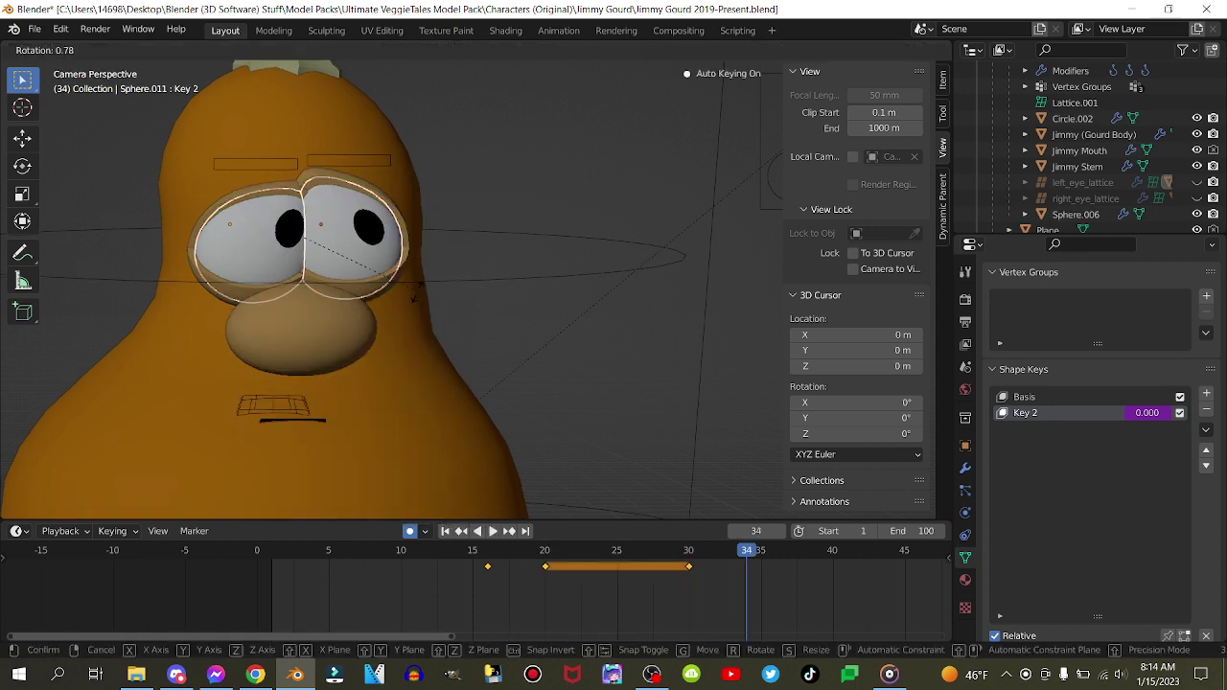
pyautogui.click(385, 289)
pyautogui.press('Right')
pyautogui.press('Right')
pyautogui.press('Right')
pyautogui.press('i')
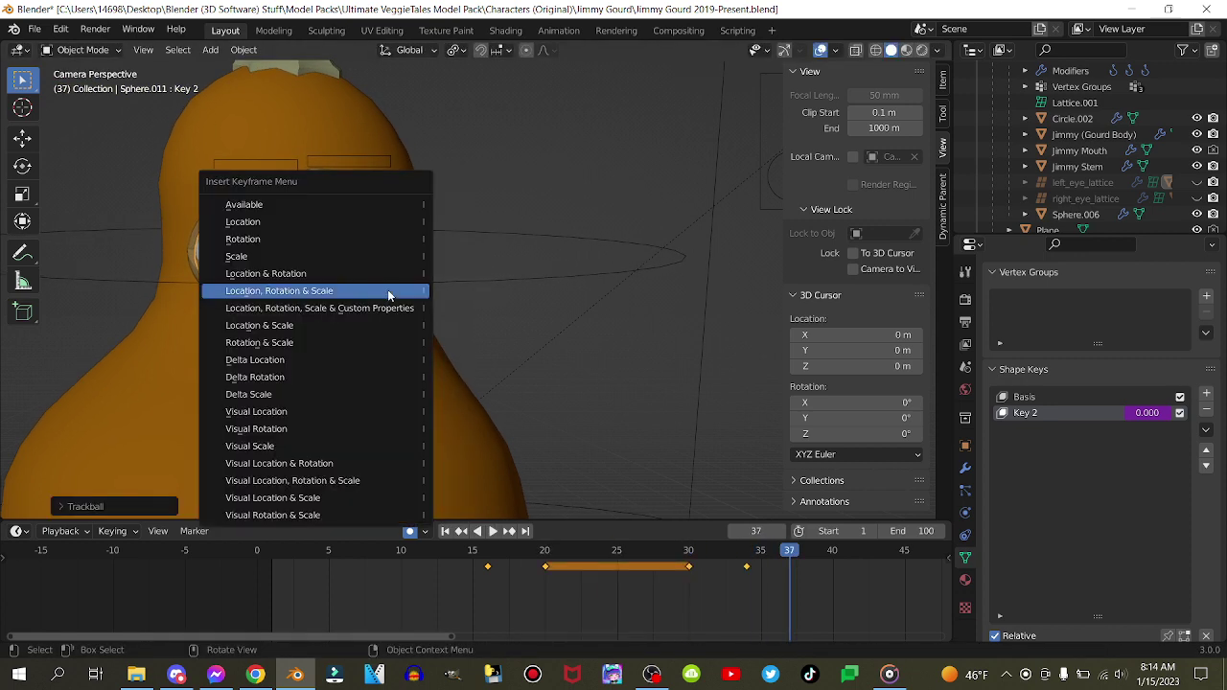
pyautogui.click(388, 289)
# - Rotate both eyeballs slightly with free rotation on frame 40
pyautogui.press('Right')
pyautogui.press('Right')
pyautogui.press('Right')
pyautogui.press('r')
pyautogui.press('r')
pyautogui.click(429, 290)
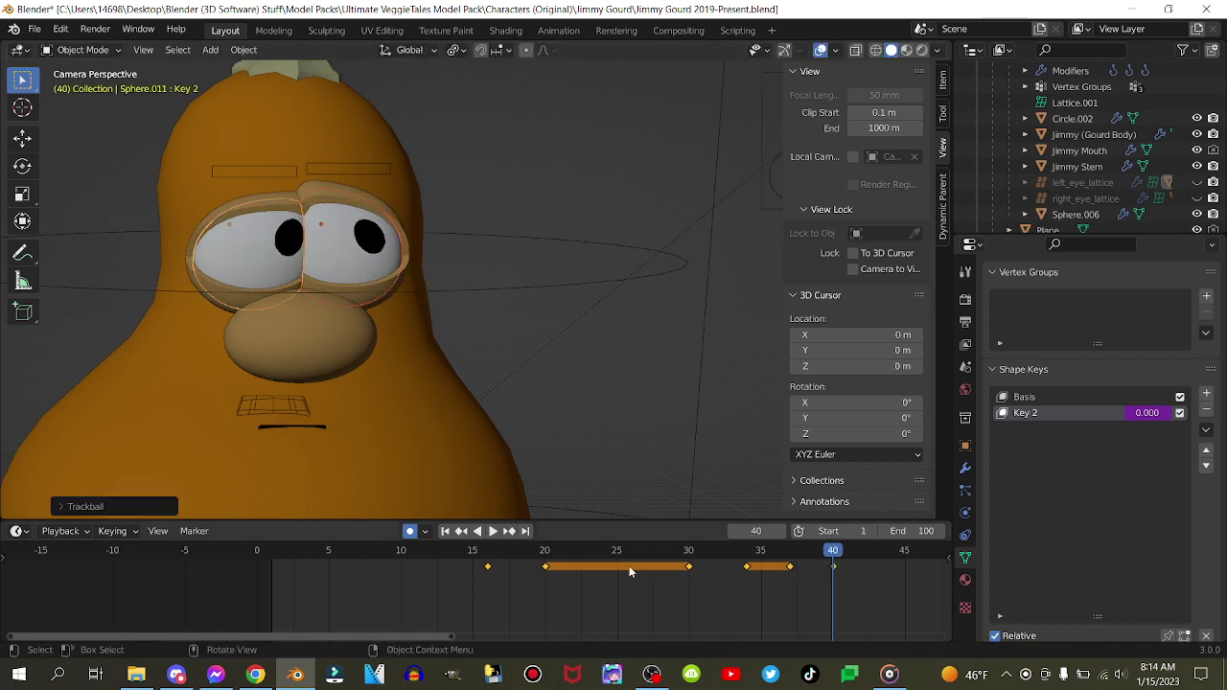
# - Shift the eyeball keyframes after frame 20 three frames earlier and play back the animation from frame 20
pyautogui.moveTo(629, 566); pyautogui.dragTo(850, 554)
pyautogui.press('g')
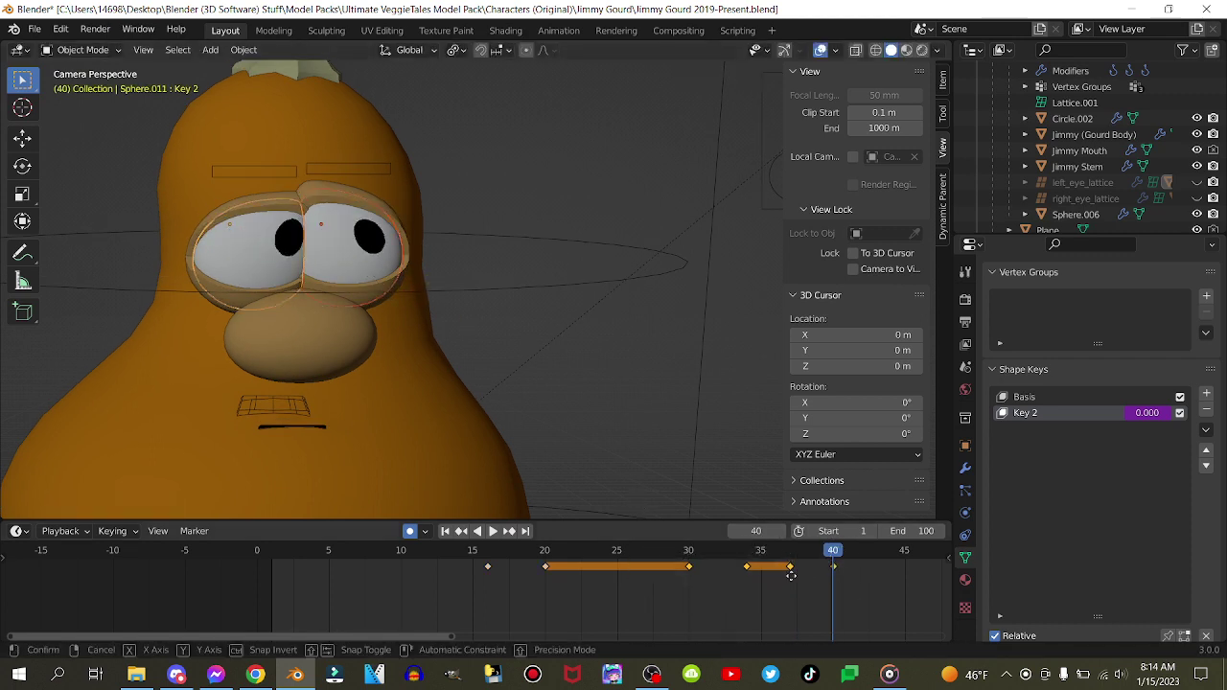
pyautogui.click(748, 573)
pyautogui.click(542, 553)
pyautogui.press('space')
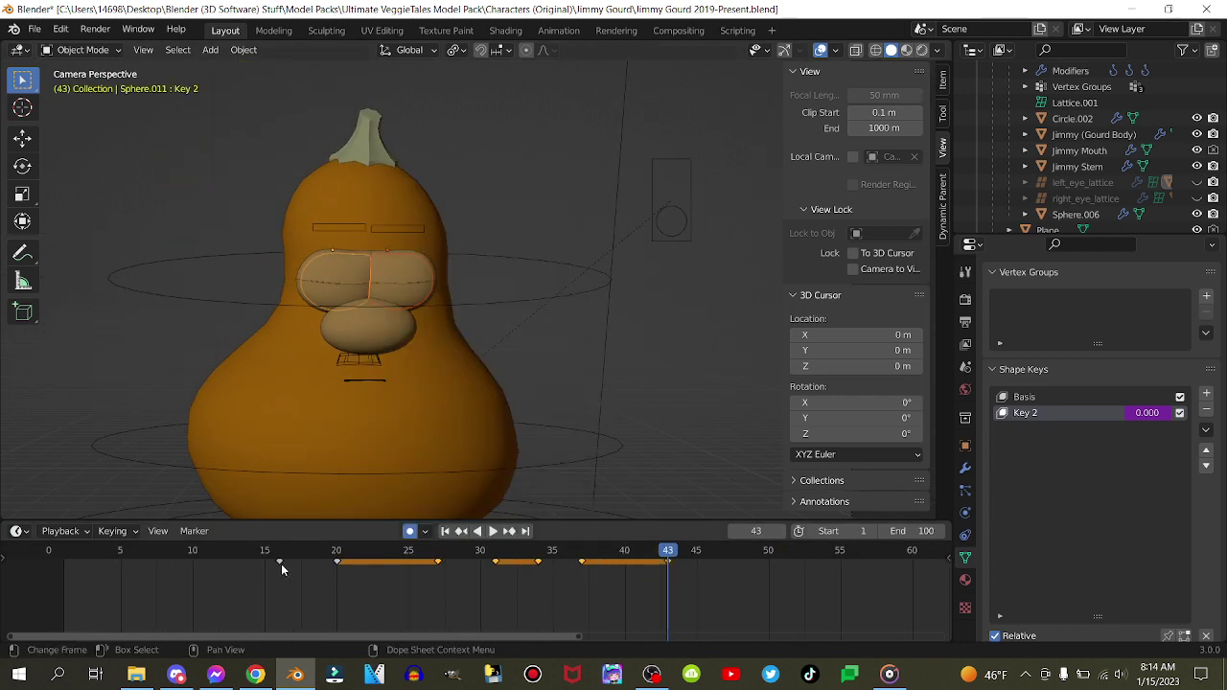
# - Copy the eyeballs' frame 16 keyframe to frame 44 and play back the eye movement
pyautogui.moveTo(281, 563); pyautogui.dragTo(526, 591)
pyautogui.moveTo(679, 595)
pyautogui.mouseDown()
pyautogui.moveTo(674, 569)
pyautogui.moveTo(685, 573)
pyautogui.mouseUp()
pyautogui.press('space')
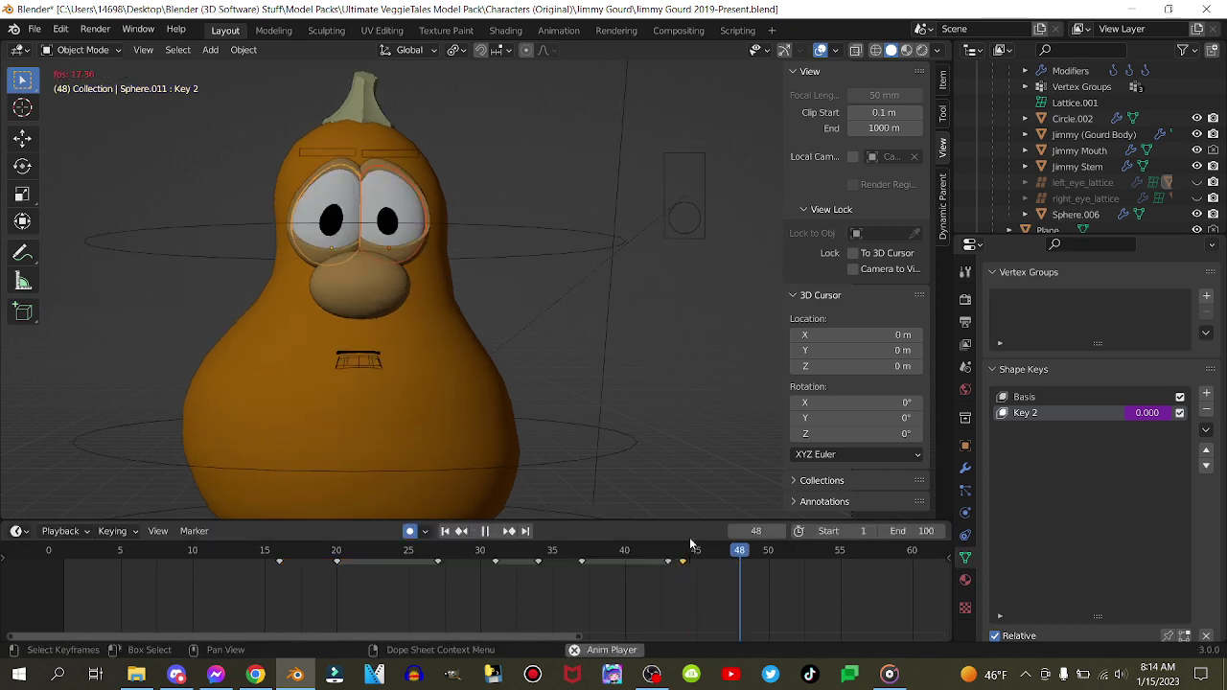
pyautogui.press('space')
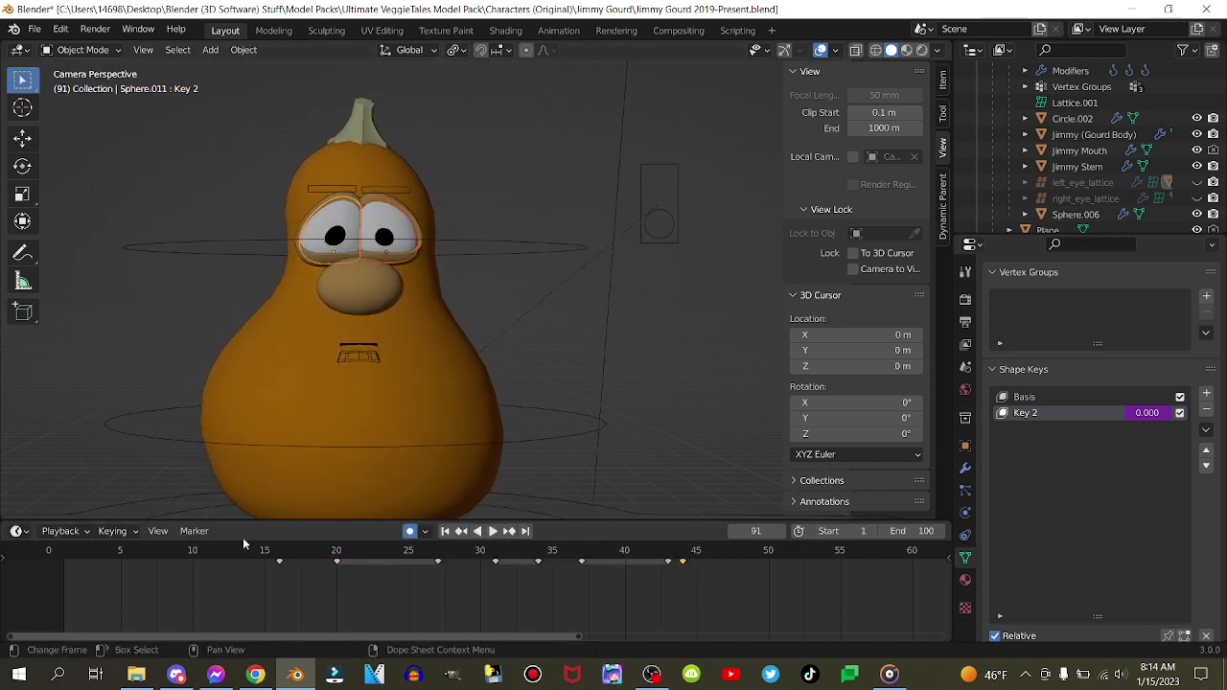
# - Go to frame 6, select the Jimmy Mouth mesh and keyframe its b m p 2 shape key at 1.000
pyautogui.click(185, 549)
pyautogui.moveTo(185, 550); pyautogui.dragTo(135, 549)
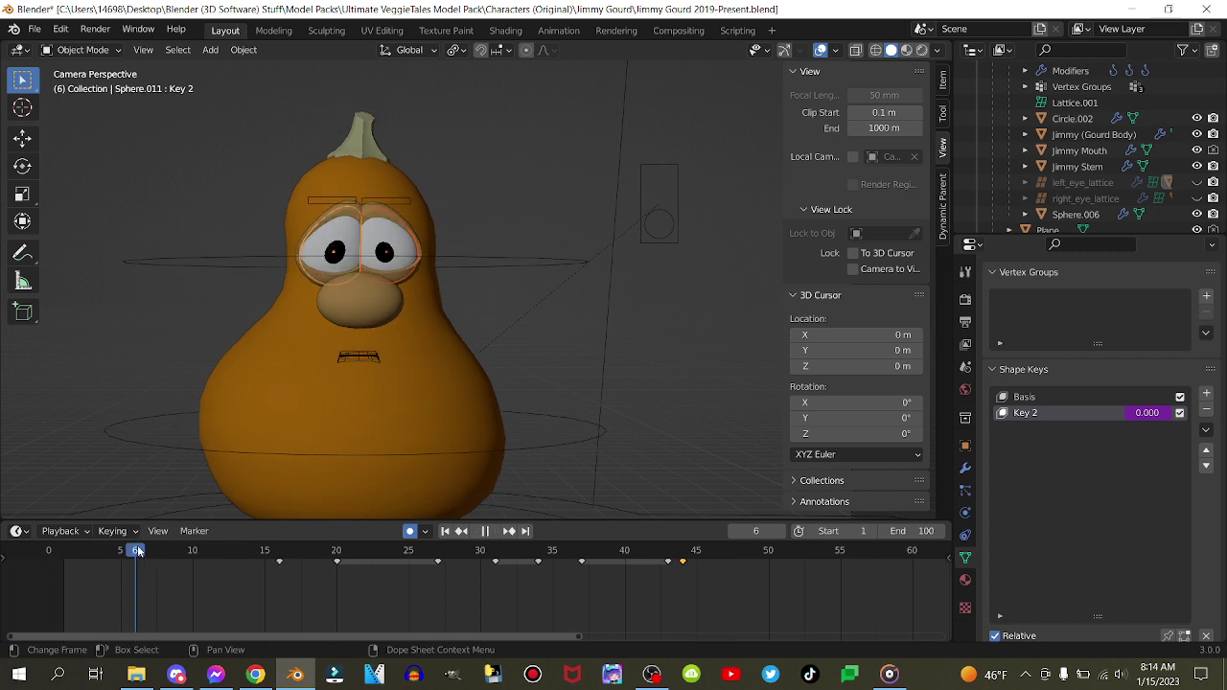
pyautogui.click(434, 331)
pyautogui.click(351, 362)
pyautogui.rightClick(429, 296)
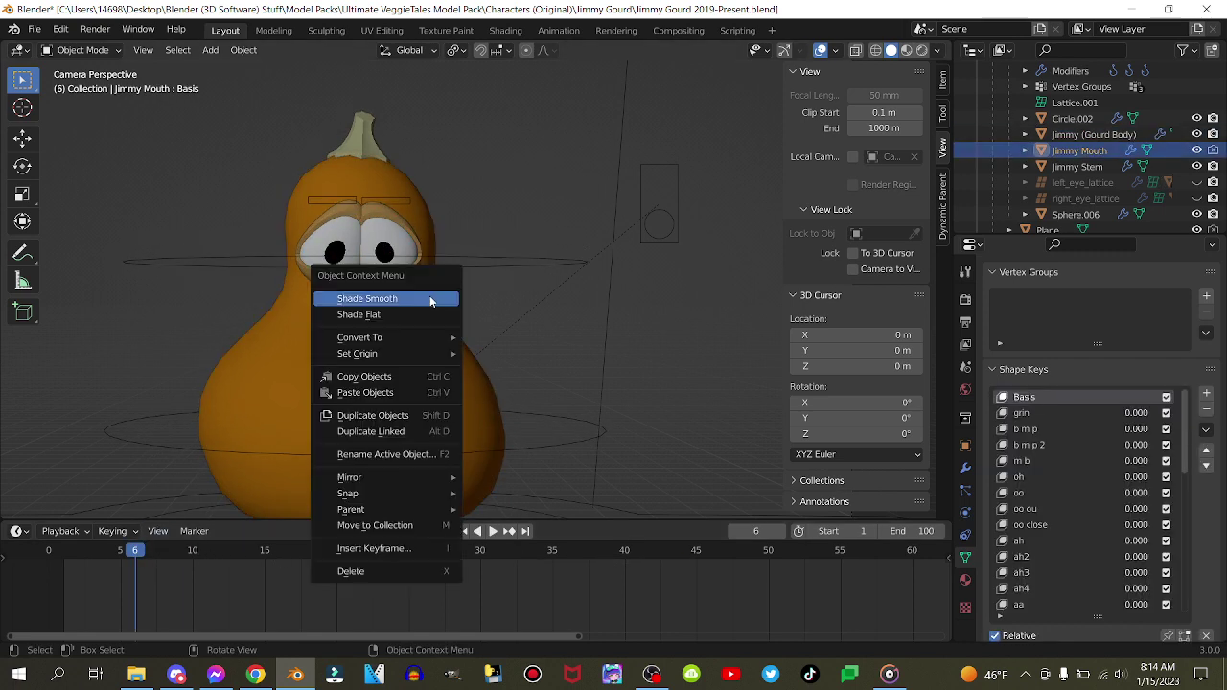
pyautogui.scroll(-2, 586, 309)
pyautogui.keyDown('ctrl'); pyautogui.scroll(1, 617, 304); pyautogui.keyUp('ctrl')
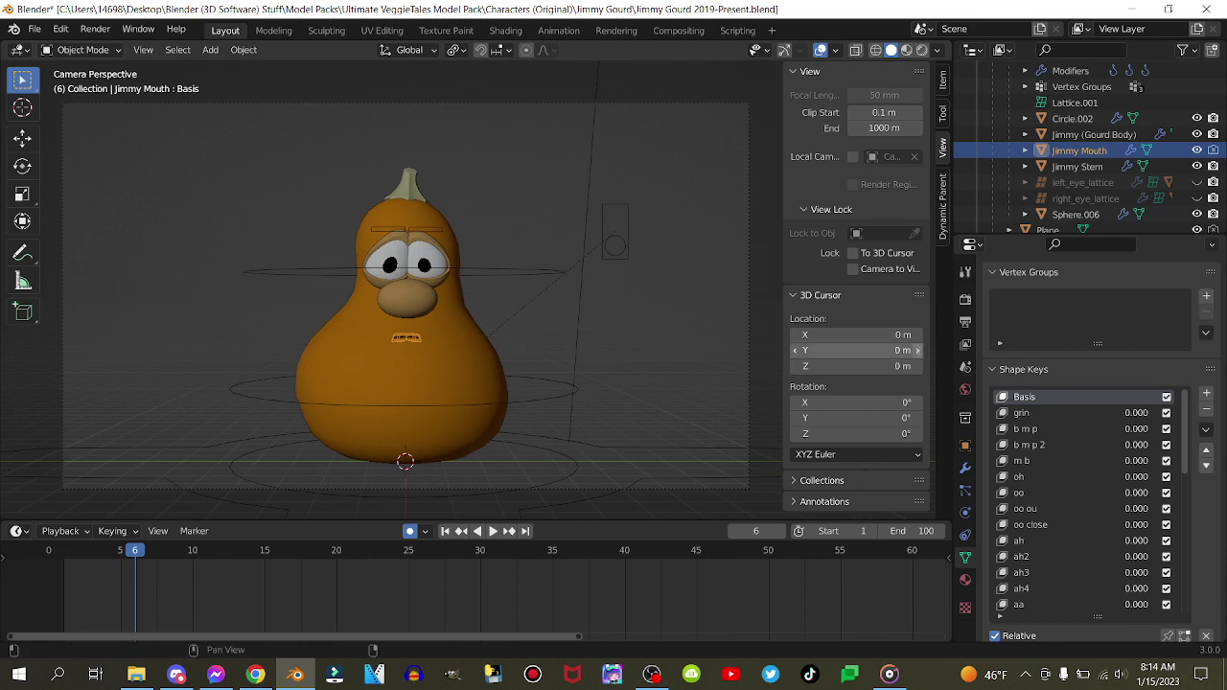
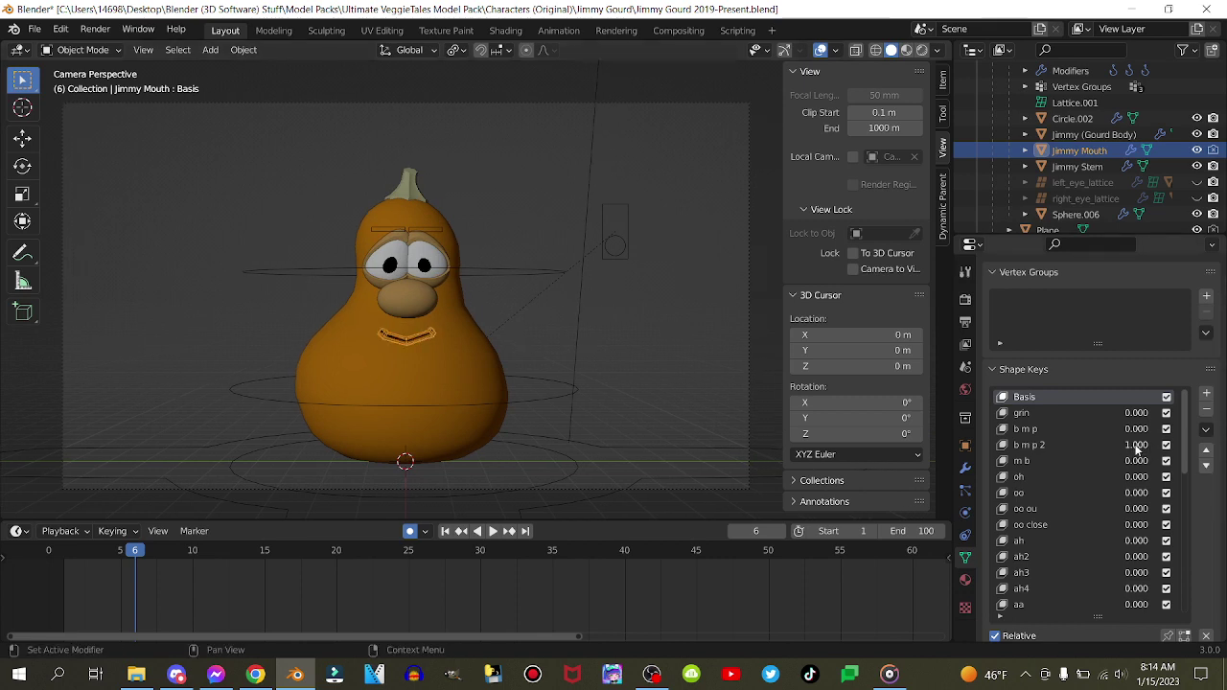
pyautogui.rightClick(1137, 448)
pyautogui.click(1137, 446)
# - Hide the viewport overlays and move the mouth's first keyframe to frame 8
pyautogui.click(819, 50)
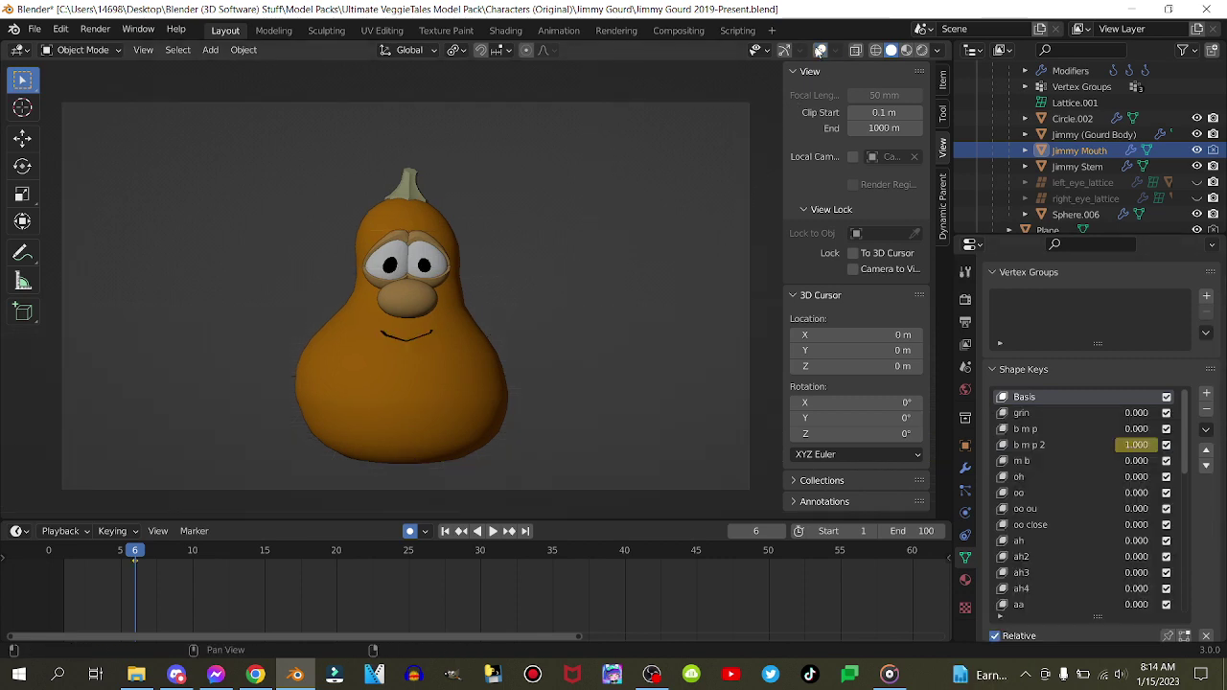
pyautogui.press('Right')
pyautogui.press('Right')
pyautogui.press('Right')
pyautogui.press('Right')
pyautogui.press('Right')
pyautogui.press('Right')
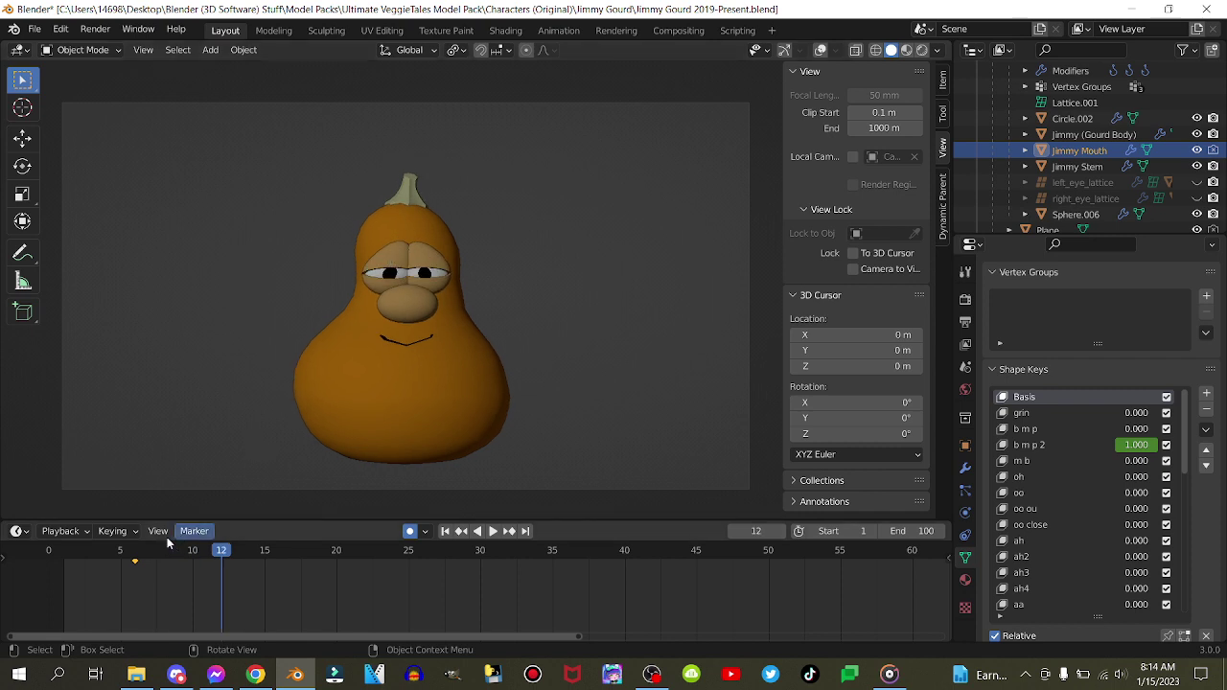
pyautogui.click(167, 536)
pyautogui.moveTo(186, 551); pyautogui.dragTo(212, 554)
pyautogui.press('g')
pyautogui.click(165, 575)
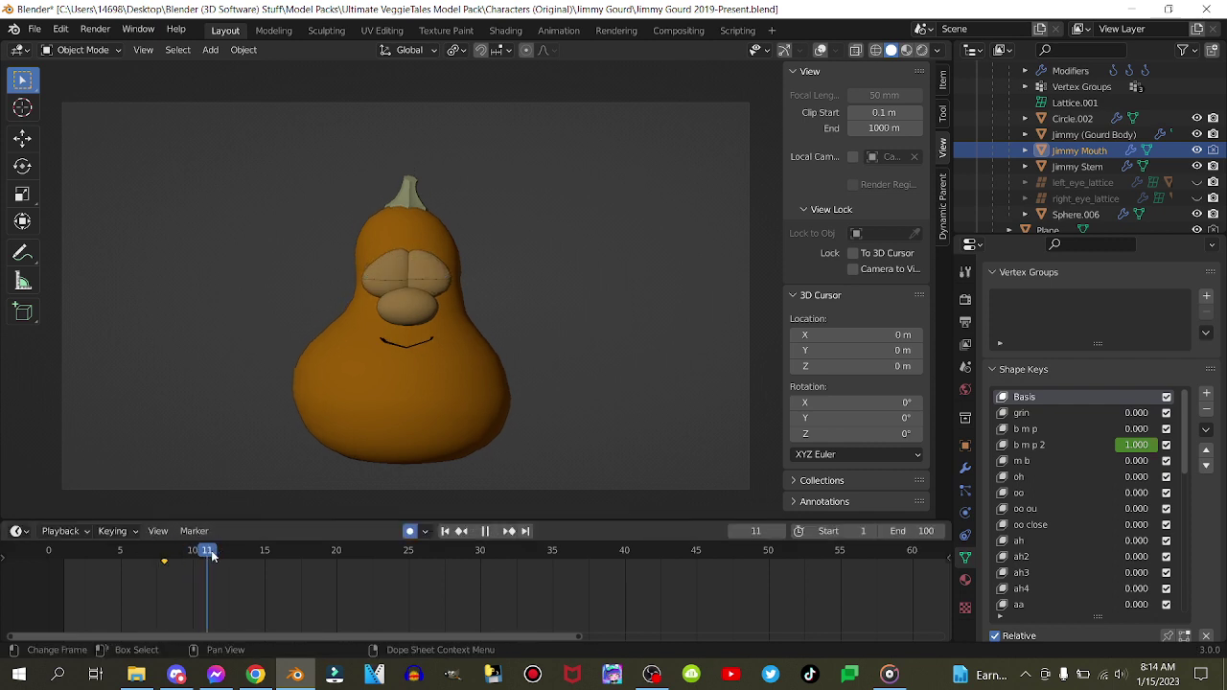
# - Keyframe the s t d g 3 shape key at 1.000 on frame 11 and return to the keyframe on frame 8
pyautogui.scroll(-8, 1123, 470)
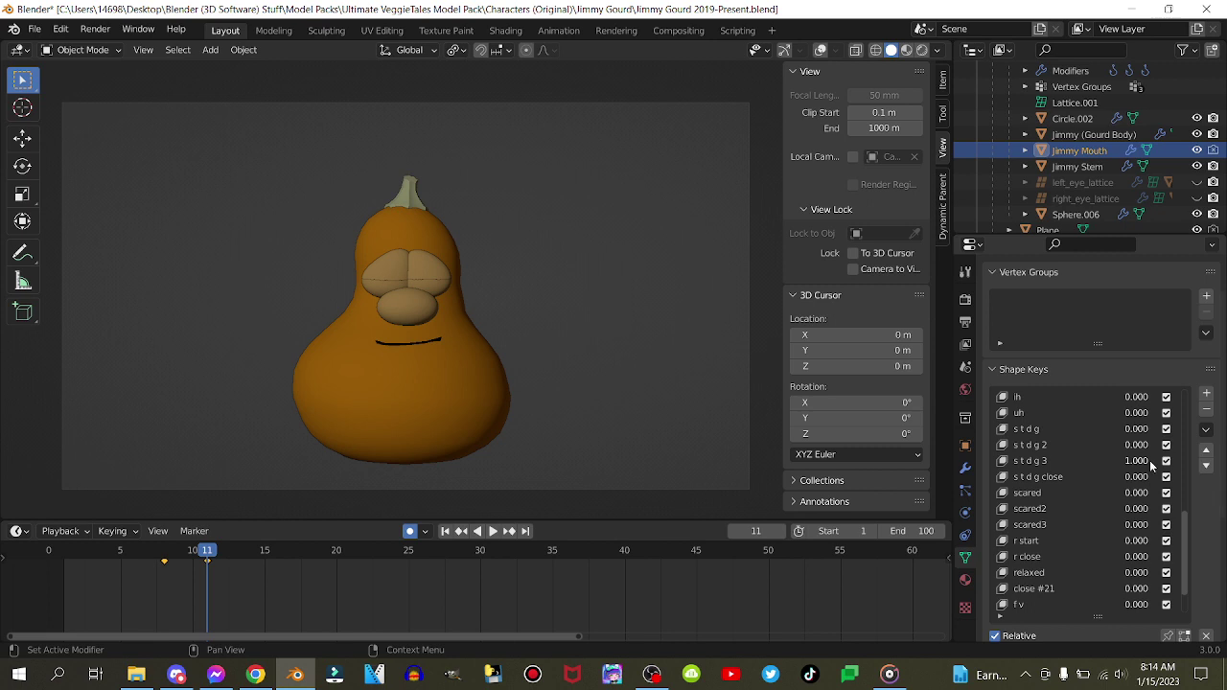
pyautogui.rightClick(1149, 460)
pyautogui.click(1144, 459)
pyautogui.click(460, 532)
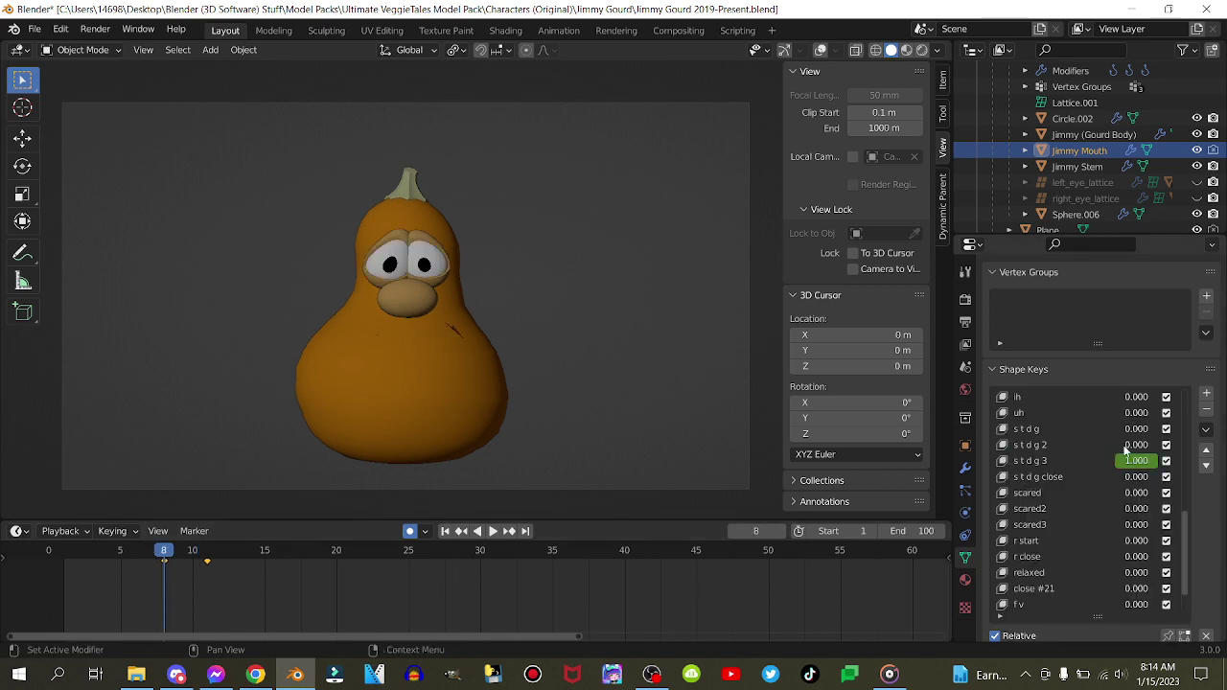
# - Keyframe the ah2 shape key at 1.000 on frame 13 and return to the keyframe on frame 11
pyautogui.press('space')
pyautogui.press('space')
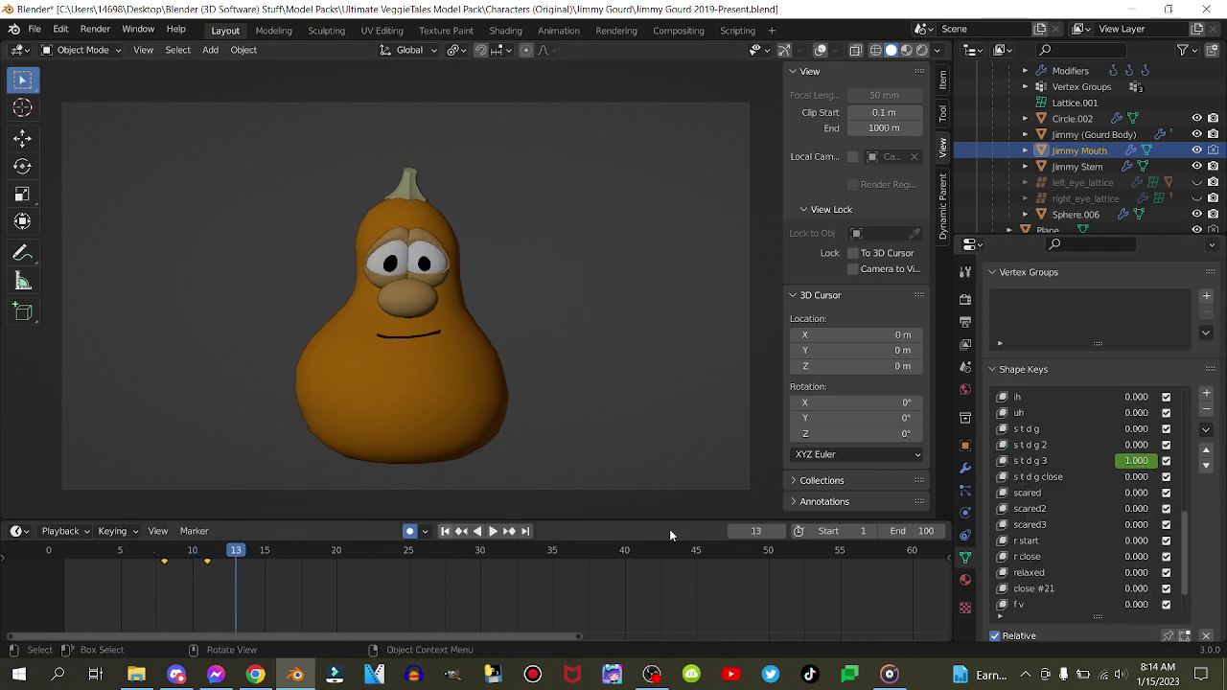
pyautogui.scroll(13, 1112, 462)
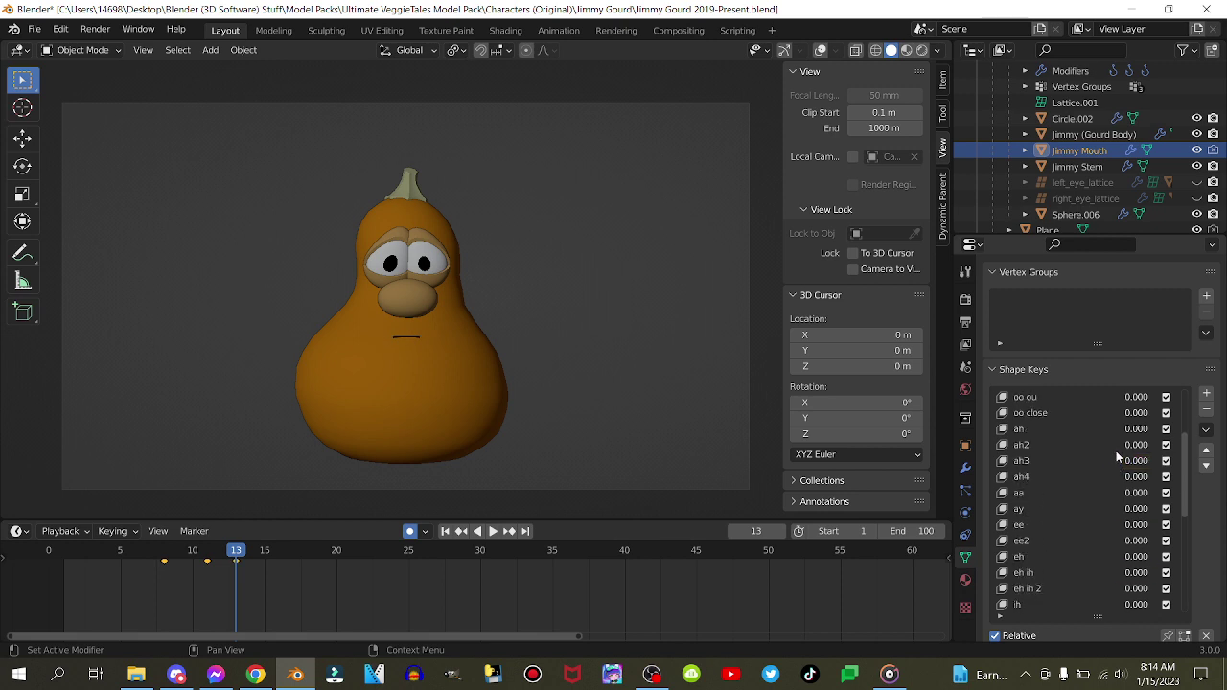
pyautogui.moveTo(1131, 444); pyautogui.dragTo(1145, 445)
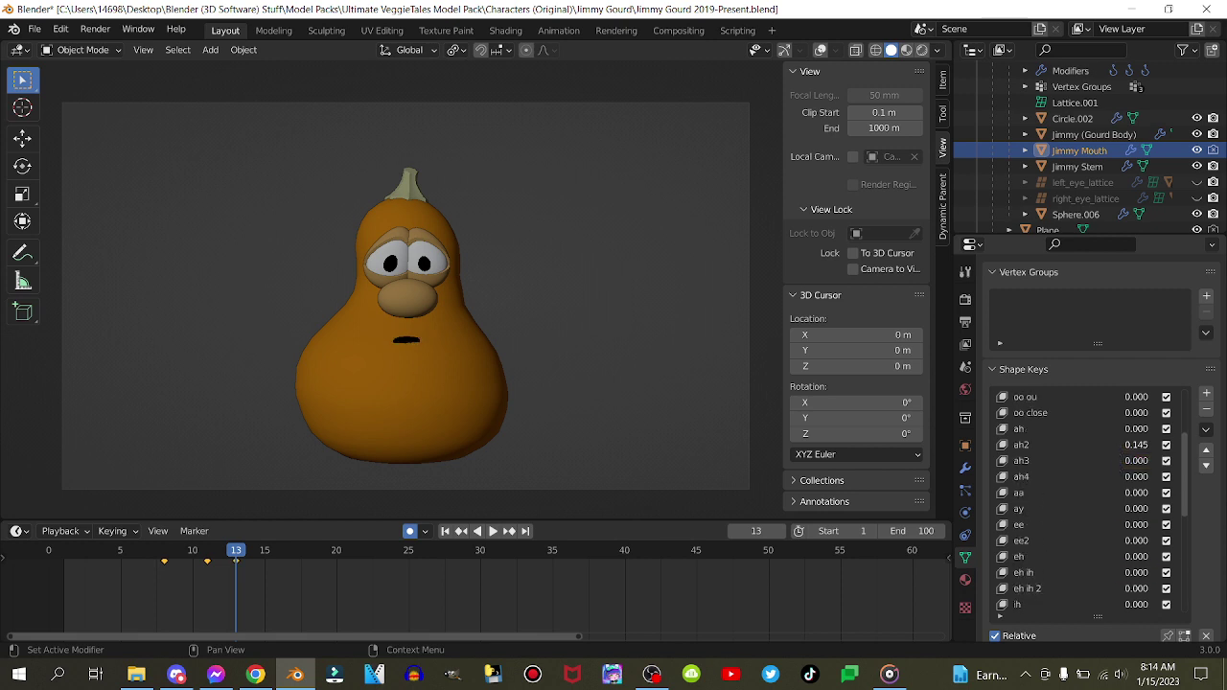
pyautogui.rightClick(1149, 445)
pyautogui.click(1147, 446)
pyautogui.click(462, 531)
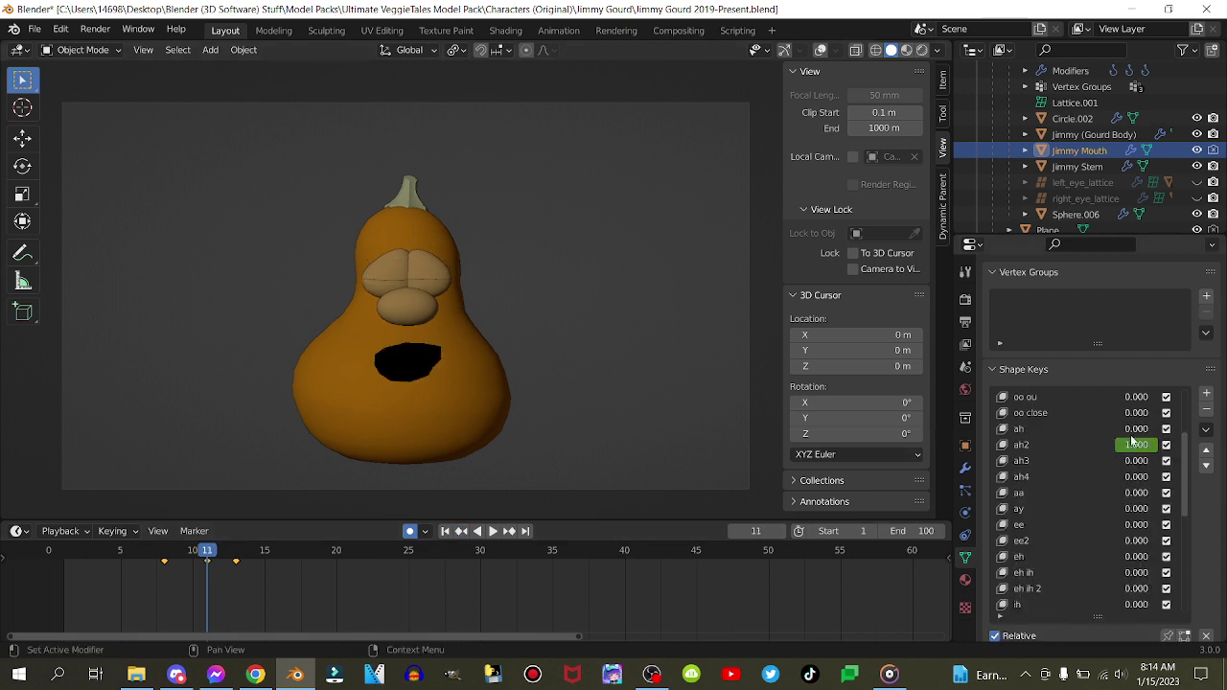
# - On frame 15, set the ah2 shape key to 0.000 and keyframe the oo shape key at 1.000
pyautogui.press('Right')
pyautogui.press('Right')
pyautogui.press('Right')
pyautogui.press('Right')
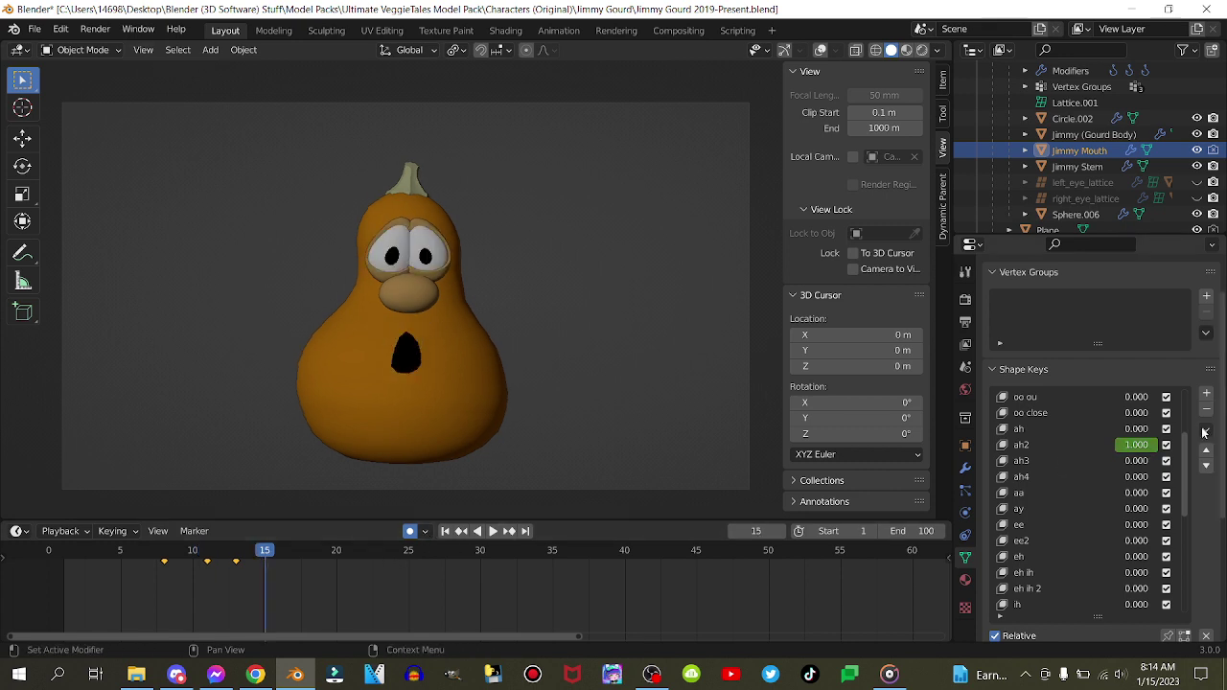
pyautogui.moveTo(1150, 446); pyautogui.dragTo(1119, 447)
pyautogui.scroll(3, 1120, 450)
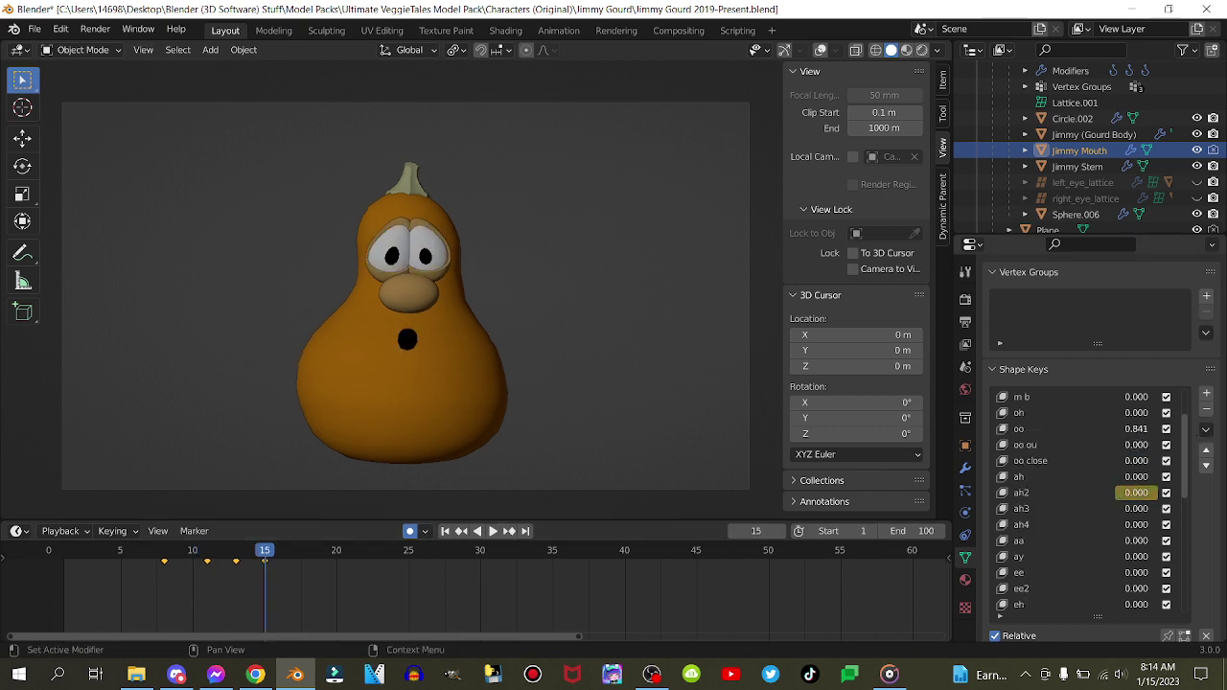
pyautogui.rightClick(1145, 430)
pyautogui.click(1145, 430)
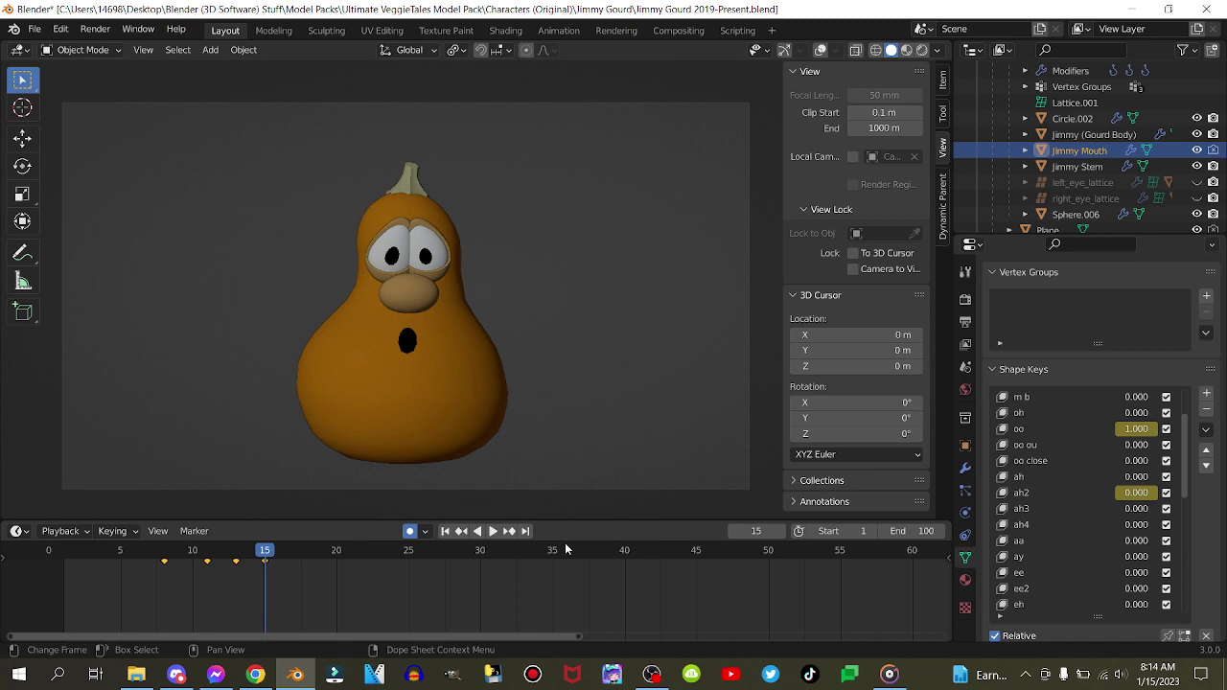
pyautogui.click(461, 531)
# - On frame 19, set the oo shape key of the mouth to 0.000
pyautogui.press('Right')
pyautogui.press('Right')
pyautogui.press('Right')
pyautogui.press('Right')
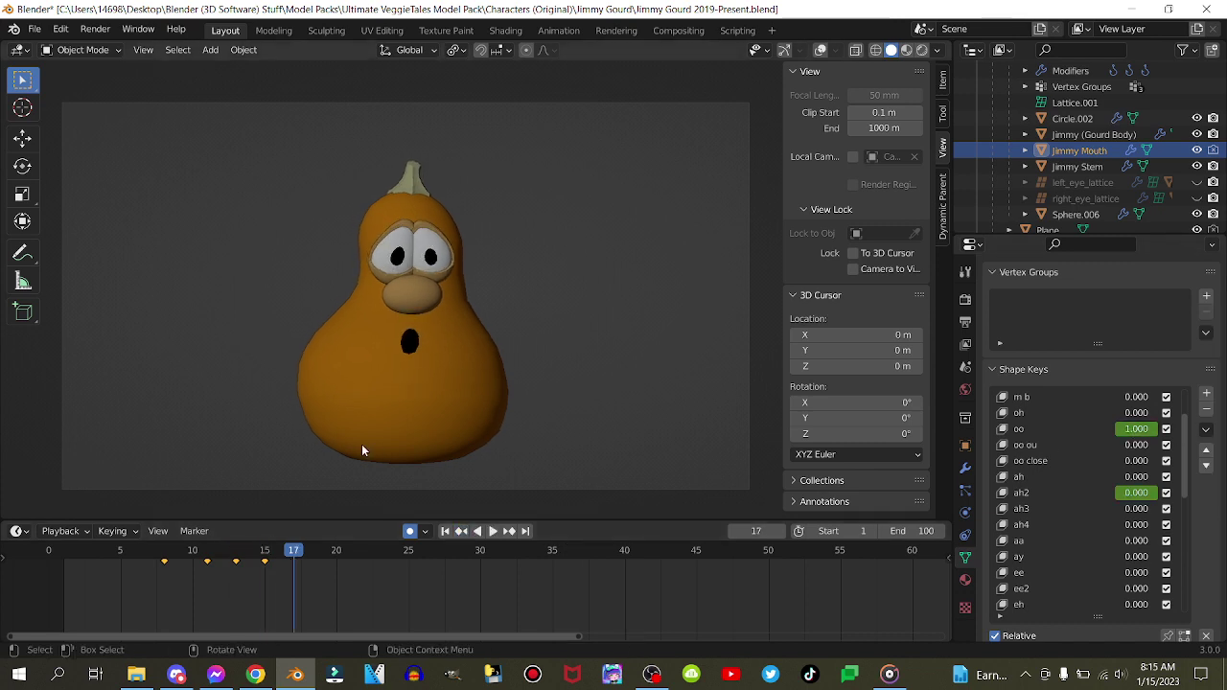
pyautogui.moveTo(289, 564); pyautogui.dragTo(322, 558)
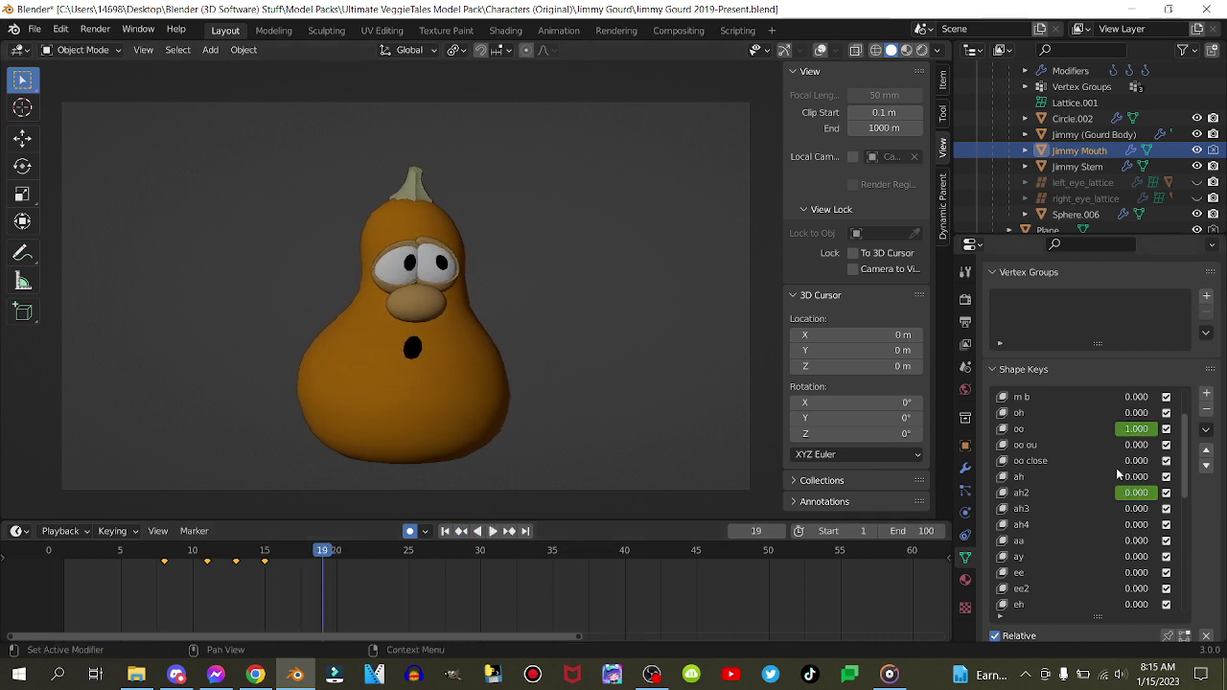
pyautogui.moveTo(1140, 431); pyautogui.dragTo(1103, 431)
# - Keyframe the uh shape key at 1.000 on frame 19 and at 0.000 on frame 15
pyautogui.scroll(-12, 1129, 468)
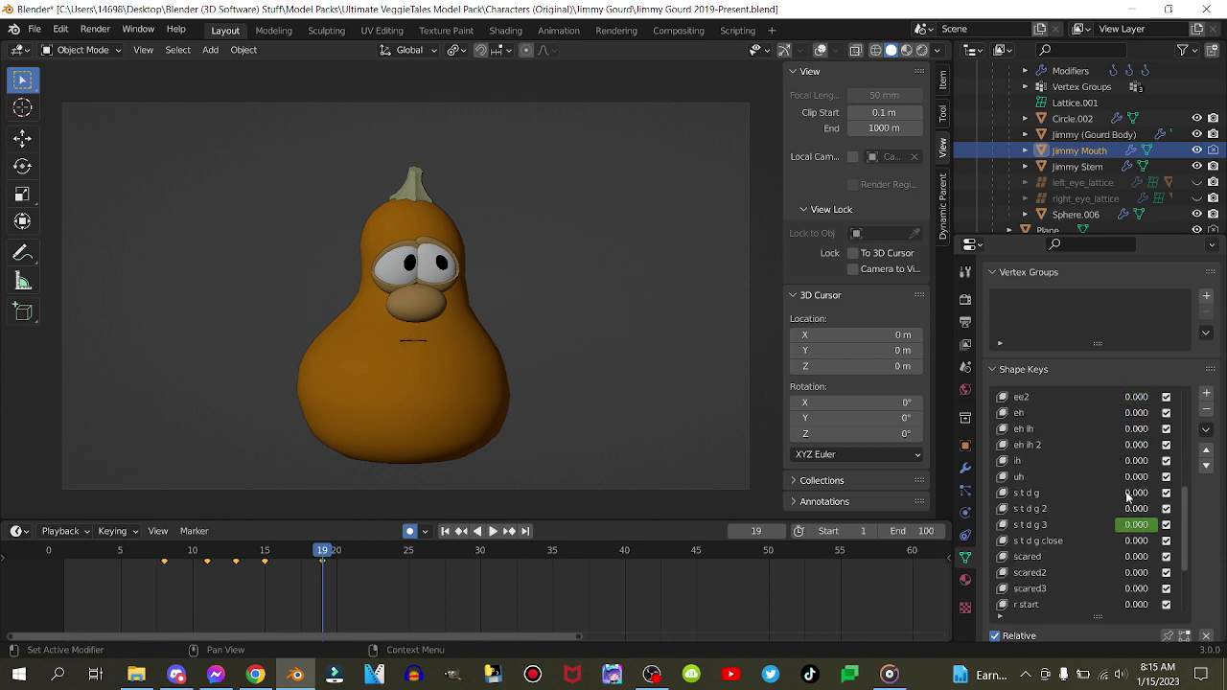
pyautogui.click(1141, 474)
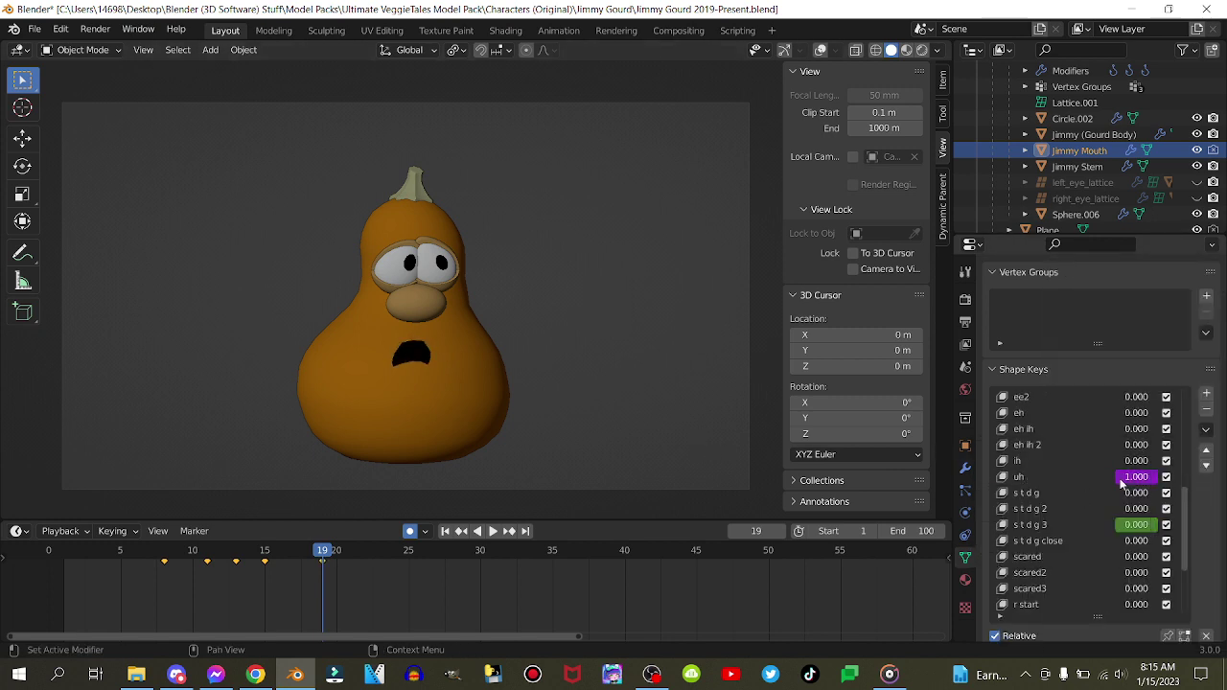
pyautogui.rightClick(1138, 476)
pyautogui.click(1072, 443)
pyautogui.rightClick(1139, 476)
pyautogui.click(462, 532)
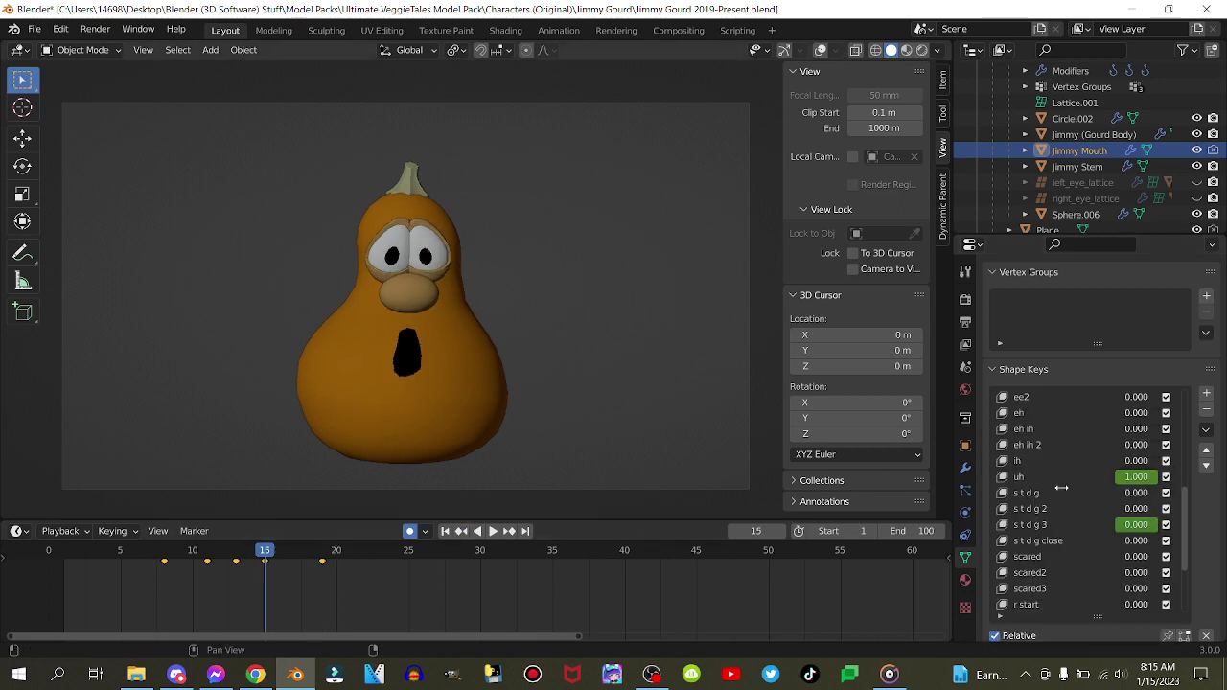
pyautogui.moveTo(1136, 478); pyautogui.dragTo(1083, 478)
# - On frame 24, set uh to 0.000 and keyframe the relaxed shape key at 1.000, with relaxed at 0.000 on frame 19
pyautogui.moveTo(159, 544); pyautogui.dragTo(394, 544)
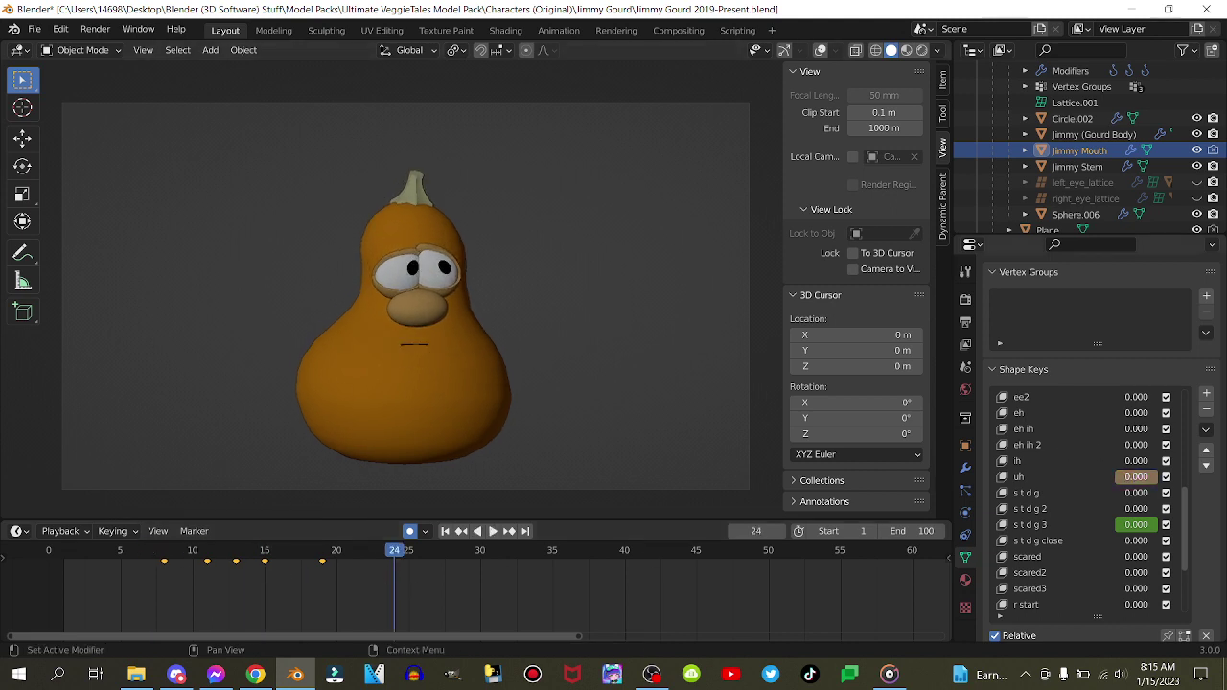
pyautogui.scroll(-6, 1112, 498)
pyautogui.rightClick(1143, 542)
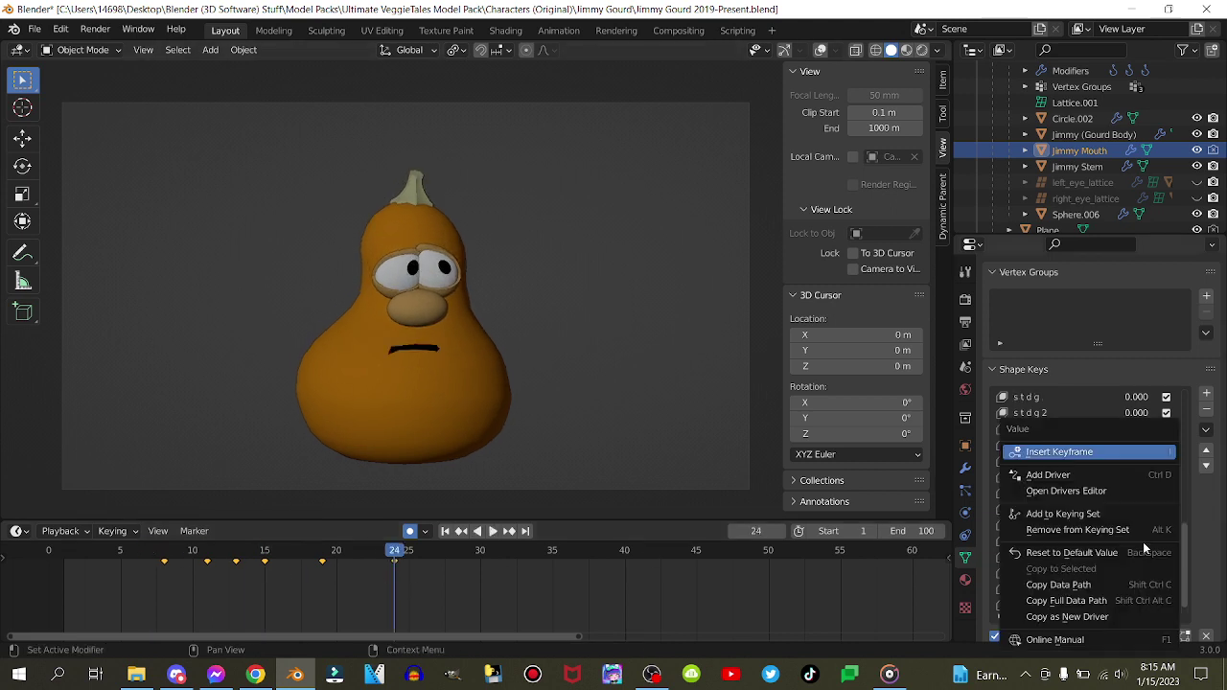
pyautogui.click(1057, 456)
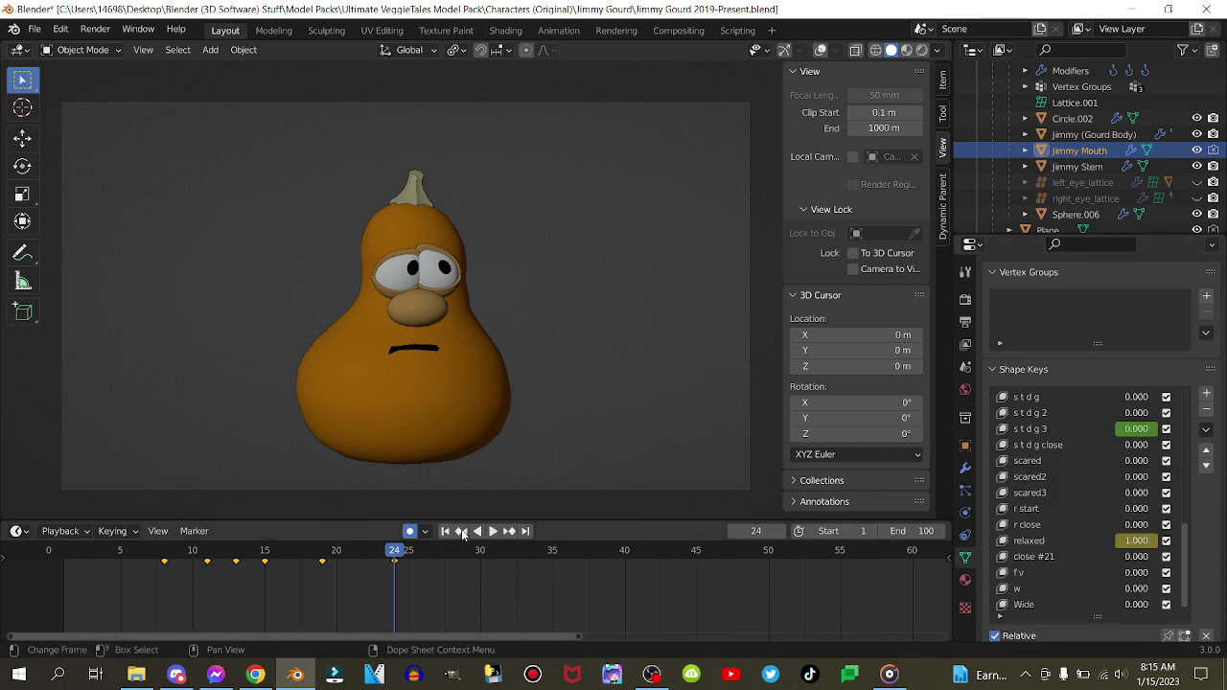
pyautogui.click(462, 531)
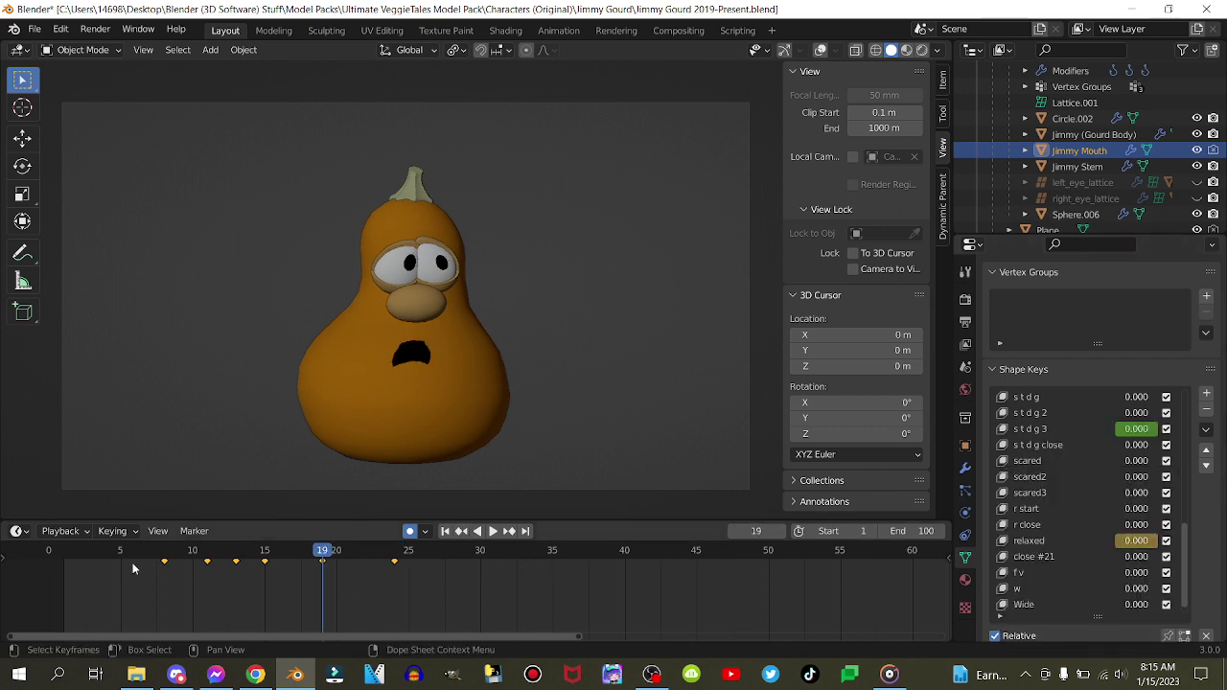
# - Play back the mouth animation and keyframe the relaxed shape key at 1.000 on frame 39
pyautogui.press('space')
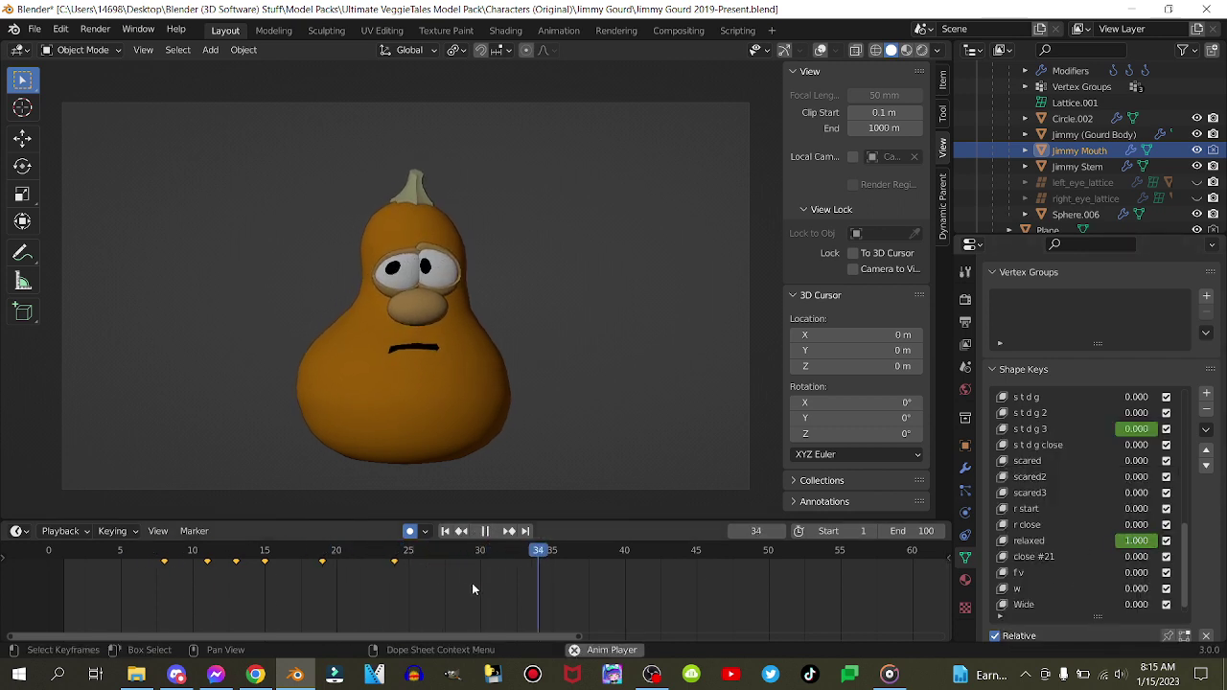
pyautogui.press('space')
pyautogui.moveTo(685, 586); pyautogui.dragTo(575, 591, button='middle')
pyautogui.press('Left')
pyautogui.press('Left')
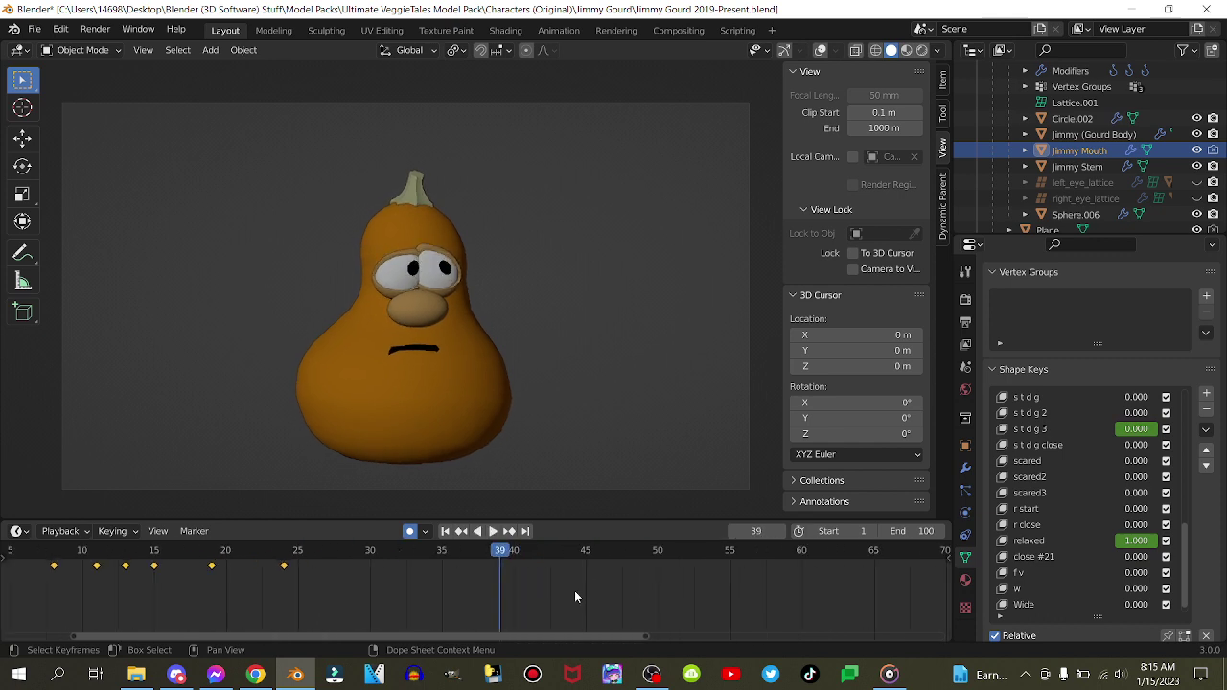
pyautogui.press('Left')
pyautogui.press('Right')
pyautogui.press('Right')
pyautogui.press('Left')
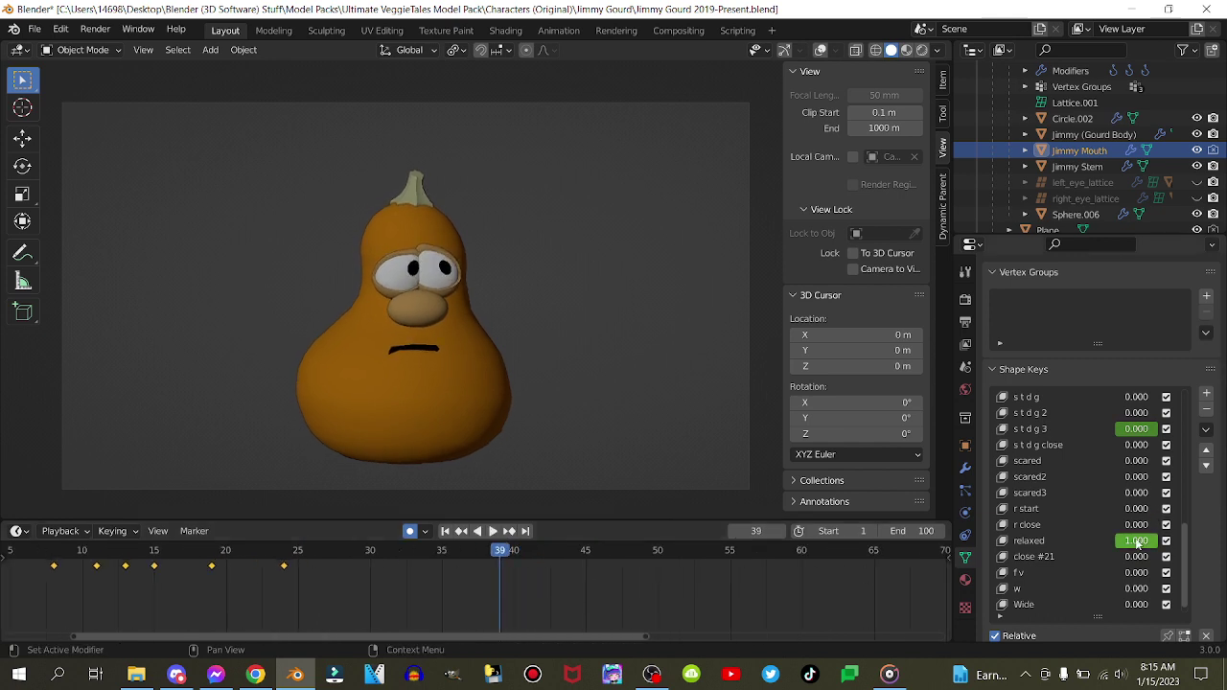
pyautogui.rightClick(1137, 542)
pyautogui.click(1072, 468)
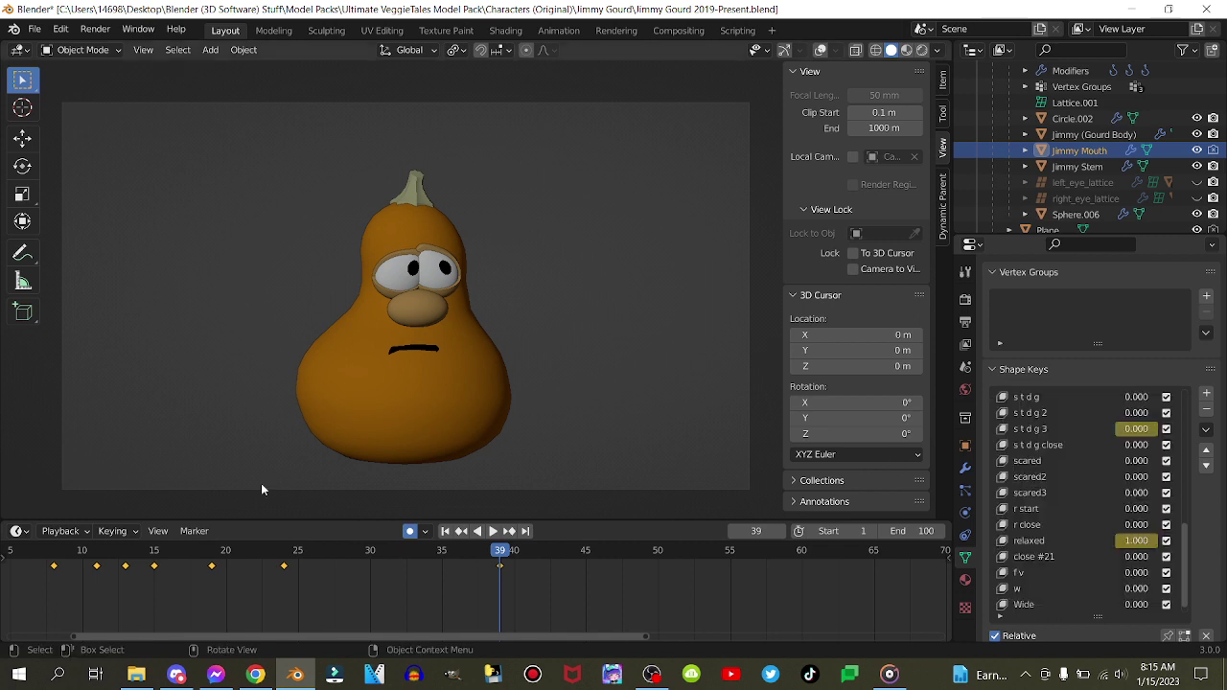
# - On frame 42, set the relaxed shape key to 0.000 and s t d g 3 to 1.000, and play back from frame 39
pyautogui.press('Right')
pyautogui.press('Right')
pyautogui.press('Right')
pyautogui.press('Right')
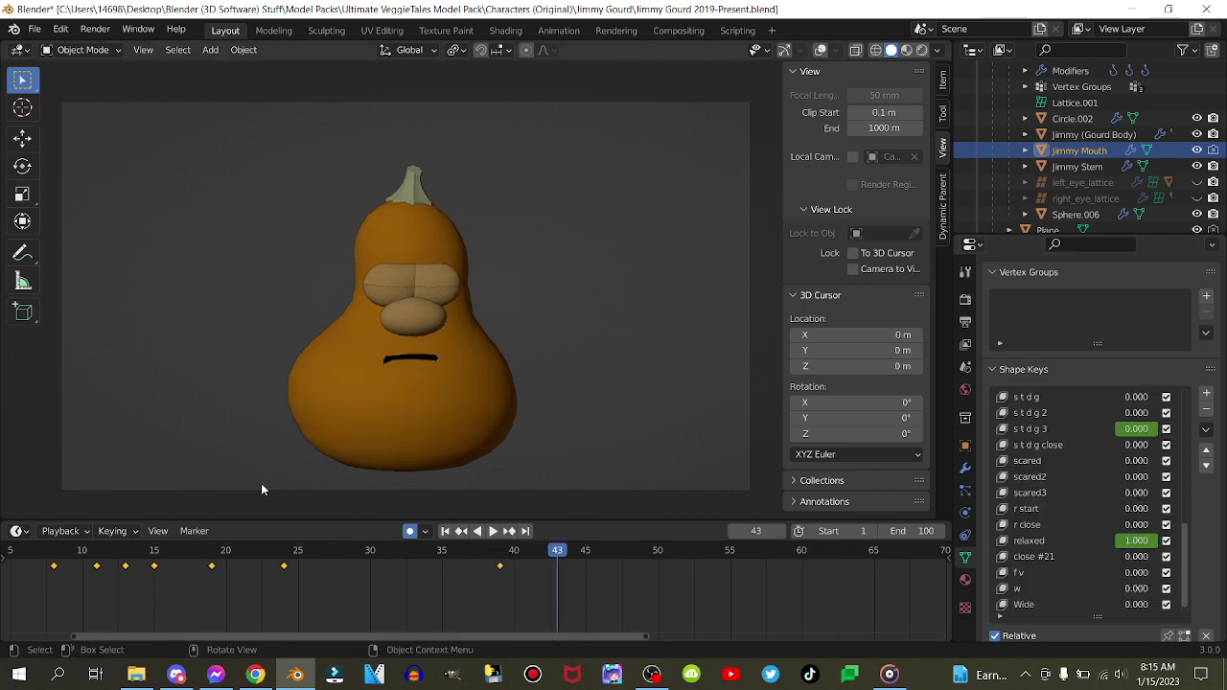
pyautogui.press('Left')
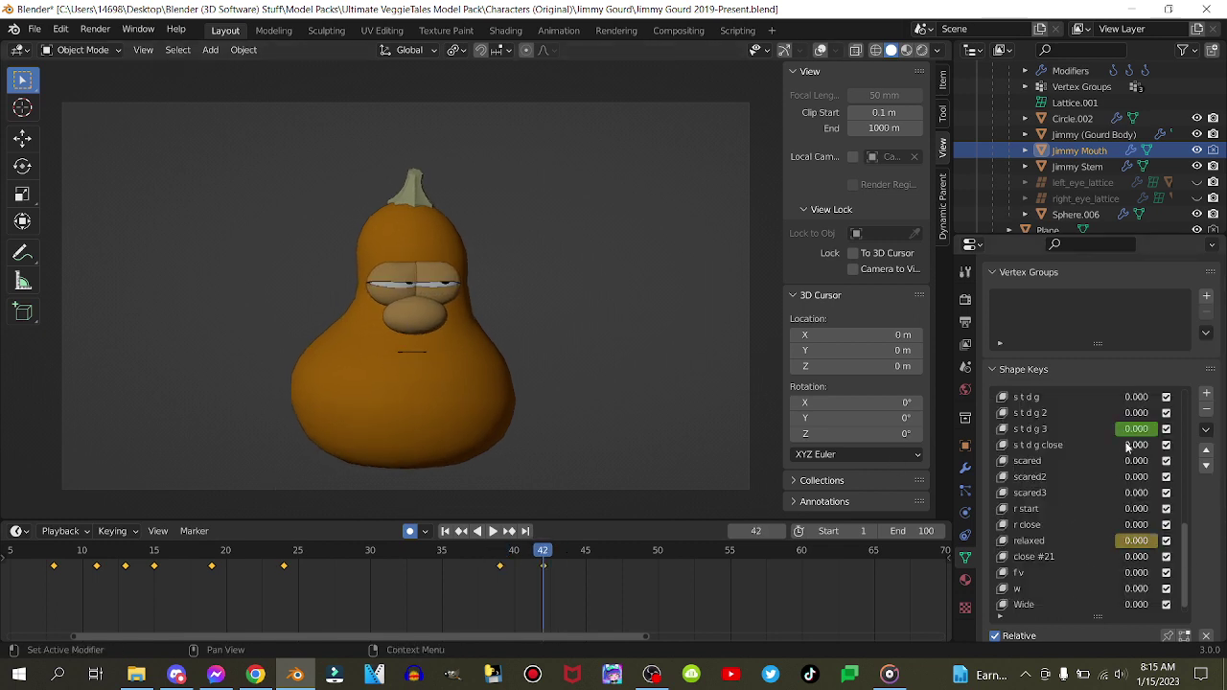
pyautogui.click(502, 556)
pyautogui.press('space')
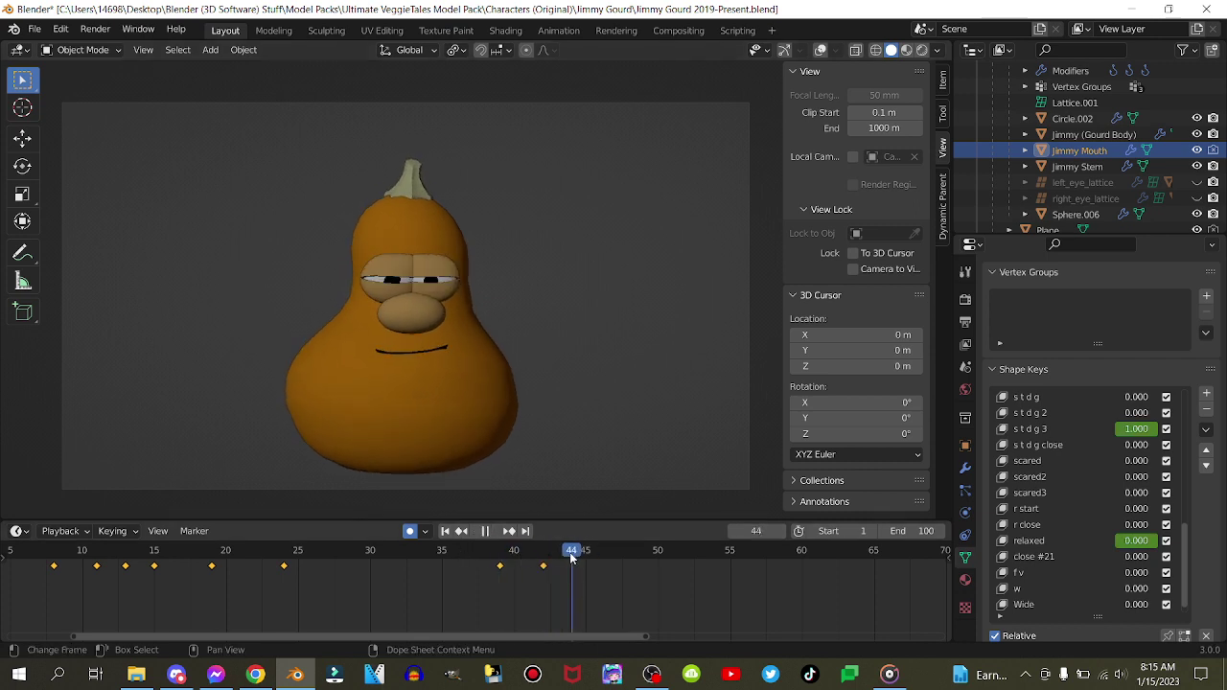
# - On frame 44, set s t d g 3 to 0.000 and keyframe the ay shape key at 1.000, and return to frame 42
pyautogui.press('space')
pyautogui.scroll(-1, 1109, 507)
pyautogui.moveTo(1136, 429); pyautogui.dragTo(1145, 460)
pyautogui.scroll(13, 1113, 523)
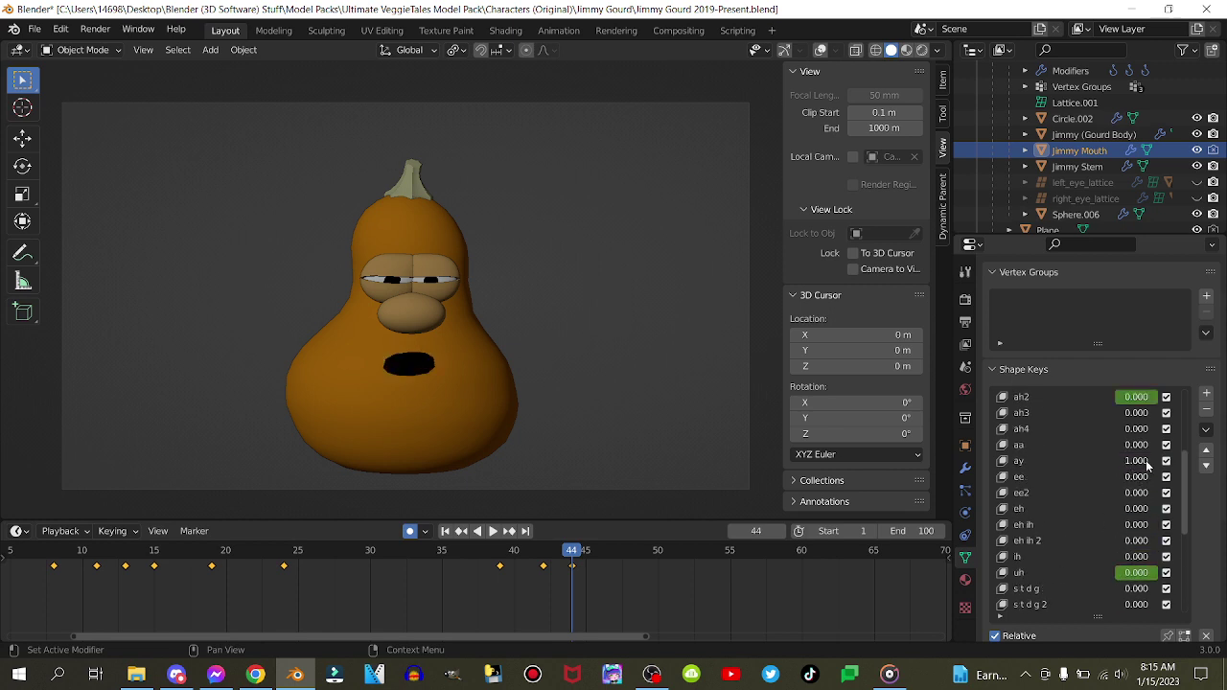
pyautogui.rightClick(1144, 461)
pyautogui.click(1145, 461)
pyautogui.press('Left')
pyautogui.press('Left')
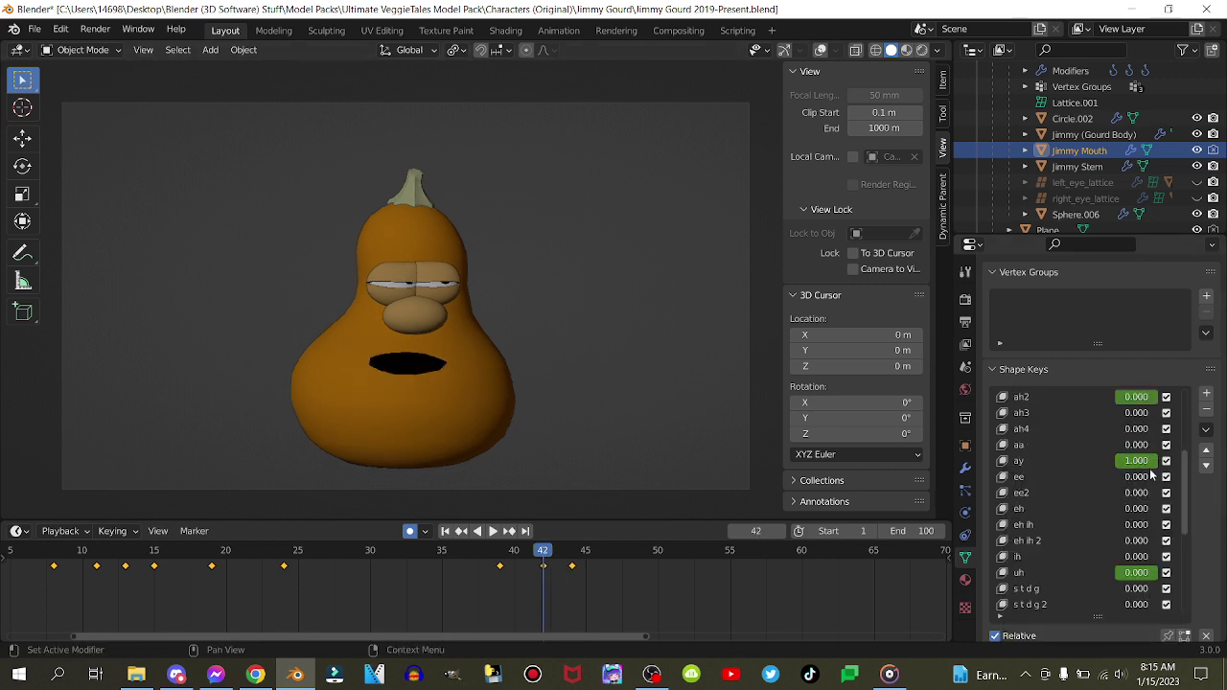
# - Duplicate the mouth keyframe from frame 42 to frame 45 and go to frame 46
pyautogui.click(602, 571)
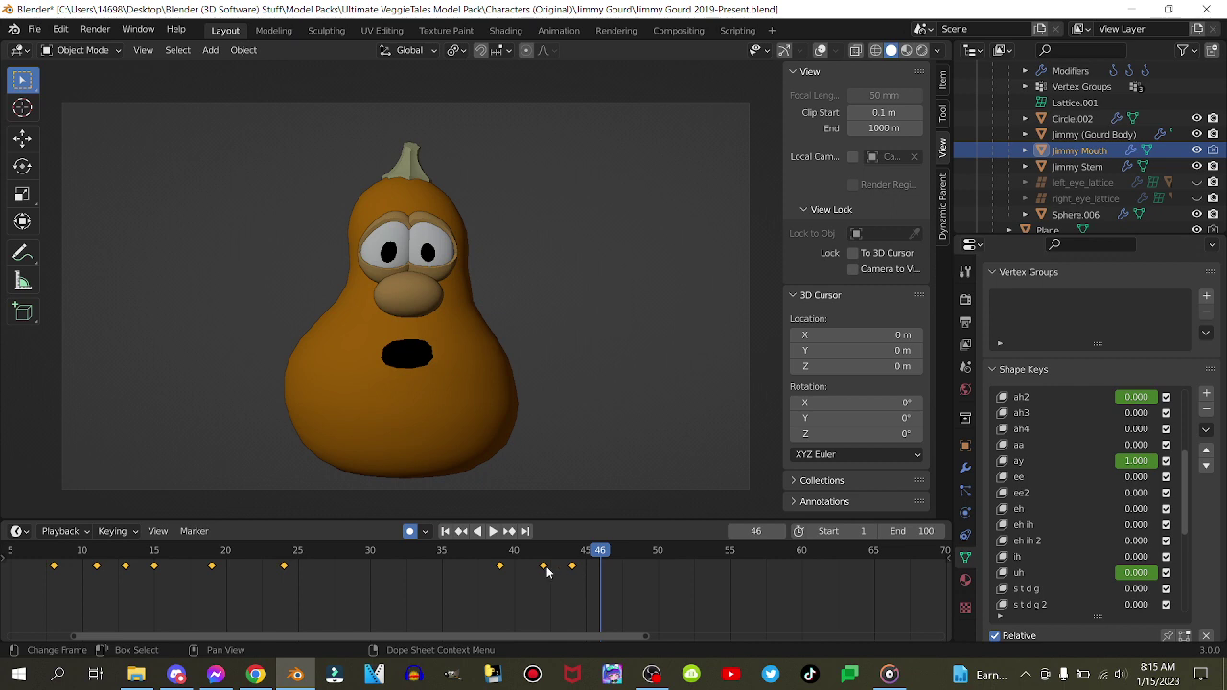
pyautogui.click(545, 567)
pyautogui.hotkey('shift', 'd')
pyautogui.click(601, 580)
pyautogui.press('Right')
pyautogui.press('Right')
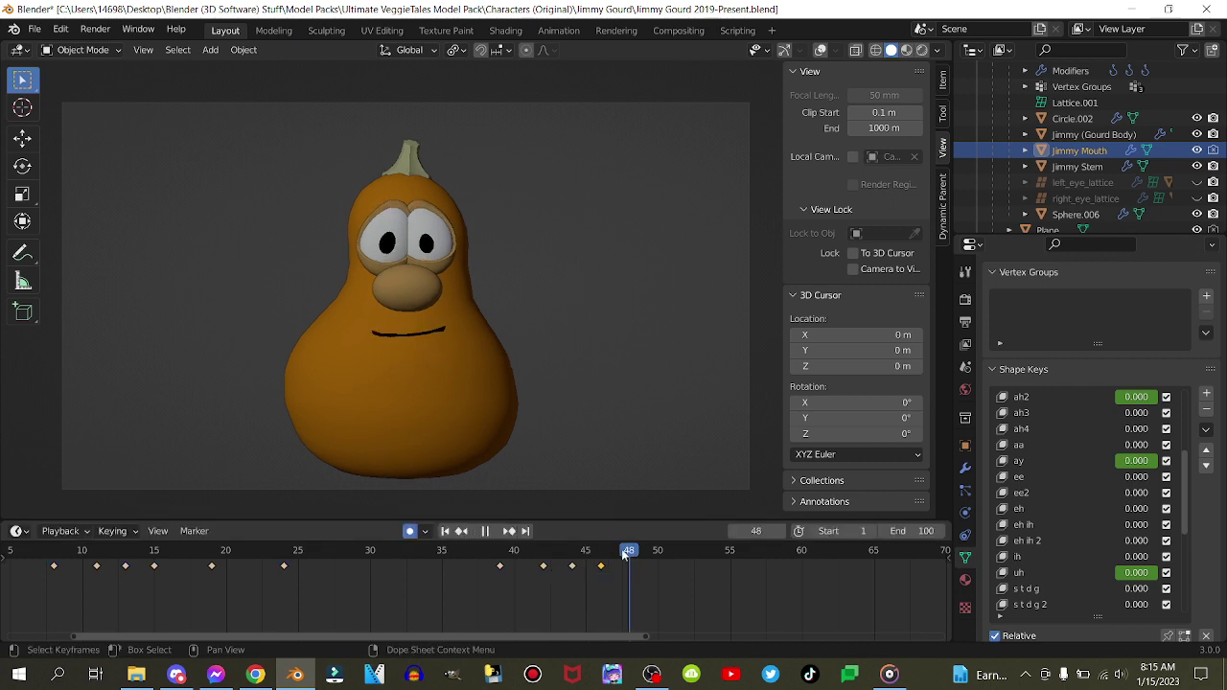
pyautogui.moveTo(624, 556)
pyautogui.mouseDown()
pyautogui.moveTo(573, 561)
pyautogui.moveTo(612, 565)
pyautogui.moveTo(597, 572)
pyautogui.moveTo(607, 555)
pyautogui.mouseUp()
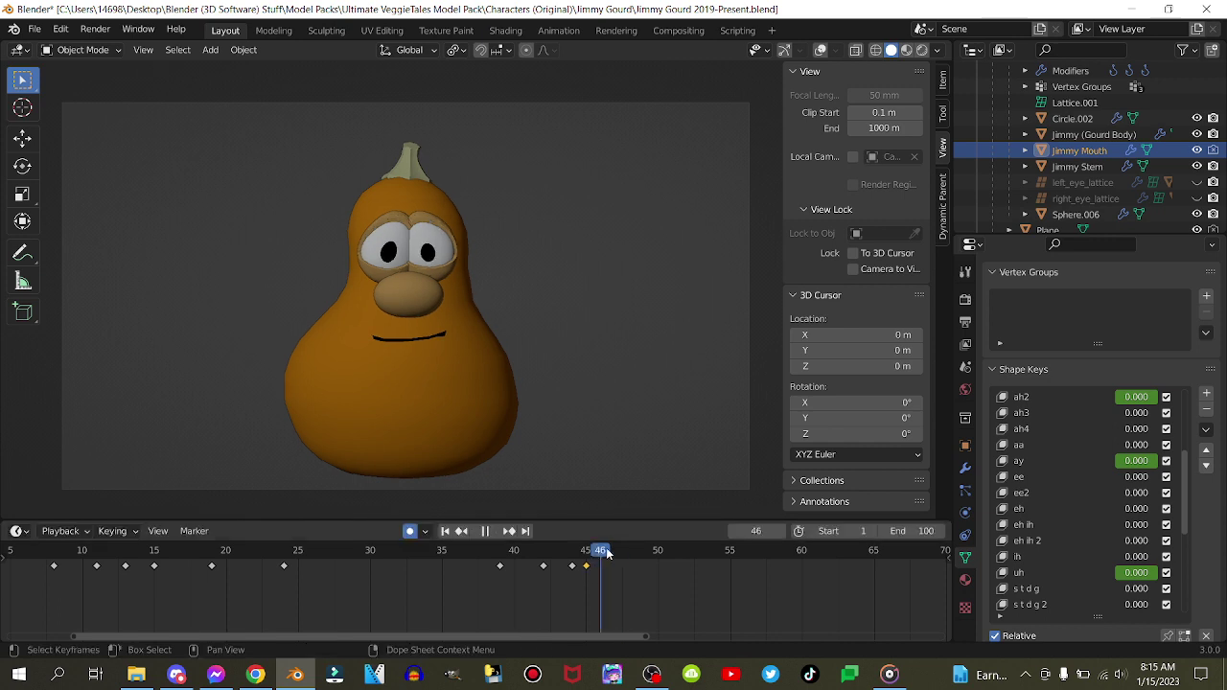
# - On frame 46, set s t d g 3 to 0.000 and keyframe the ah3 shape key at 1.000, with ah3 at 0.000 on frame 45
pyautogui.scroll(-8, 1127, 508)
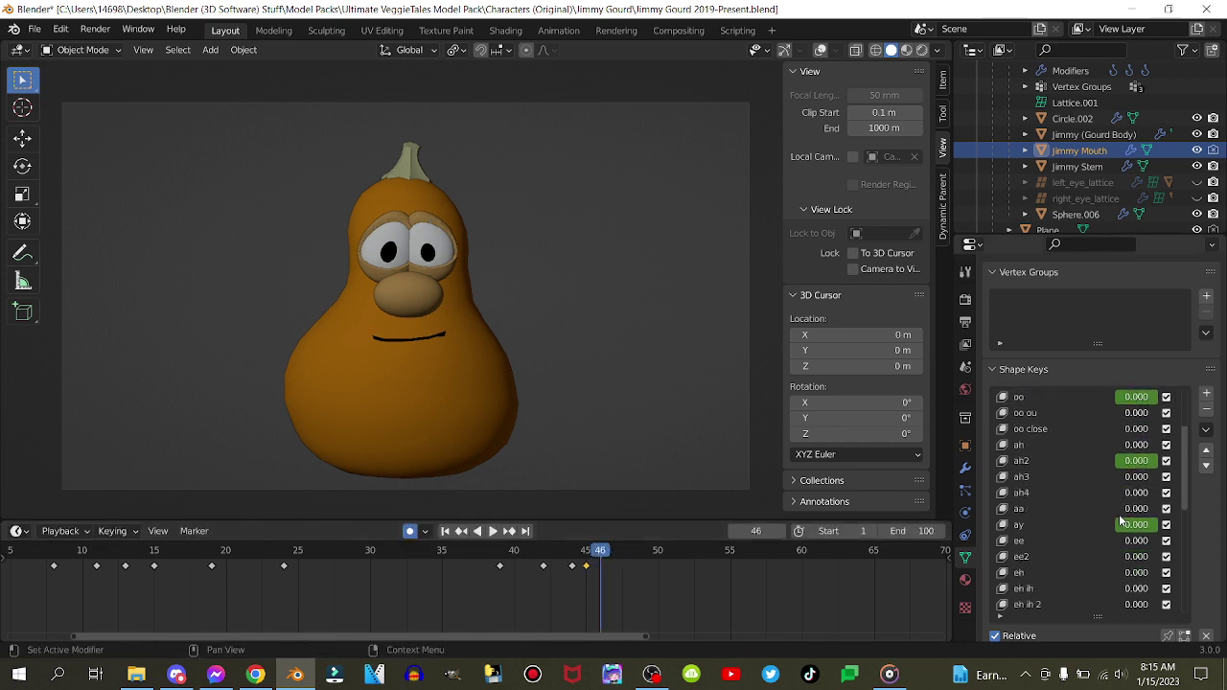
pyautogui.scroll(13, 1114, 492)
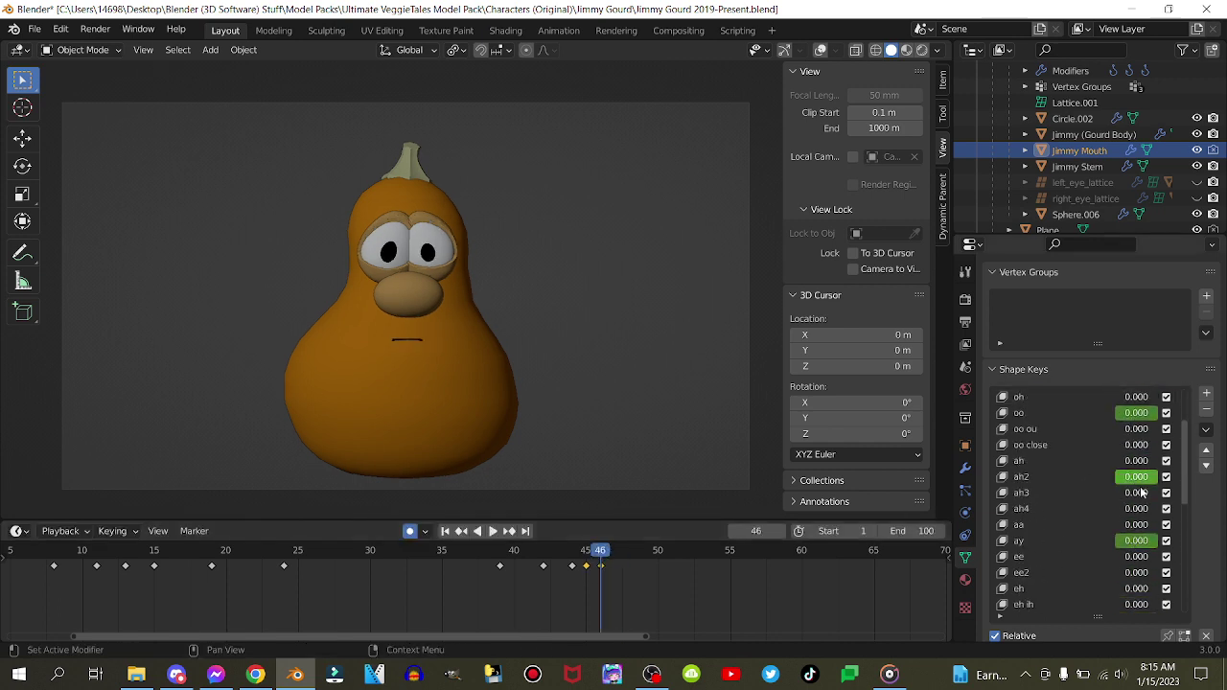
pyautogui.moveTo(1136, 492); pyautogui.dragTo(1164, 493)
pyautogui.rightClick(1149, 493)
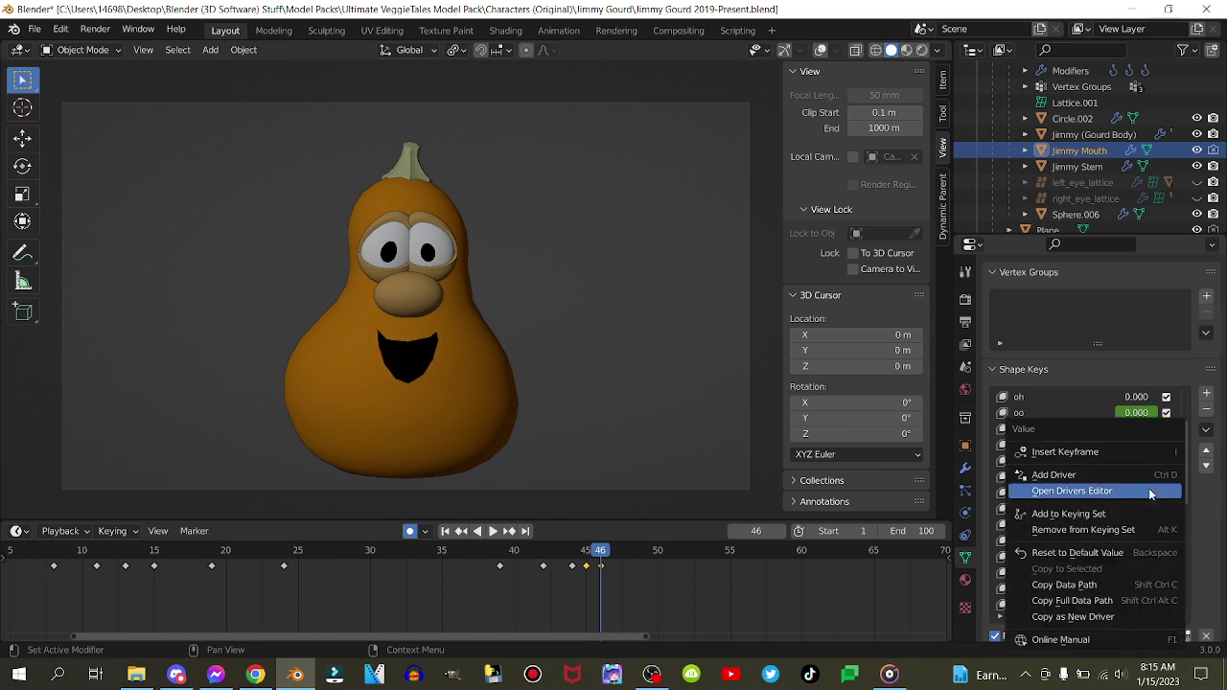
pyautogui.click(1109, 450)
pyautogui.click(465, 534)
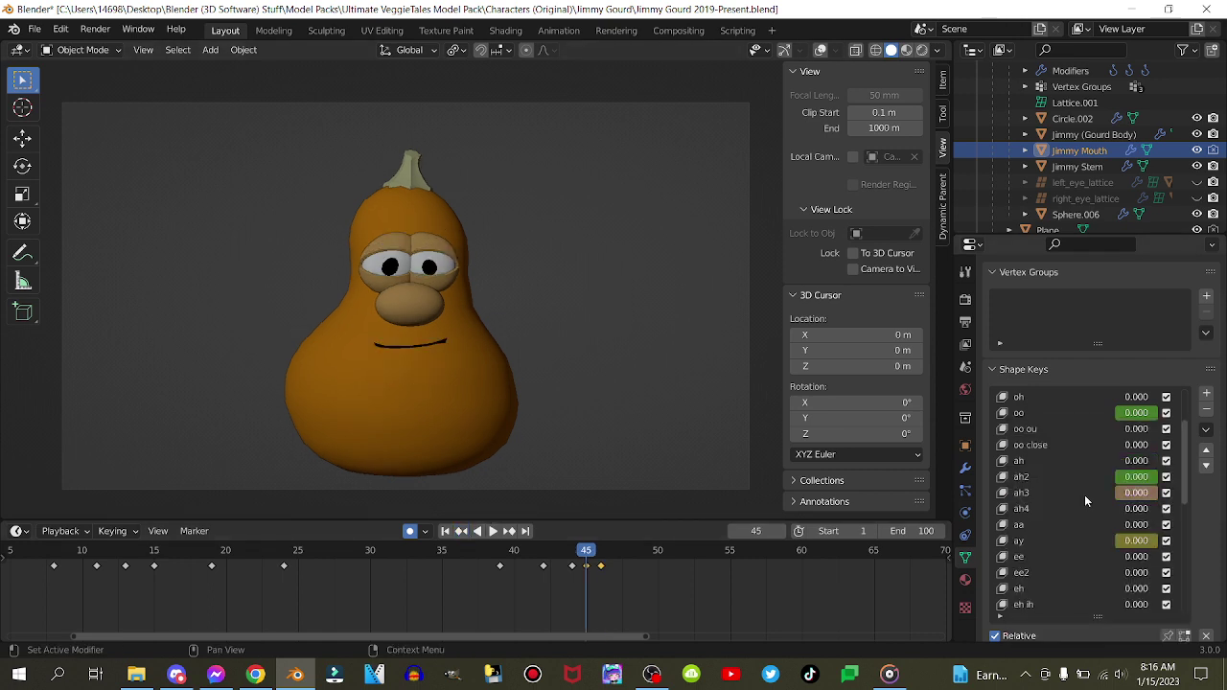
# - Play back the mouth animation and set the ah3 shape key to 0.000 on frame 48
pyautogui.click(54, 563)
pyautogui.press('space')
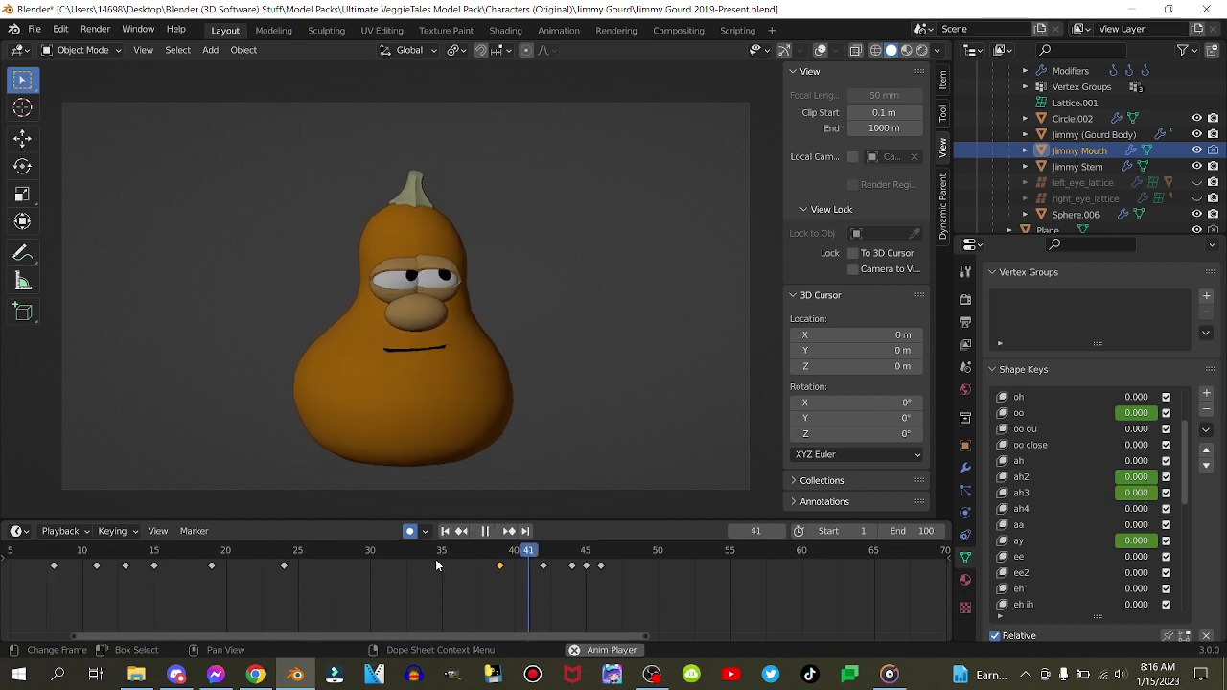
pyautogui.press('space')
pyautogui.moveTo(602, 554); pyautogui.dragTo(628, 554)
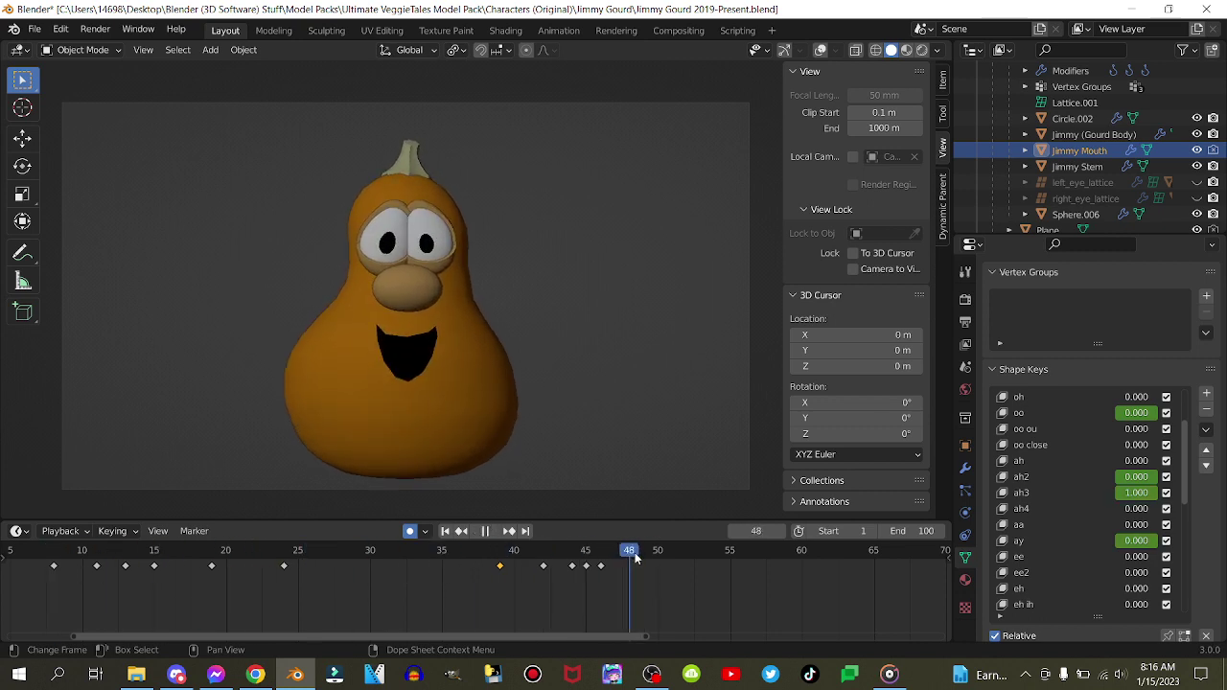
pyautogui.press('BackSpace')
# - Keyframe the ee2 shape key at 1.000 on frame 48 and reset it to 0.000 on frame 46
pyautogui.scroll(-6, 1125, 491)
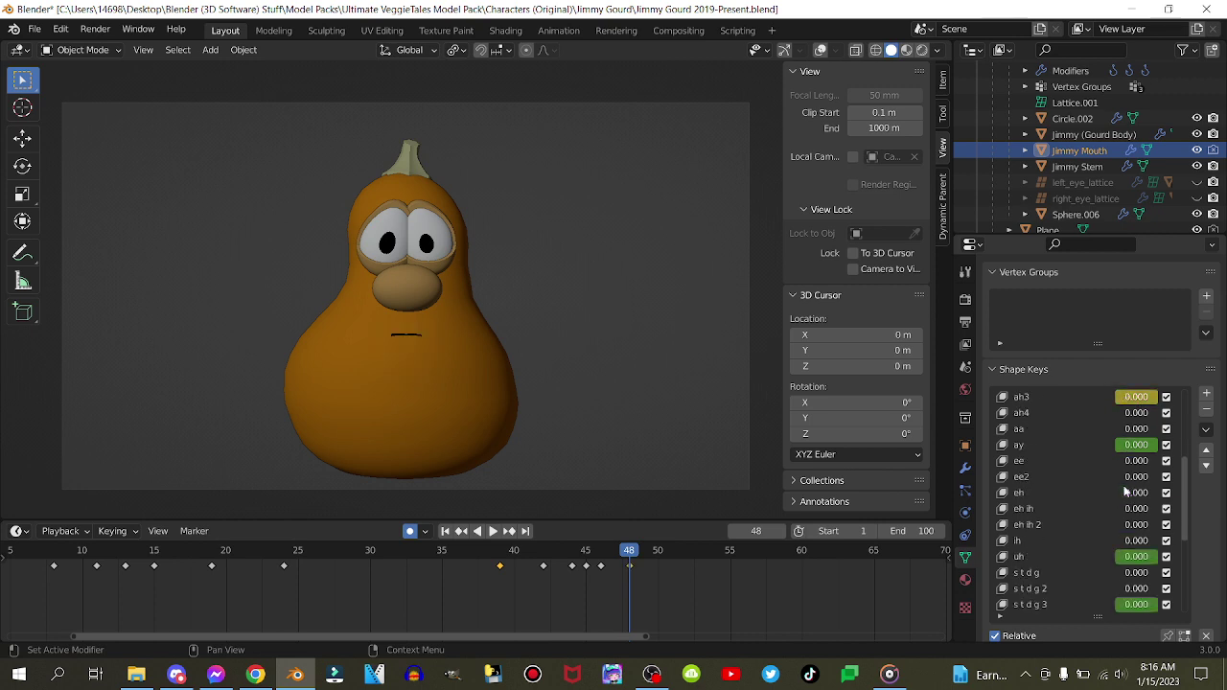
pyautogui.moveTo(1133, 482); pyautogui.dragTo(1146, 485)
pyautogui.rightClick(1136, 482)
pyautogui.click(1108, 453)
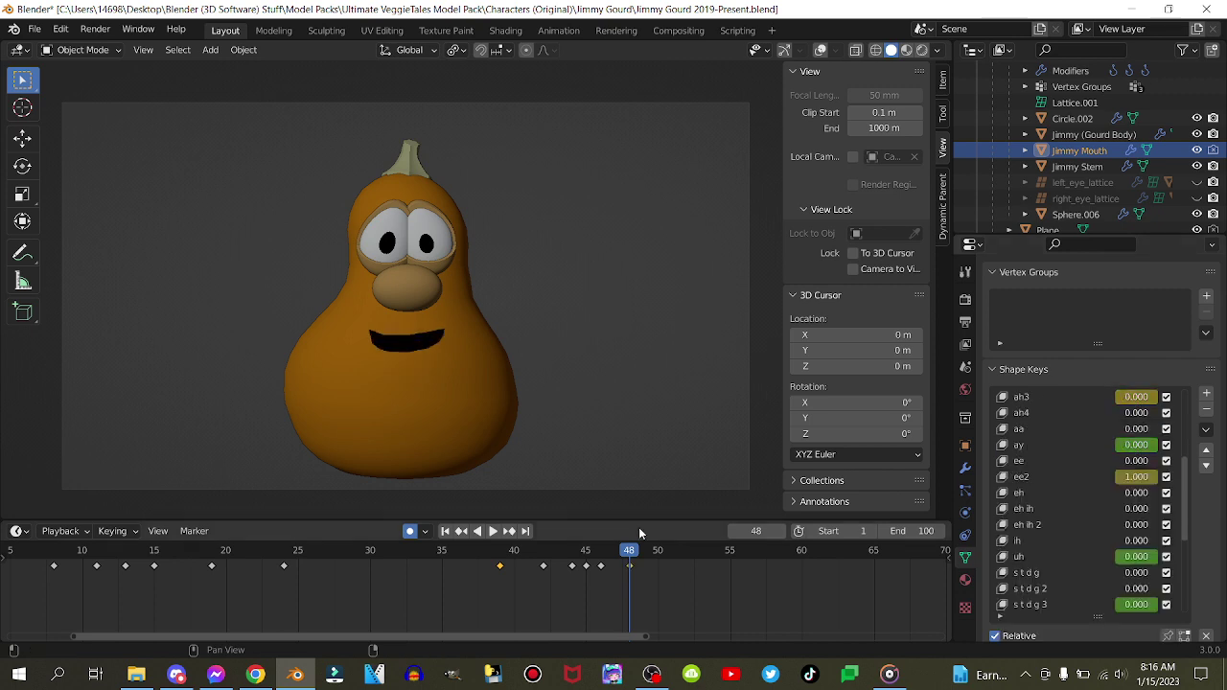
pyautogui.click(461, 531)
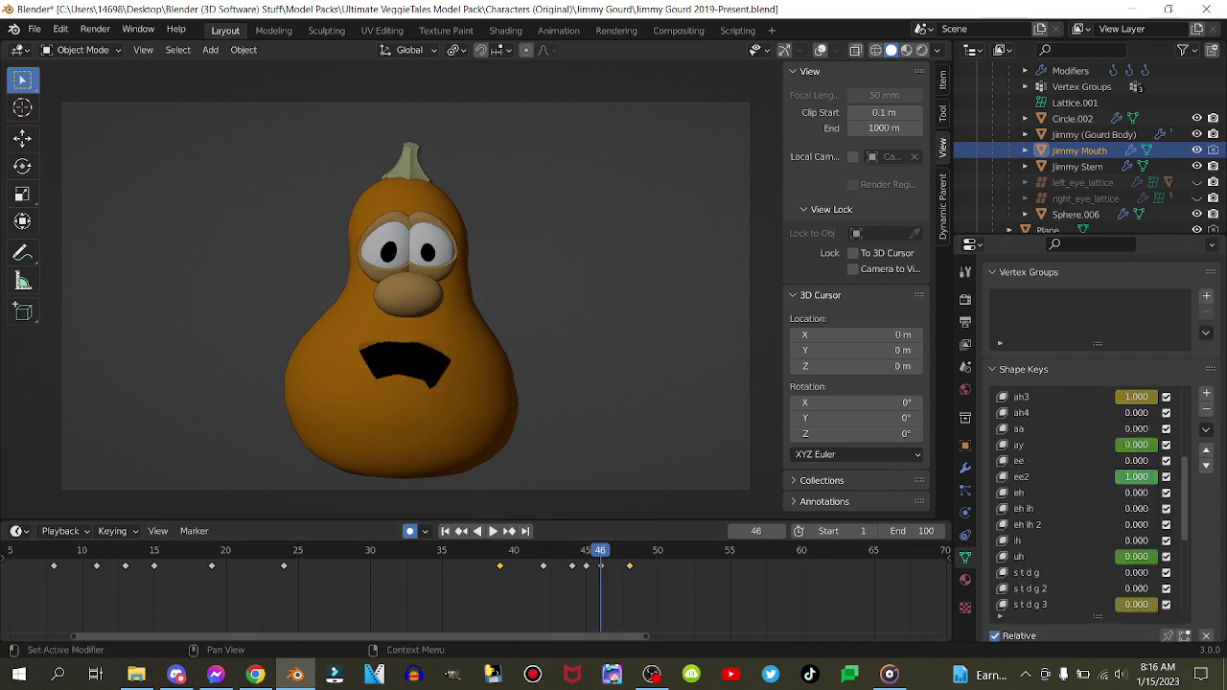
pyautogui.press('BackSpace')
# - Play back the mouth animation and duplicate the mouth keyframe from frame 46 to frame 51
pyautogui.click(457, 552)
pyautogui.click(490, 534)
pyautogui.click(488, 534)
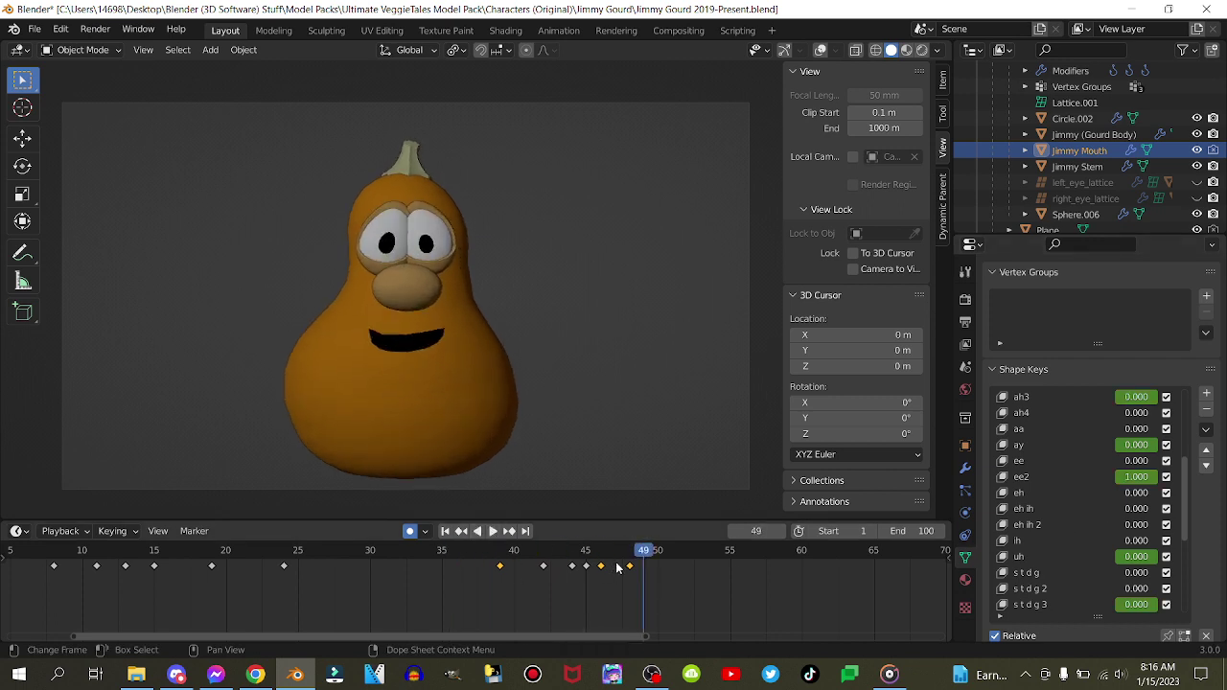
pyautogui.press('space')
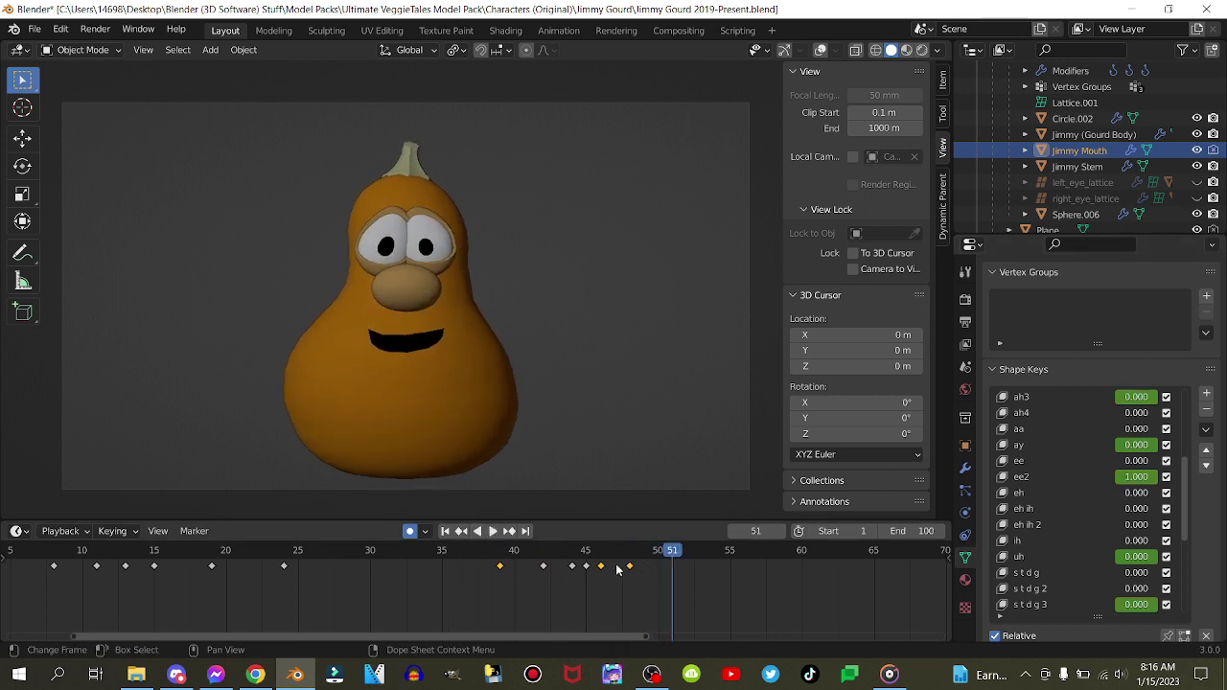
pyautogui.click(602, 569)
pyautogui.hotkey('shift', 'd')
pyautogui.click(677, 582)
pyautogui.moveTo(699, 582); pyautogui.dragTo(444, 593, button='middle')
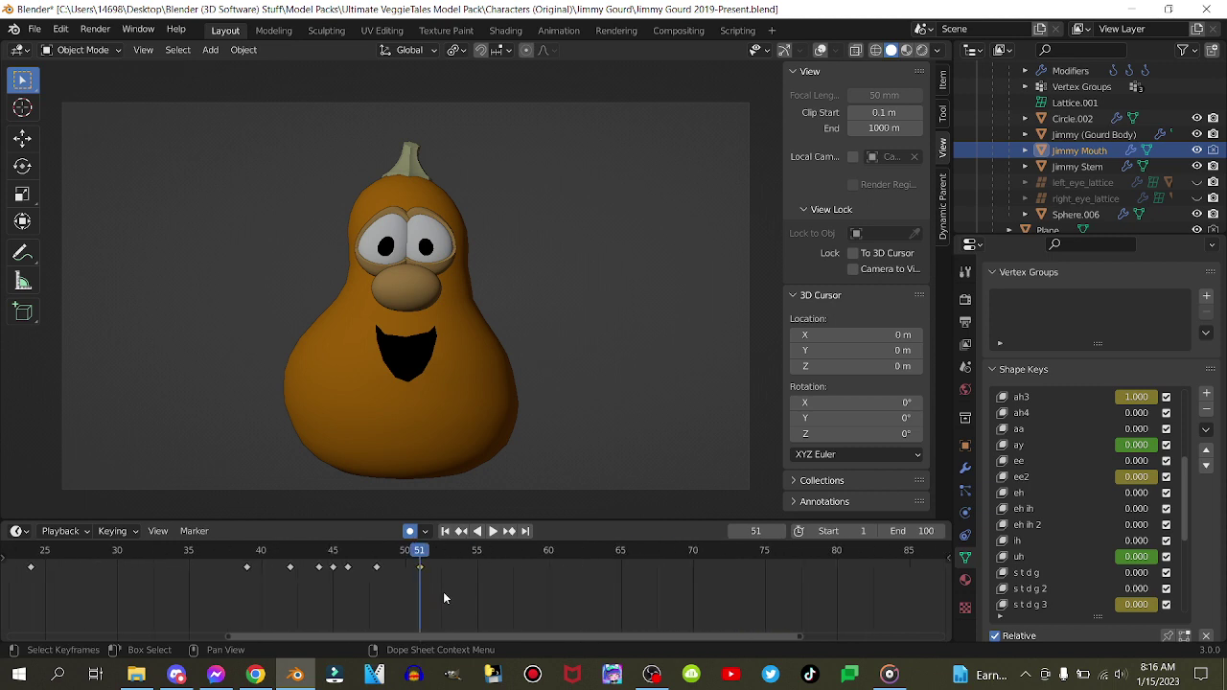
# - On frame 53, set the ah3 shape key to 0.000 and keyframe the f v shape key at 1.000
pyautogui.press('space')
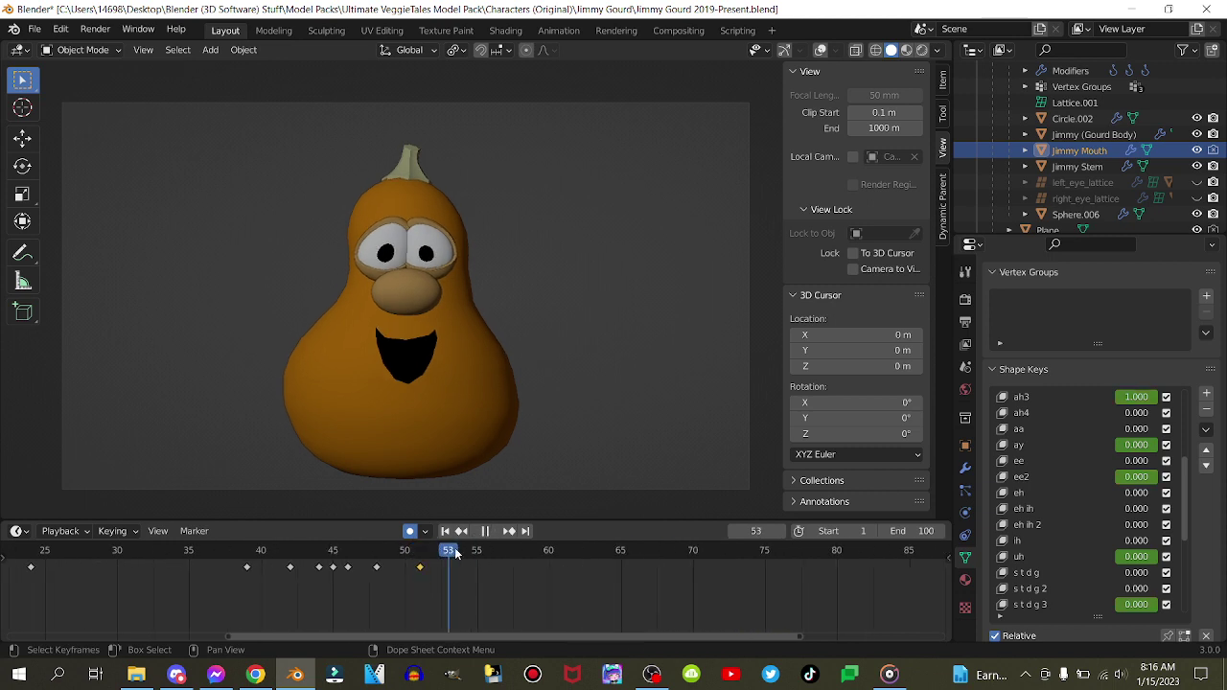
pyautogui.press('space')
pyautogui.moveTo(1134, 401); pyautogui.dragTo(1089, 403)
pyautogui.scroll(-12, 1118, 468)
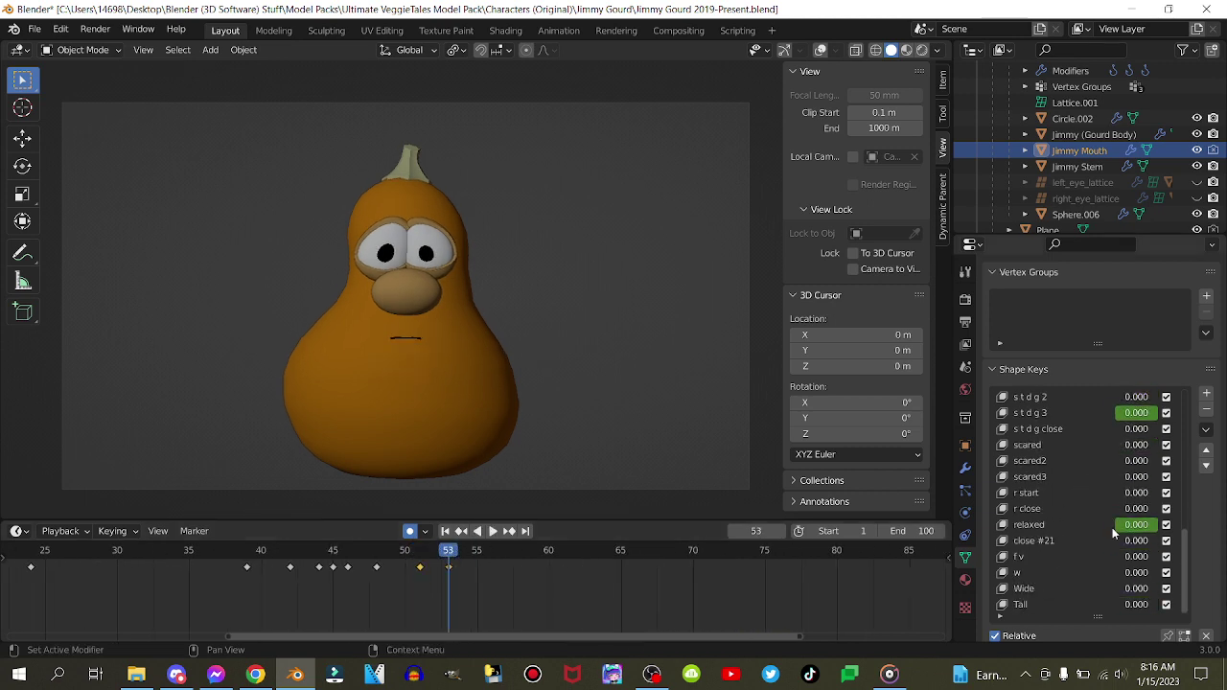
pyautogui.rightClick(1149, 556)
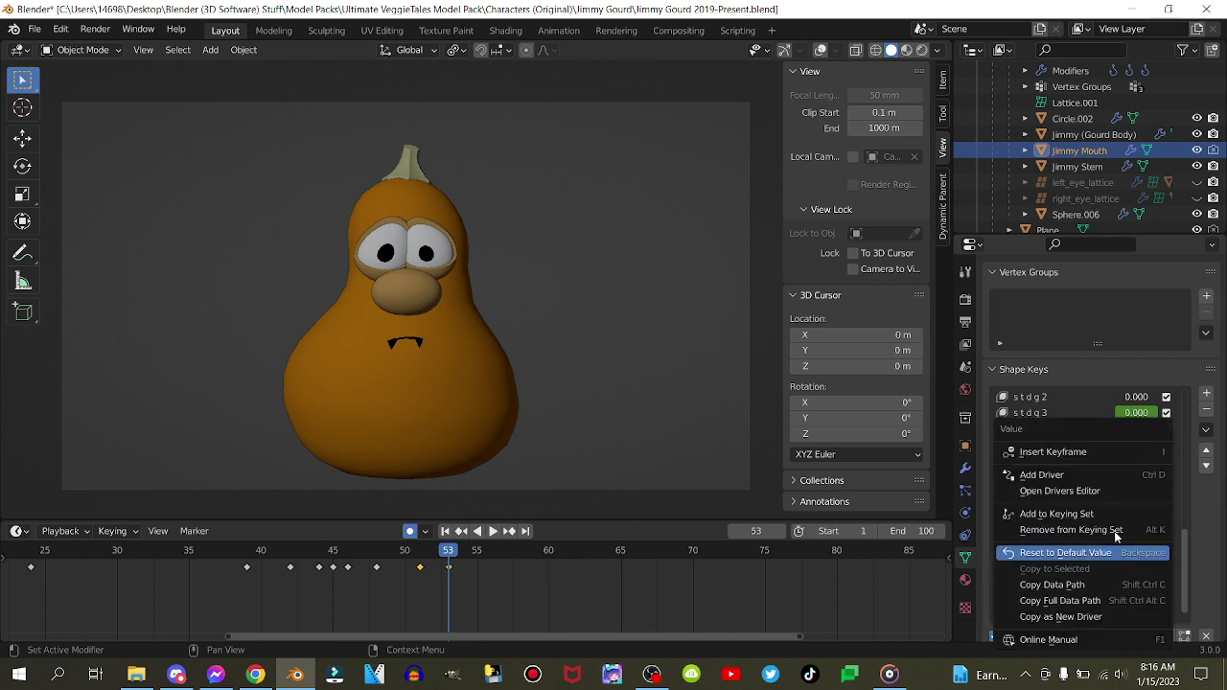
pyautogui.click(1045, 457)
# - Set the f v shape key to 0.000 on frame 51
pyautogui.click(459, 534)
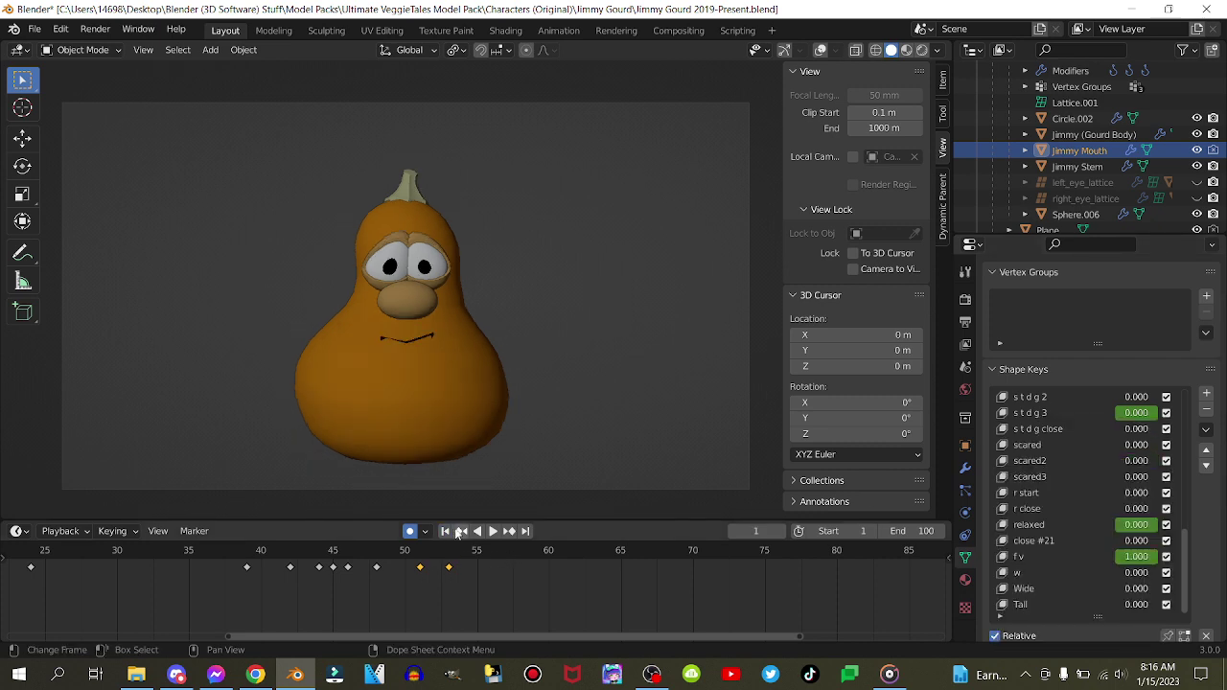
pyautogui.click(424, 560)
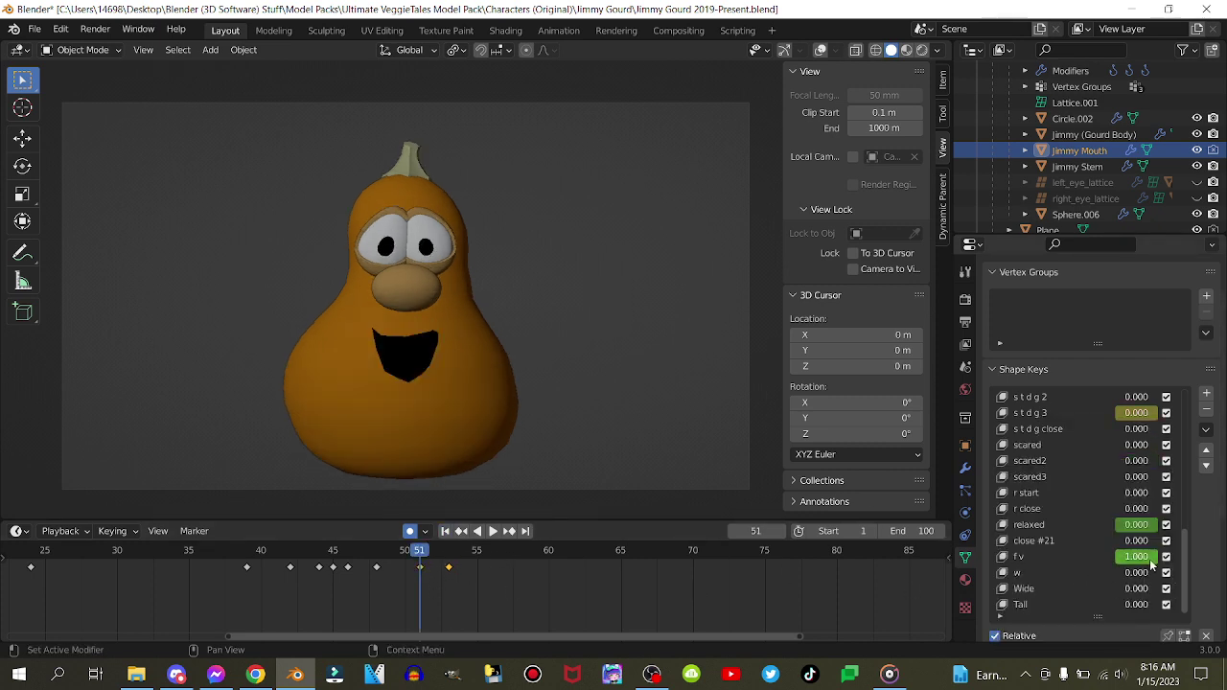
pyautogui.scroll(-6, 496, 585)
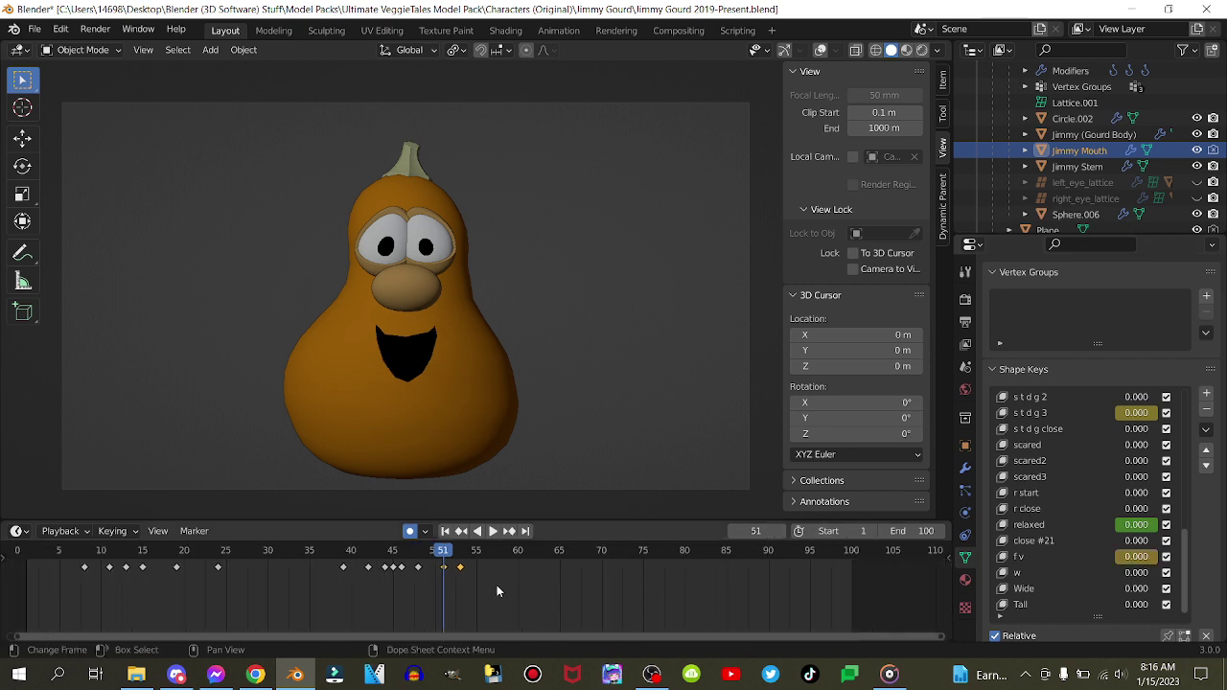
# - Play back the mouth animation from the first frame to check the lip-sync
pyautogui.click(445, 531)
pyautogui.press('space')
pyautogui.scroll(3, 496, 571)
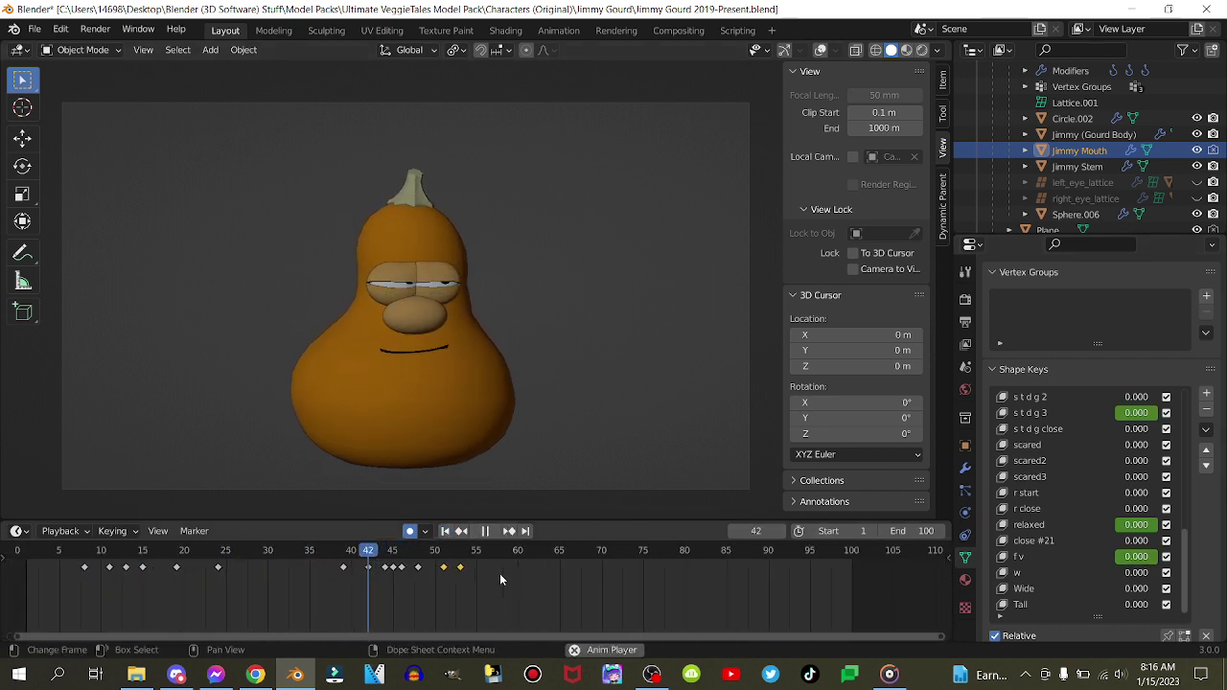
pyautogui.press('space')
pyautogui.scroll(2, 502, 570)
# - On frame 54, set the f v shape key to 0.000 and keyframe s t d g 3 at 1.000
pyautogui.click(464, 559)
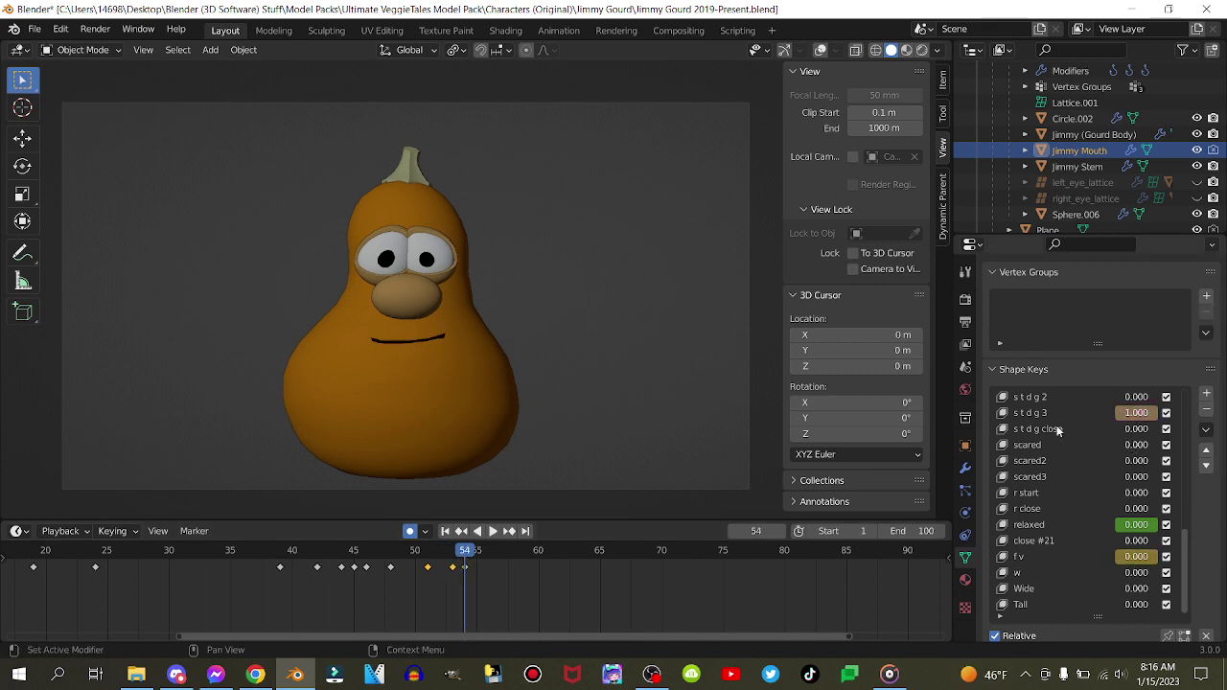
pyautogui.press('Left')
pyautogui.press('Right')
pyautogui.press('Right')
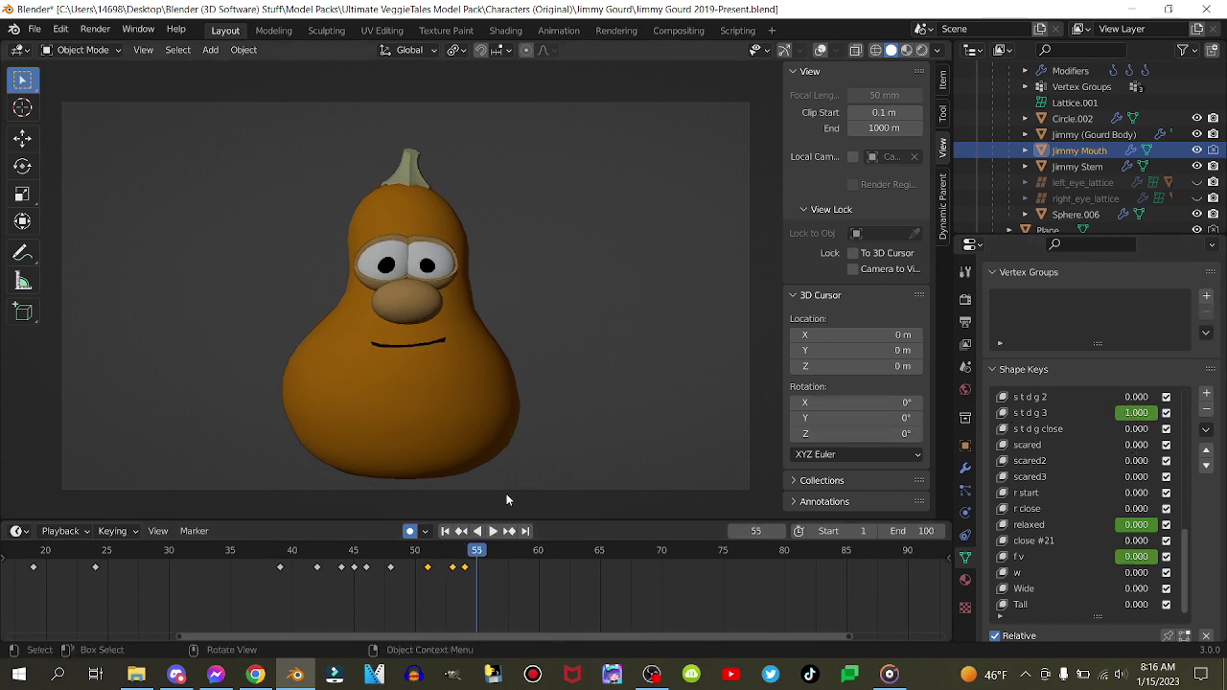
# - On frame 55, set s t d g 3 to 0.000 and keyframe the ah4 shape key at 1.000
pyautogui.click(476, 551)
pyautogui.scroll(5, 1133, 537)
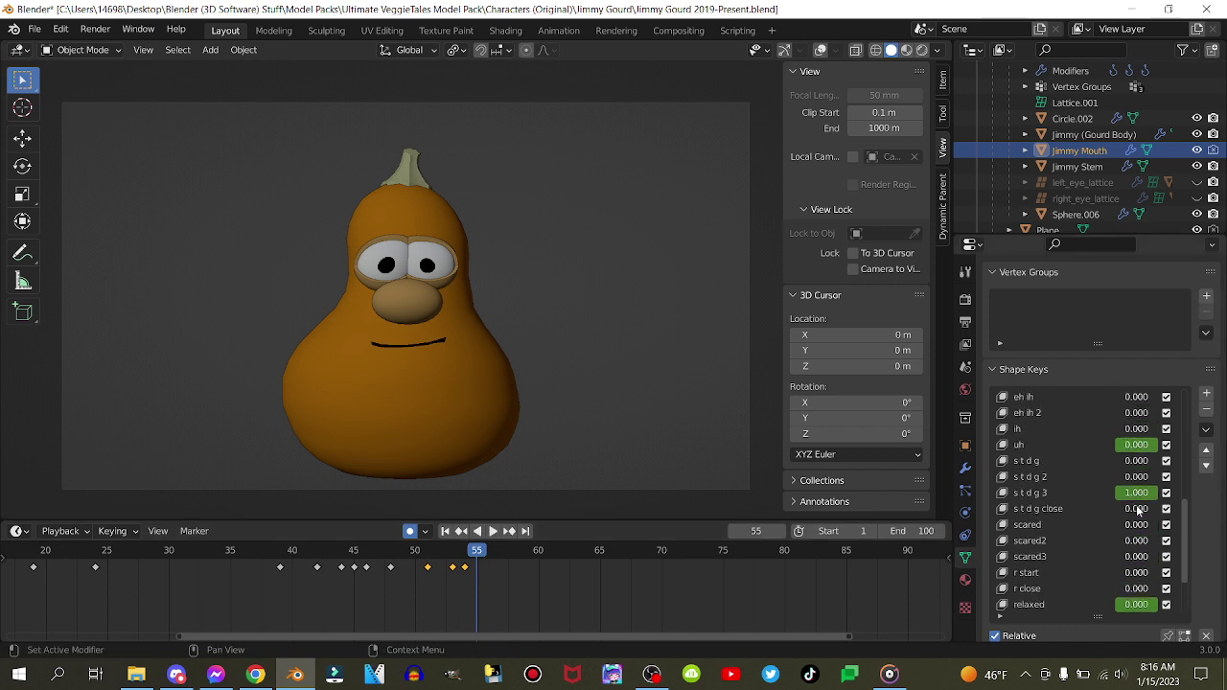
pyautogui.moveTo(1136, 492); pyautogui.dragTo(1110, 487)
pyautogui.scroll(9, 1109, 485)
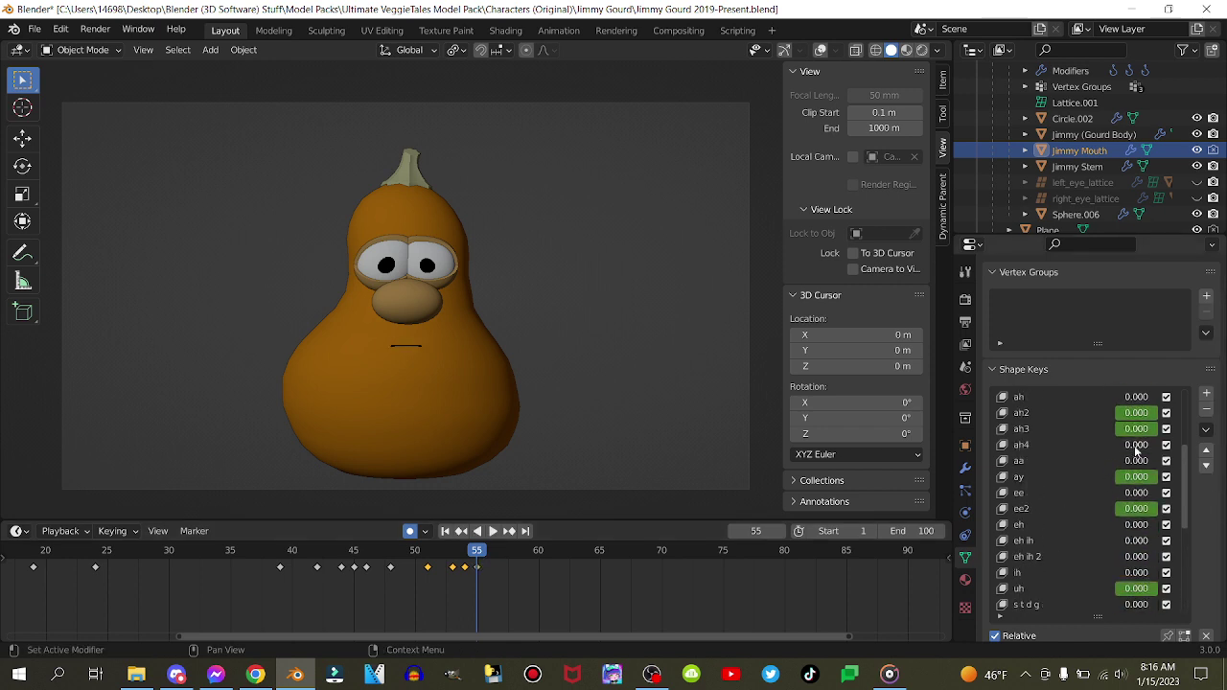
pyautogui.moveTo(1136, 447); pyautogui.dragTo(1093, 445)
pyautogui.rightClick(1145, 447)
pyautogui.click(1145, 444)
pyautogui.press('Left')
# - Play back the new mouth shape and duplicate the closed-mouth keyframe from frame 54 to frame 57
pyautogui.press('space')
pyautogui.press('space')
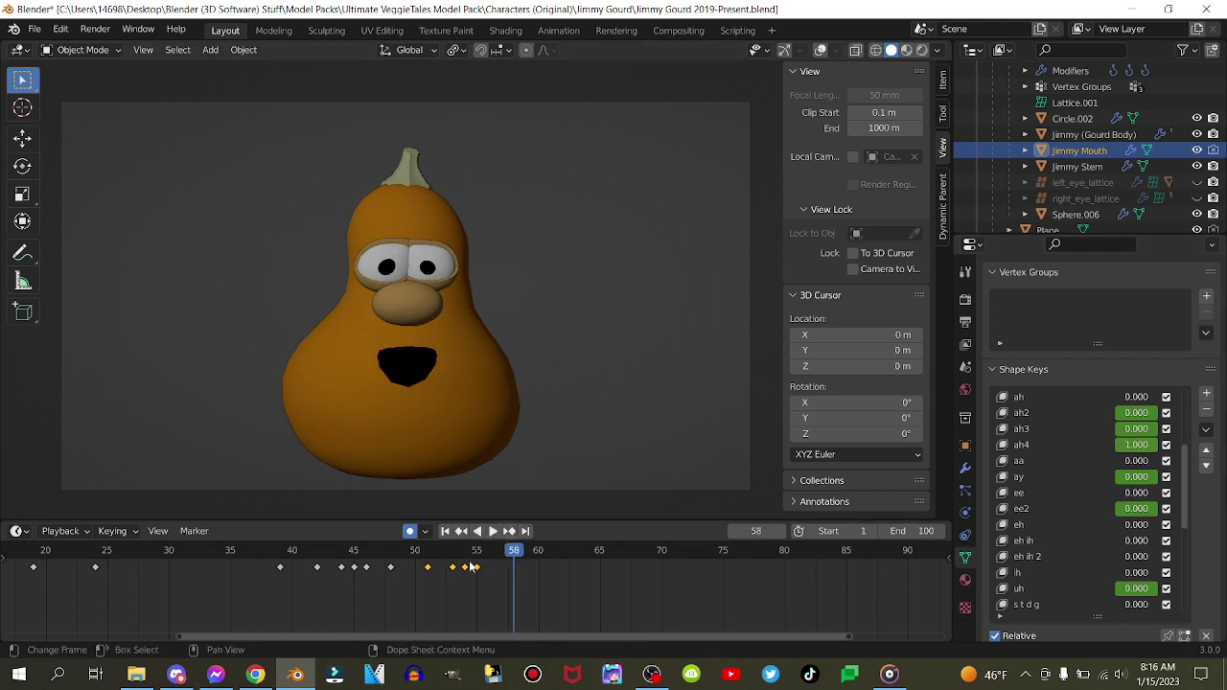
pyautogui.moveTo(471, 570); pyautogui.dragTo(475, 570)
pyautogui.click(503, 583)
# - Play back the mouth animation and duplicate the mouth keyframe from frame 57 to frame 59
pyautogui.press('space')
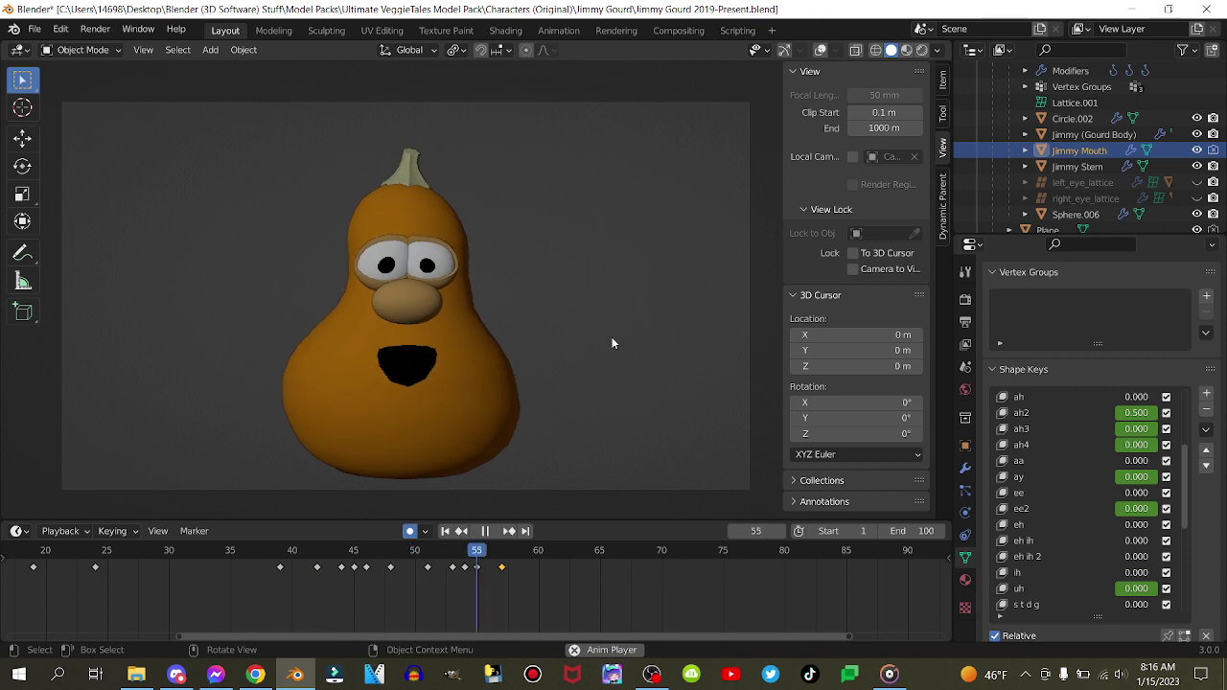
pyautogui.press('space')
pyautogui.press('space')
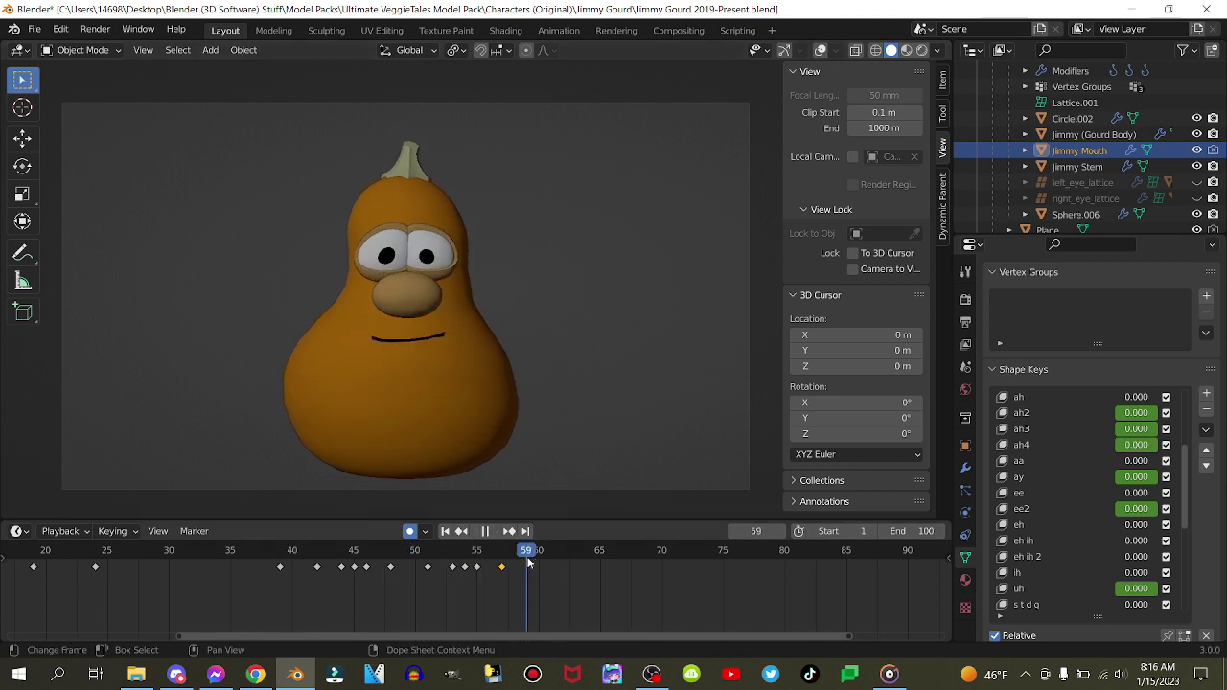
pyautogui.hotkey('shift', 'd')
pyautogui.click(518, 582)
# - On frame 61, set s t d g 3 to 0.000 and keyframe the oo shape key at 1.000, with oo at 0.000 on frame 59
pyautogui.click(550, 557)
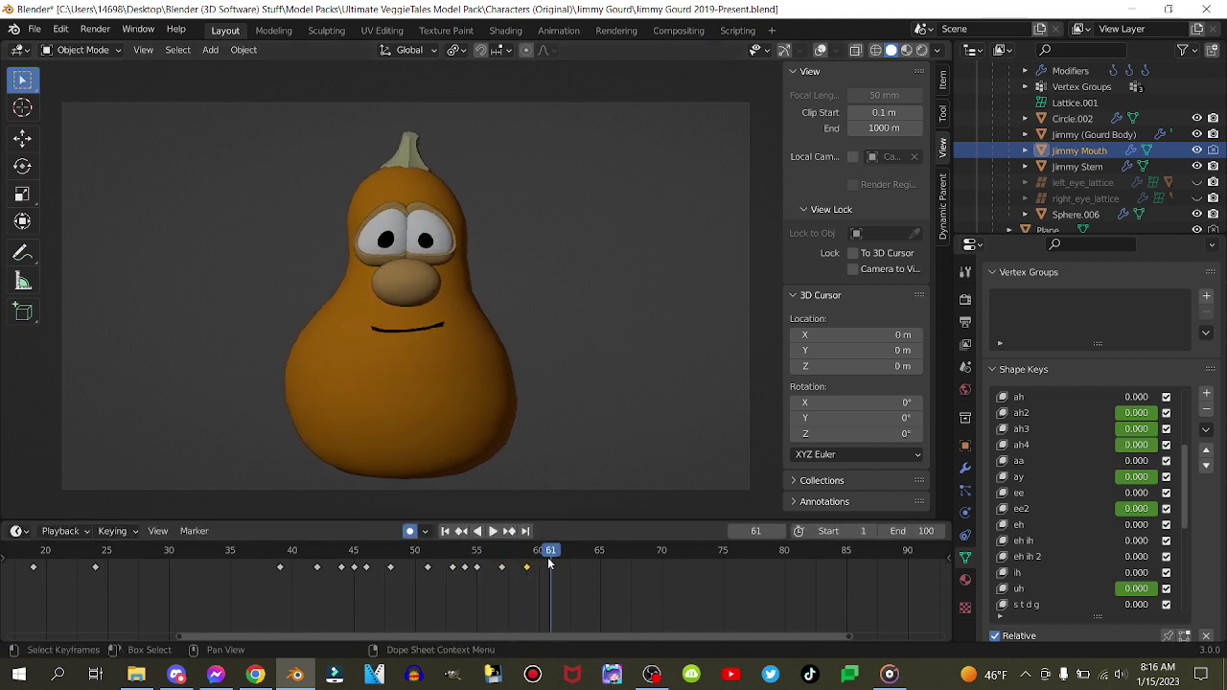
pyautogui.scroll(-6, 1151, 436)
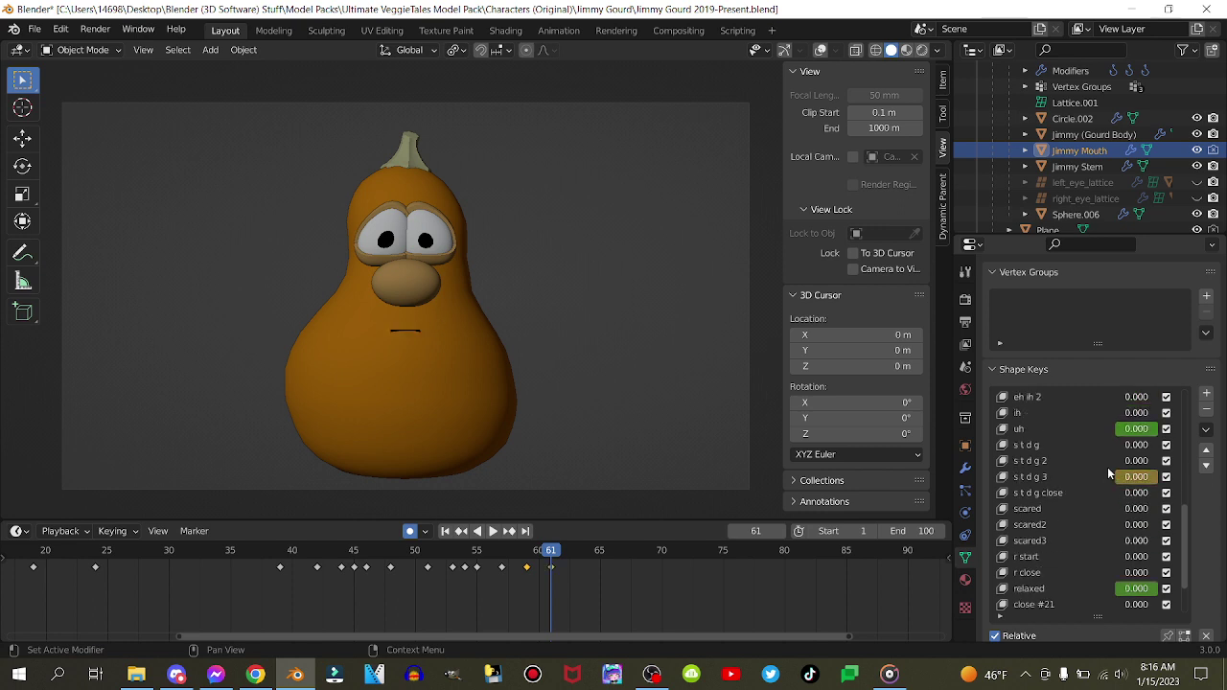
pyautogui.scroll(10, 1112, 465)
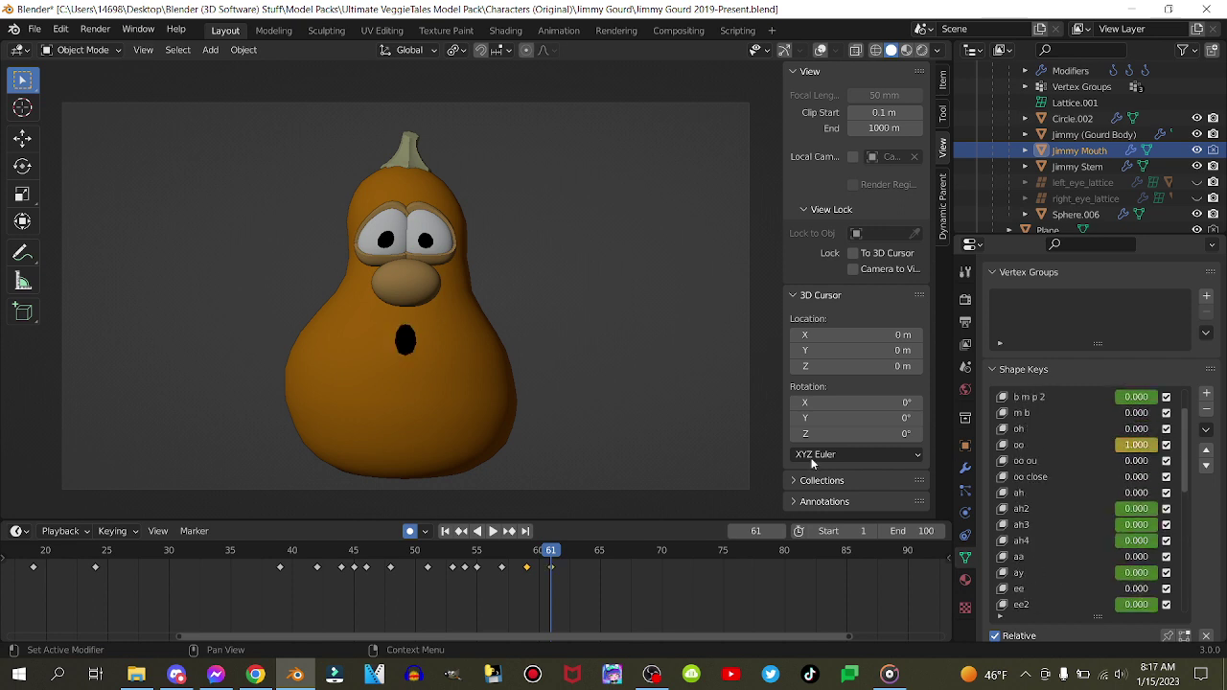
pyautogui.press('Left')
pyautogui.press('Left')
pyautogui.moveTo(1135, 446); pyautogui.dragTo(1083, 446)
pyautogui.press('Right')
pyautogui.press('Right')
pyautogui.press('Right')
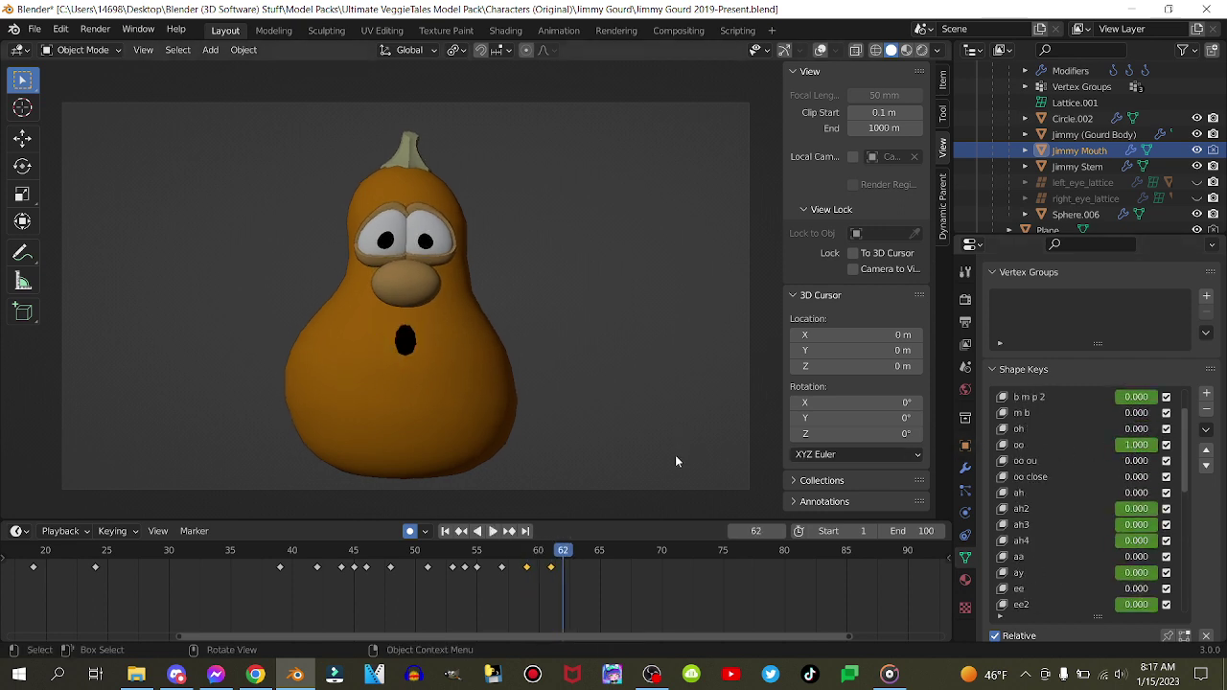
# - Play back to the next sound and duplicate the mouth keyframe from frame 59 to frame 63
pyautogui.press('space')
pyautogui.click(528, 567)
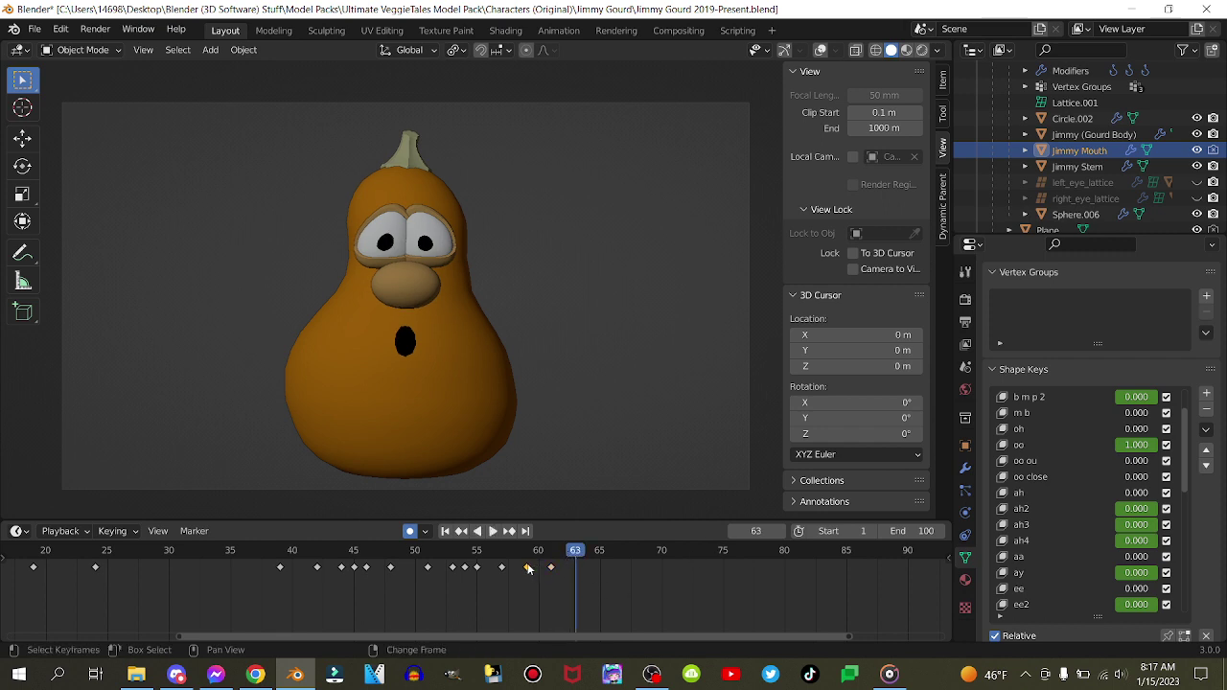
pyautogui.hotkey('shift', 'd')
pyautogui.click(577, 582)
# - On frame 64, set s t d g 3 to 0.000 and keyframe the ee2 shape key at 1.000, with ee2 at 0.000 on frame 63
pyautogui.moveTo(577, 554)
pyautogui.mouseDown()
pyautogui.moveTo(609, 553)
pyautogui.moveTo(564, 555)
pyautogui.moveTo(600, 554)
pyautogui.moveTo(586, 554)
pyautogui.mouseUp()
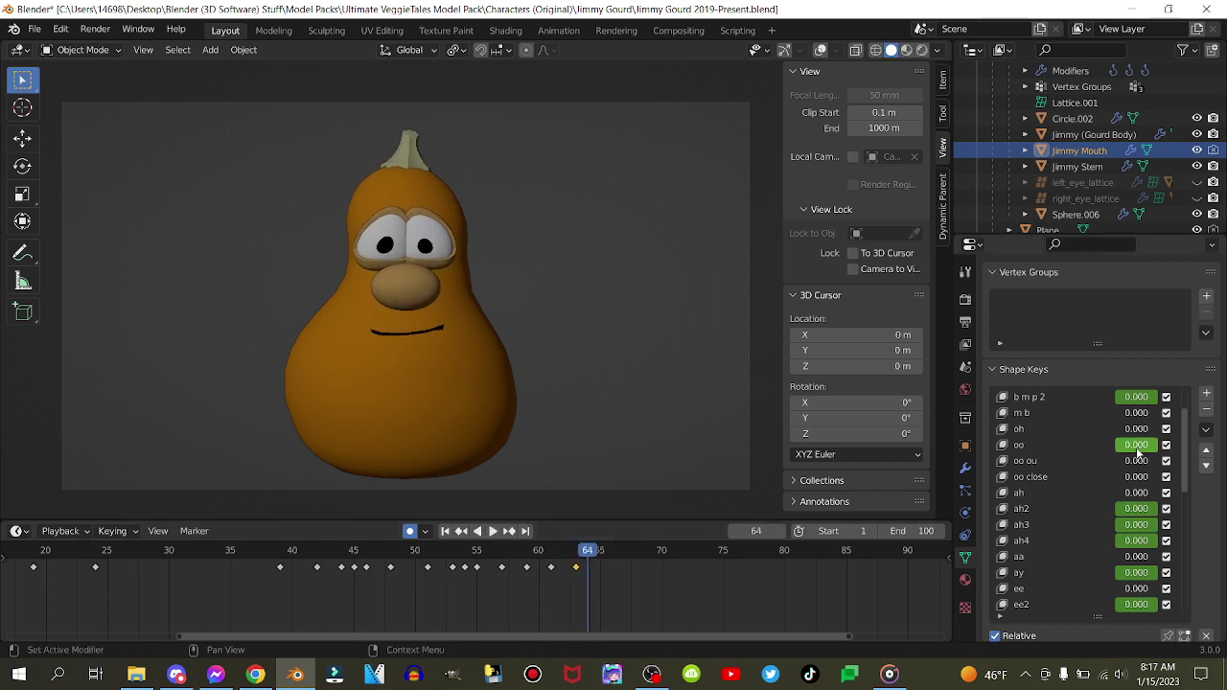
pyautogui.scroll(-5, 1147, 540)
pyautogui.scroll(-6, 1147, 540)
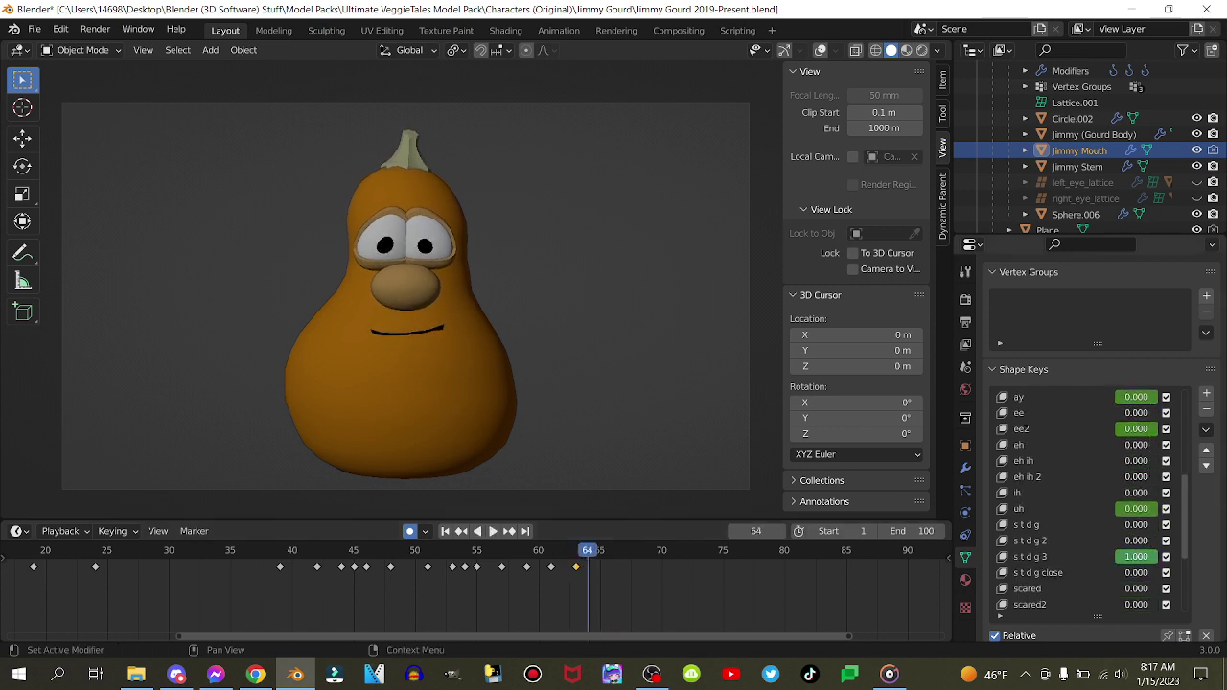
pyautogui.press('Left')
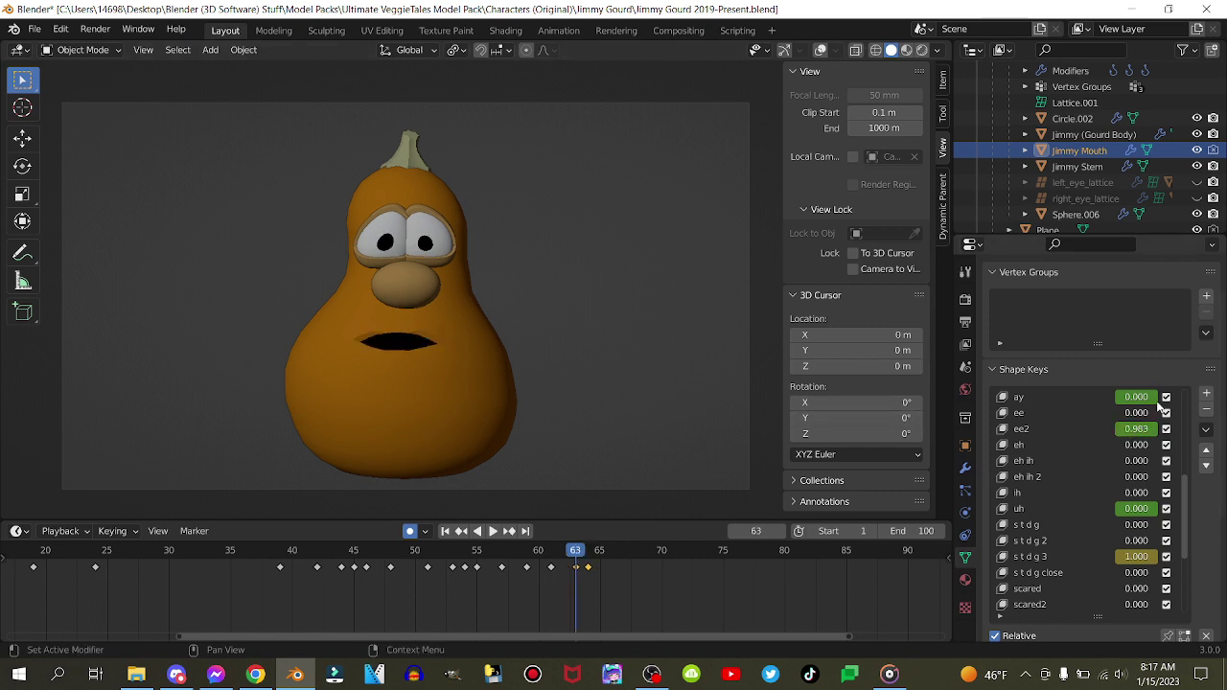
pyautogui.moveTo(1138, 430); pyautogui.dragTo(1096, 429)
# - Play back the mouth animation and duplicate the mouth keyframe from frame 63 to frame 67
pyautogui.press('space')
pyautogui.press('space')
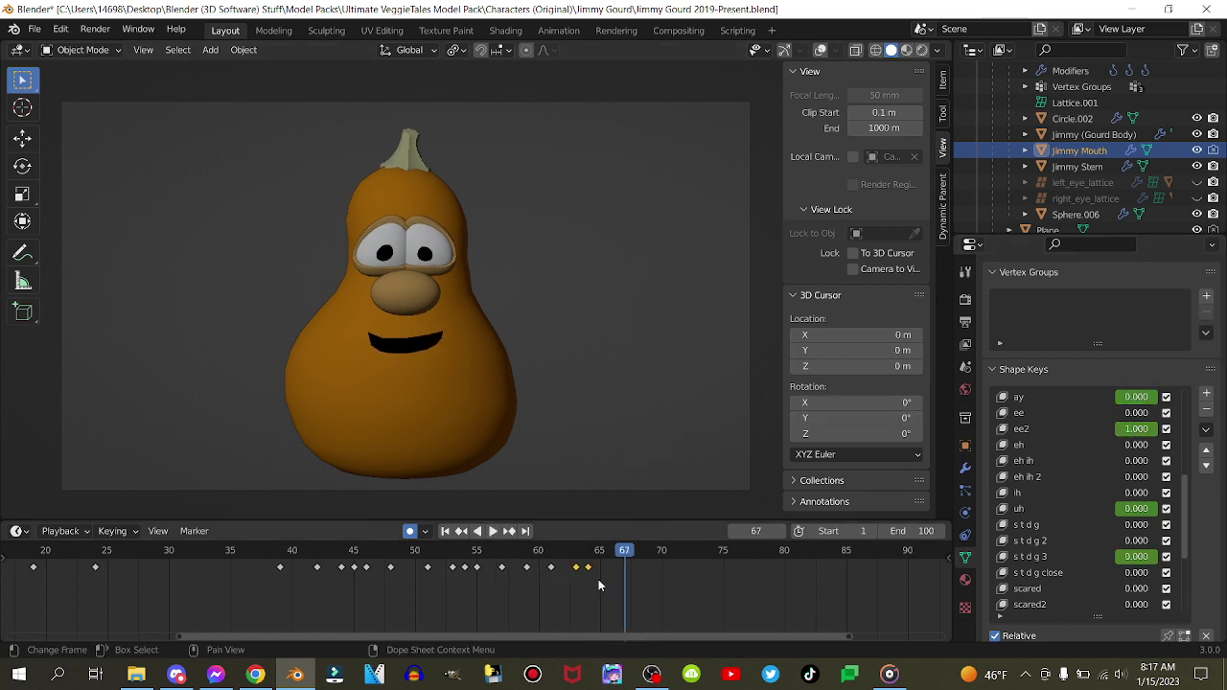
pyautogui.click(576, 577)
pyautogui.hotkey('shift', 'd')
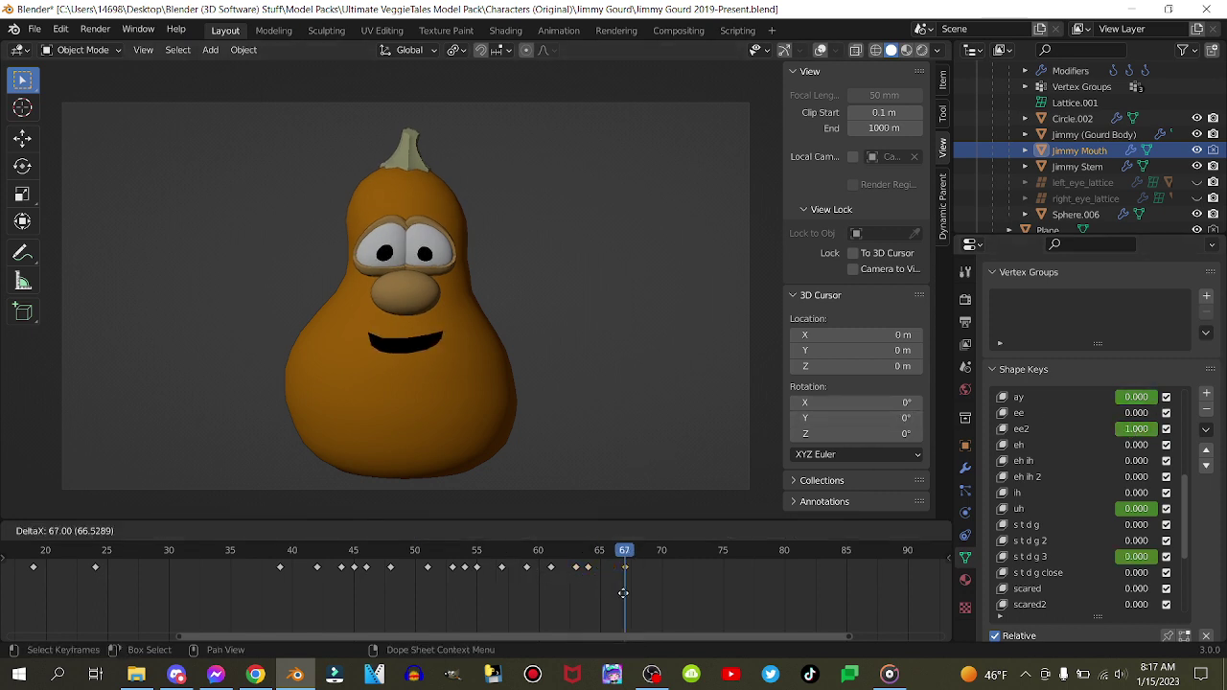
pyautogui.click(625, 592)
# - Play back the lip-sync from the first frame up to the next unanimated sound
pyautogui.scroll(-10, 621, 592)
pyautogui.click(444, 531)
pyautogui.press('space')
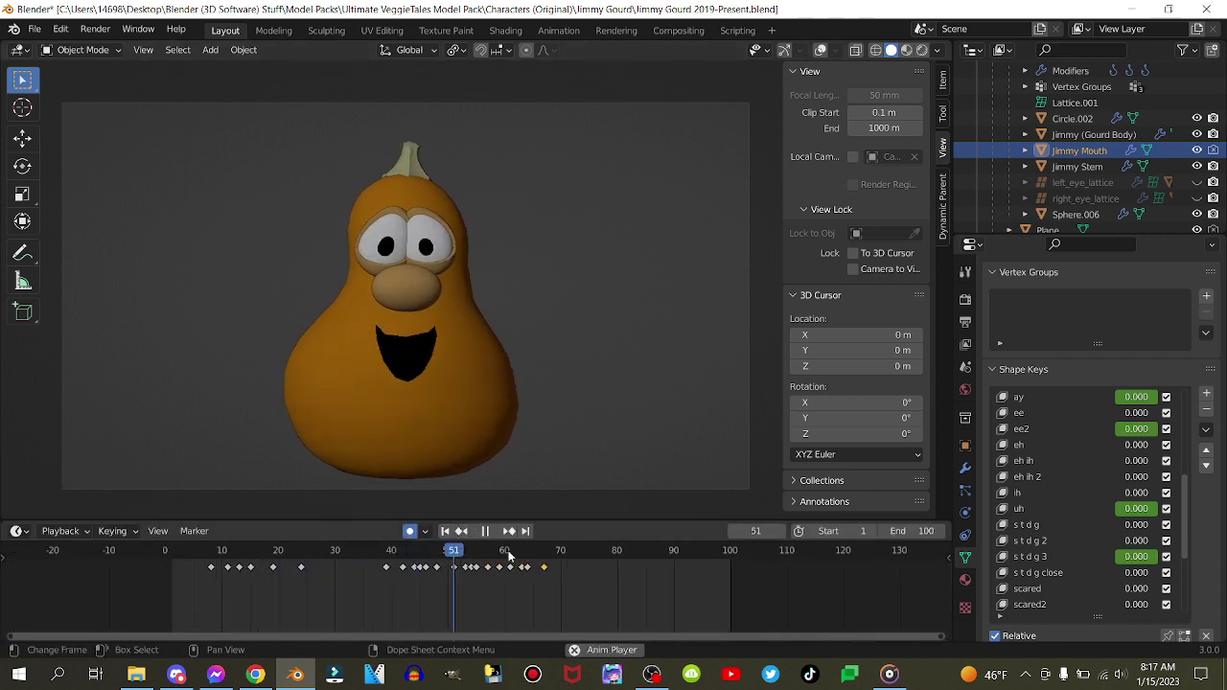
pyautogui.press('space')
pyautogui.scroll(4, 596, 601)
pyautogui.scroll(4, 600, 596)
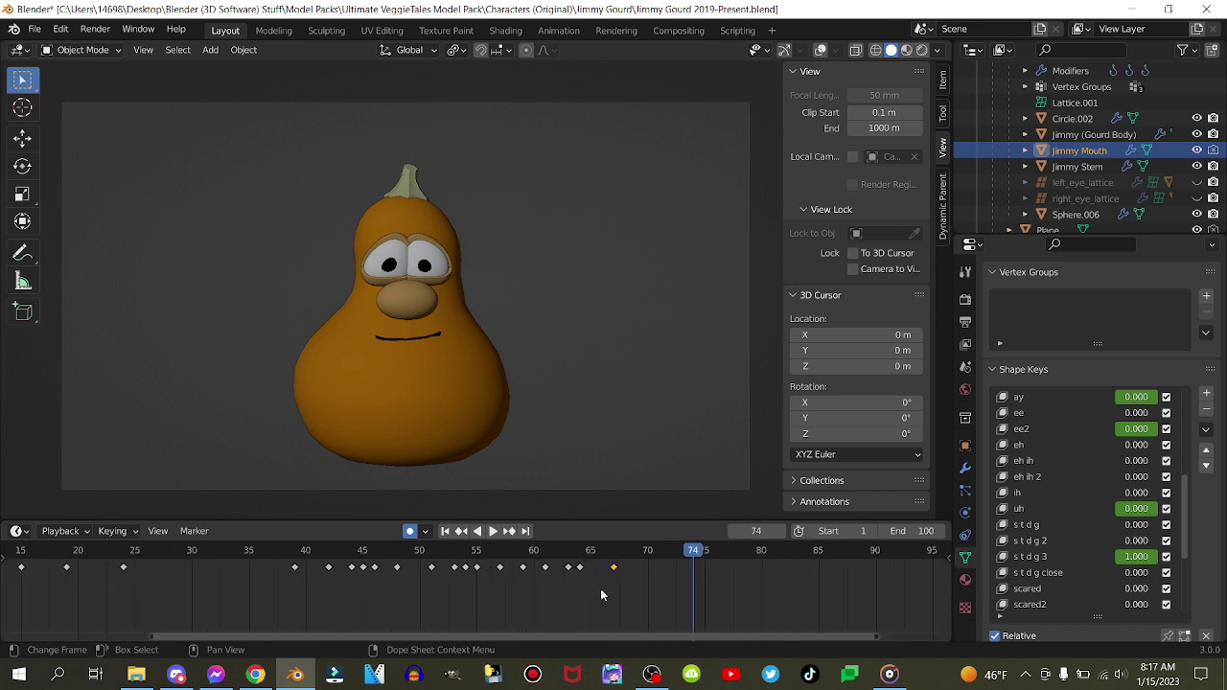
# - Step through the frames to find the next mouth change and duplicate the mouth keyframe from frame 67 to frame 72
pyautogui.press('Left')
pyautogui.press('Left')
pyautogui.press('Left')
pyautogui.press('Right')
pyautogui.press('Left')
pyautogui.press('Right')
pyautogui.press('Right')
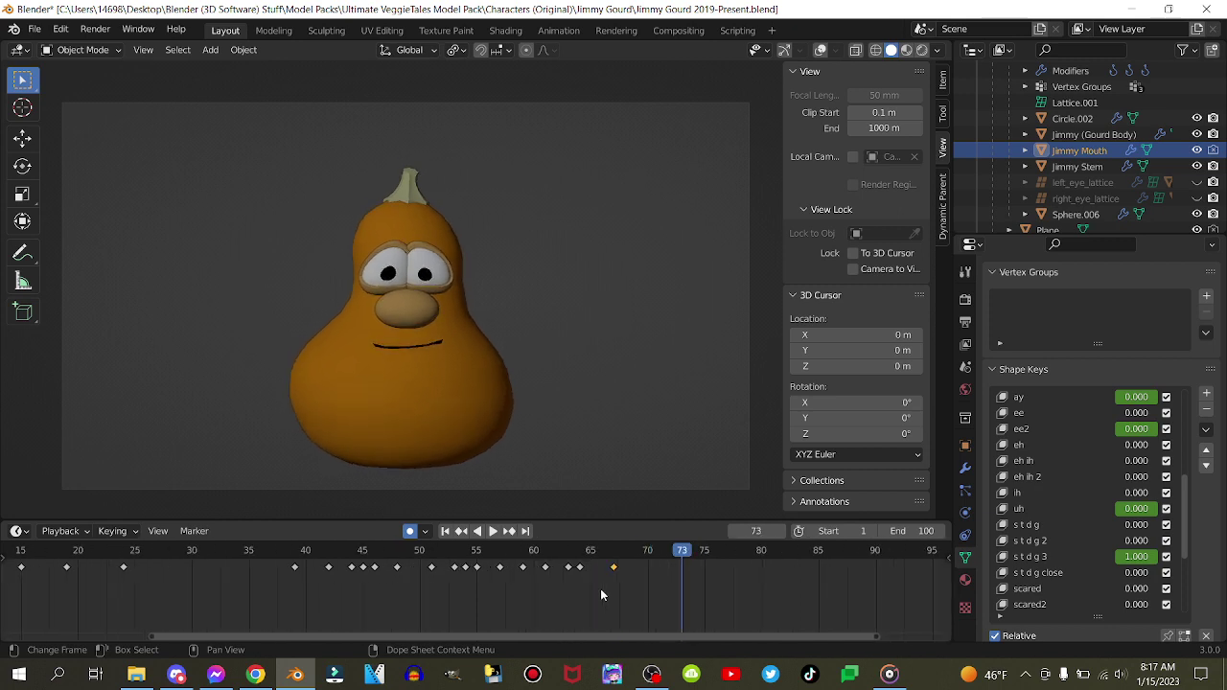
pyautogui.press('Left')
pyautogui.hotkey('shift', 'd')
pyautogui.click(668, 599)
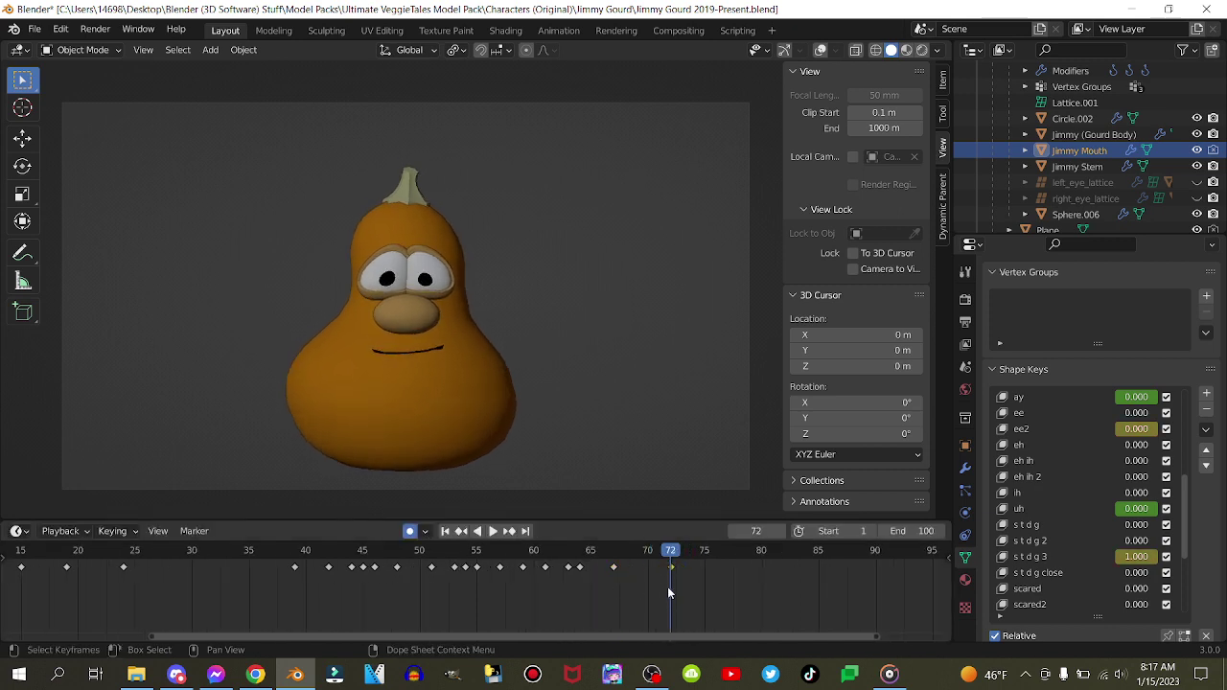
# - Keyframe the eh ih shape key on frame 72, and on frame 76 set s t d g 3 to 0.000 and eh ih to 1.000
pyautogui.rightClick(1125, 464)
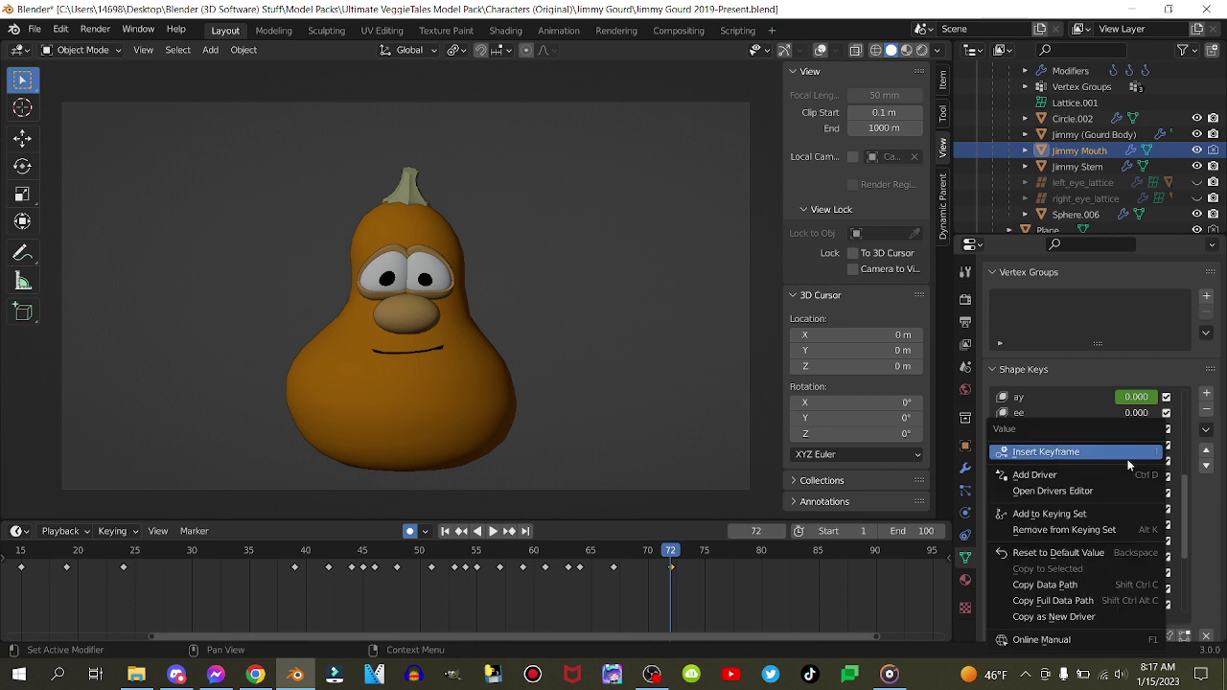
pyautogui.click(1131, 457)
pyautogui.press('Right')
pyautogui.press('Right')
pyautogui.press('Right')
pyautogui.press('Right')
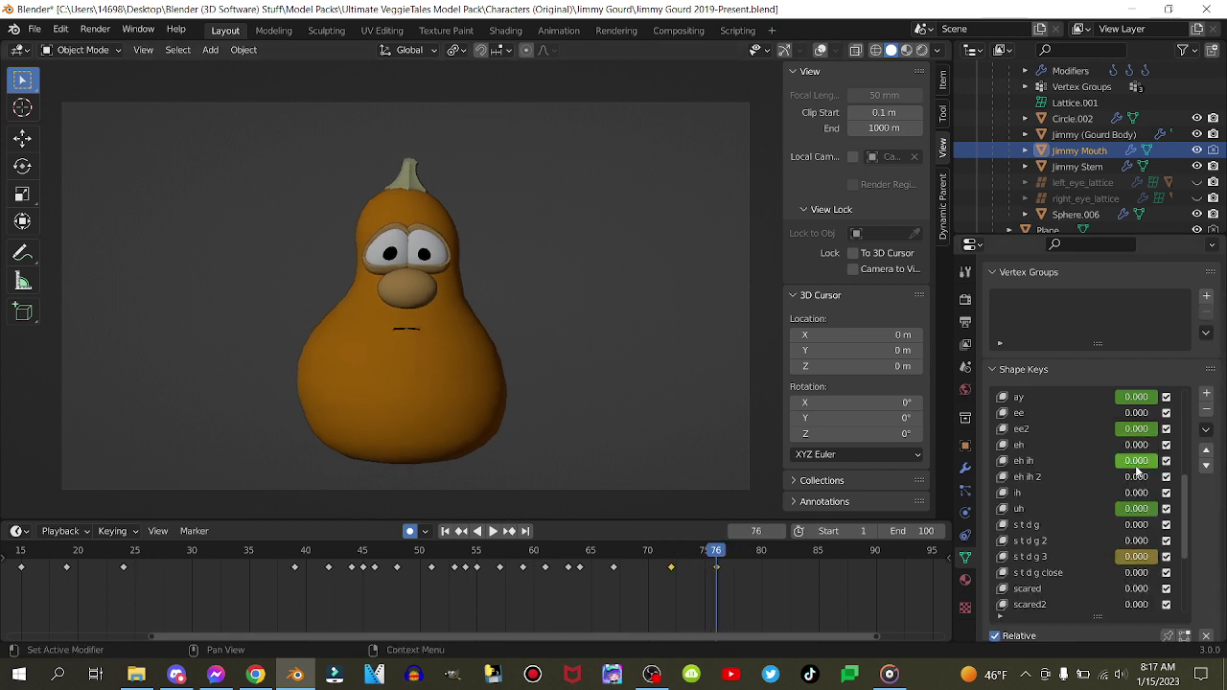
pyautogui.moveTo(1137, 467); pyautogui.dragTo(1189, 468)
# - Play back the whole animation from the first frame and stop the playback
pyautogui.scroll(-5, 461, 566)
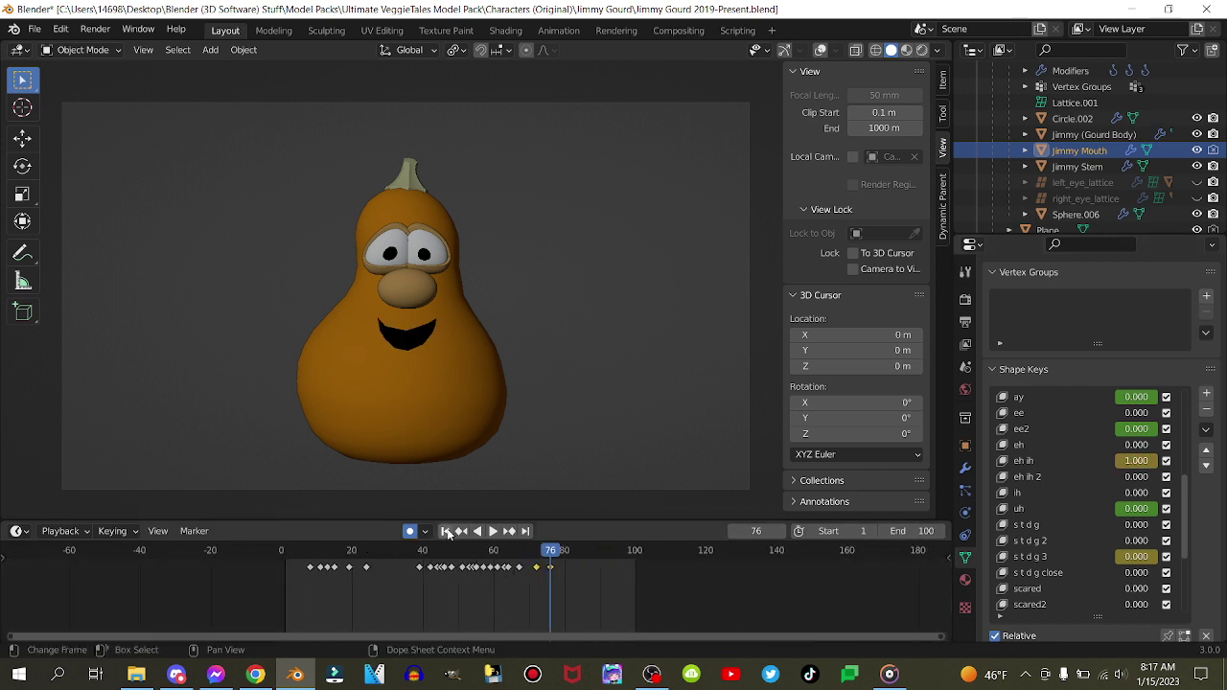
pyautogui.click(446, 531)
pyautogui.press('space')
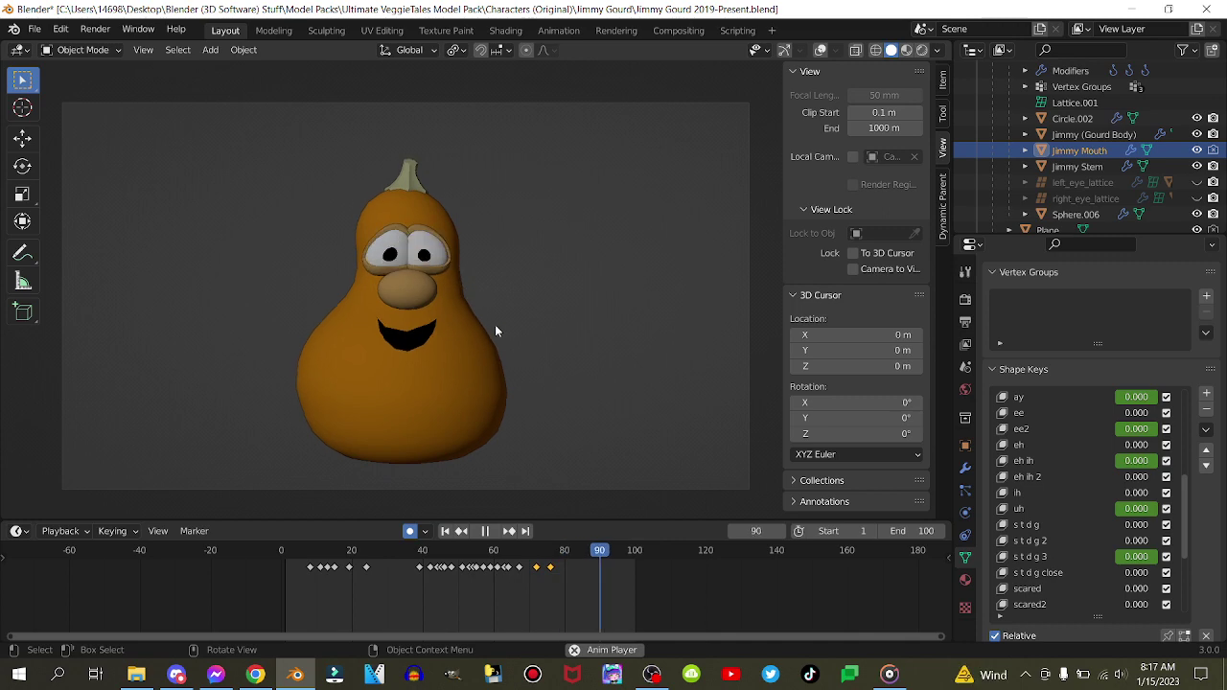
pyautogui.press('Escape')
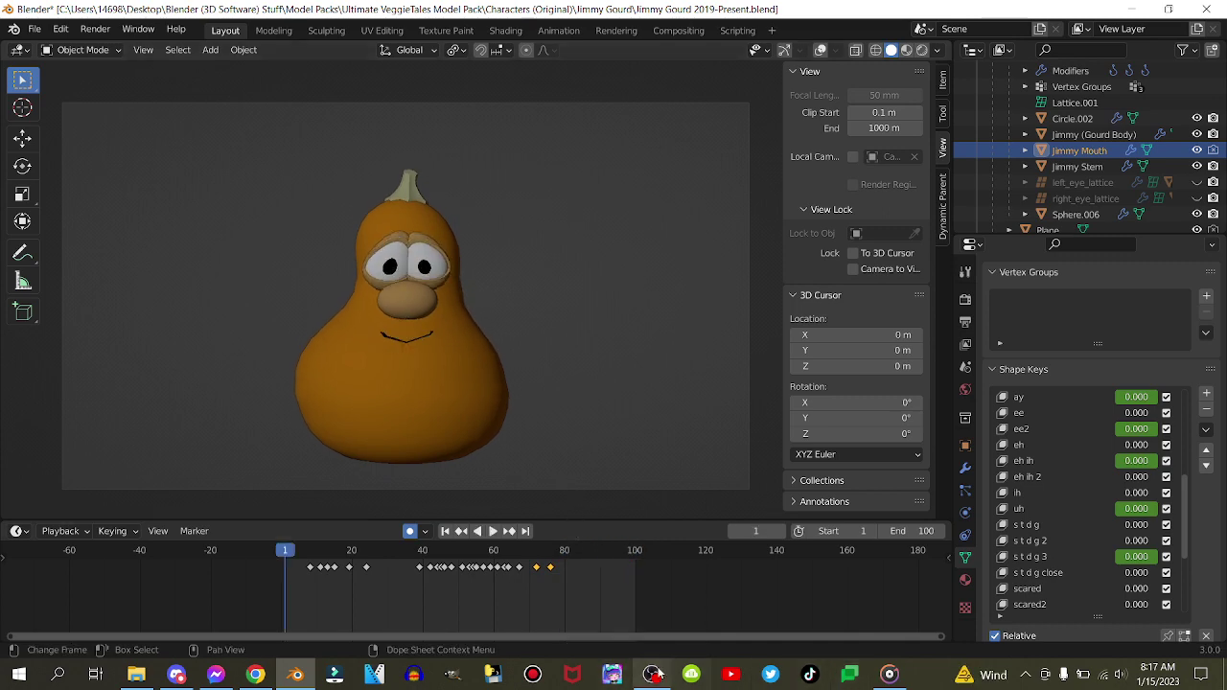